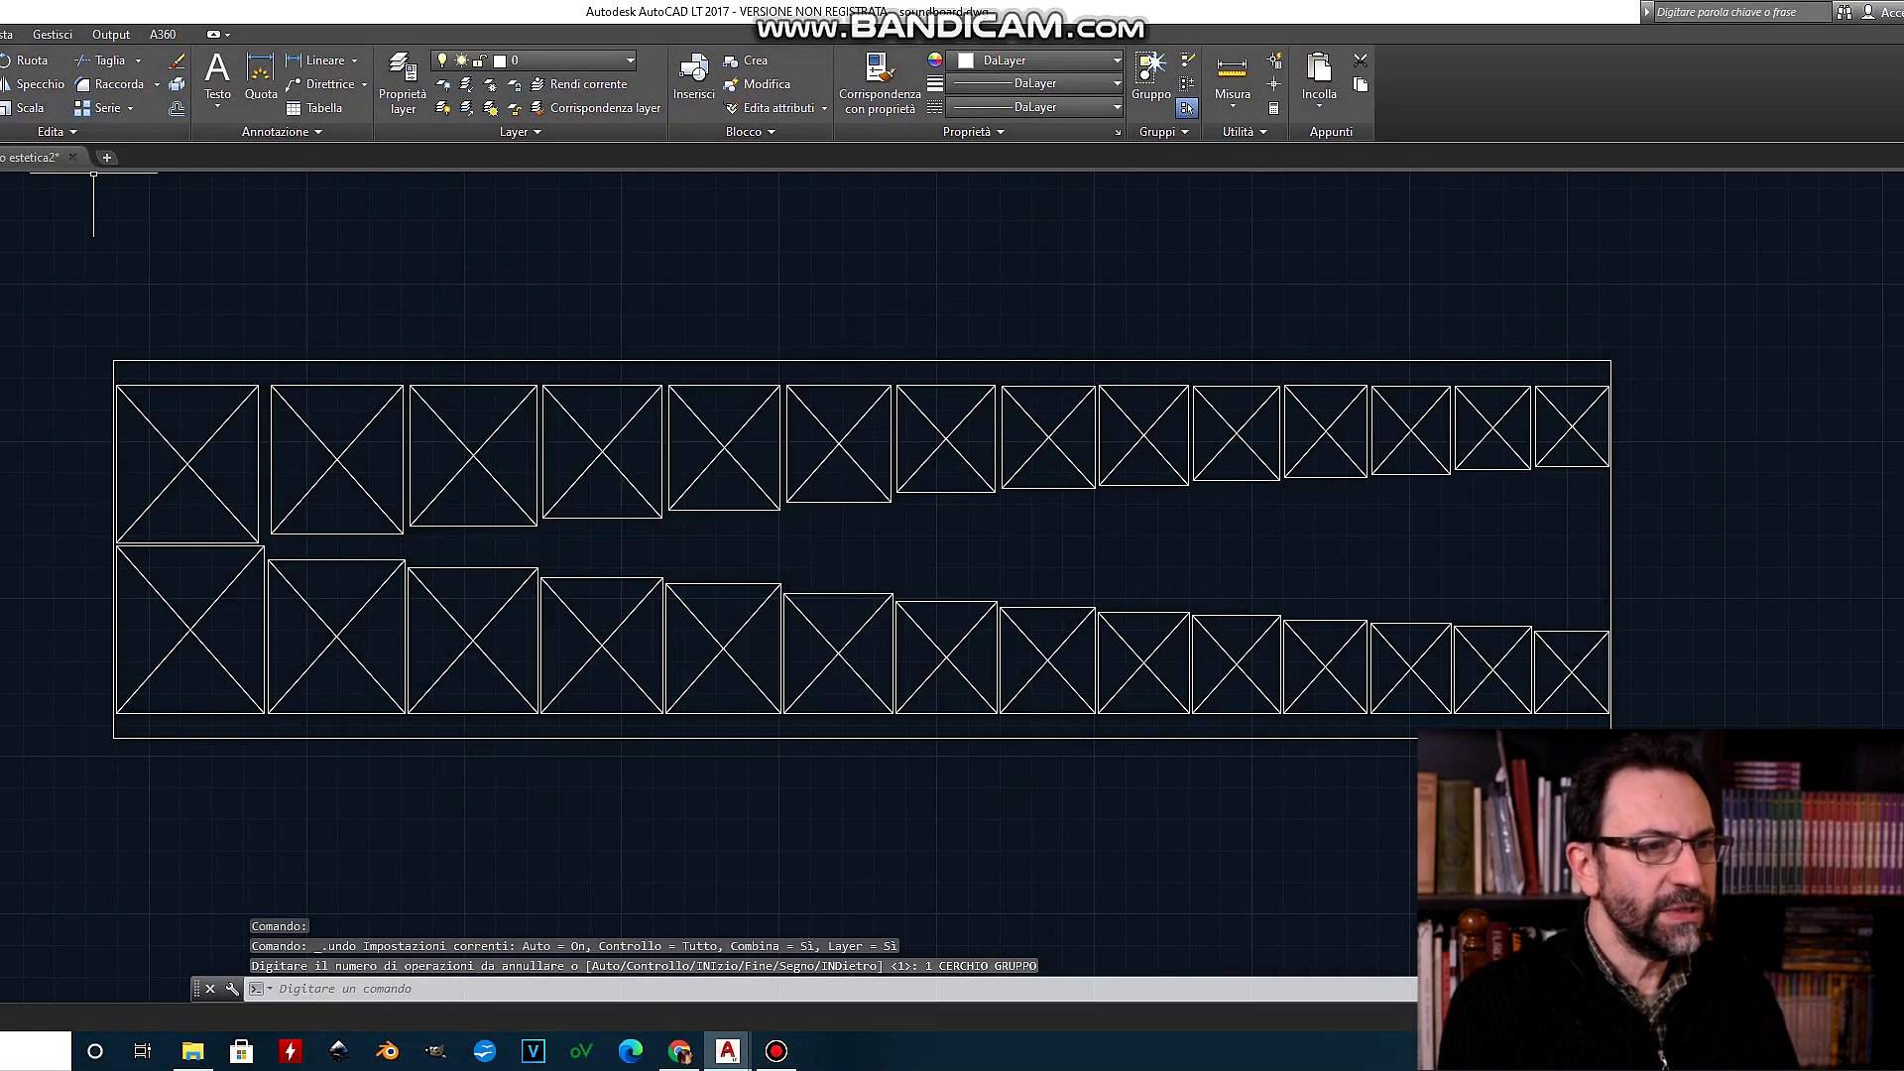
Step: Set the current colour to red and draw radius-6 circles in the first top and lower-left boxes
type("c")
key("Return")
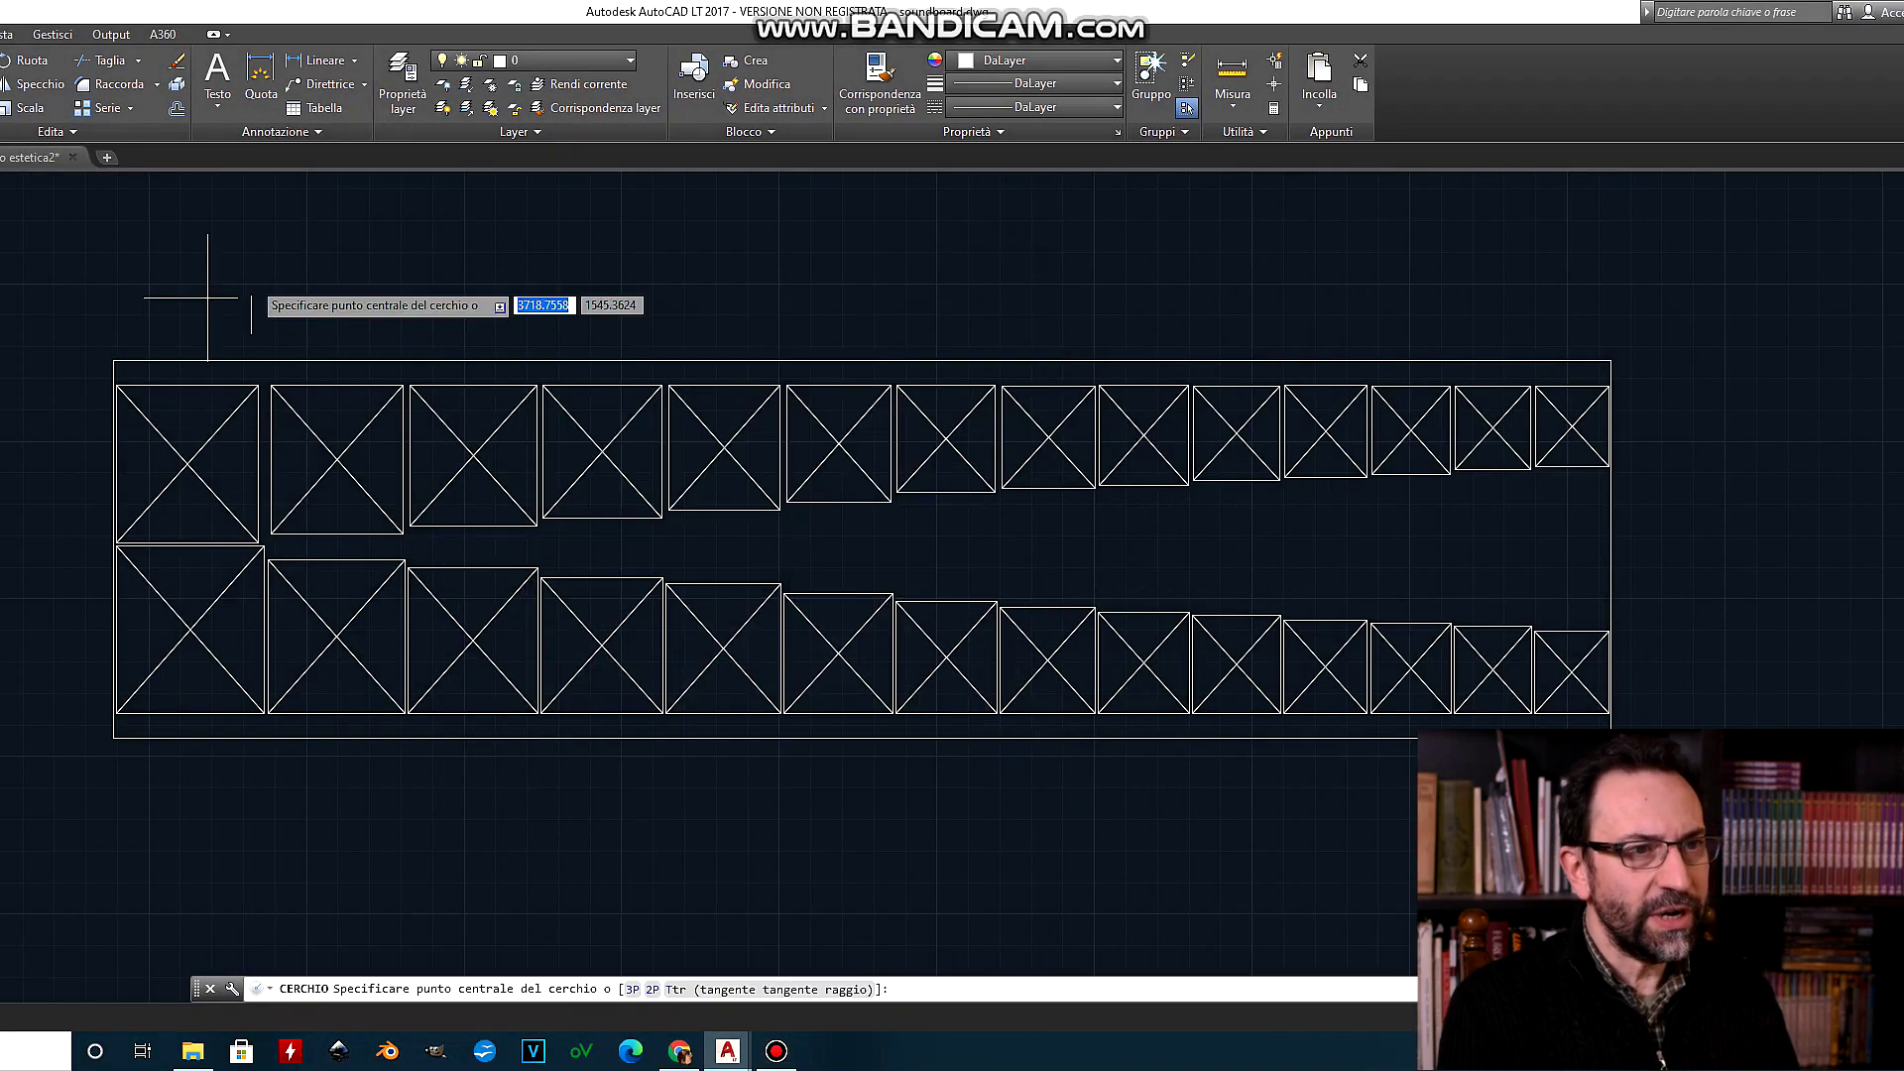
left_click(1036, 61)
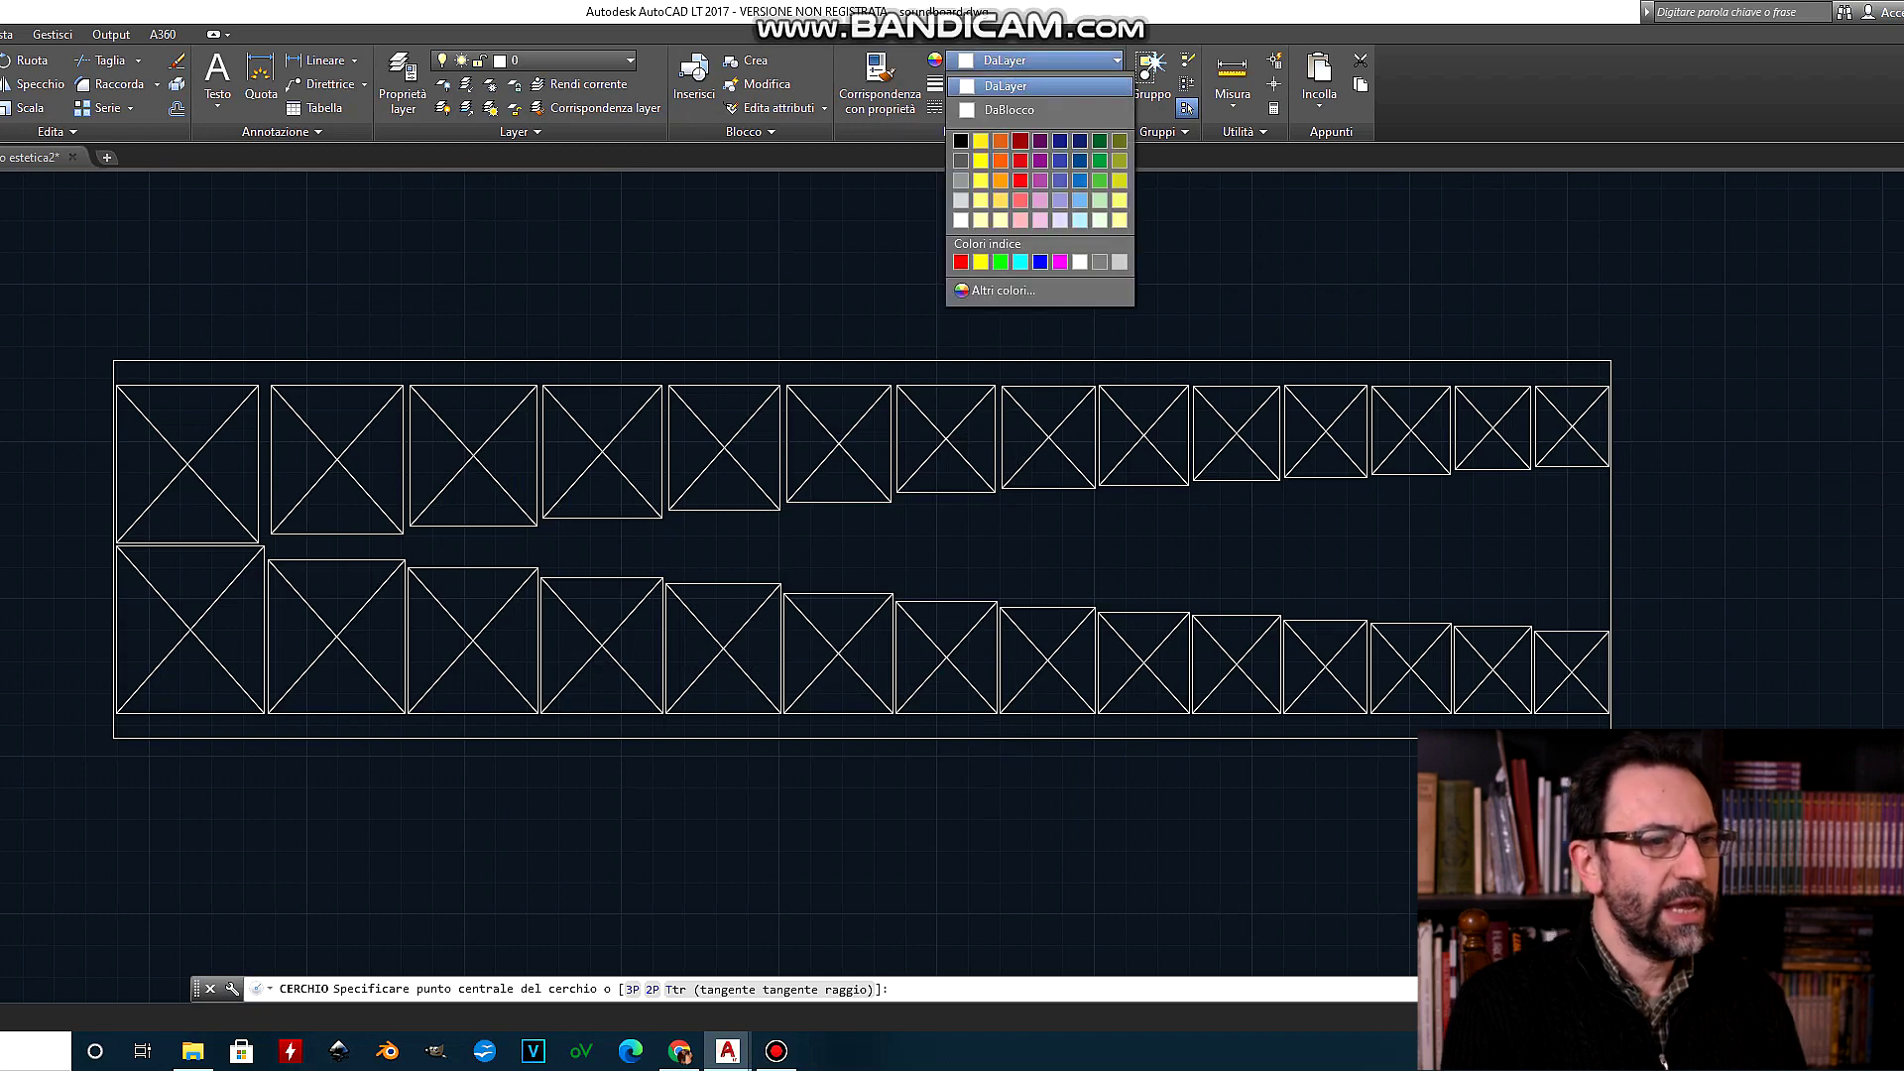
left_click(1020, 160)
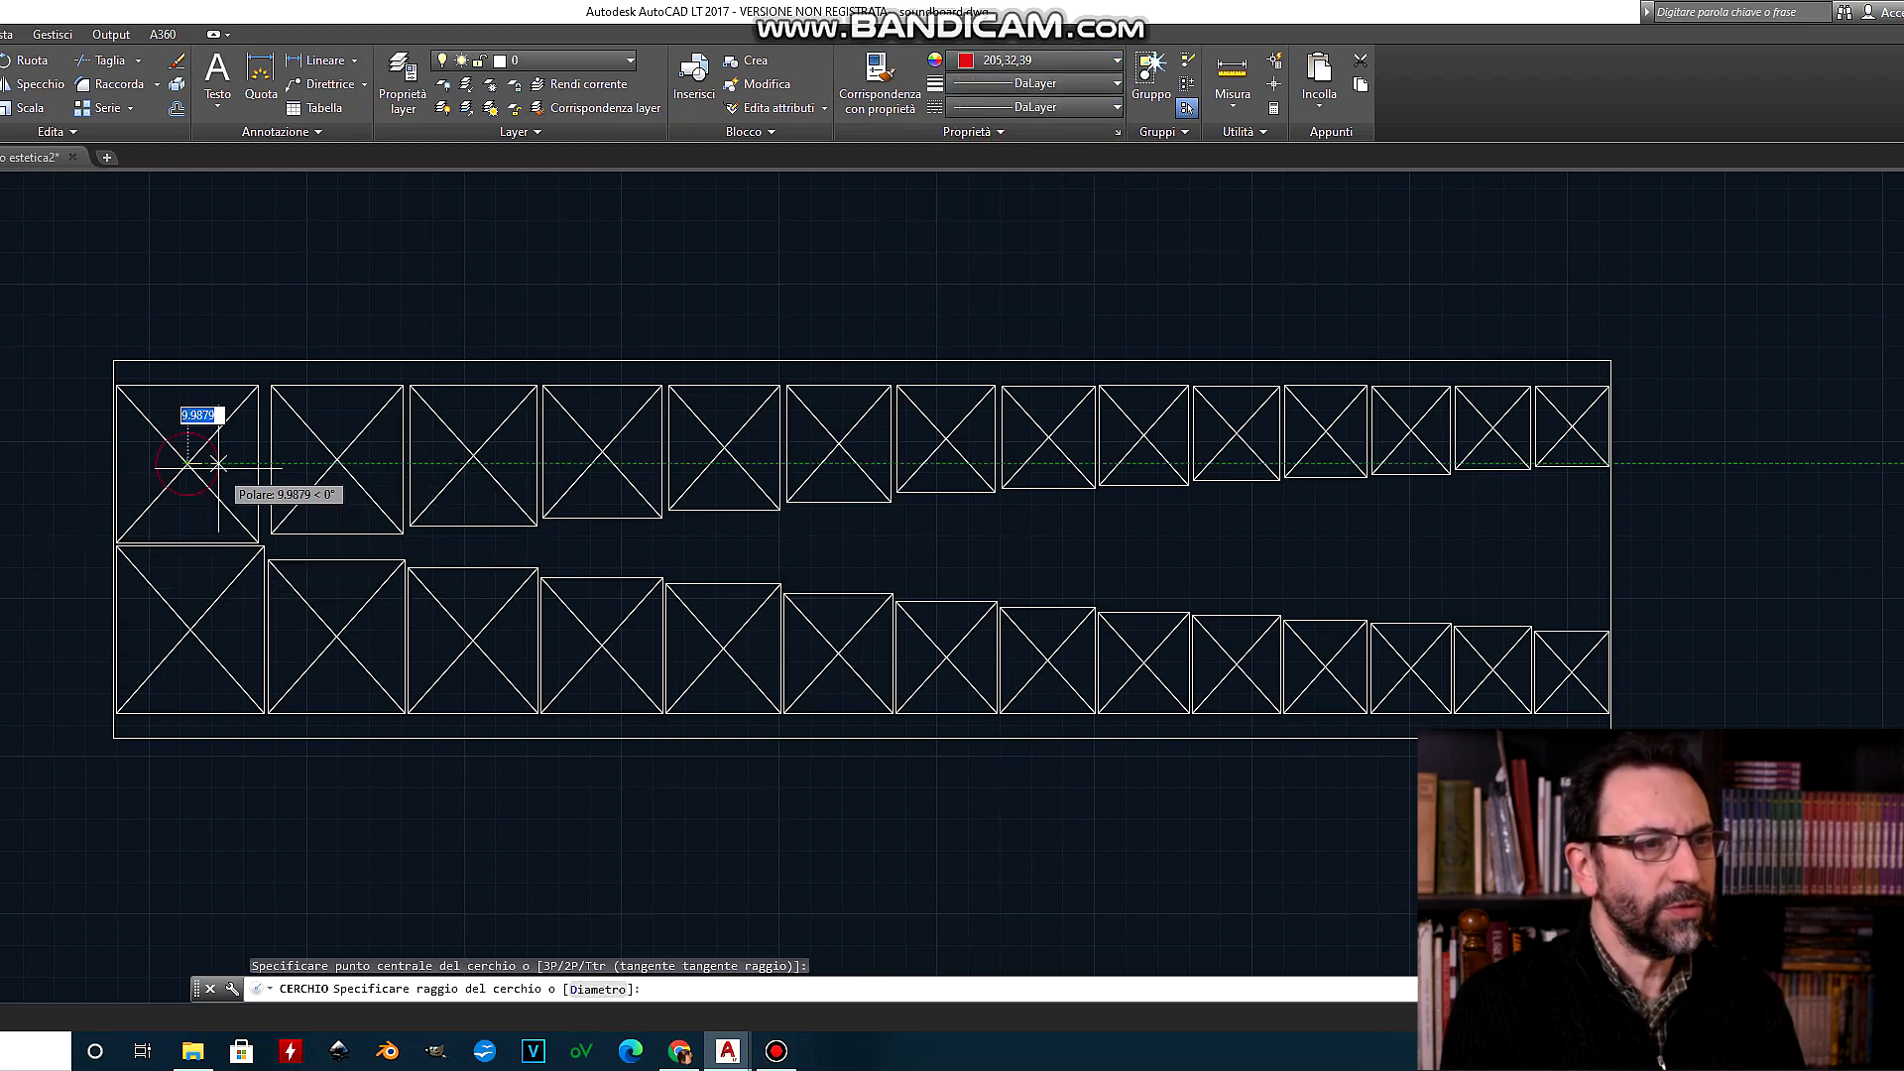
type("8")
type("6")
key("Return")
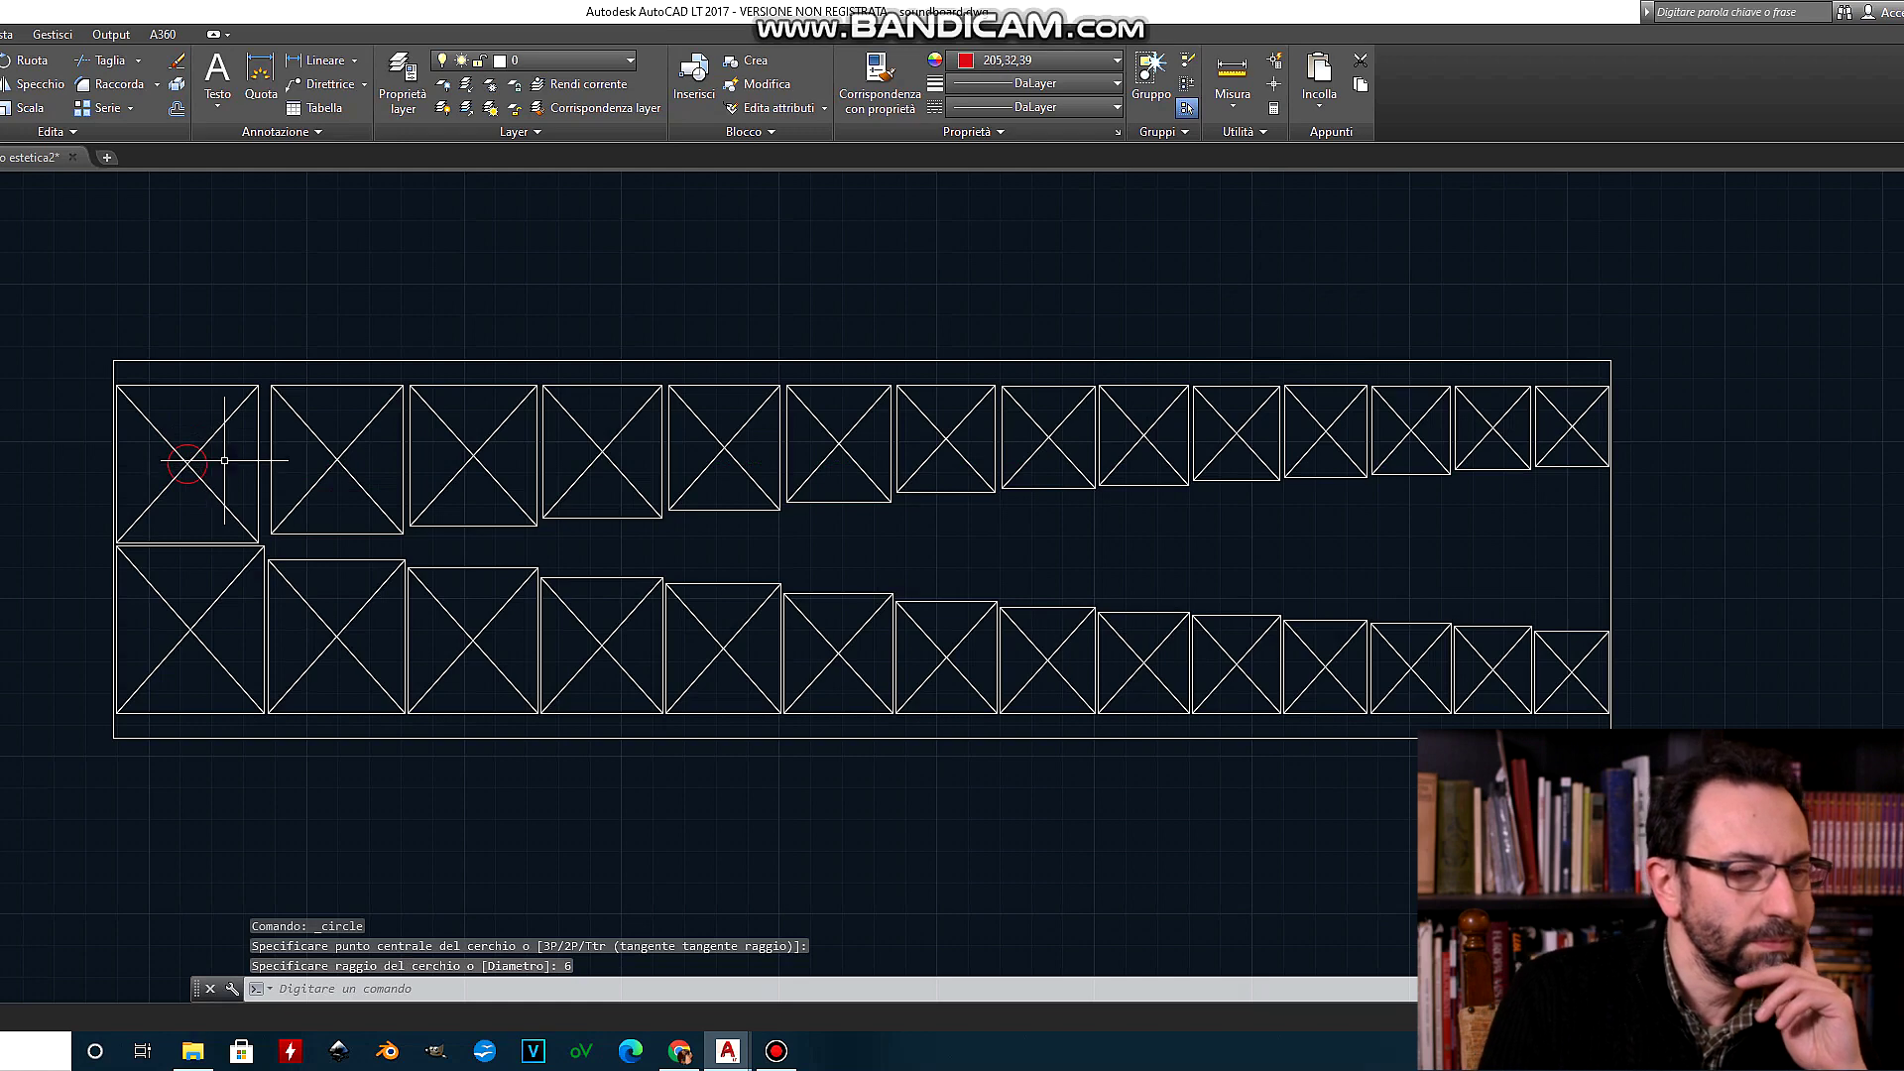
key("Return")
left_click(196, 627)
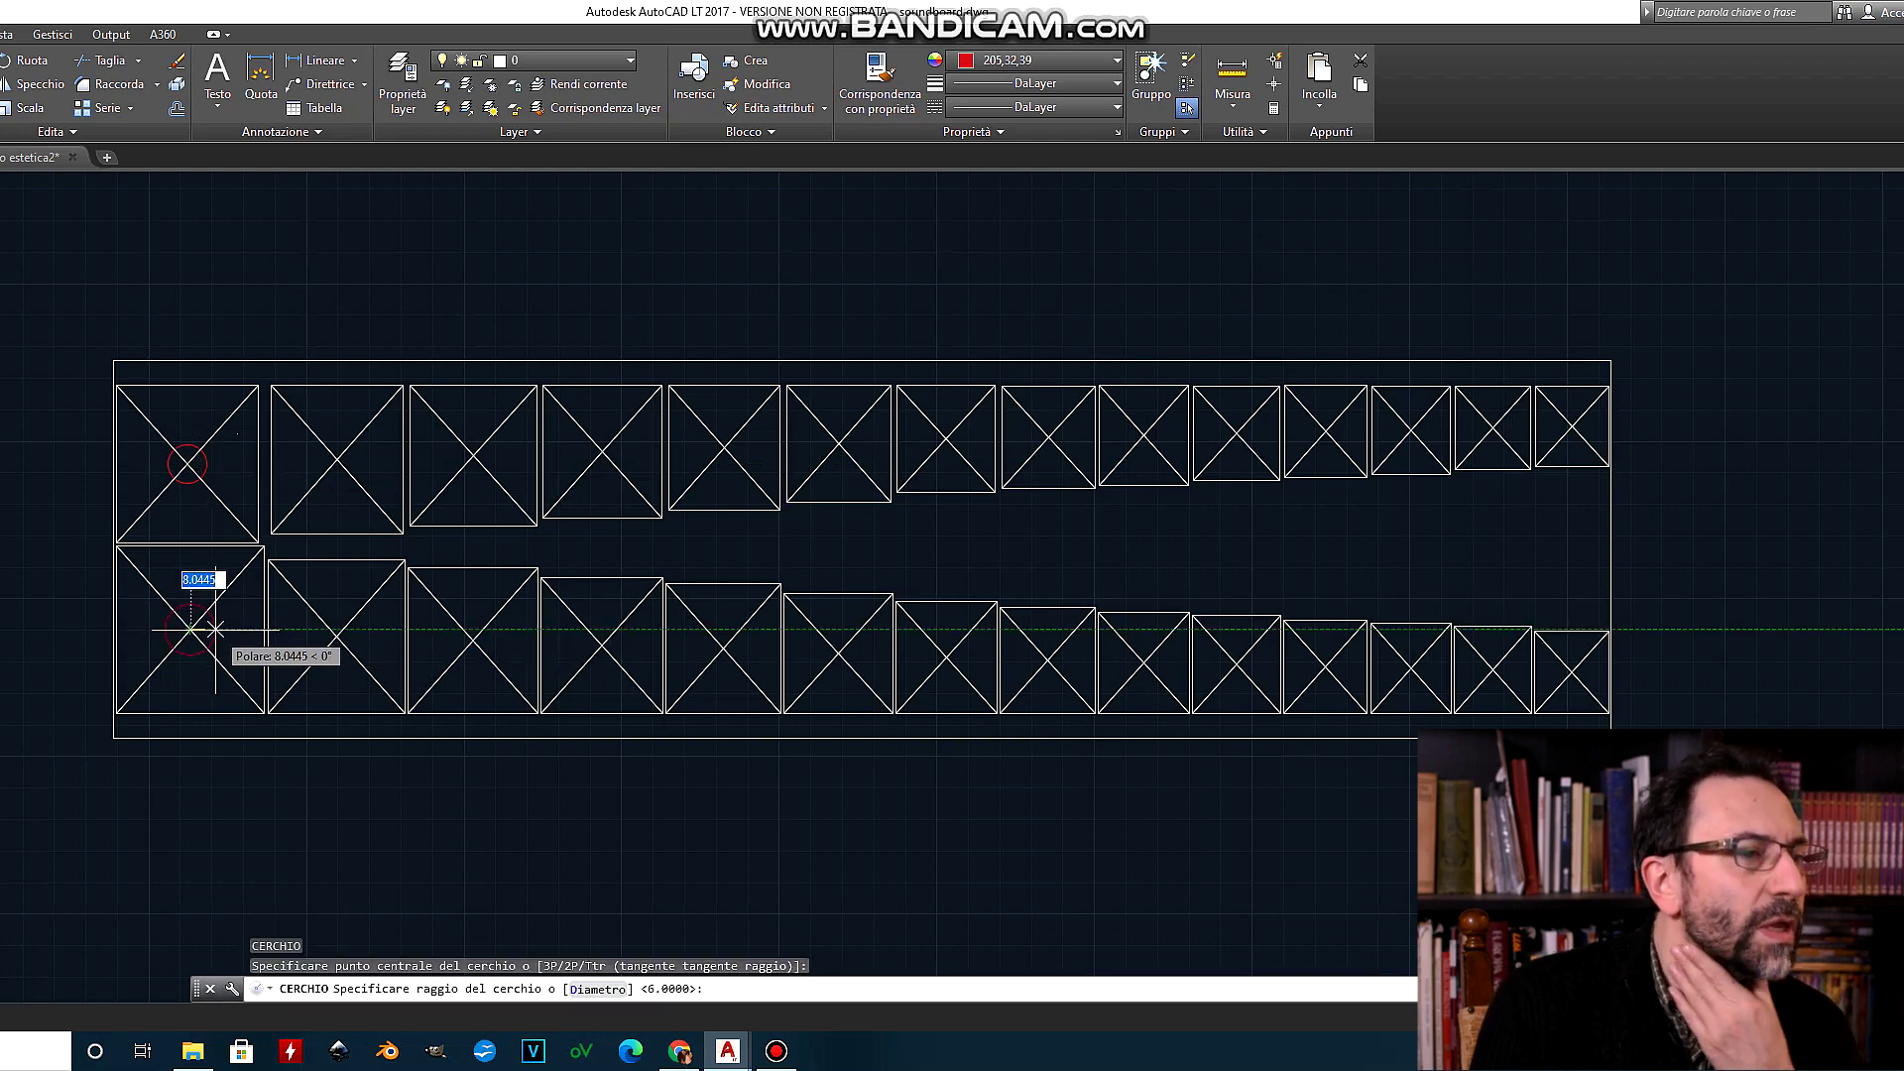
key("Return")
key("Return")
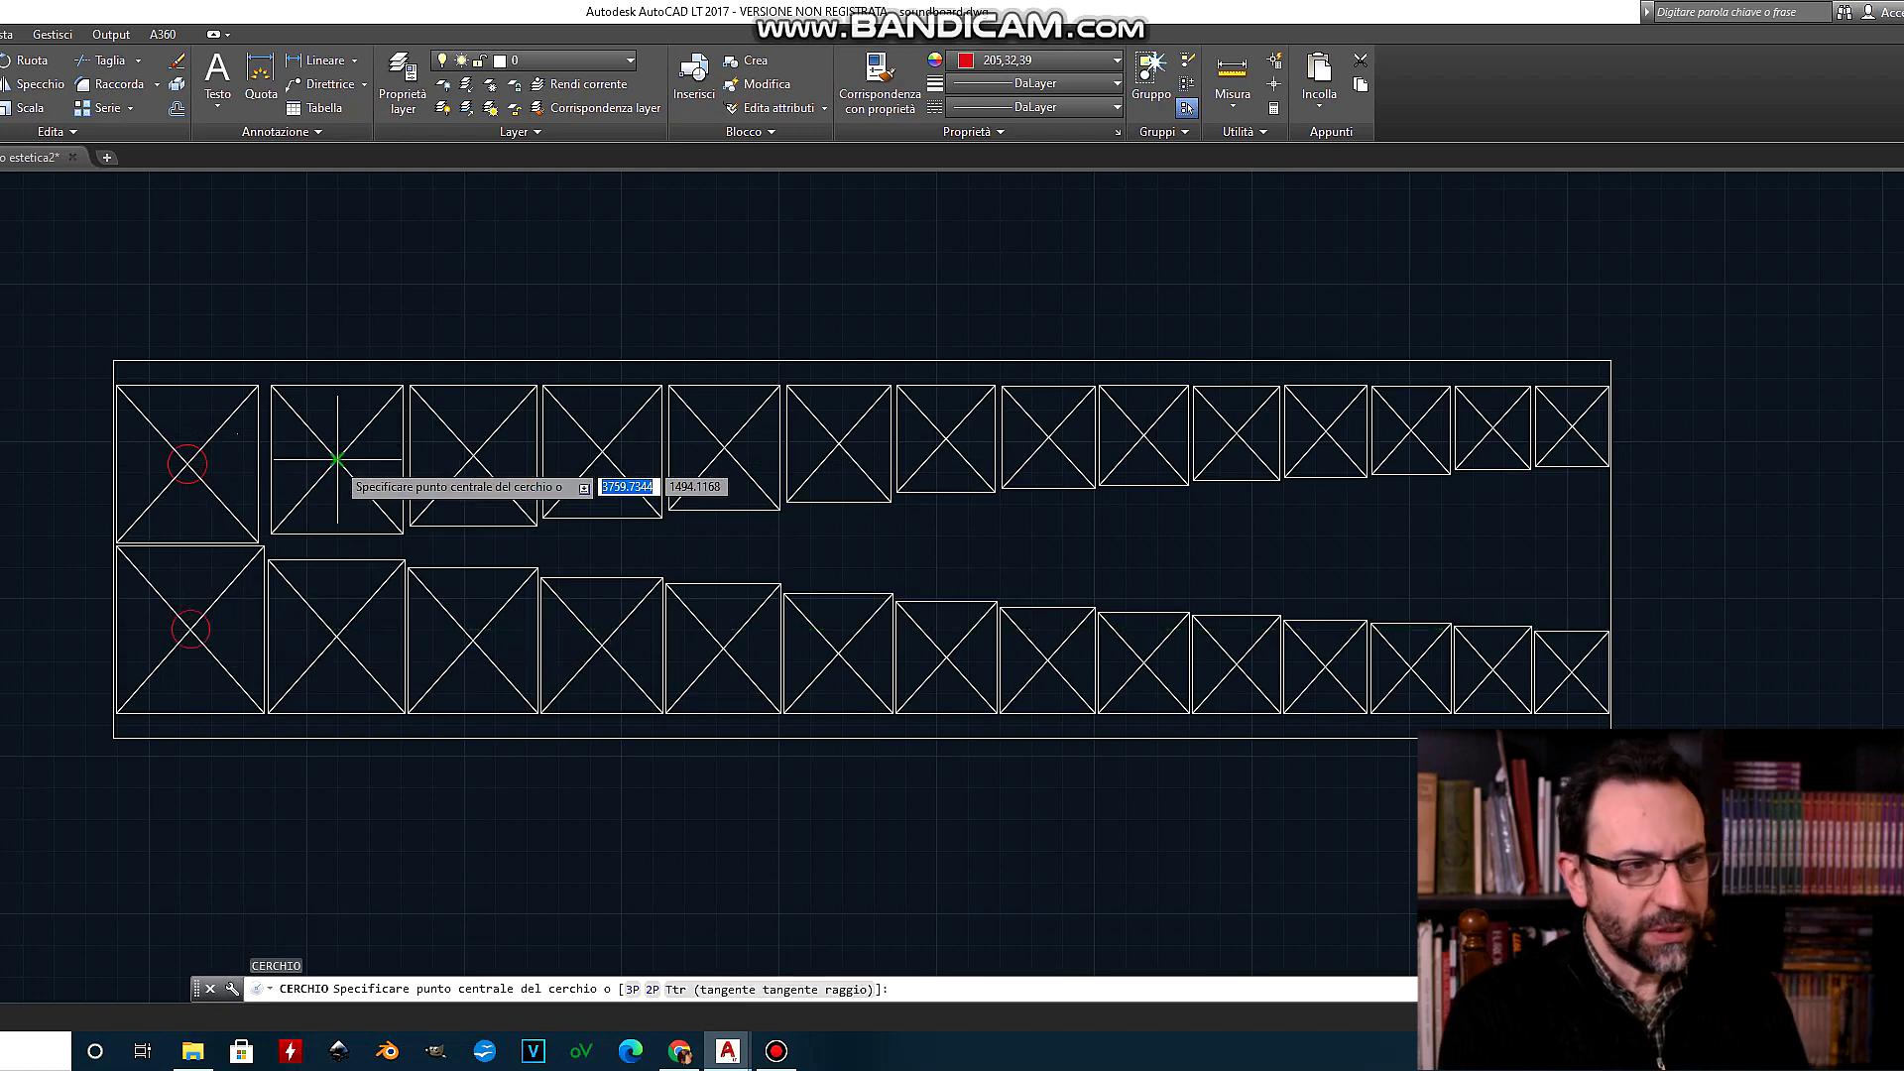
type("6")
key("Return")
key("Return")
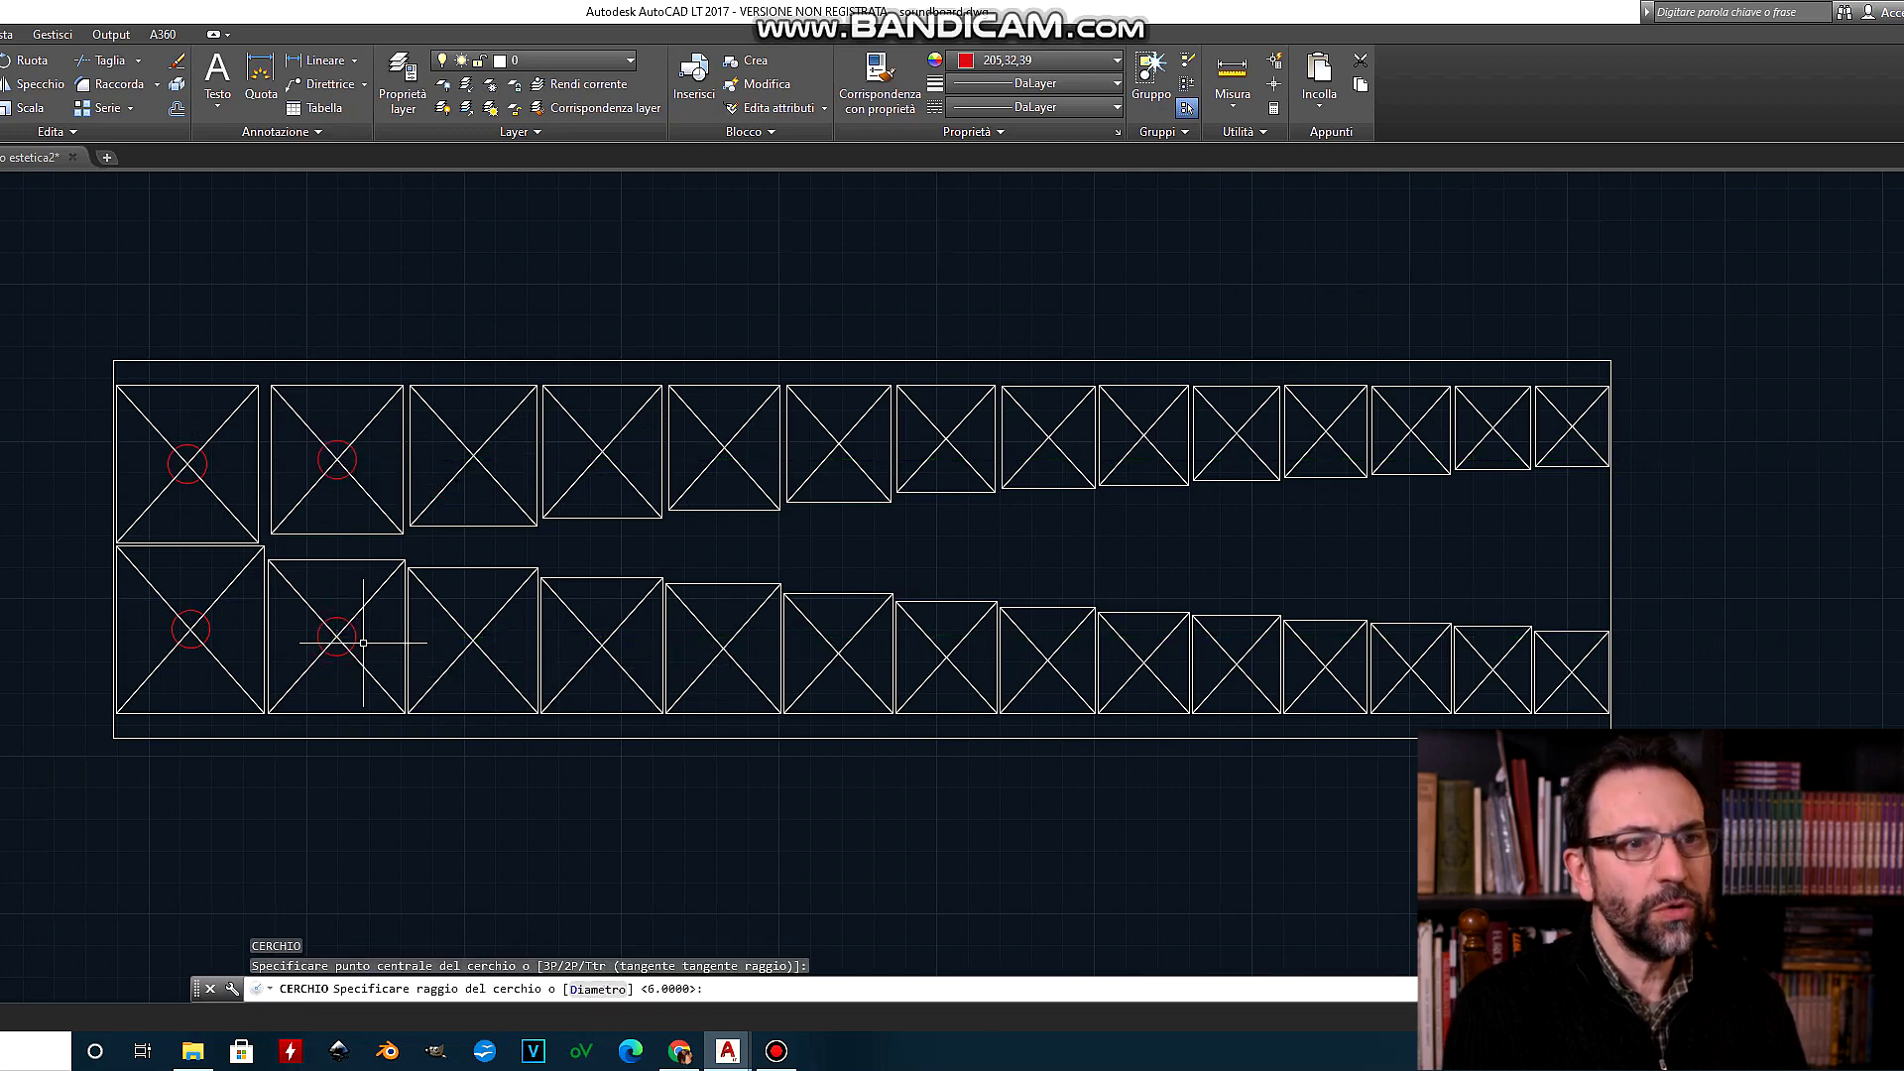
Step: Draw a radius-6 circle in the third top box and radius-5 circles in both fourth boxes
left_click(476, 455)
type("6")
key("Return")
left_click(602, 453)
type("5")
key("Return")
key("Return")
left_click(602, 644)
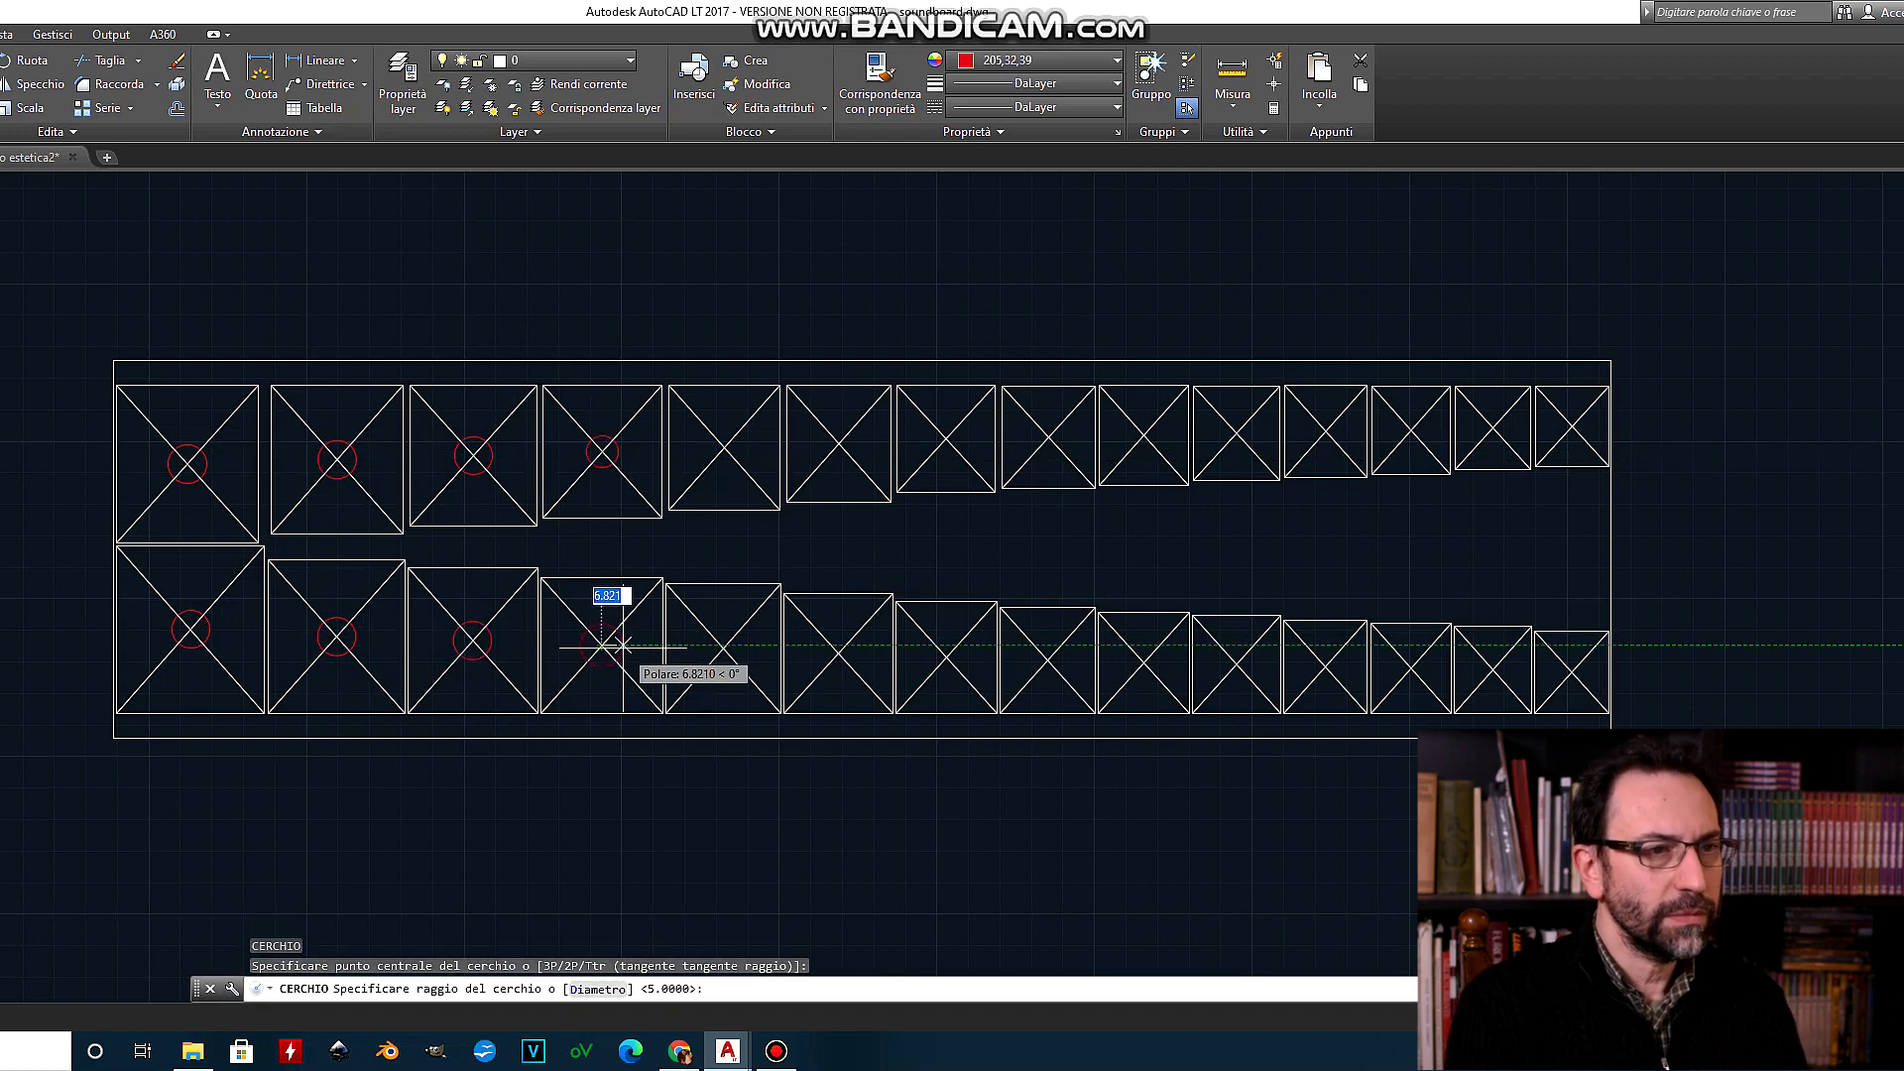
type("5")
Step: Add smaller red circles centred in the next top and bottom boxes further right
key("Return")
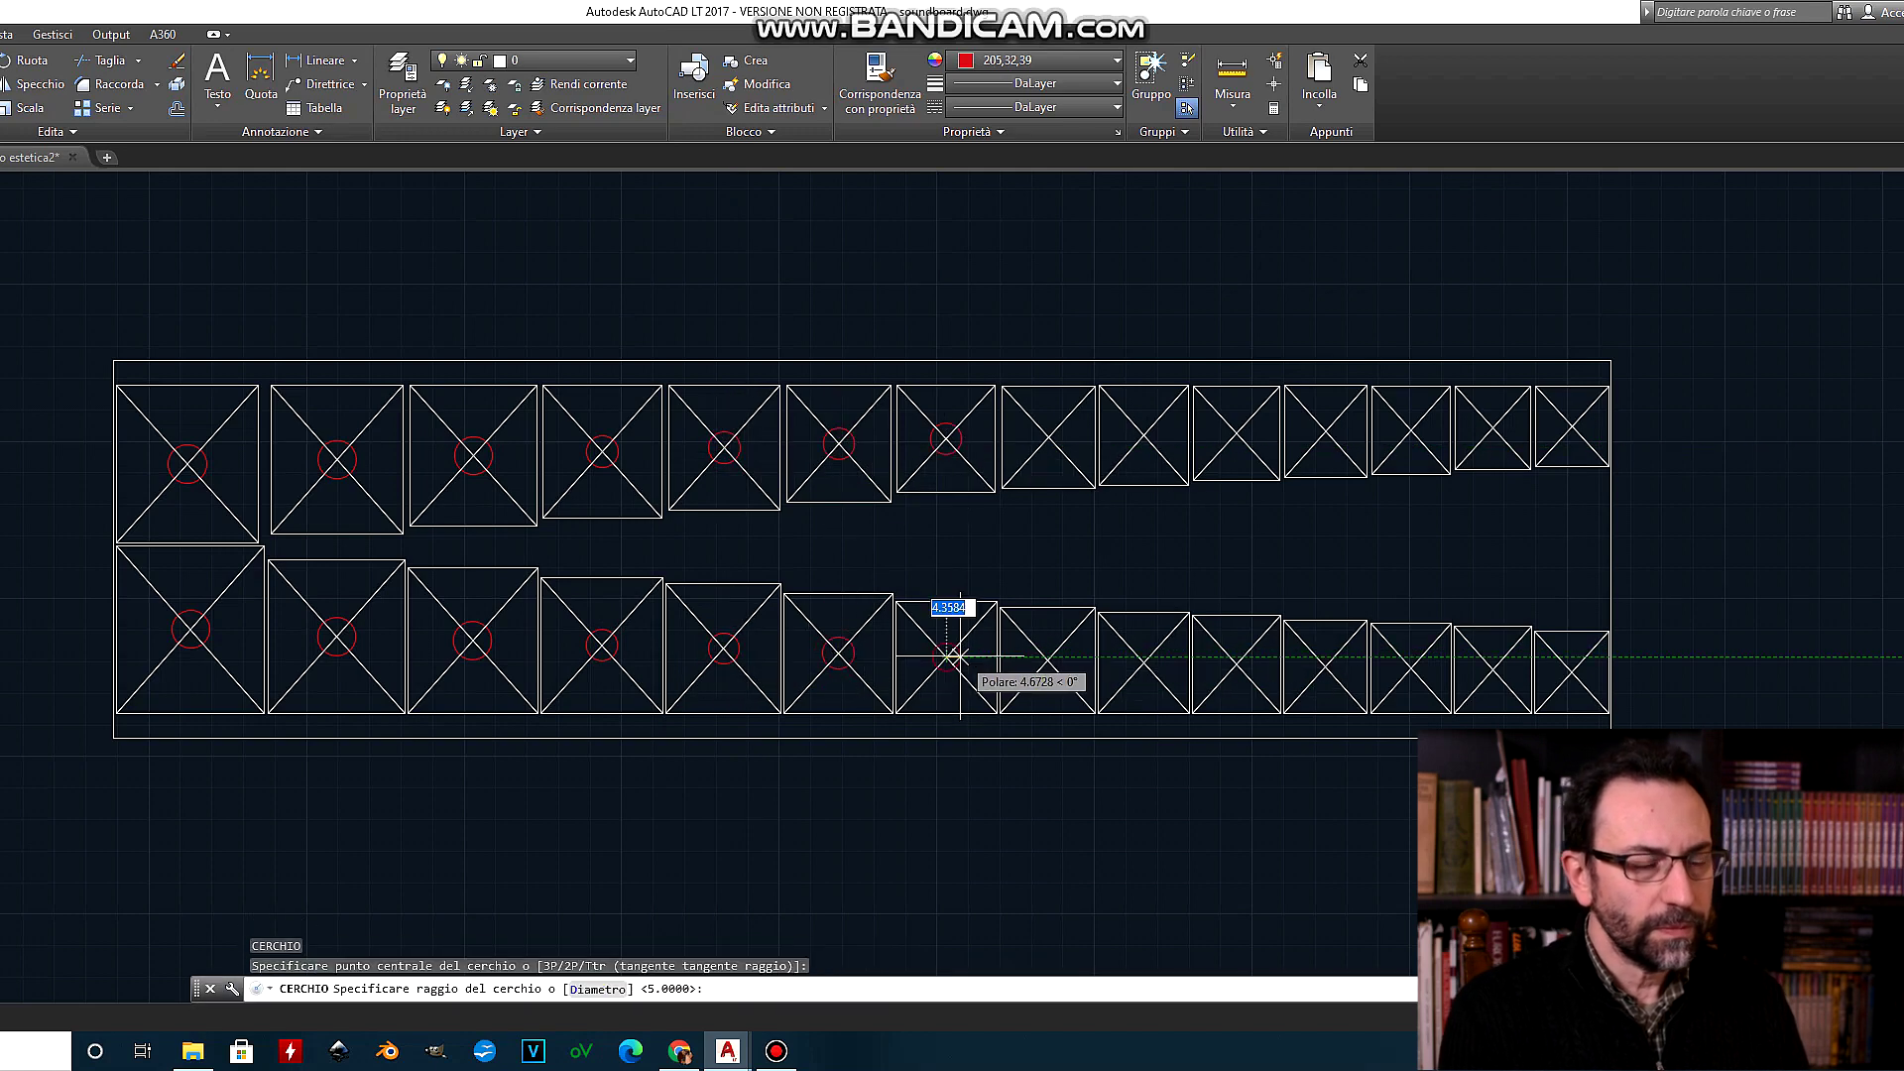
left_click(1143, 435)
key("Return")
key("Return")
left_click(1143, 663)
key("Return")
key("Return")
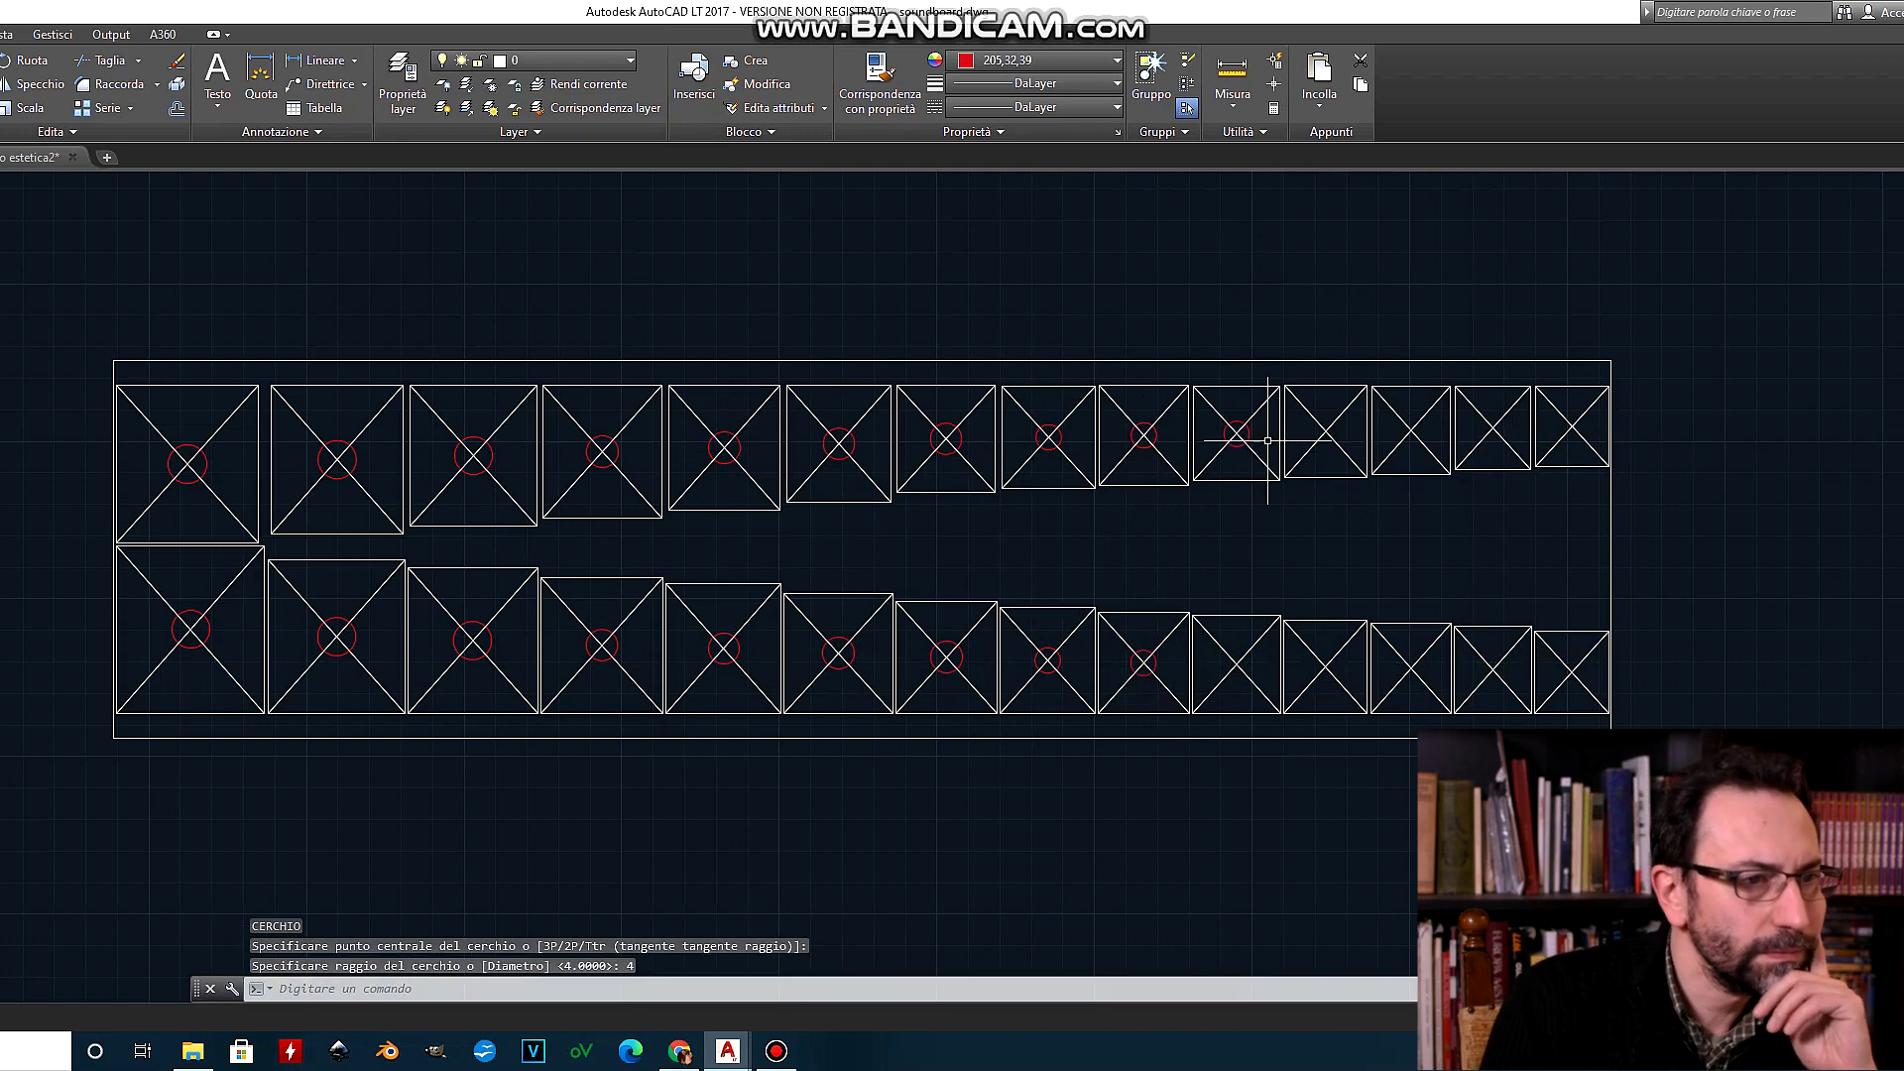
left_click(1327, 431)
left_click(1326, 666)
Step: Centre the smallest circles, down to radius 3, in the final boxes of both rows
key("Return")
key("Return")
left_click(1411, 430)
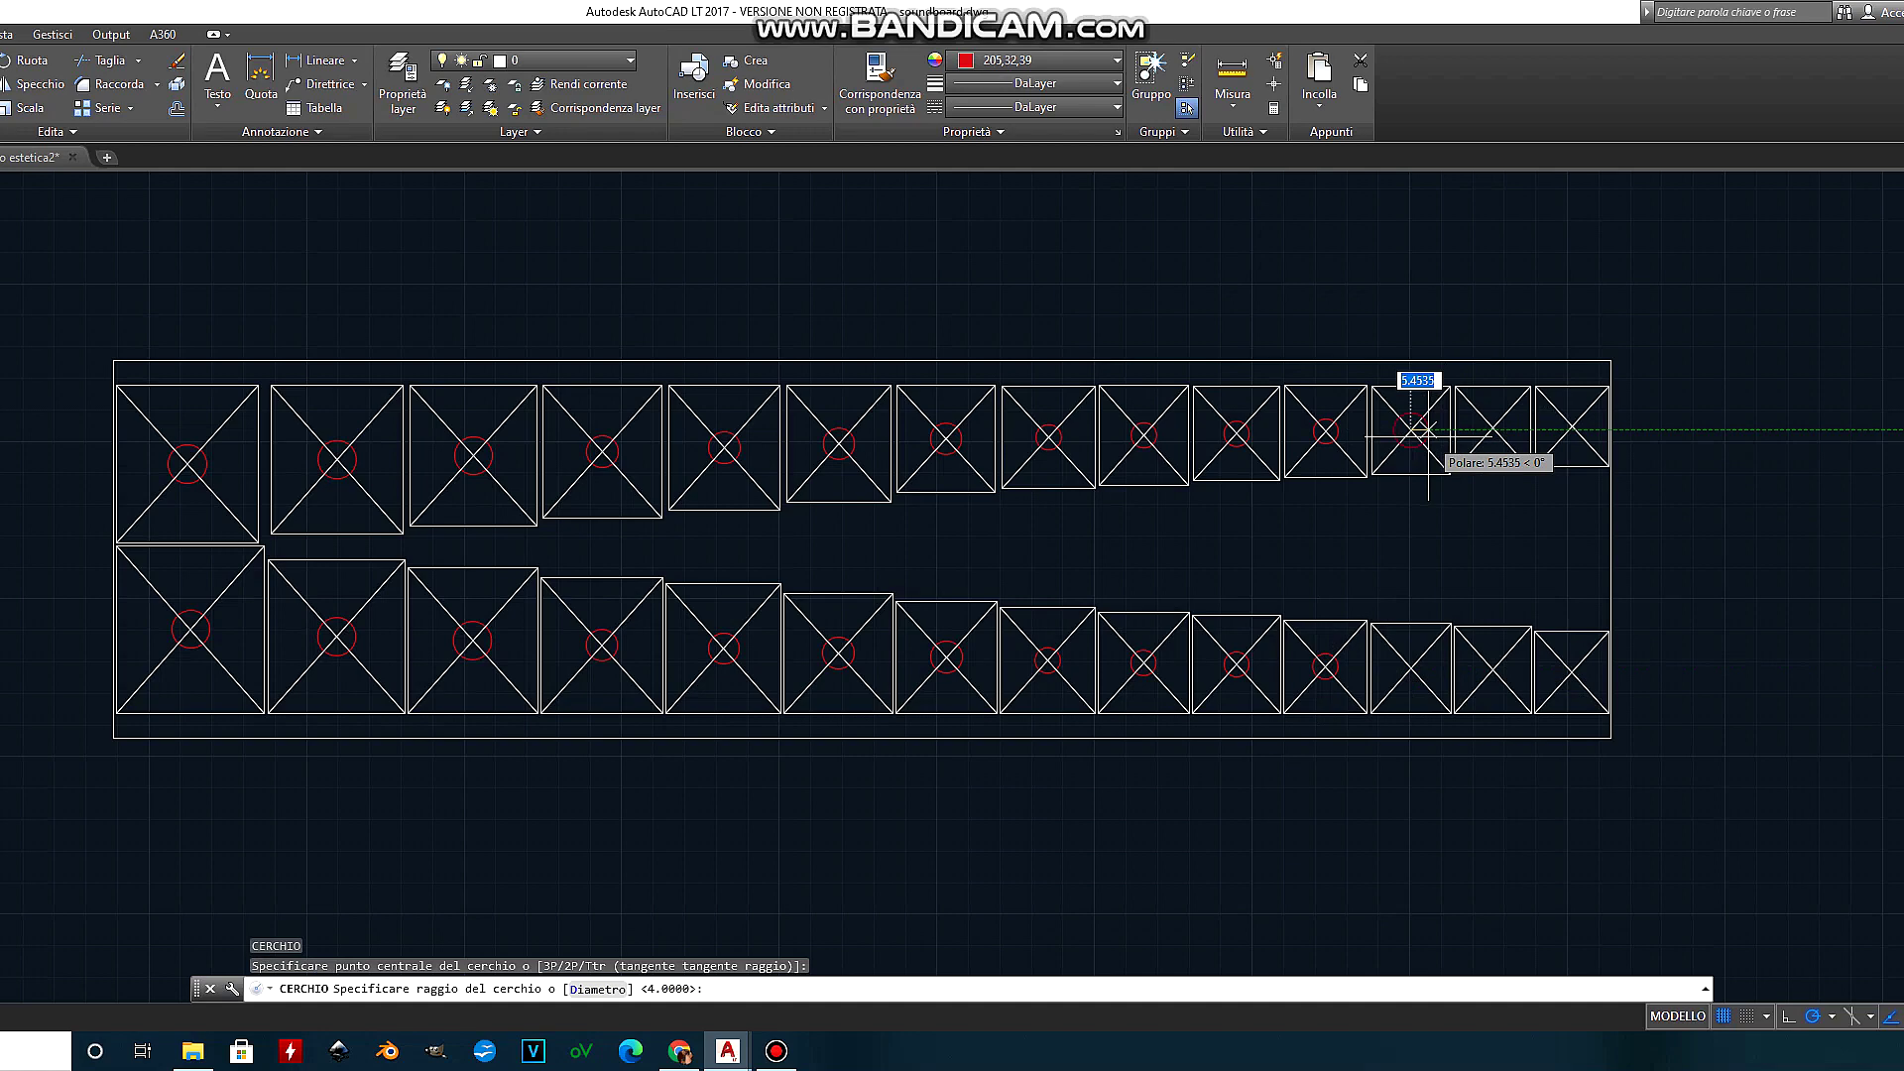
type("3")
key("Return")
left_click(1410, 669)
key("Return")
key("Return")
left_click(1493, 670)
key("Return")
key("Return")
left_click(1493, 428)
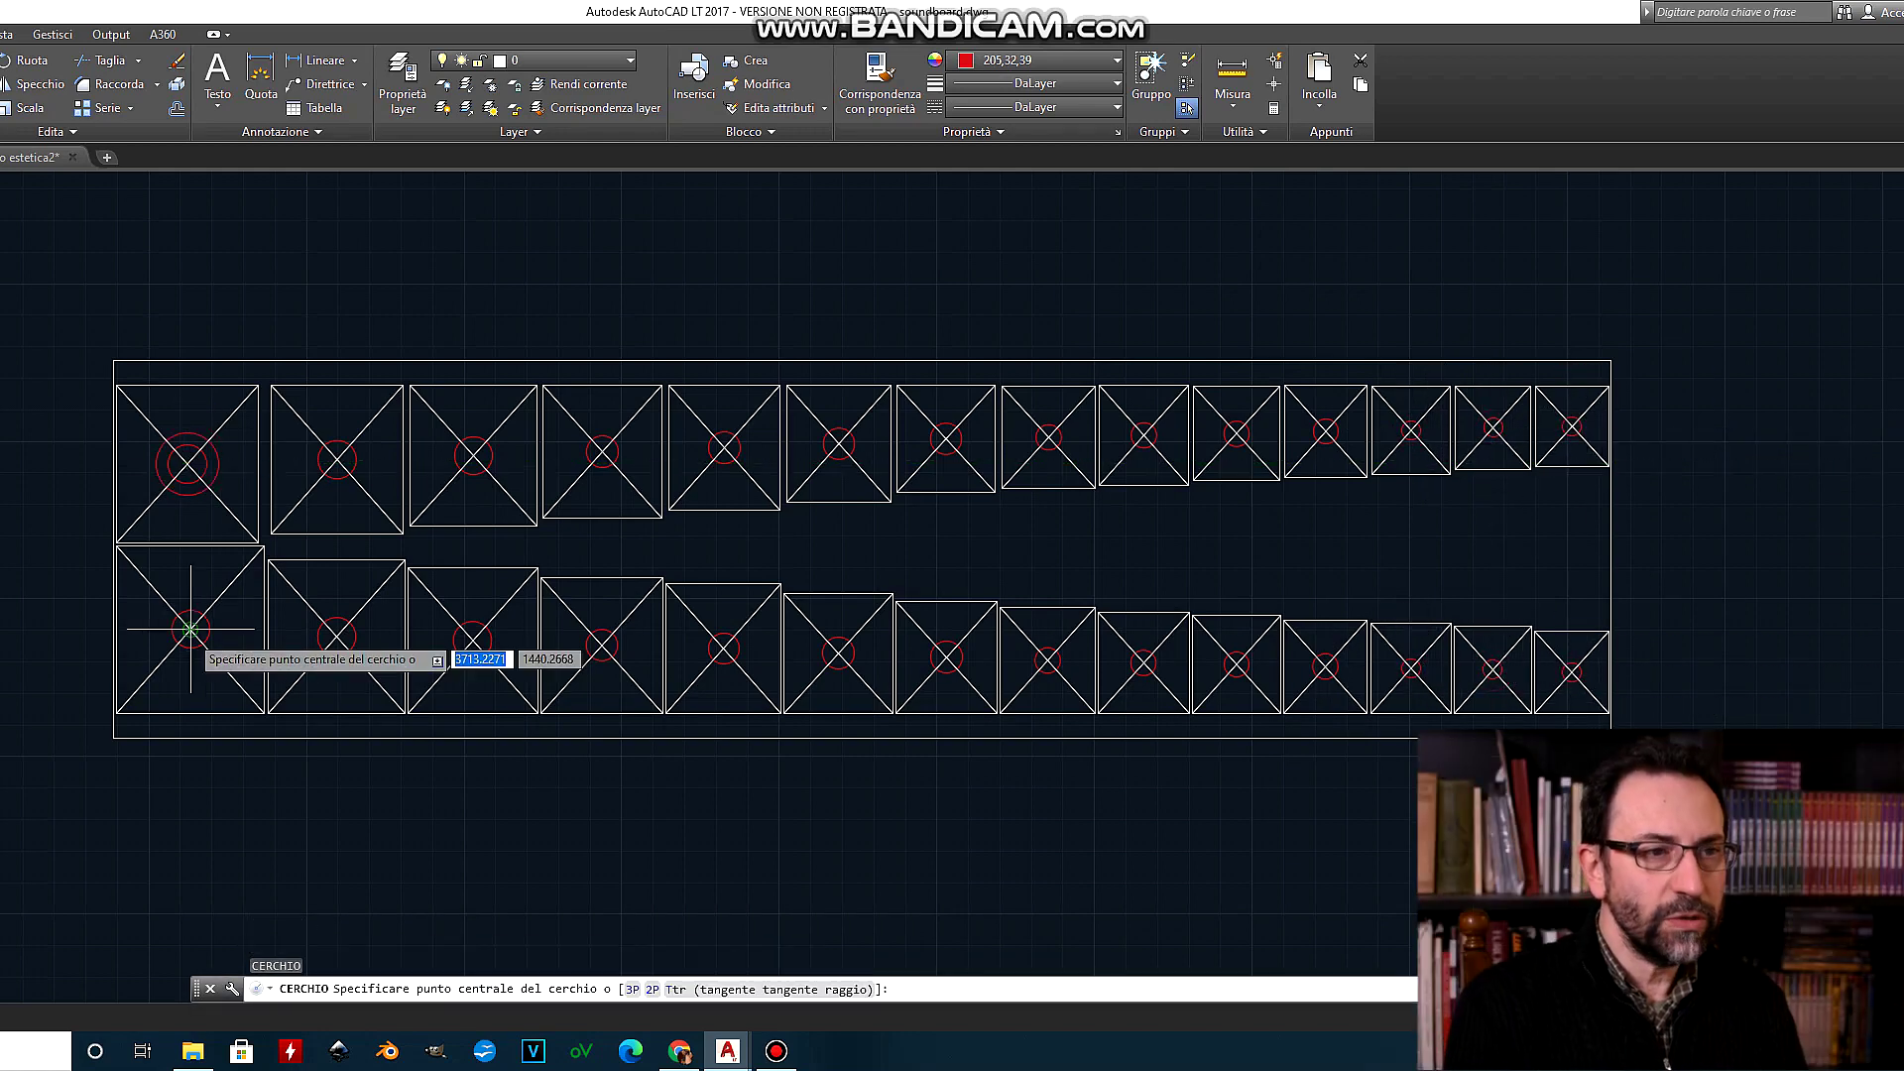
Step: Add second, larger concentric circles (radius 7.5) in boxes 2 through 8 of both rows
left_click(338, 459)
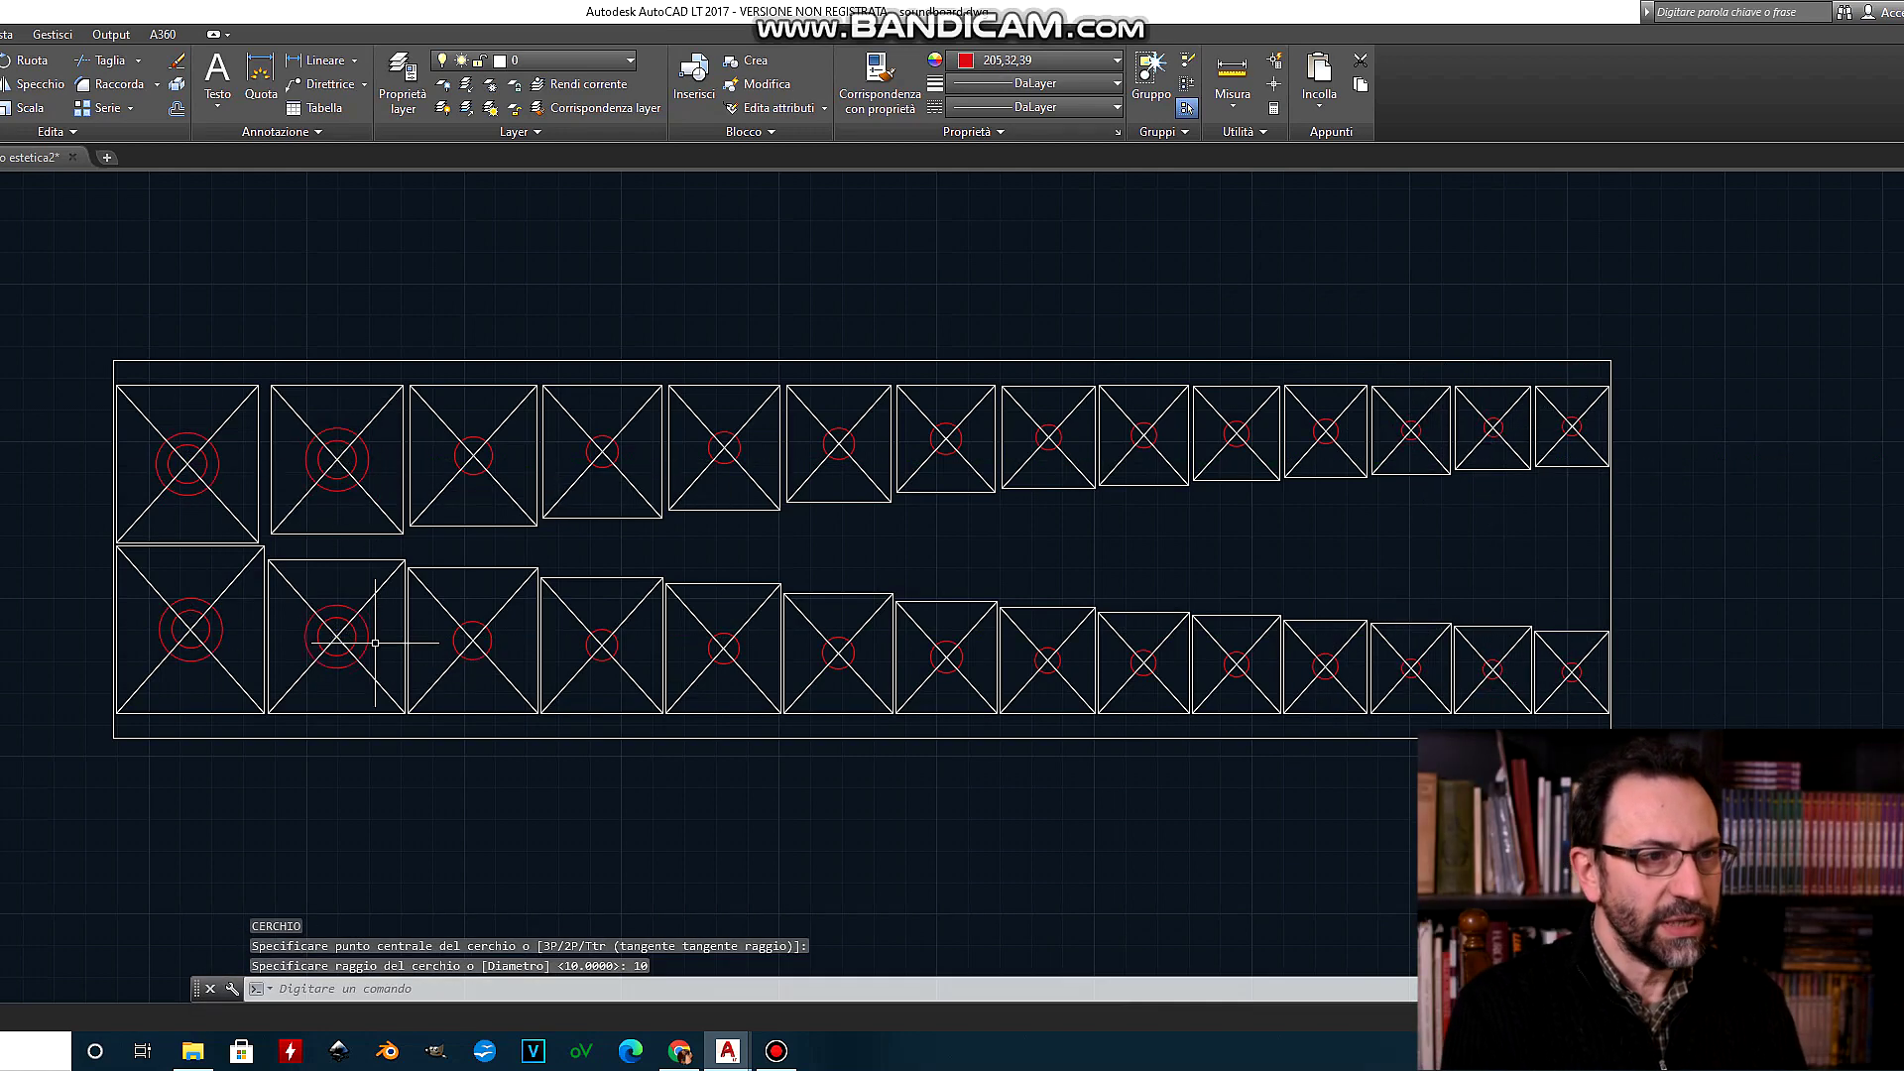
left_click(473, 640)
key("Return")
key("Return")
left_click(602, 451)
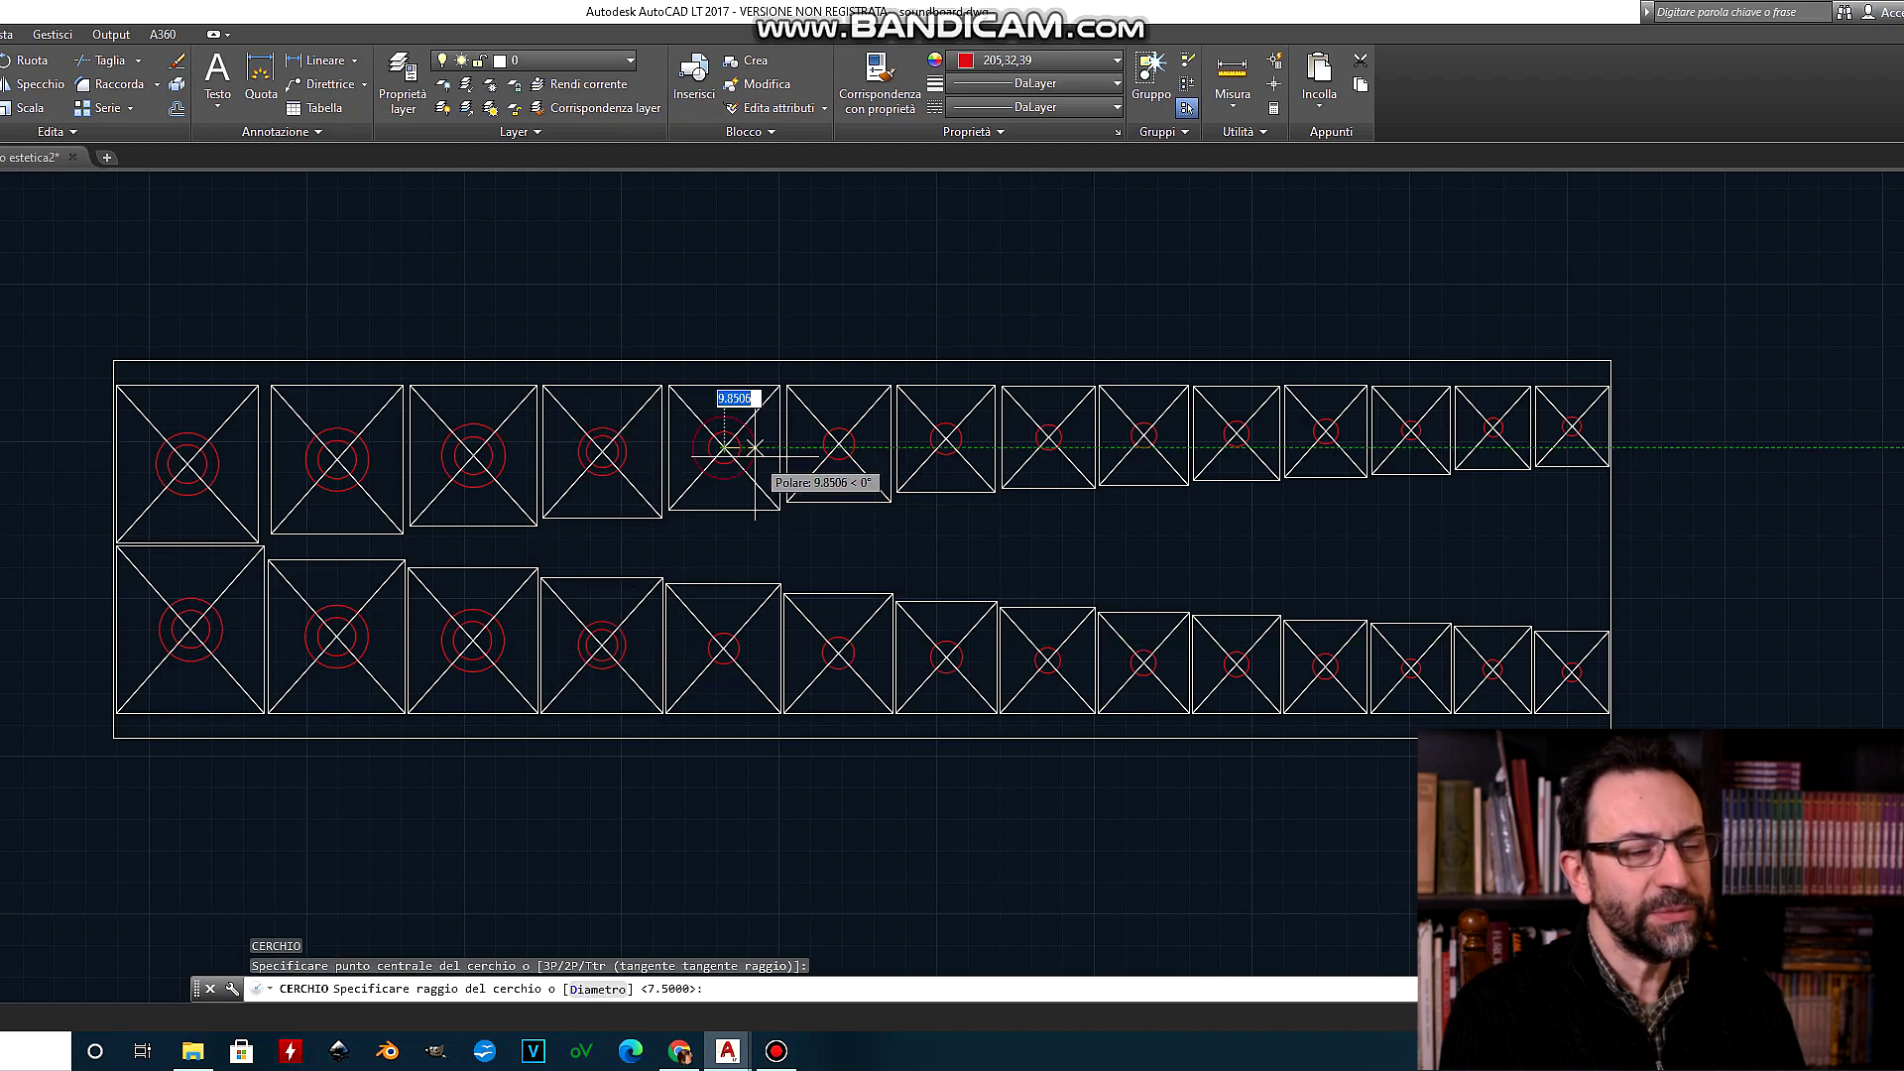
type("7.5")
key("Return")
left_click(947, 658)
key("Return")
key("Return")
left_click(1048, 436)
key("Return")
key("Return")
left_click(1048, 660)
Step: Add the second concentric circles in the remaining boxes from box 9 to the last
left_click(1144, 434)
key("Return")
key("Return")
left_click(1237, 434)
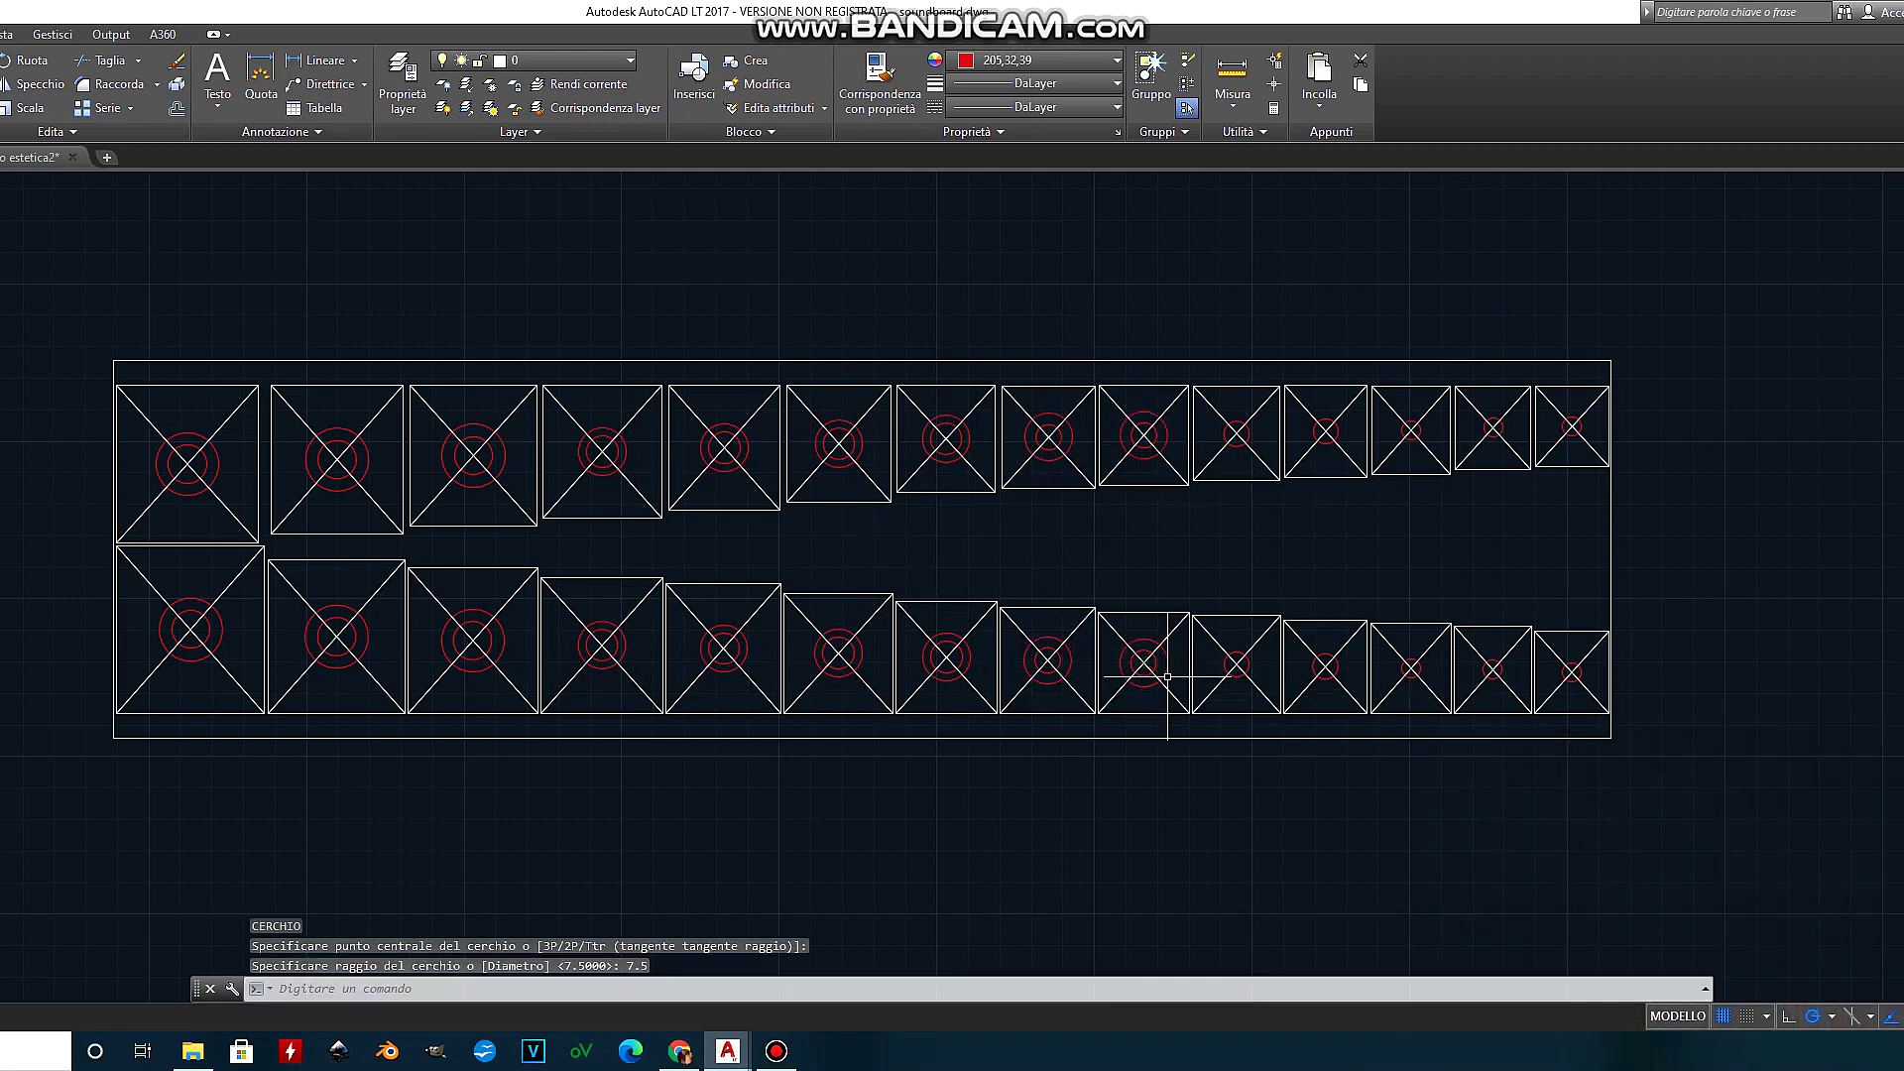
left_click(1237, 664)
left_click(1326, 431)
left_click(1327, 666)
left_click(1411, 429)
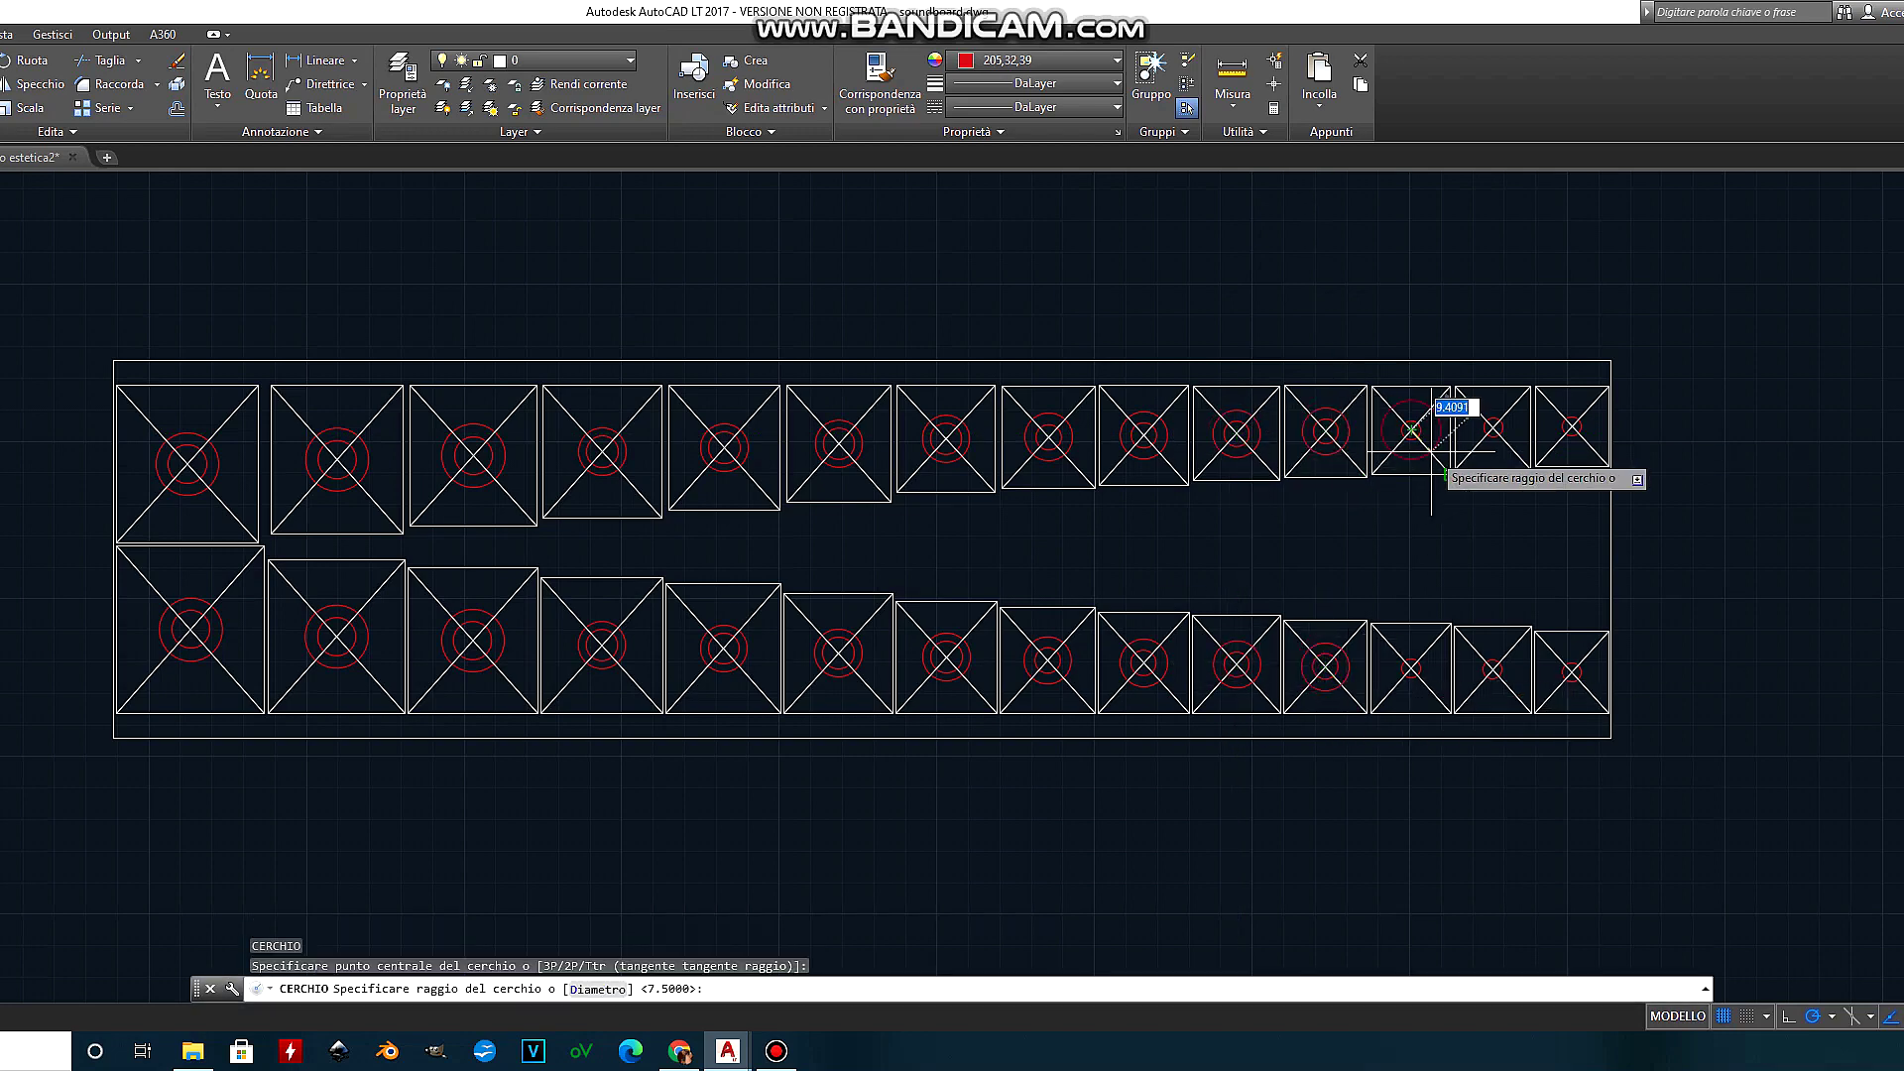
left_click(1412, 672)
left_click(1494, 428)
left_click(1494, 670)
left_click(1572, 426)
left_click(1576, 676)
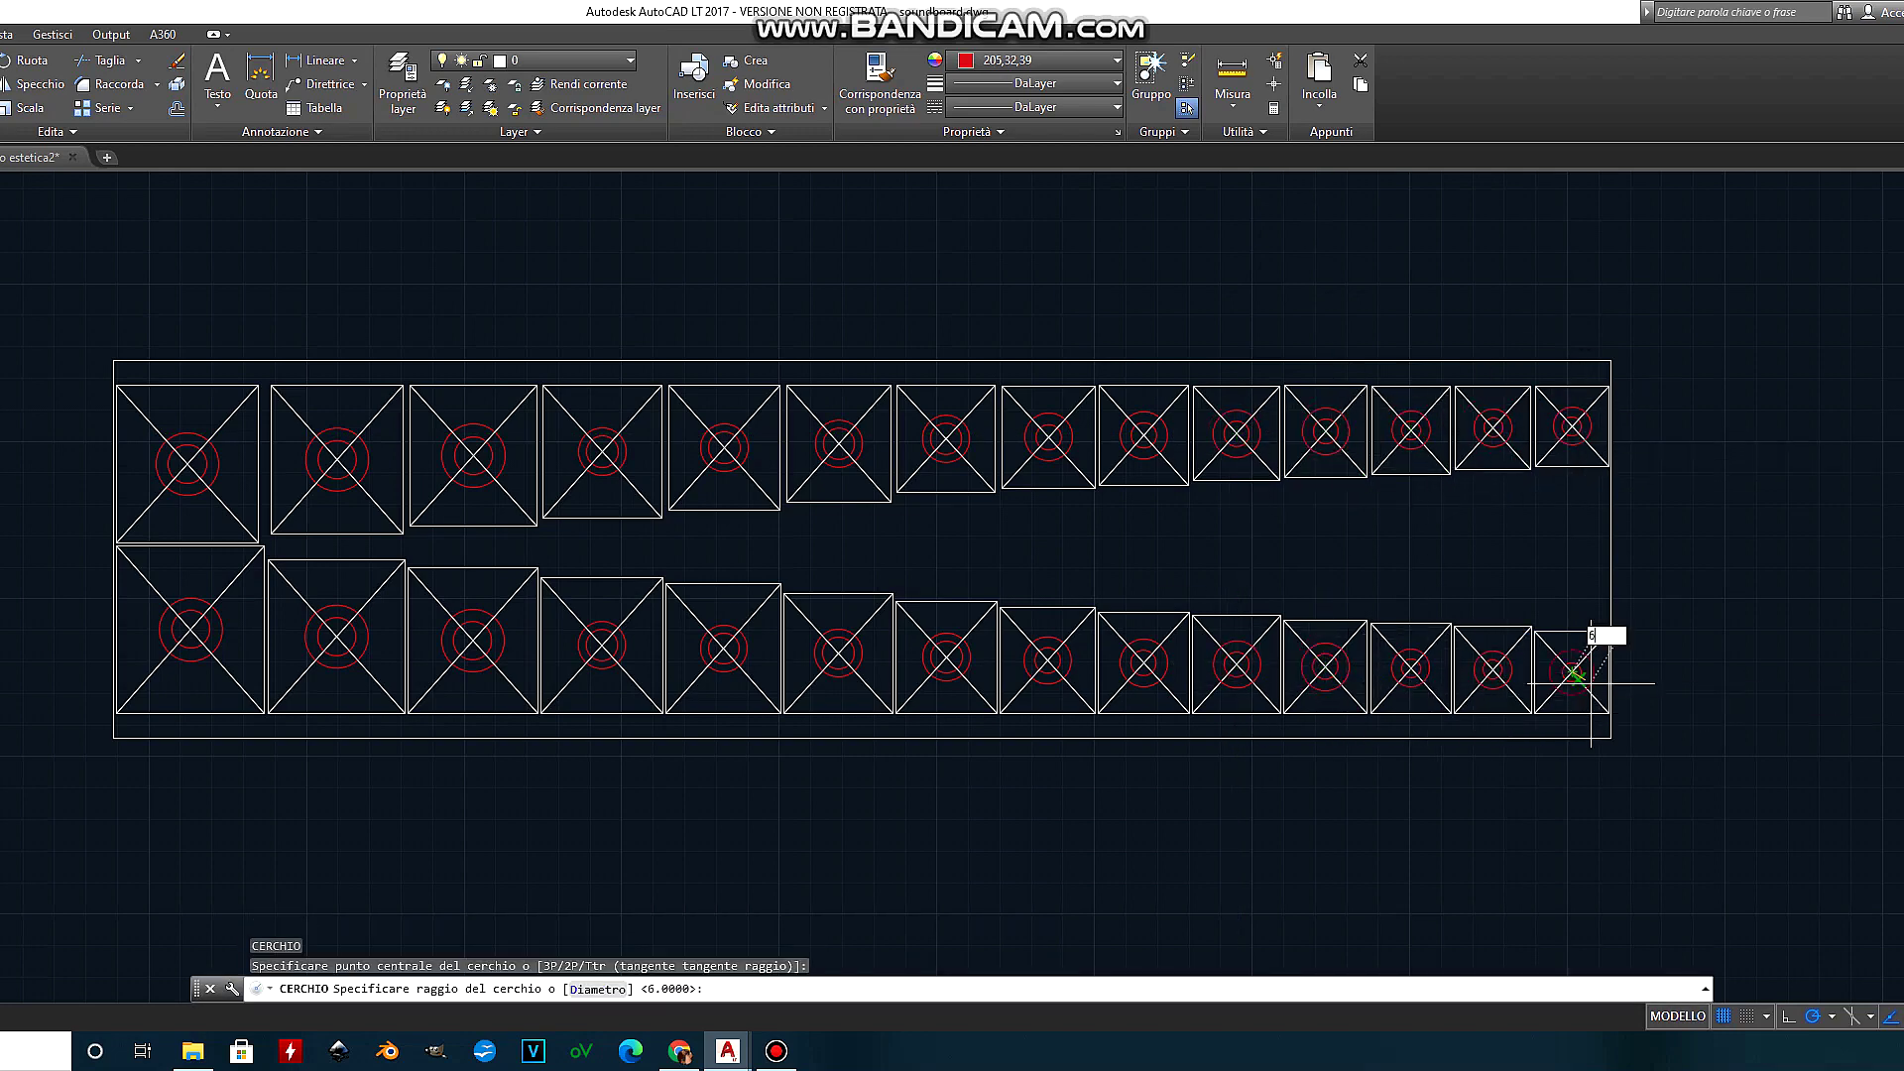
Step: Window-select all the red circles in the top and bottom rows
left_click(149, 404)
left_click(1086, 486)
left_click(1106, 409)
left_click(788, 742)
left_click(793, 744)
left_click(1649, 556)
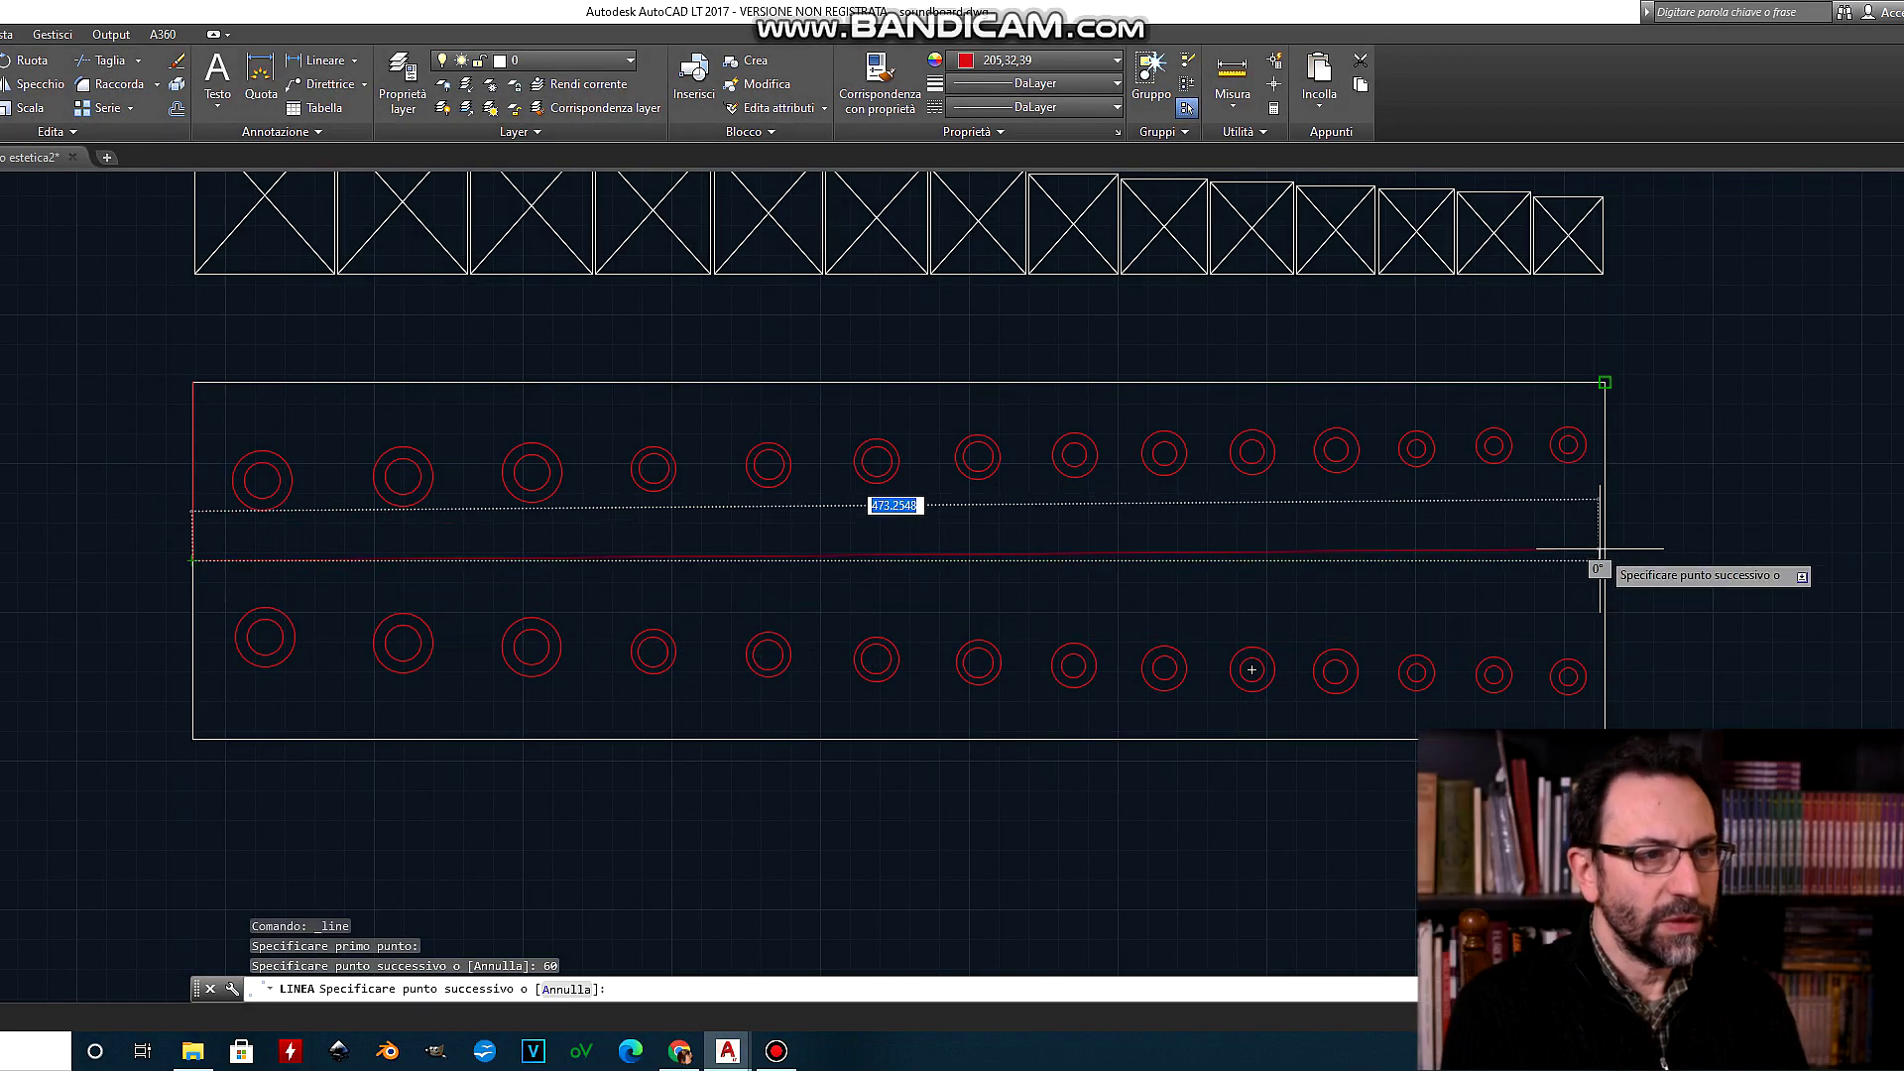
Step: Finish the red centre line and erase the stray vertical line on the left
key("Escape")
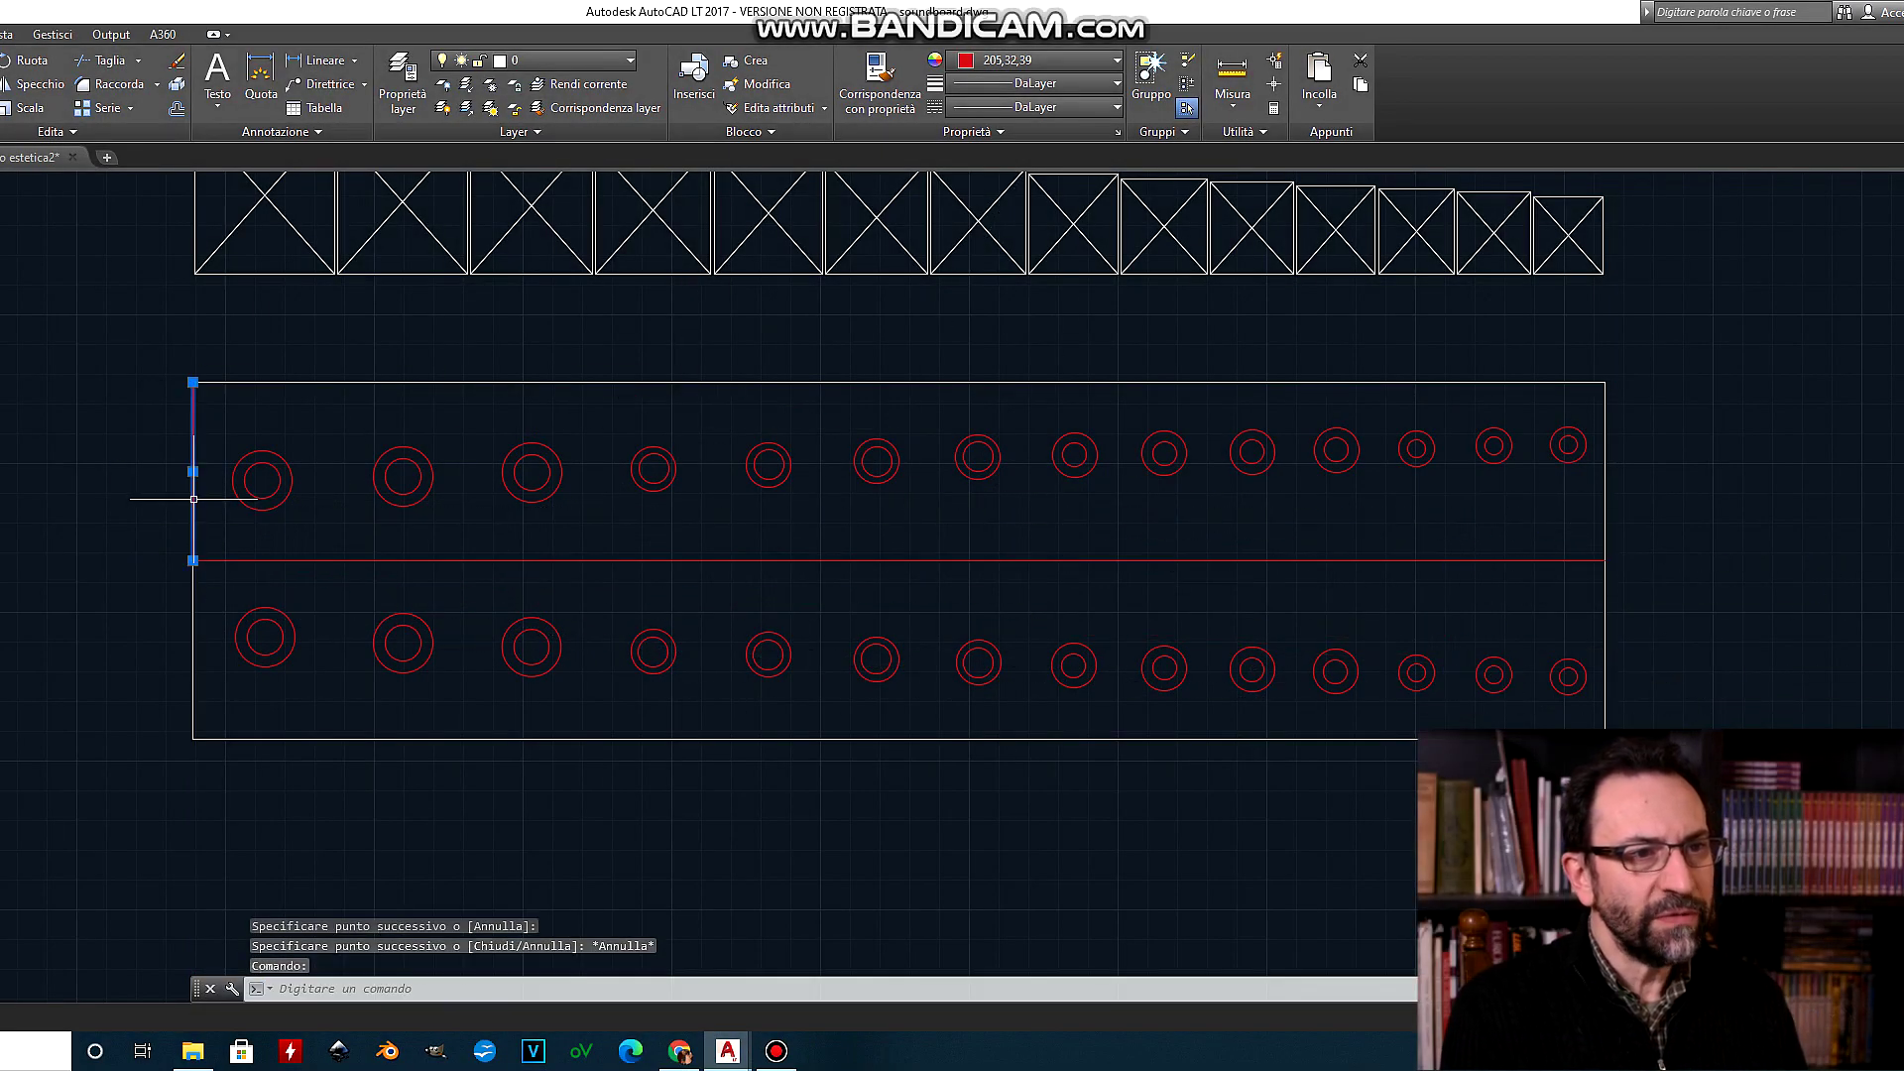
right_click(193, 499)
left_click(250, 621)
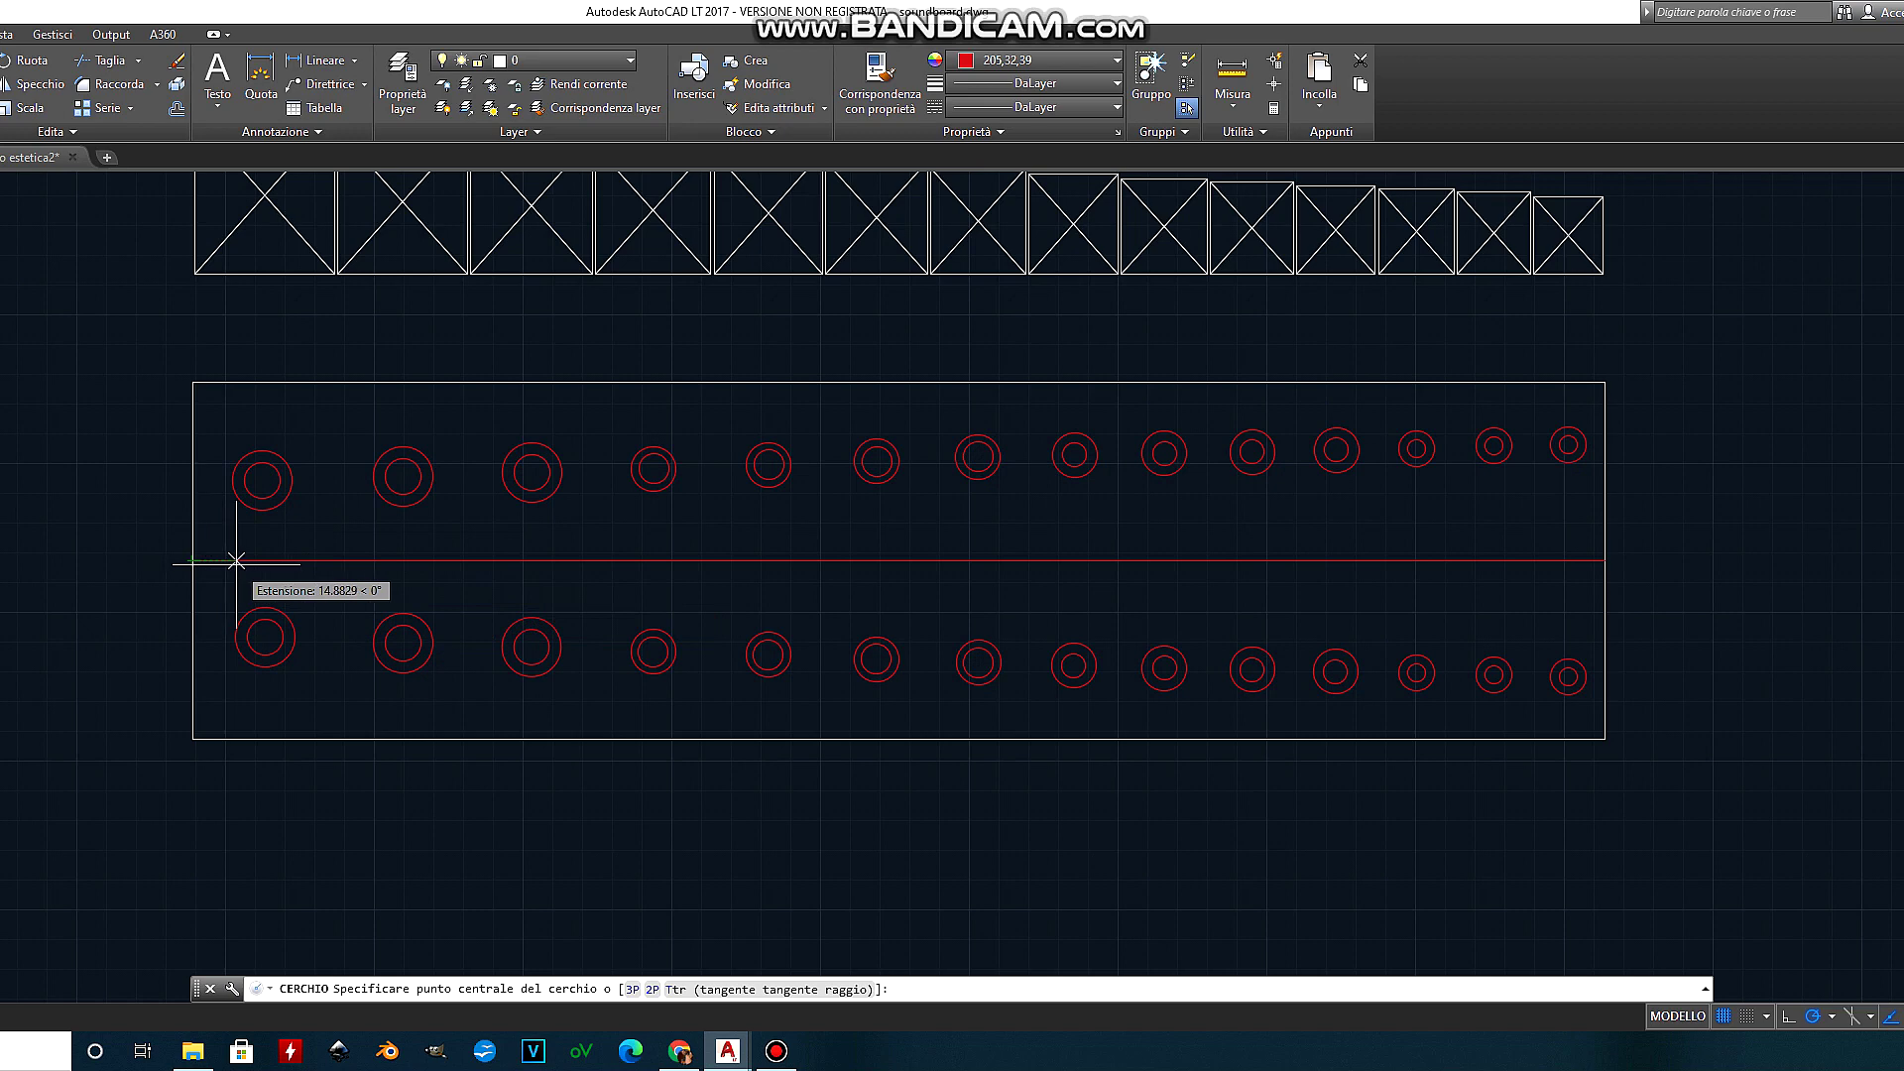
Step: Draw two radius-6 circles centred on the red centre line
type("6")
key("Return")
left_click(292, 561)
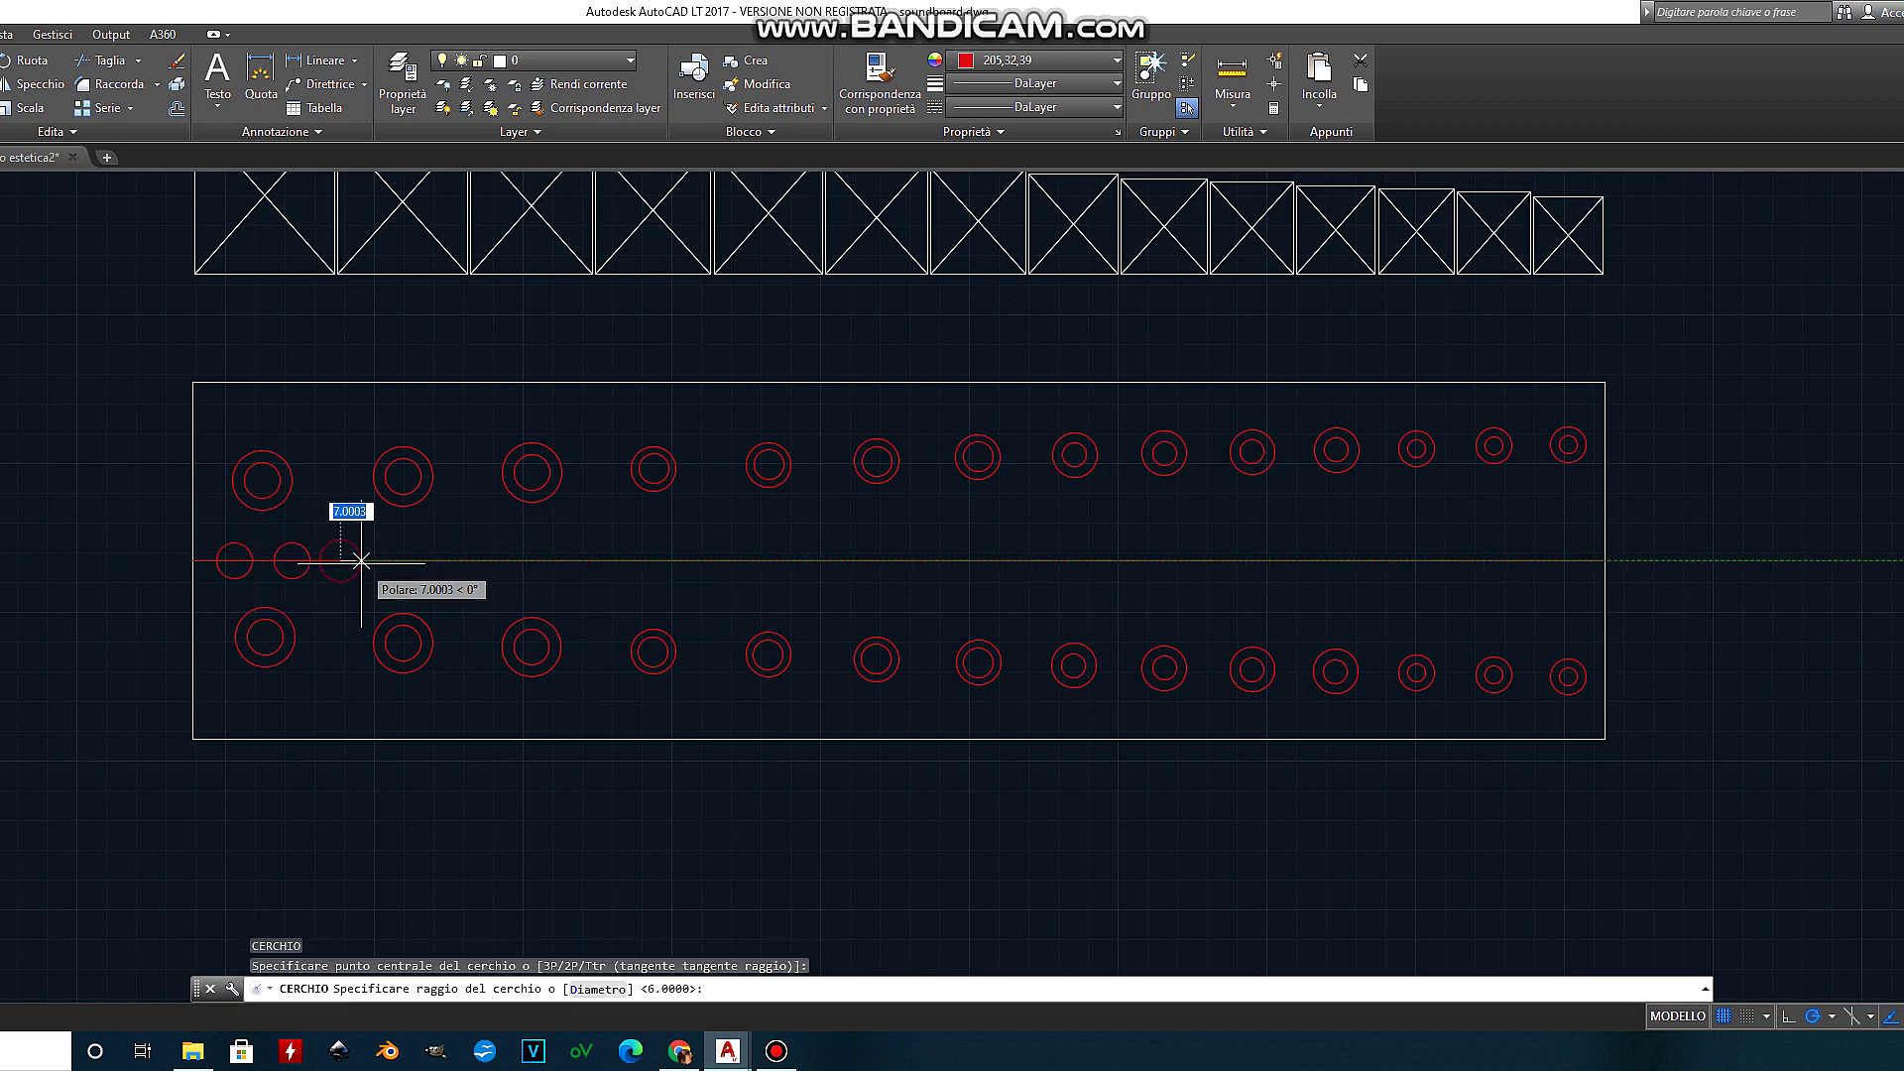
type("6")
key("Return")
left_click(443, 561)
Step: Move the small circles to the right along the centre line to space them apart
type("m")
key("Return")
left_click(461, 489)
right_click(341, 545)
left_click(288, 556)
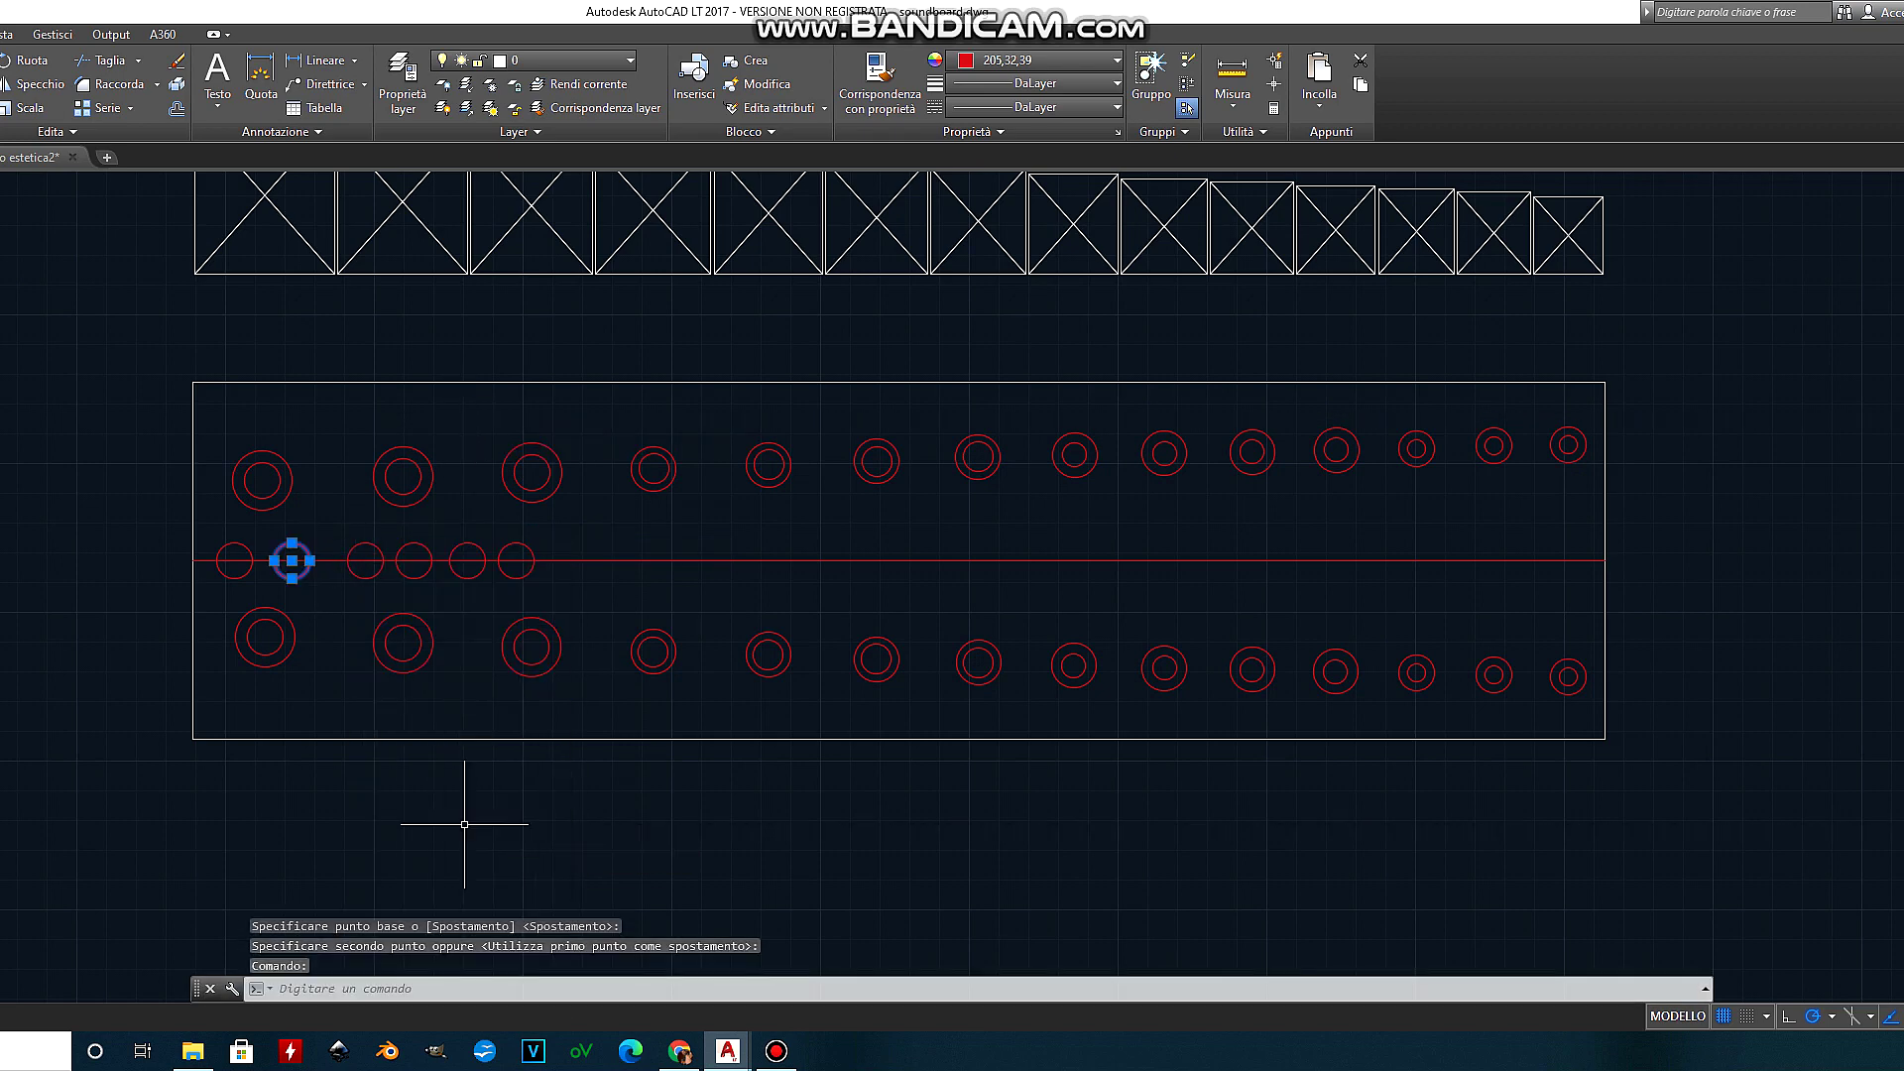
left_click(407, 849)
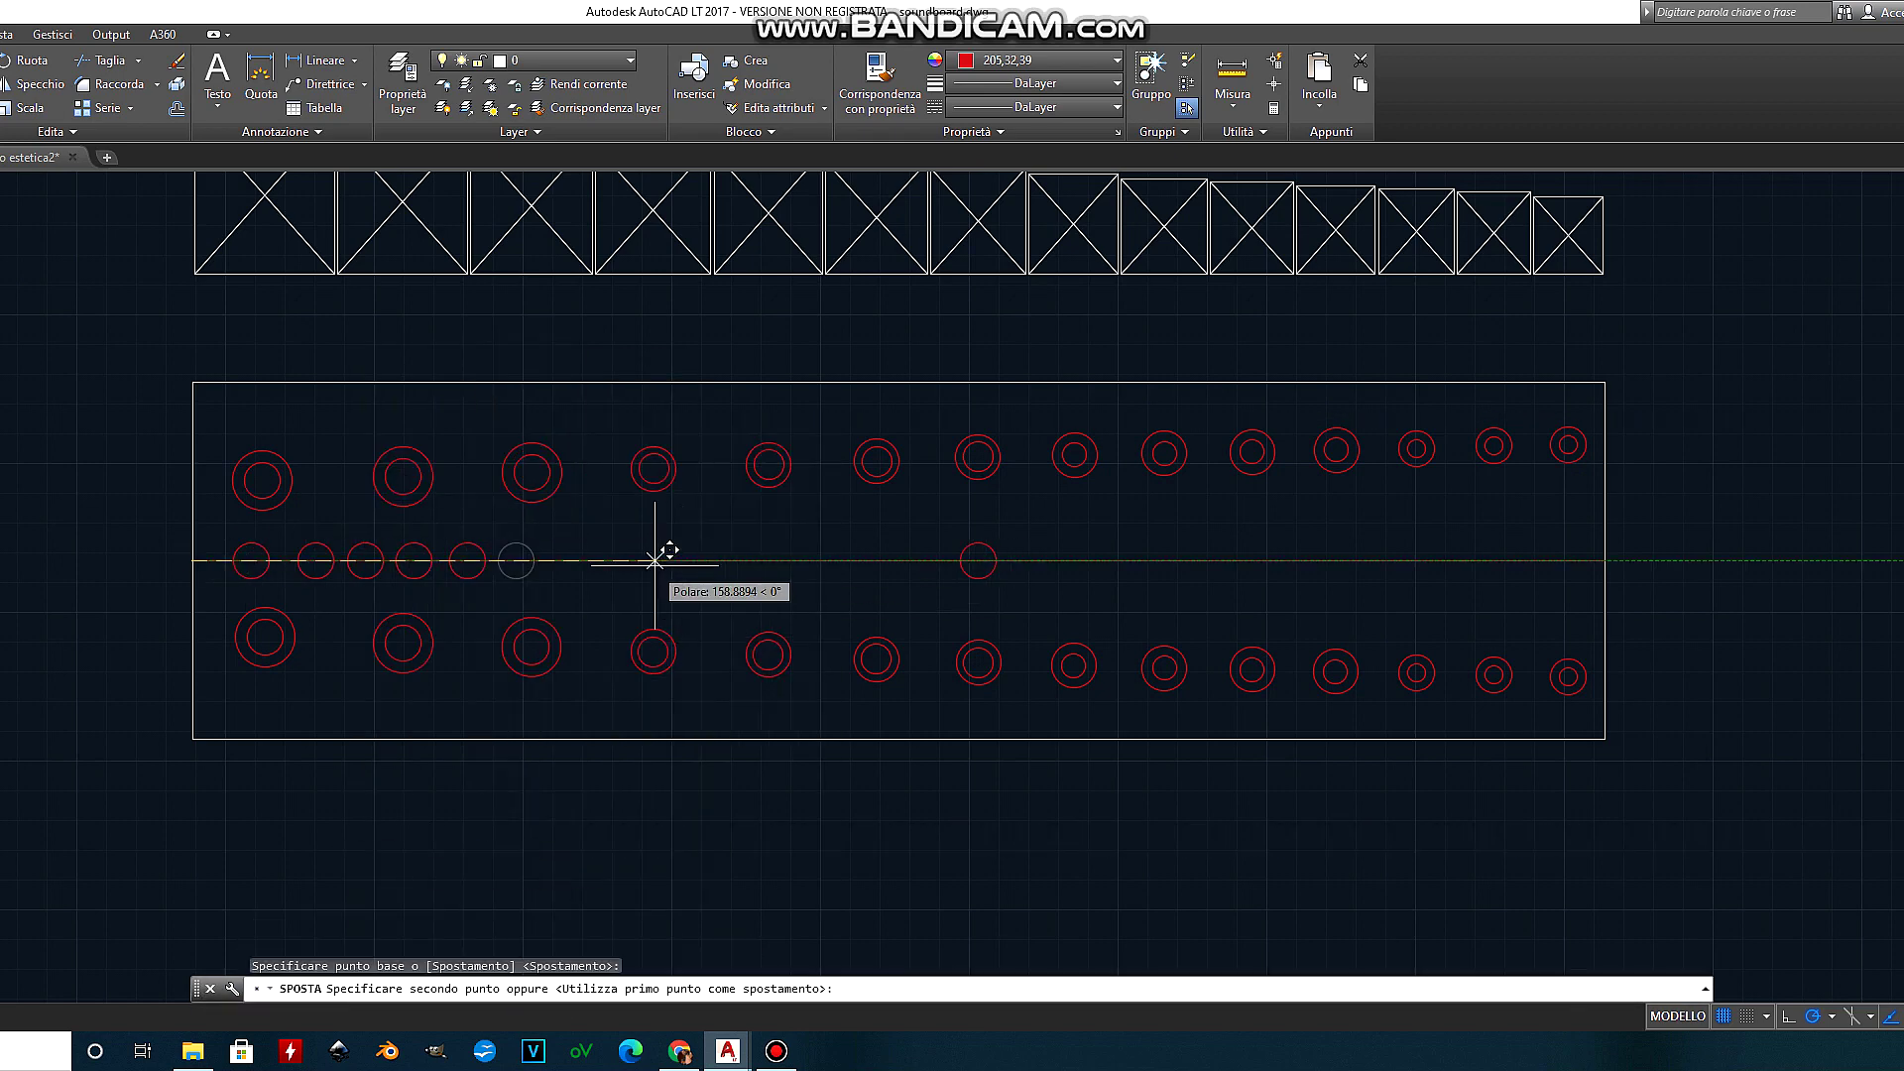
left_click(516, 561)
key("space")
left_click(556, 816)
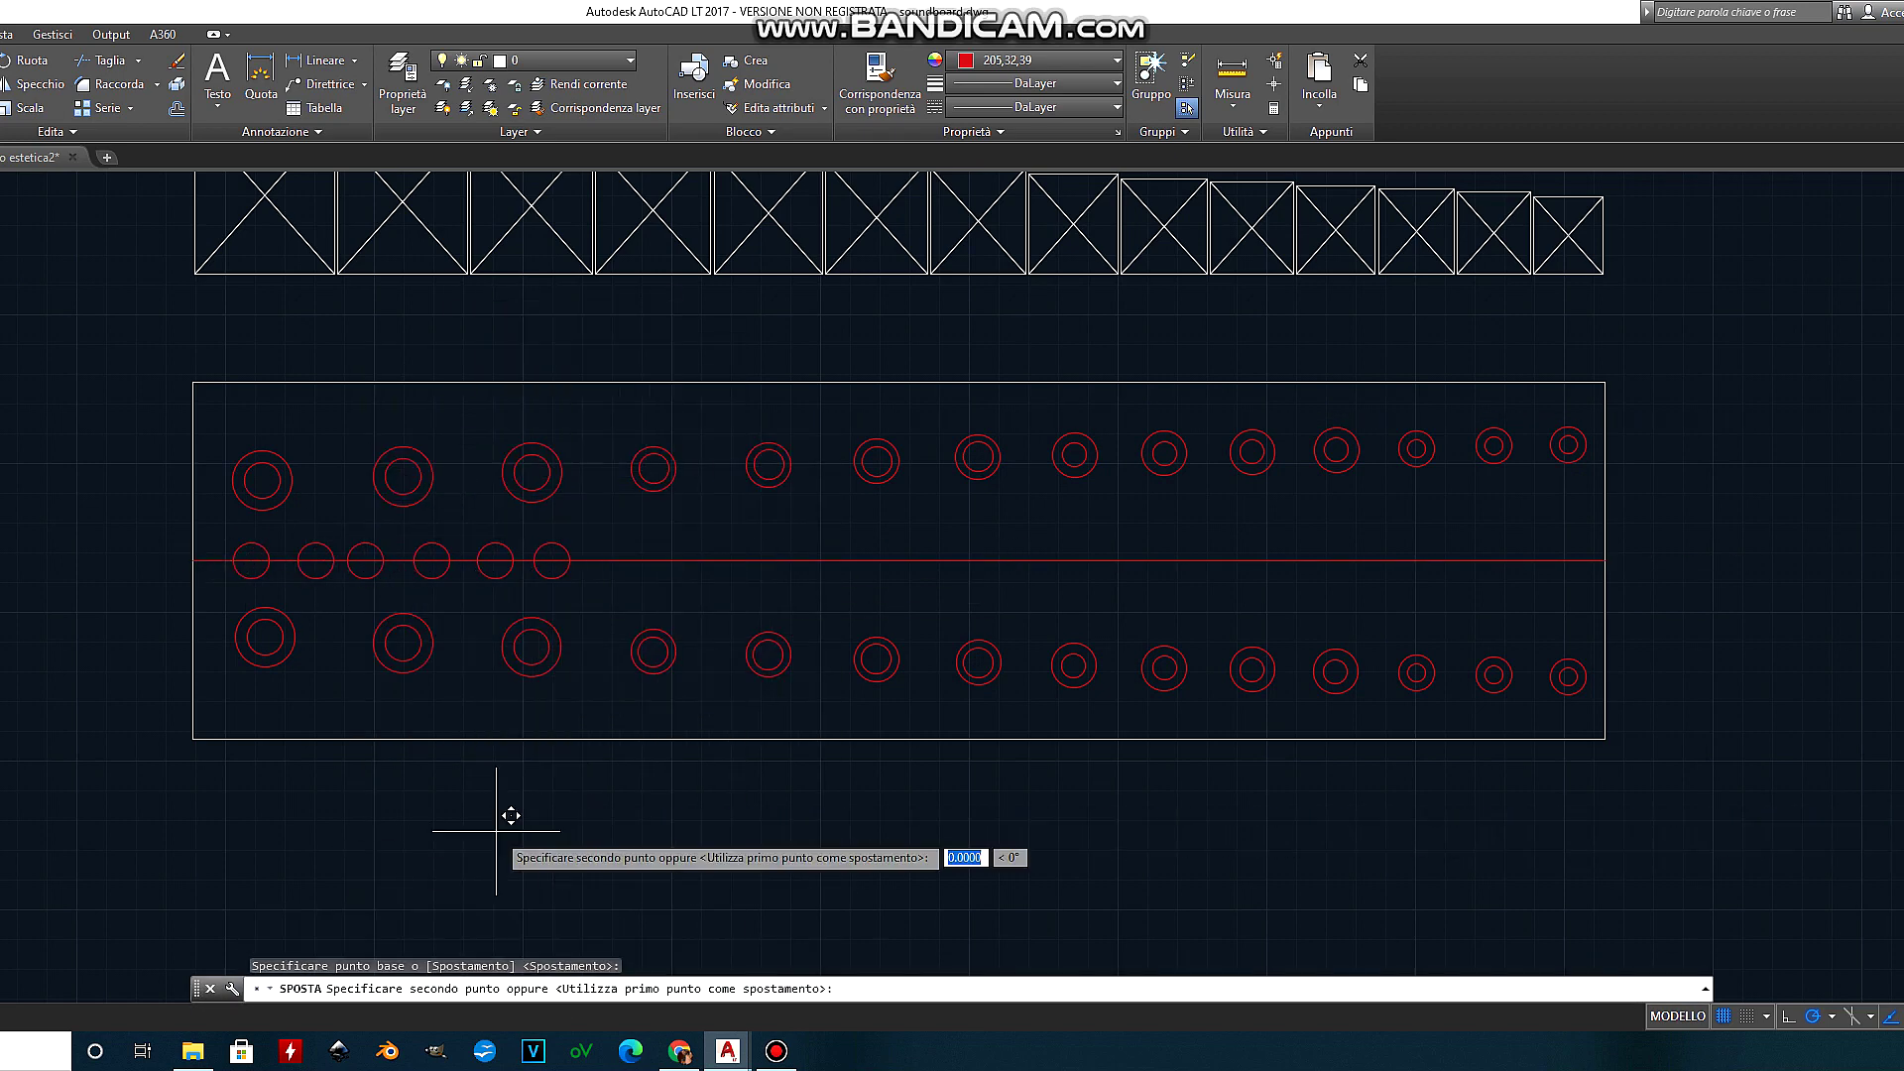
right_click(311, 556)
left_click(315, 508)
type("l")
key("Return")
Step: Draw a connecting line, then erase the unwanted line it produced
scroll(374, 582, "up", 3)
scroll(234, 332, "up", 3)
scroll(226, 328, "up", 2)
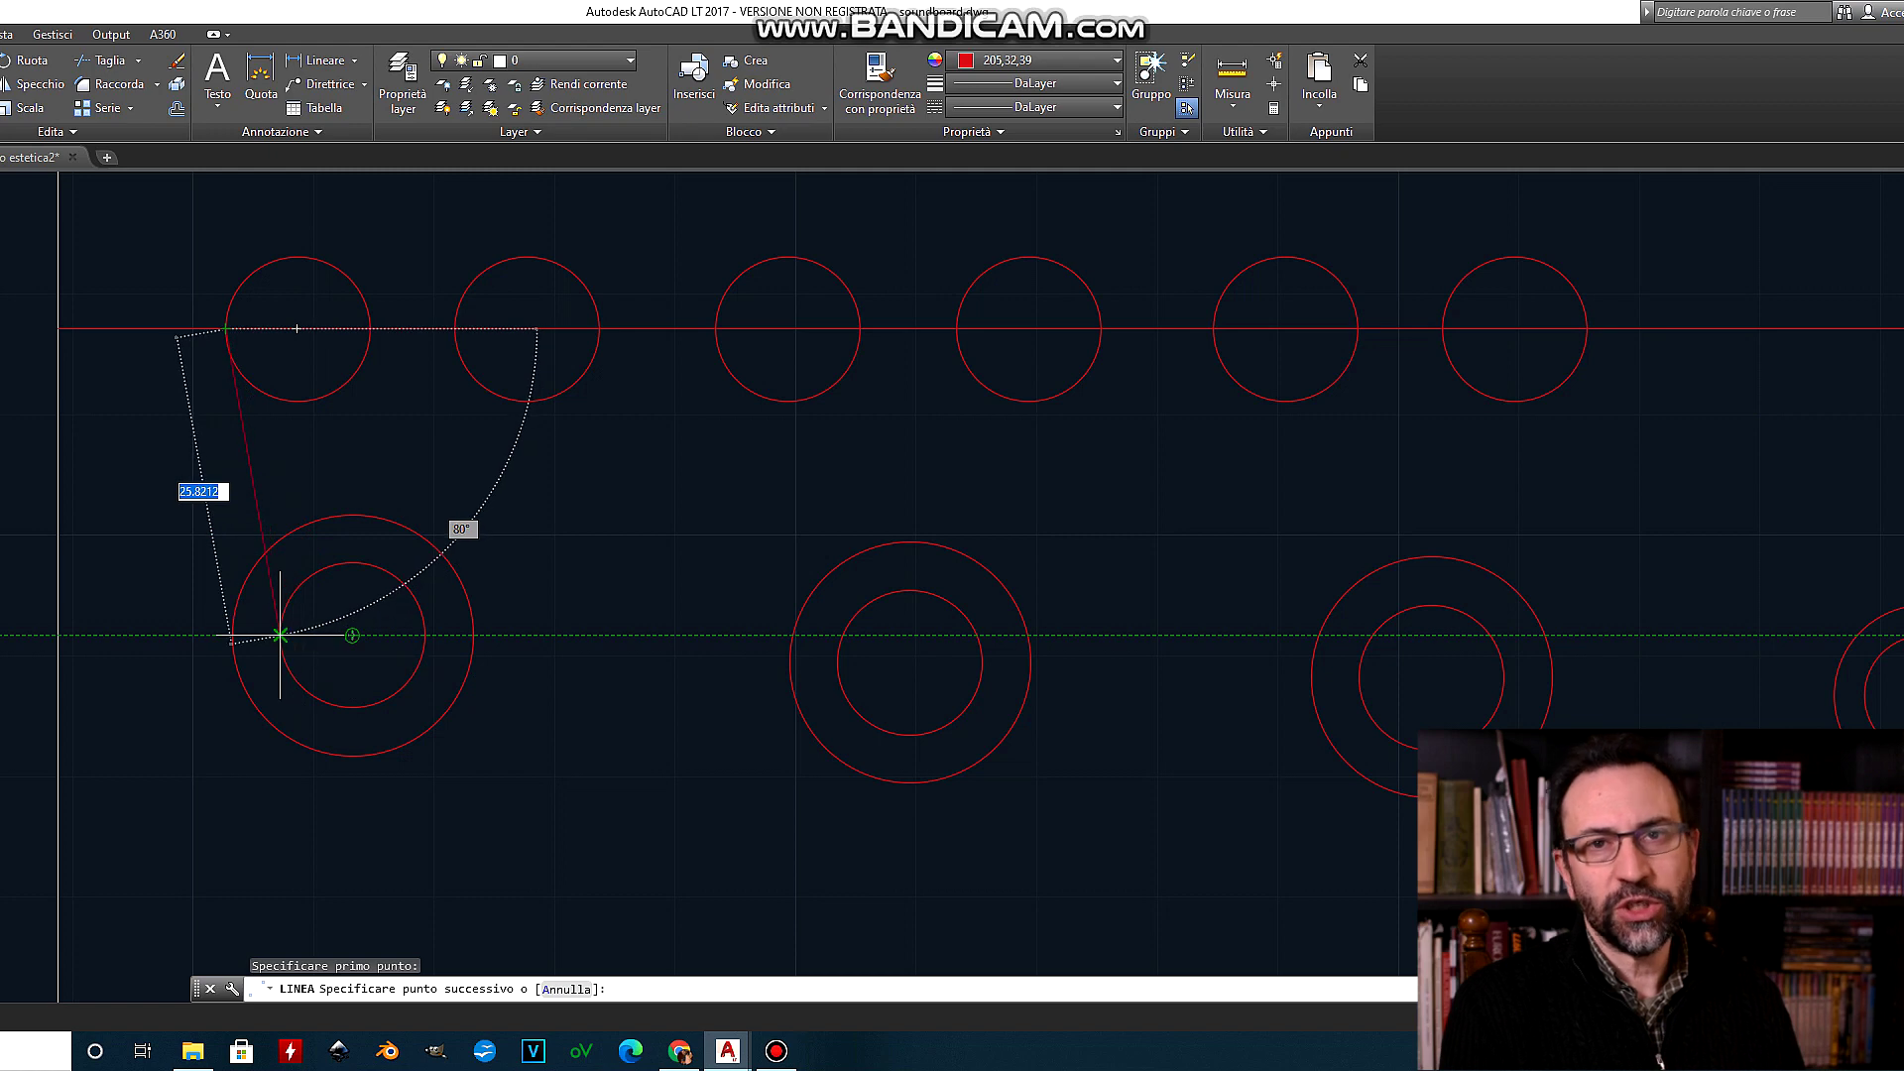
key("Return")
key("Return")
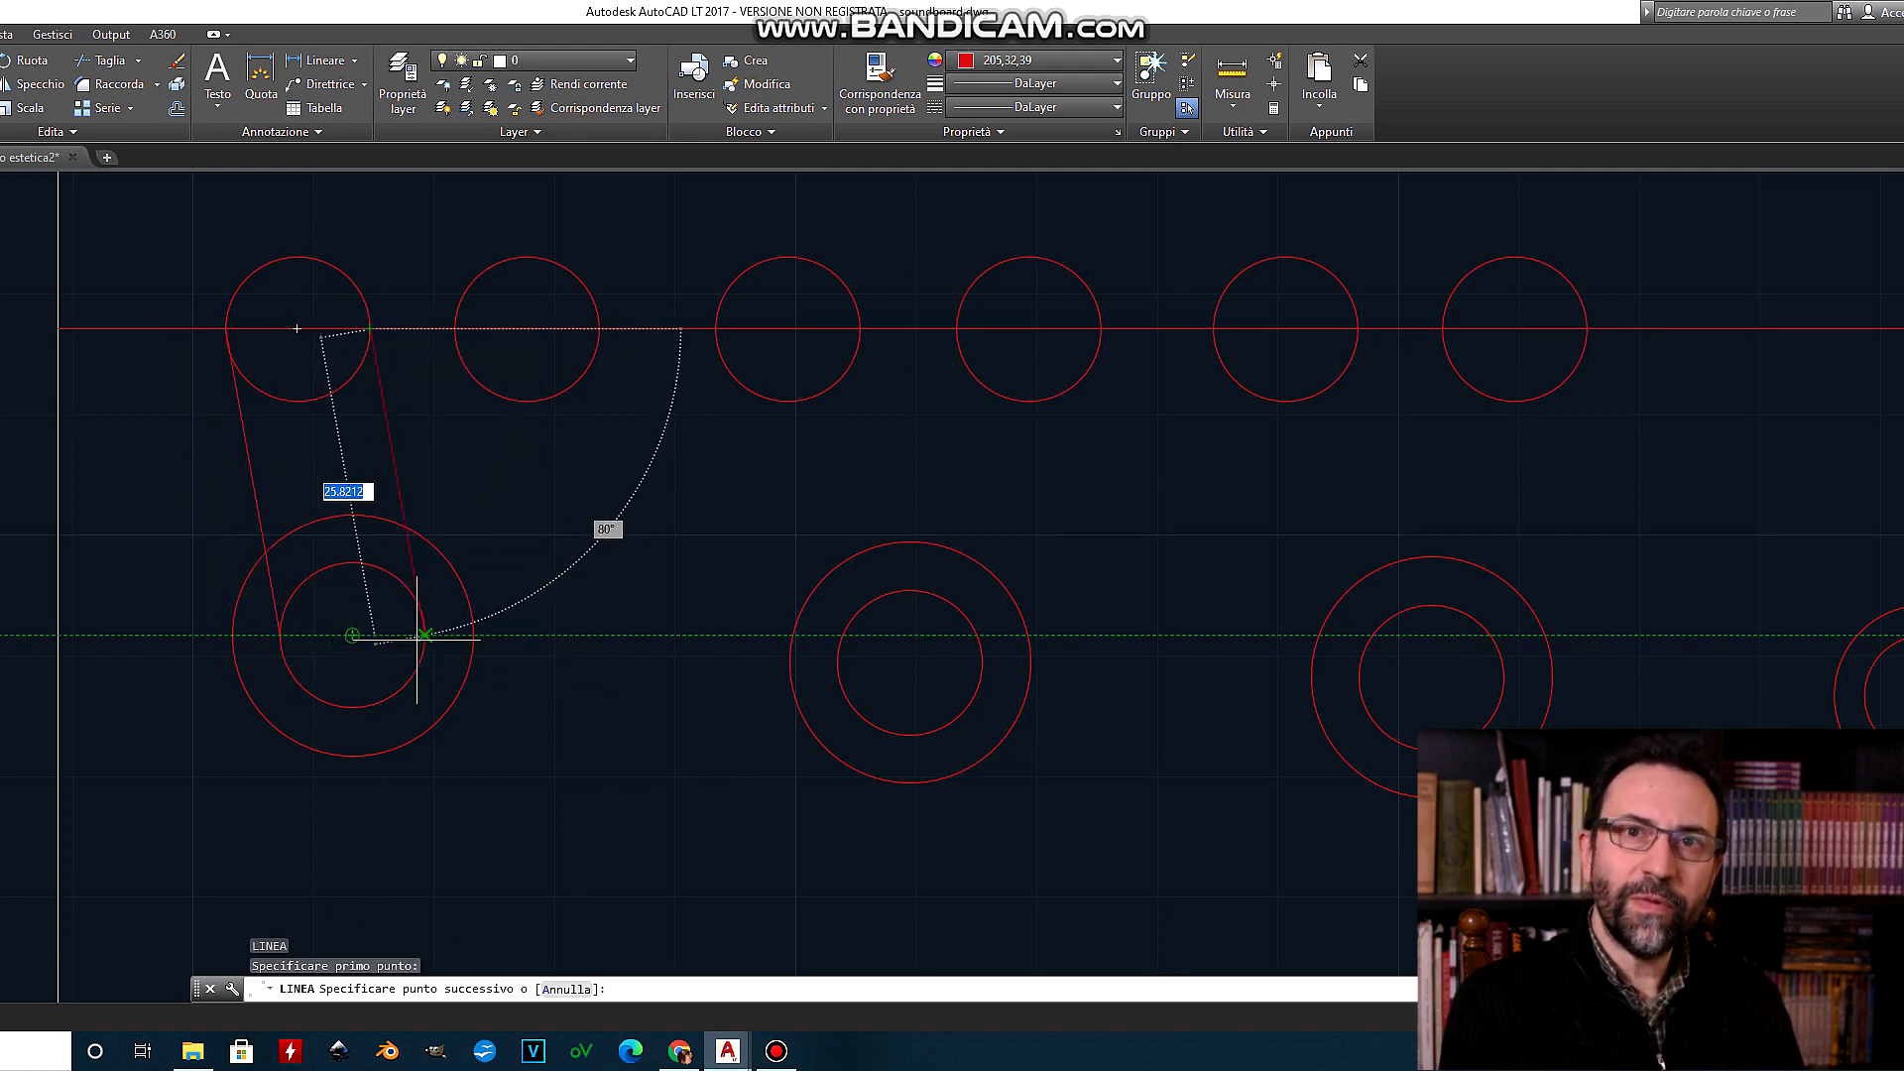
key("Escape")
scroll(424, 635, "down", 3)
left_click(425, 234)
right_click(425, 234)
left_click(575, 417)
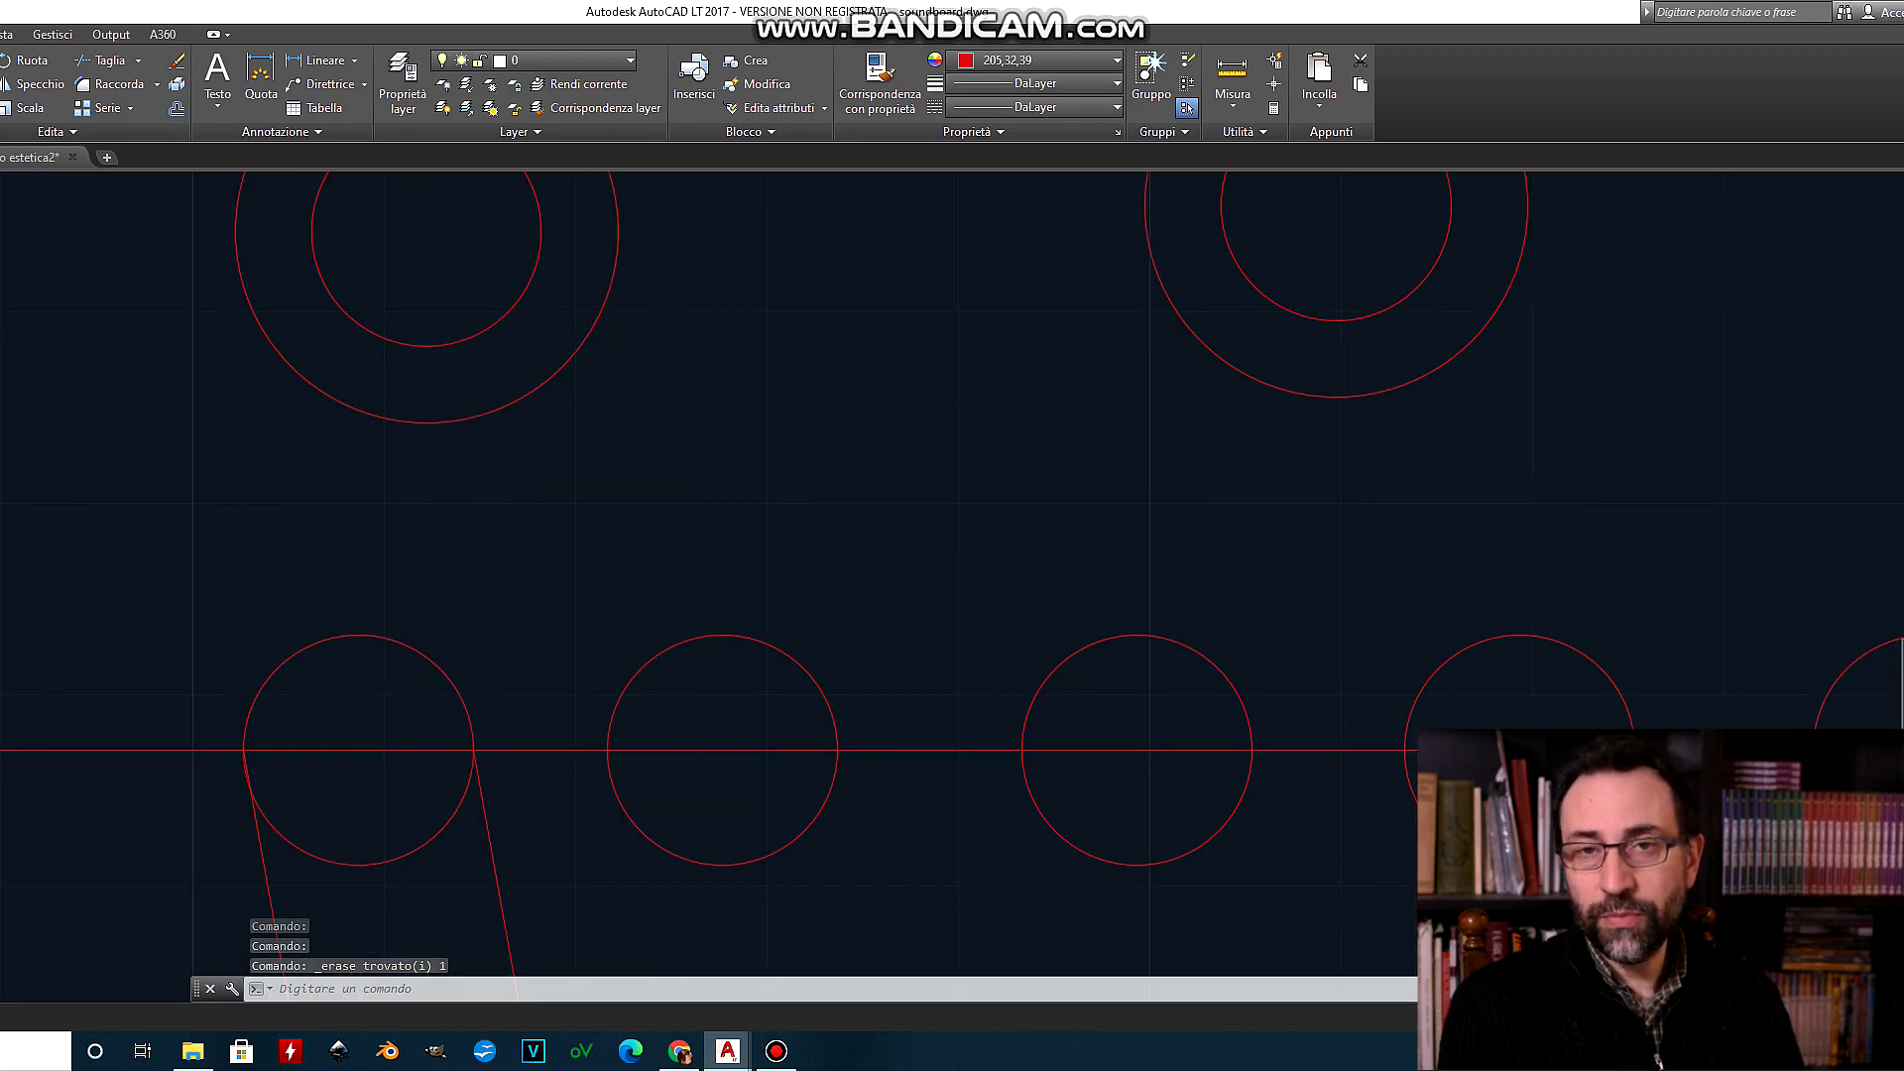
Step: Draw a tangent line from a small centre-line circle to a large box circle
left_click(824, 692)
scroll(824, 692, "down", 3)
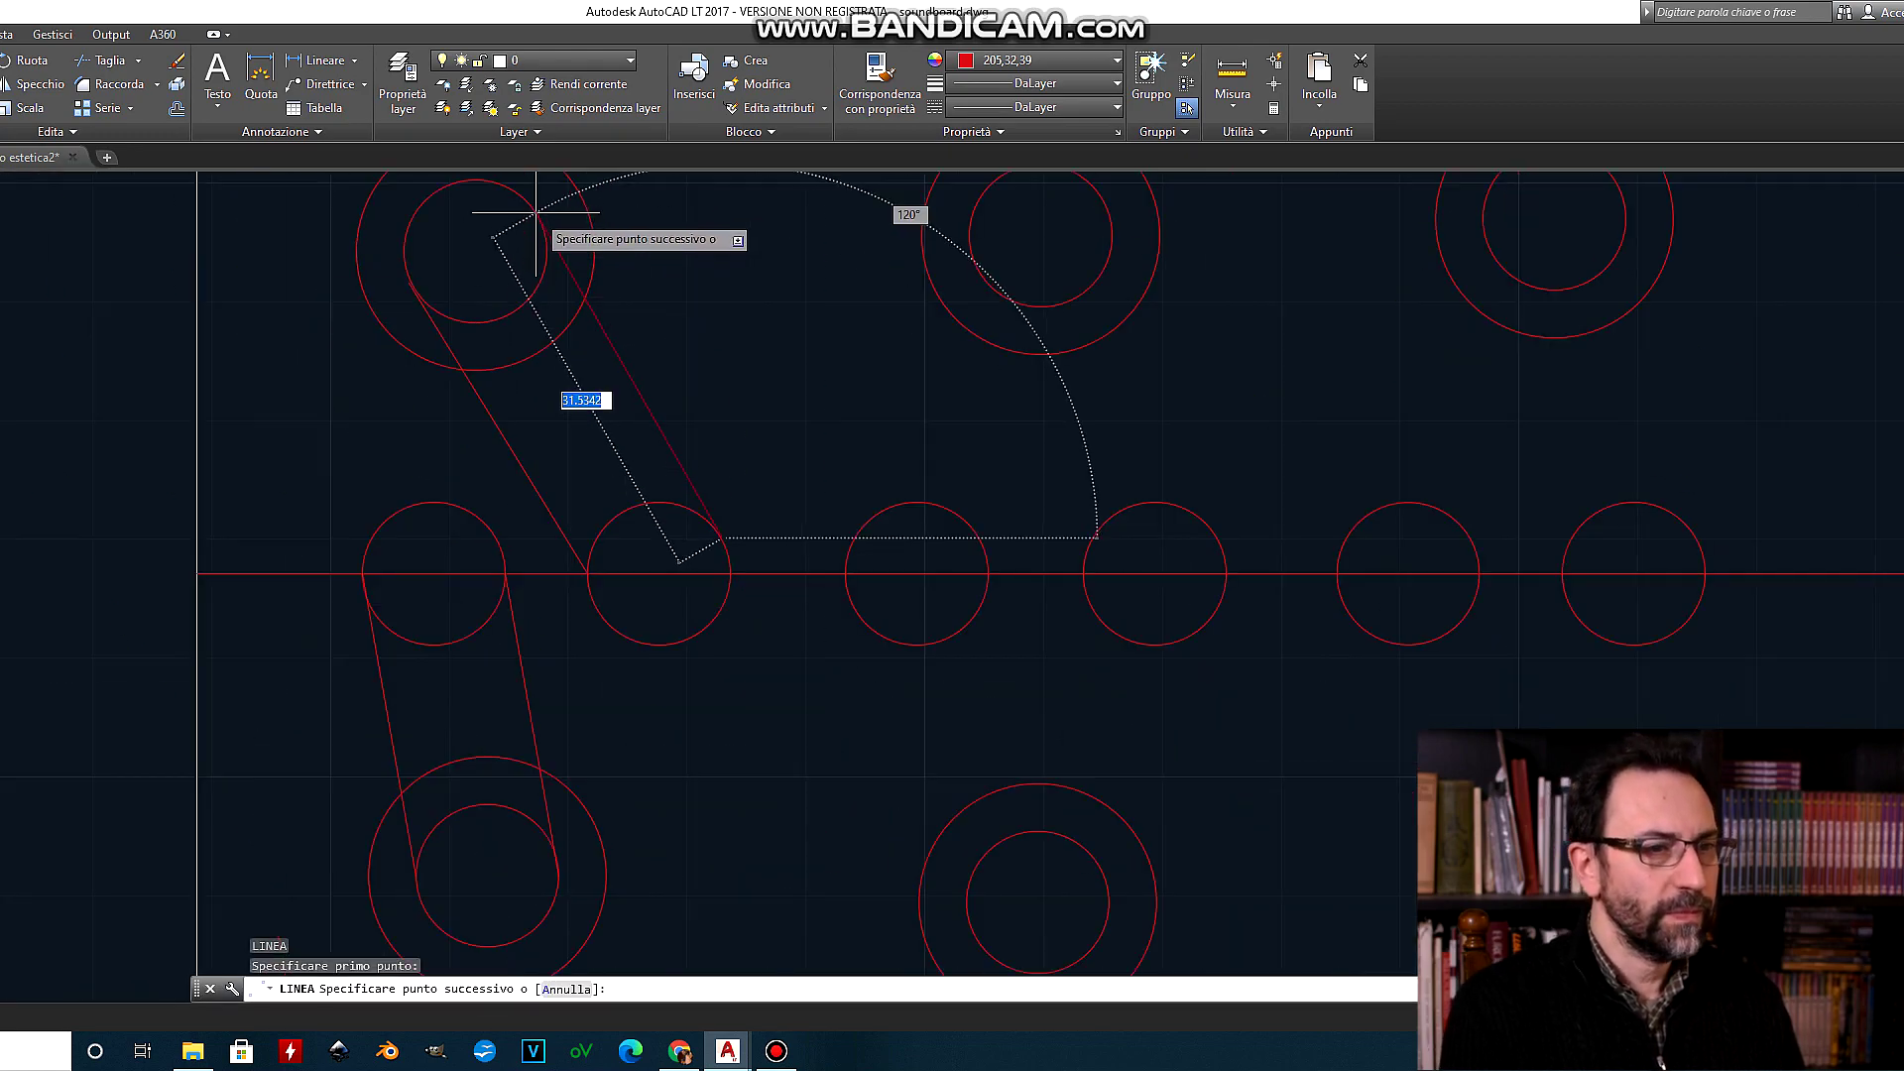
key("Return")
scroll(557, 513, "up", 3)
left_click(558, 512)
key("Escape")
scroll(178, 466, "down", 5)
scroll(629, 437, "up", 4)
Step: Add another tangent line snapped to a circle edge in the next column
key("l")
key("Return")
scroll(695, 416, "down", 2)
left_click(792, 394)
scroll(907, 684, "down", 3)
scroll(914, 510, "up", 3)
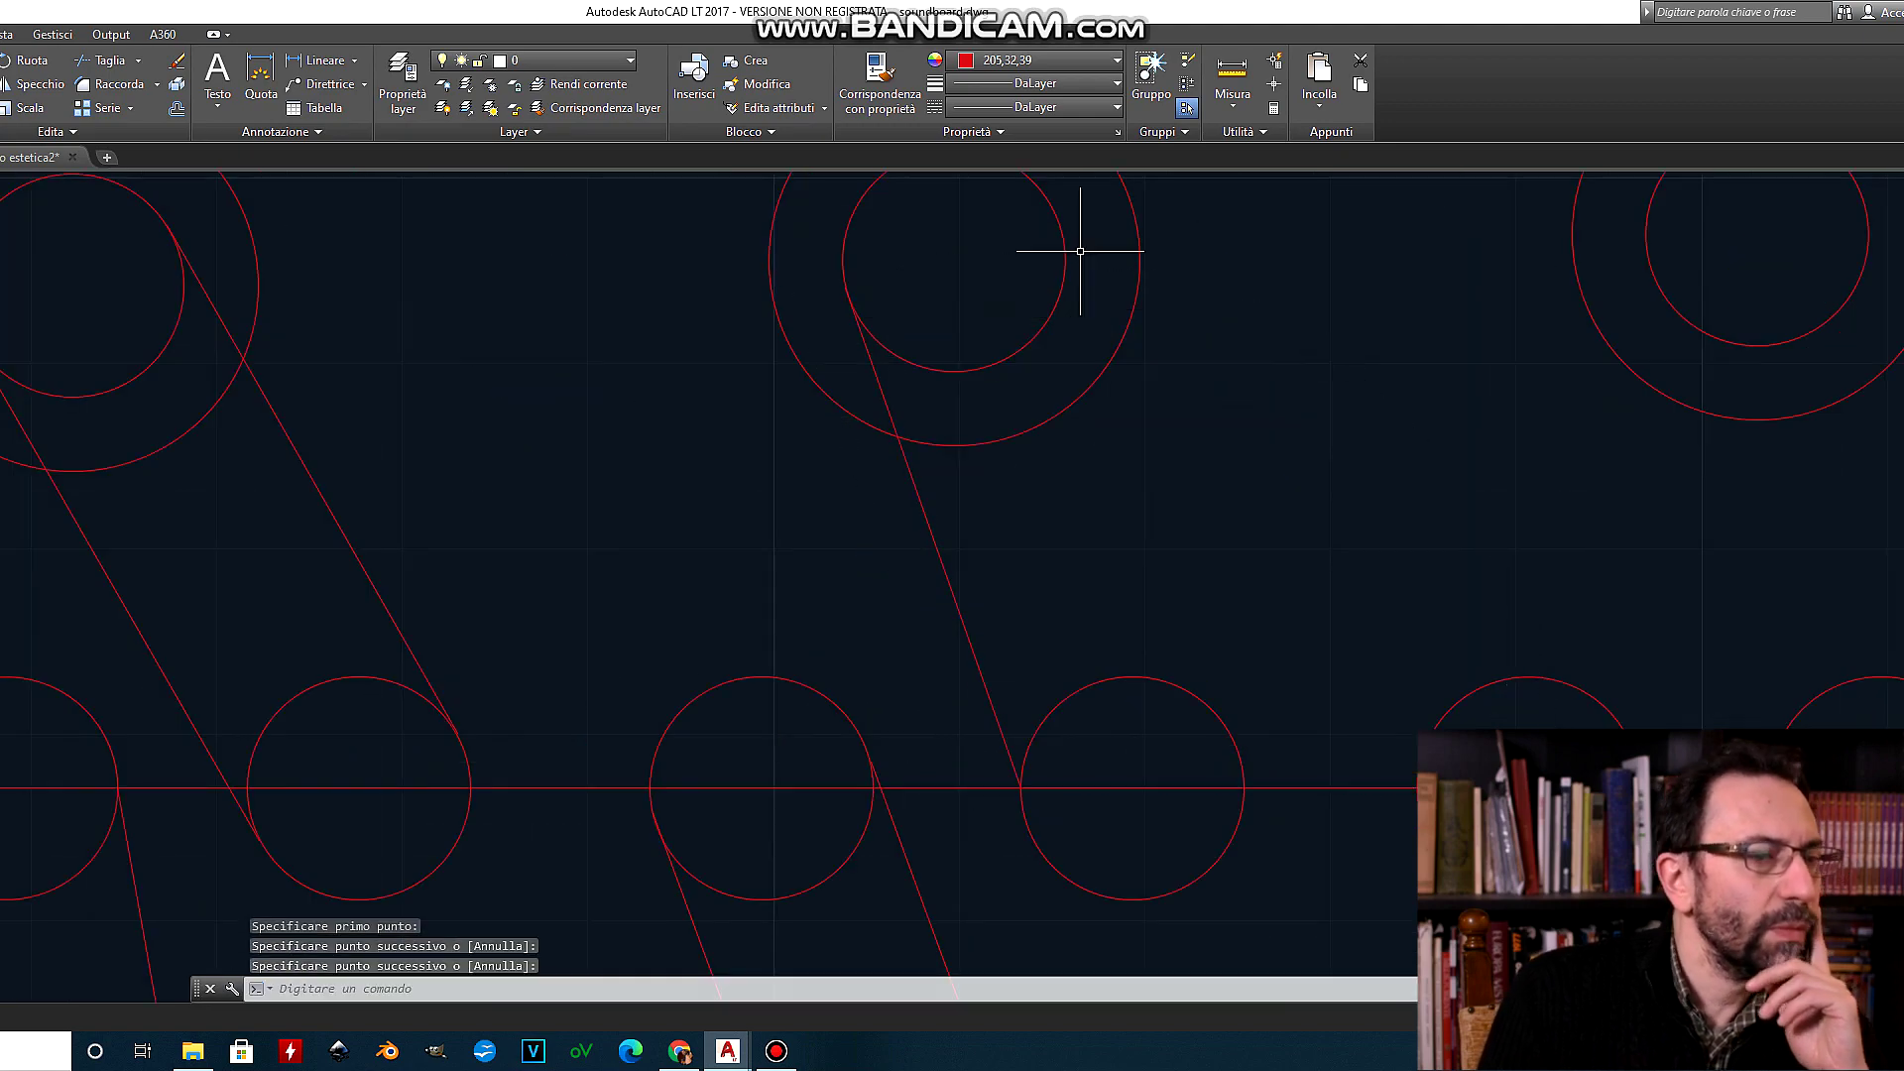
key("Escape")
scroll(967, 581, "up", 2)
Step: Begin a third tangent line with its first point on a circle further right
key("l")
key("Return")
scroll(967, 581, "down", 3)
scroll(943, 681, "down", 2)
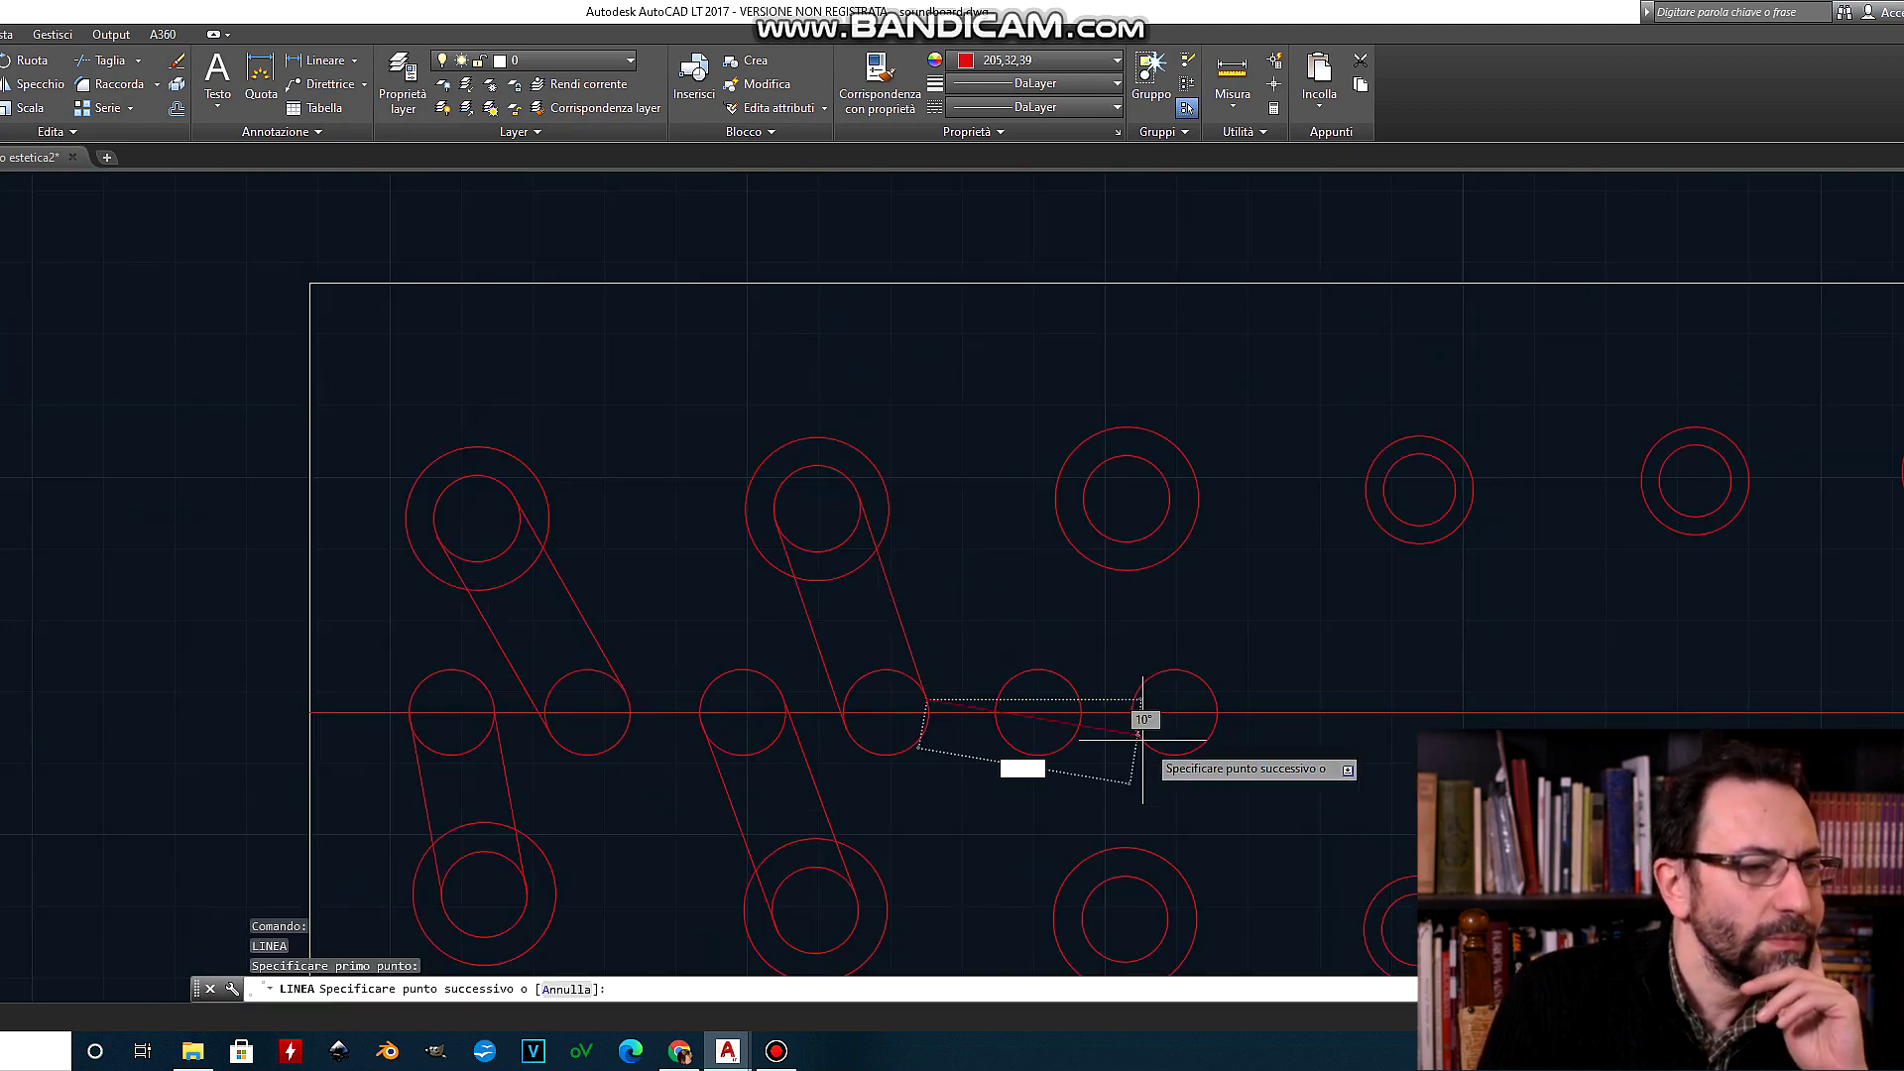
scroll(999, 872, "up", 3)
left_click(1128, 616)
Step: Cancel the unfinished line and place a new radius-5 circle on the centre line
key("Escape")
scroll(843, 644, "down", 4)
scroll(914, 519, "up", 4)
key("c")
key("Return")
left_click(634, 582)
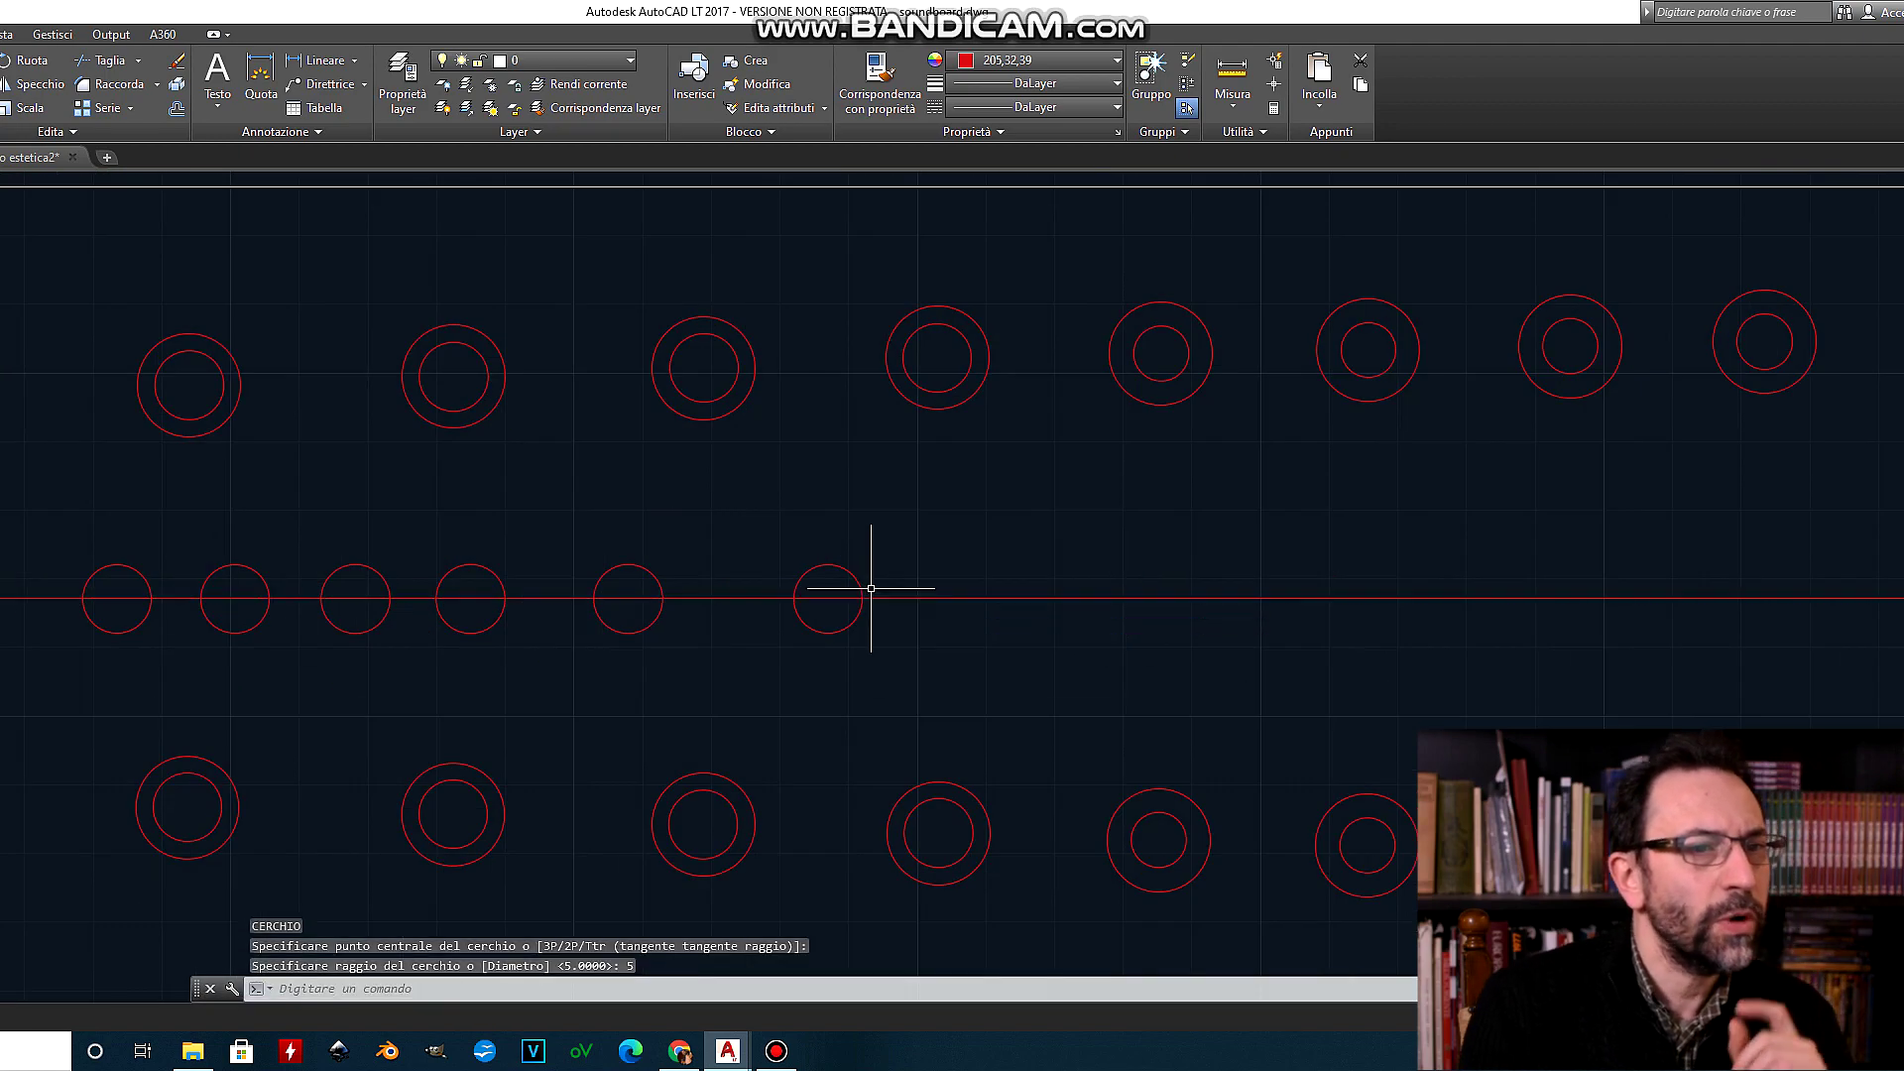
Step: Move two small circles to new positions further along the red centre line
left_click(83, 598)
right_click(83, 598)
left_click(328, 297)
left_click(115, 491)
right_click(362, 570)
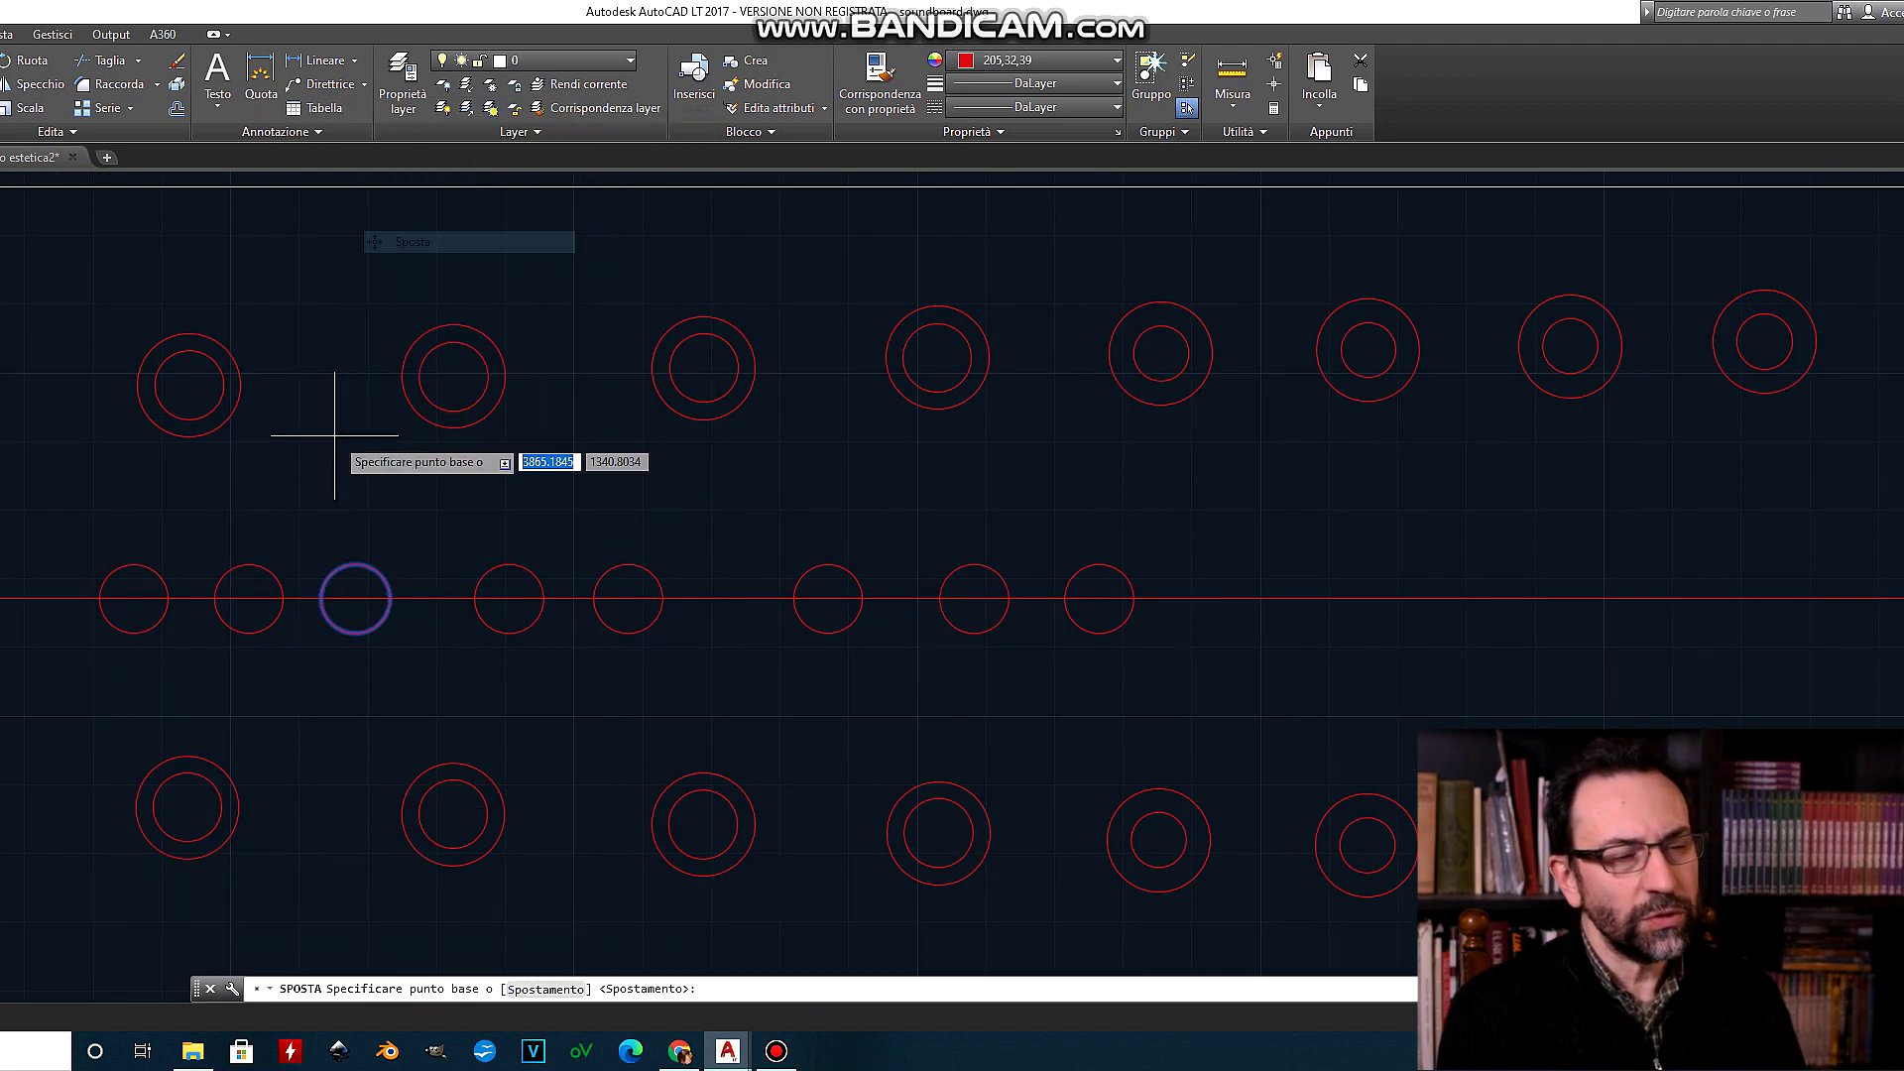
left_click(407, 243)
left_click(829, 595)
left_click(974, 599)
right_click(994, 495)
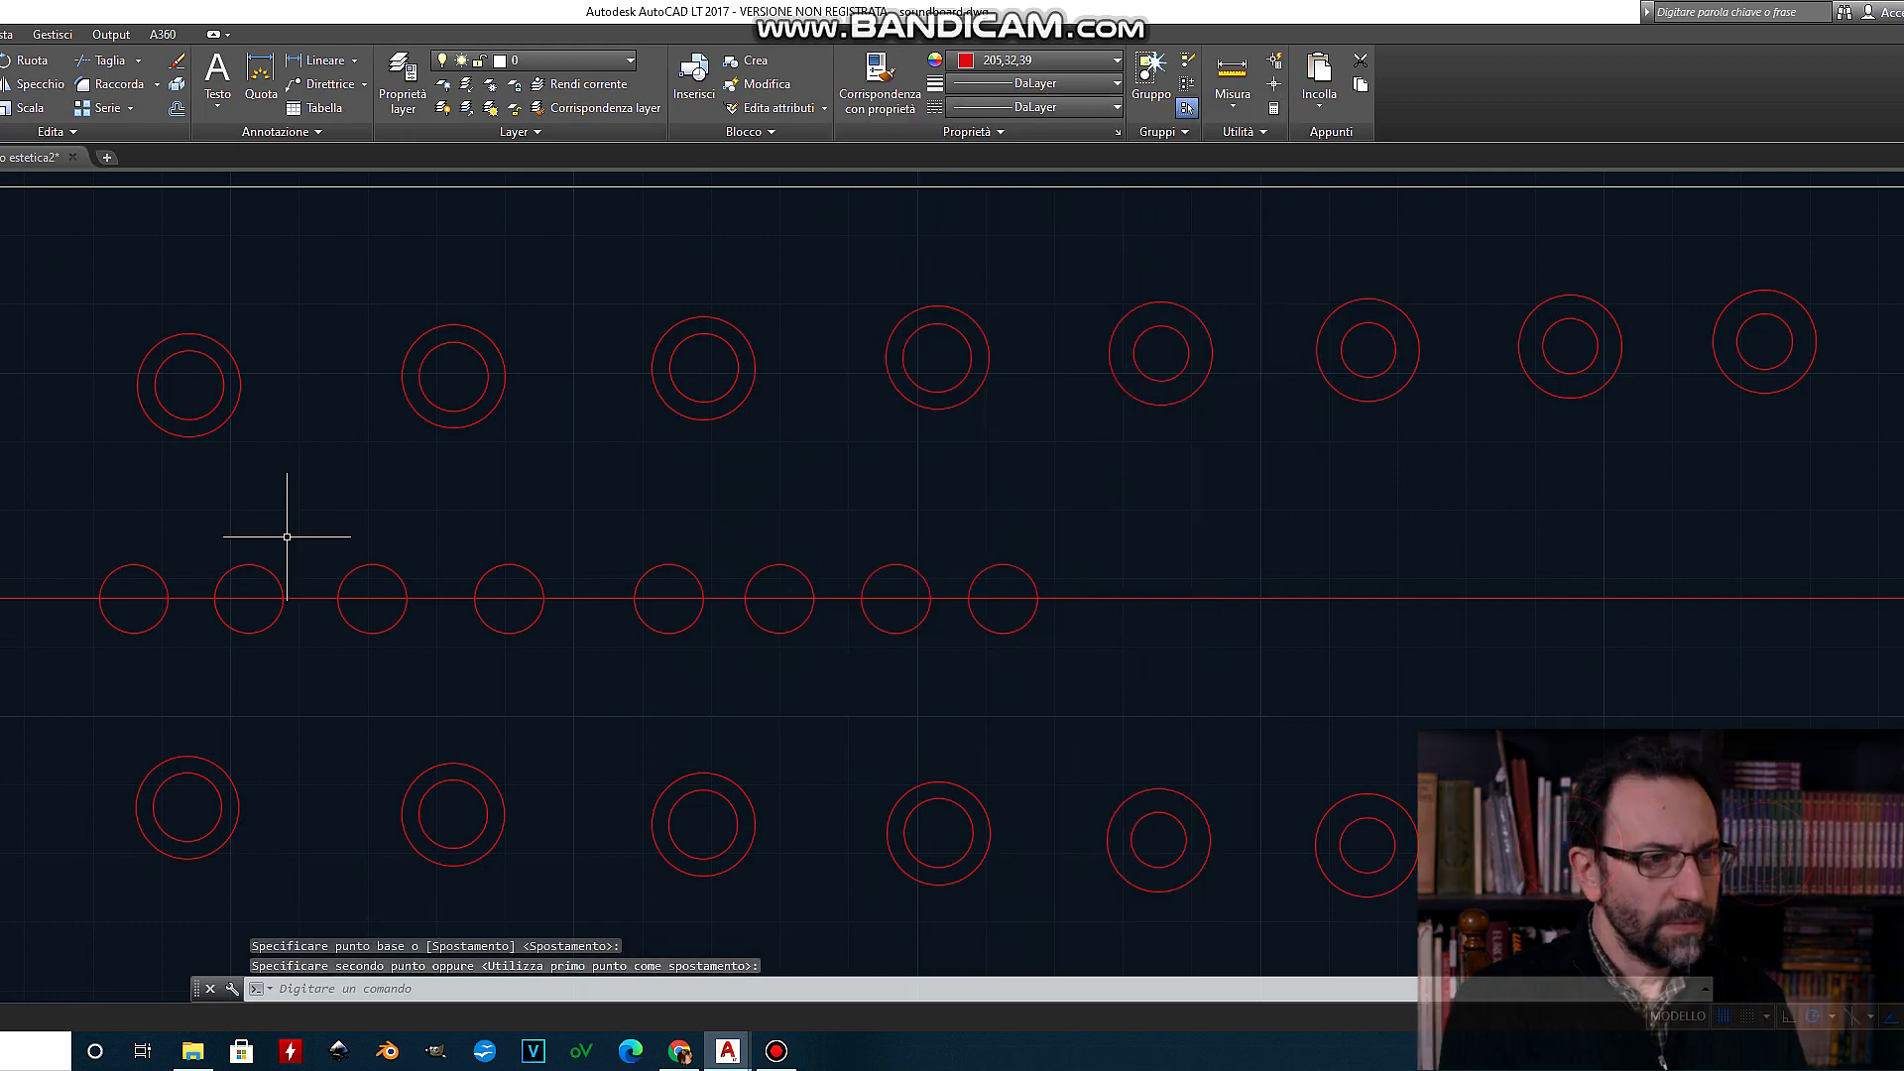
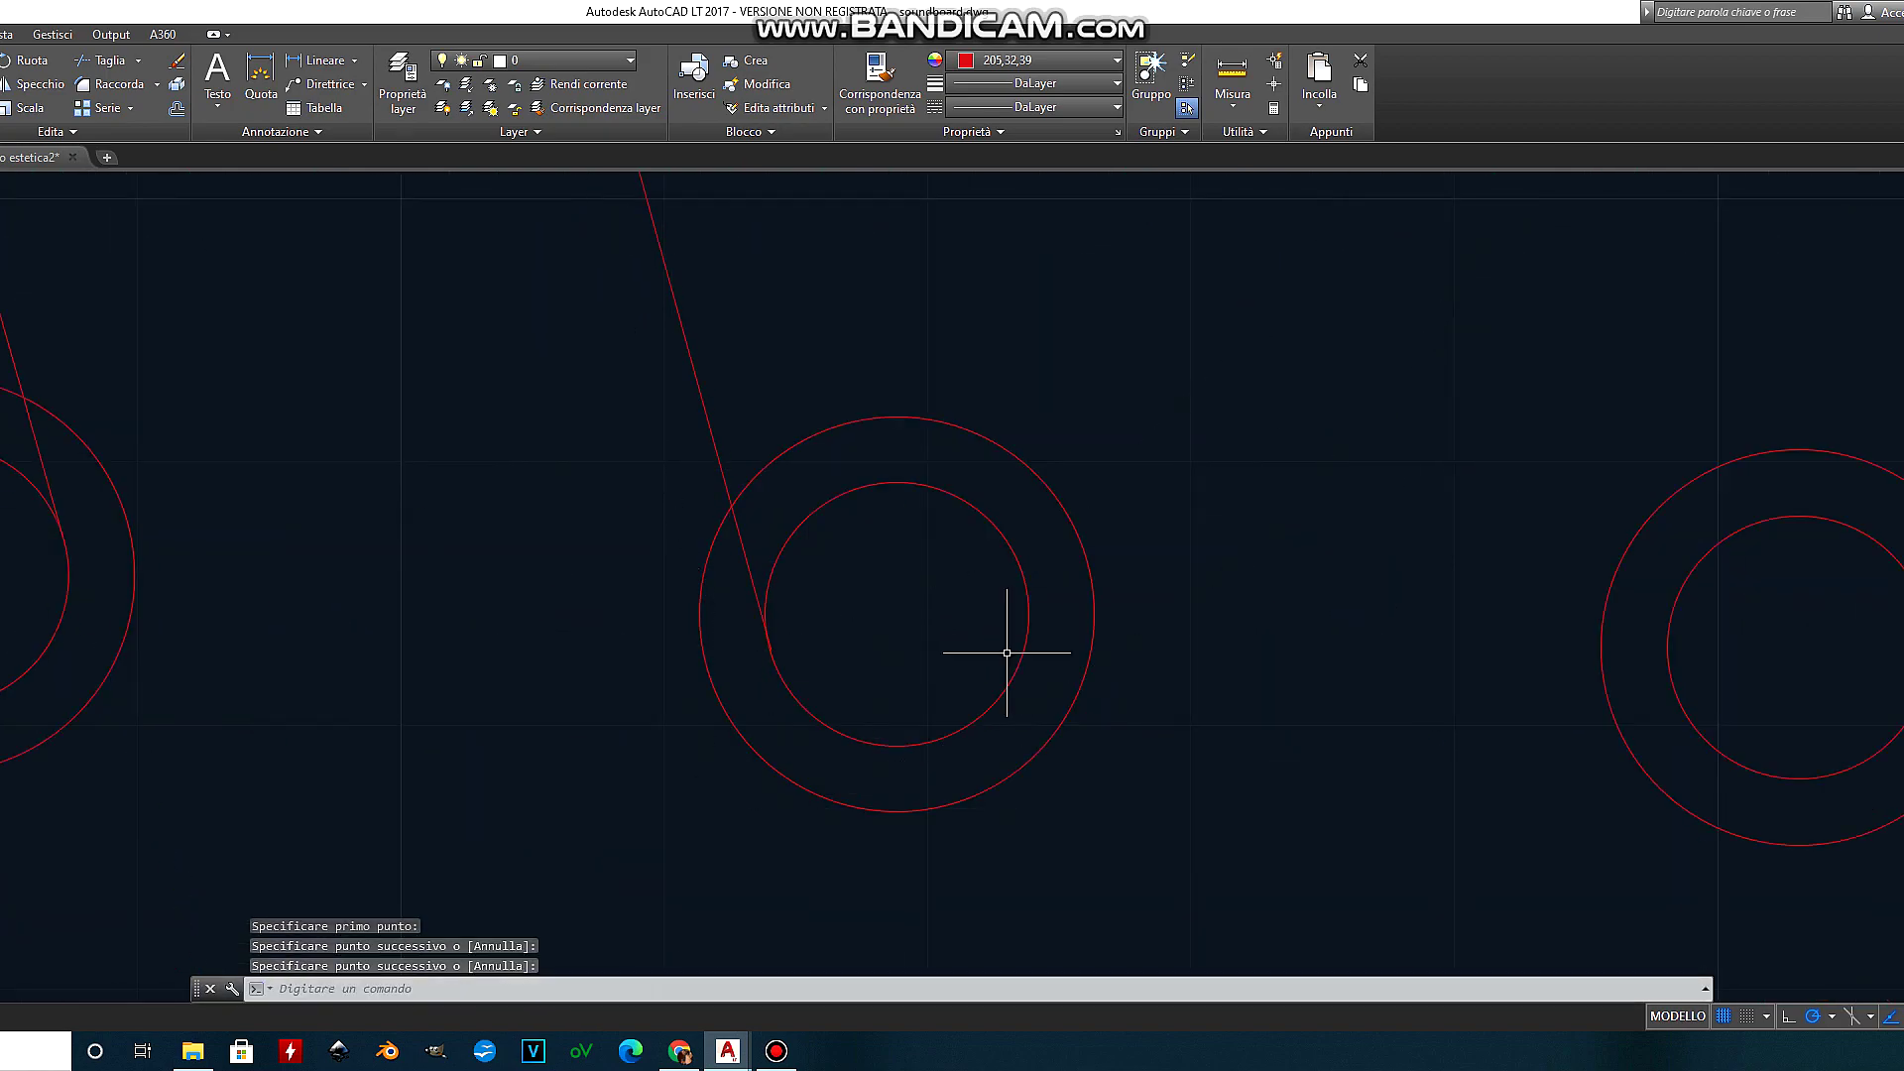
Step: Finish the current slot line and begin an extra circle on the red panel
scroll(977, 424, "down", 3)
scroll(1019, 743, "up", 2)
scroll(1096, 382, "up", 3)
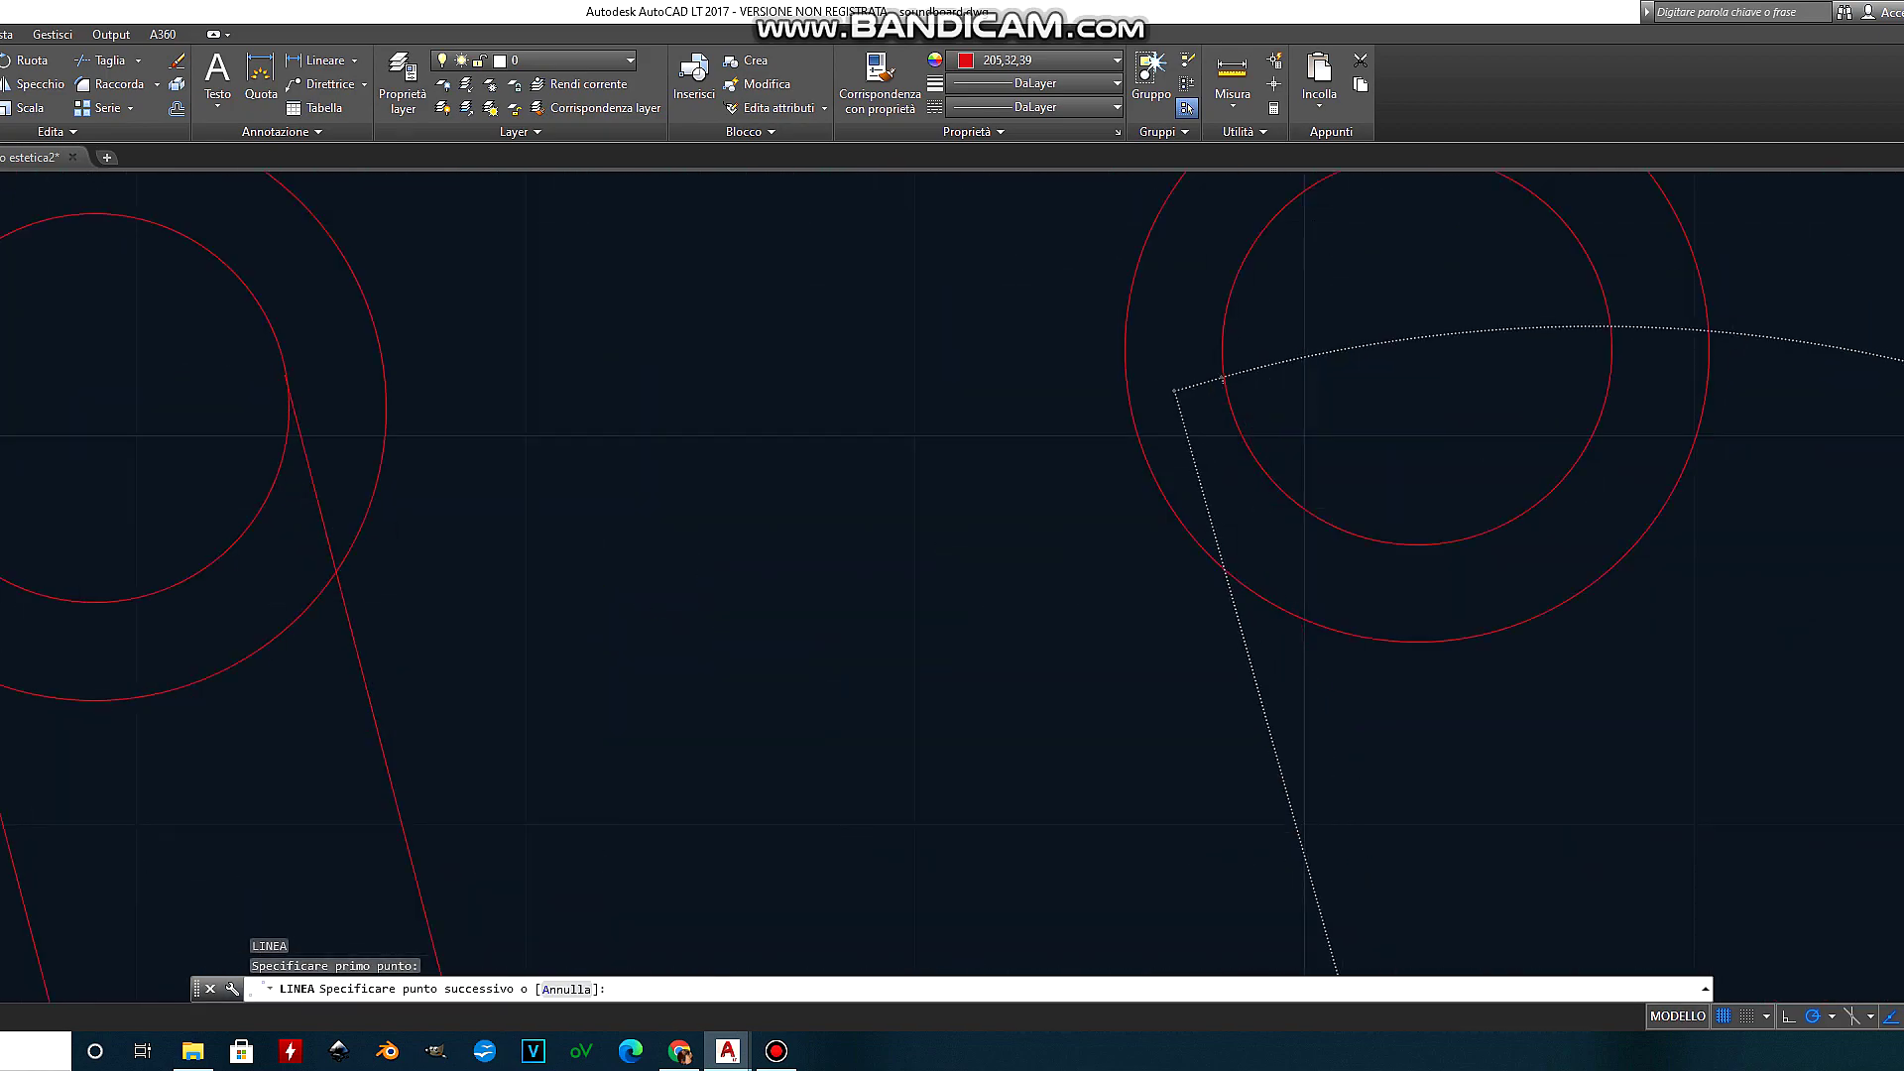
key("Escape")
scroll(850, 540, "down", 3)
scroll(127, 191, "down", 1)
type("c")
key("Return")
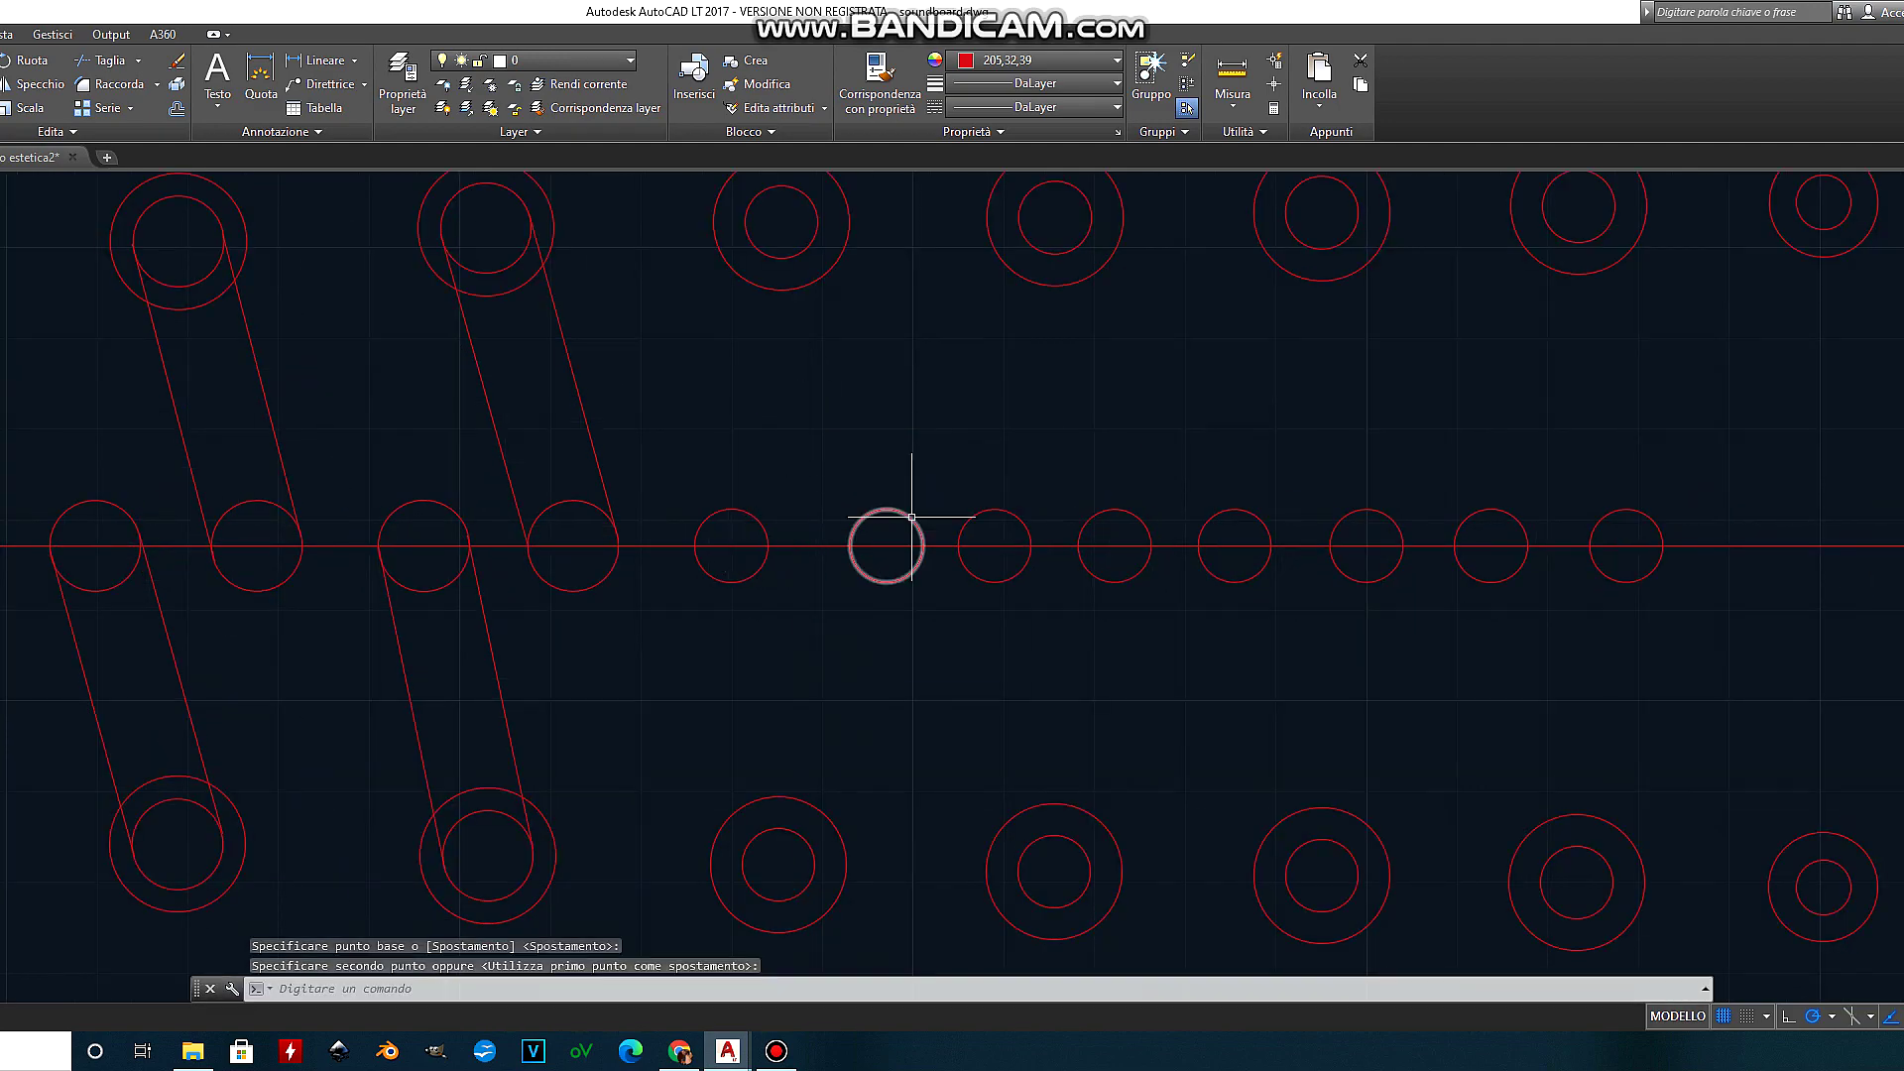
right_click(1193, 441)
Step: Start a slanted slot line at the panel's upper right, then cancel it
type("l")
key("Return")
middle_click_drag(850, 509, 910, 377)
scroll(909, 377, "up", 2)
scroll(999, 629, "up", 2)
scroll(863, 545, "up", 1)
left_click(980, 425)
key("Escape")
Step: Draw another circle in the middle row
scroll(1029, 415, "down", 3)
type("c")
key("Return")
scroll(914, 617, "down", 1)
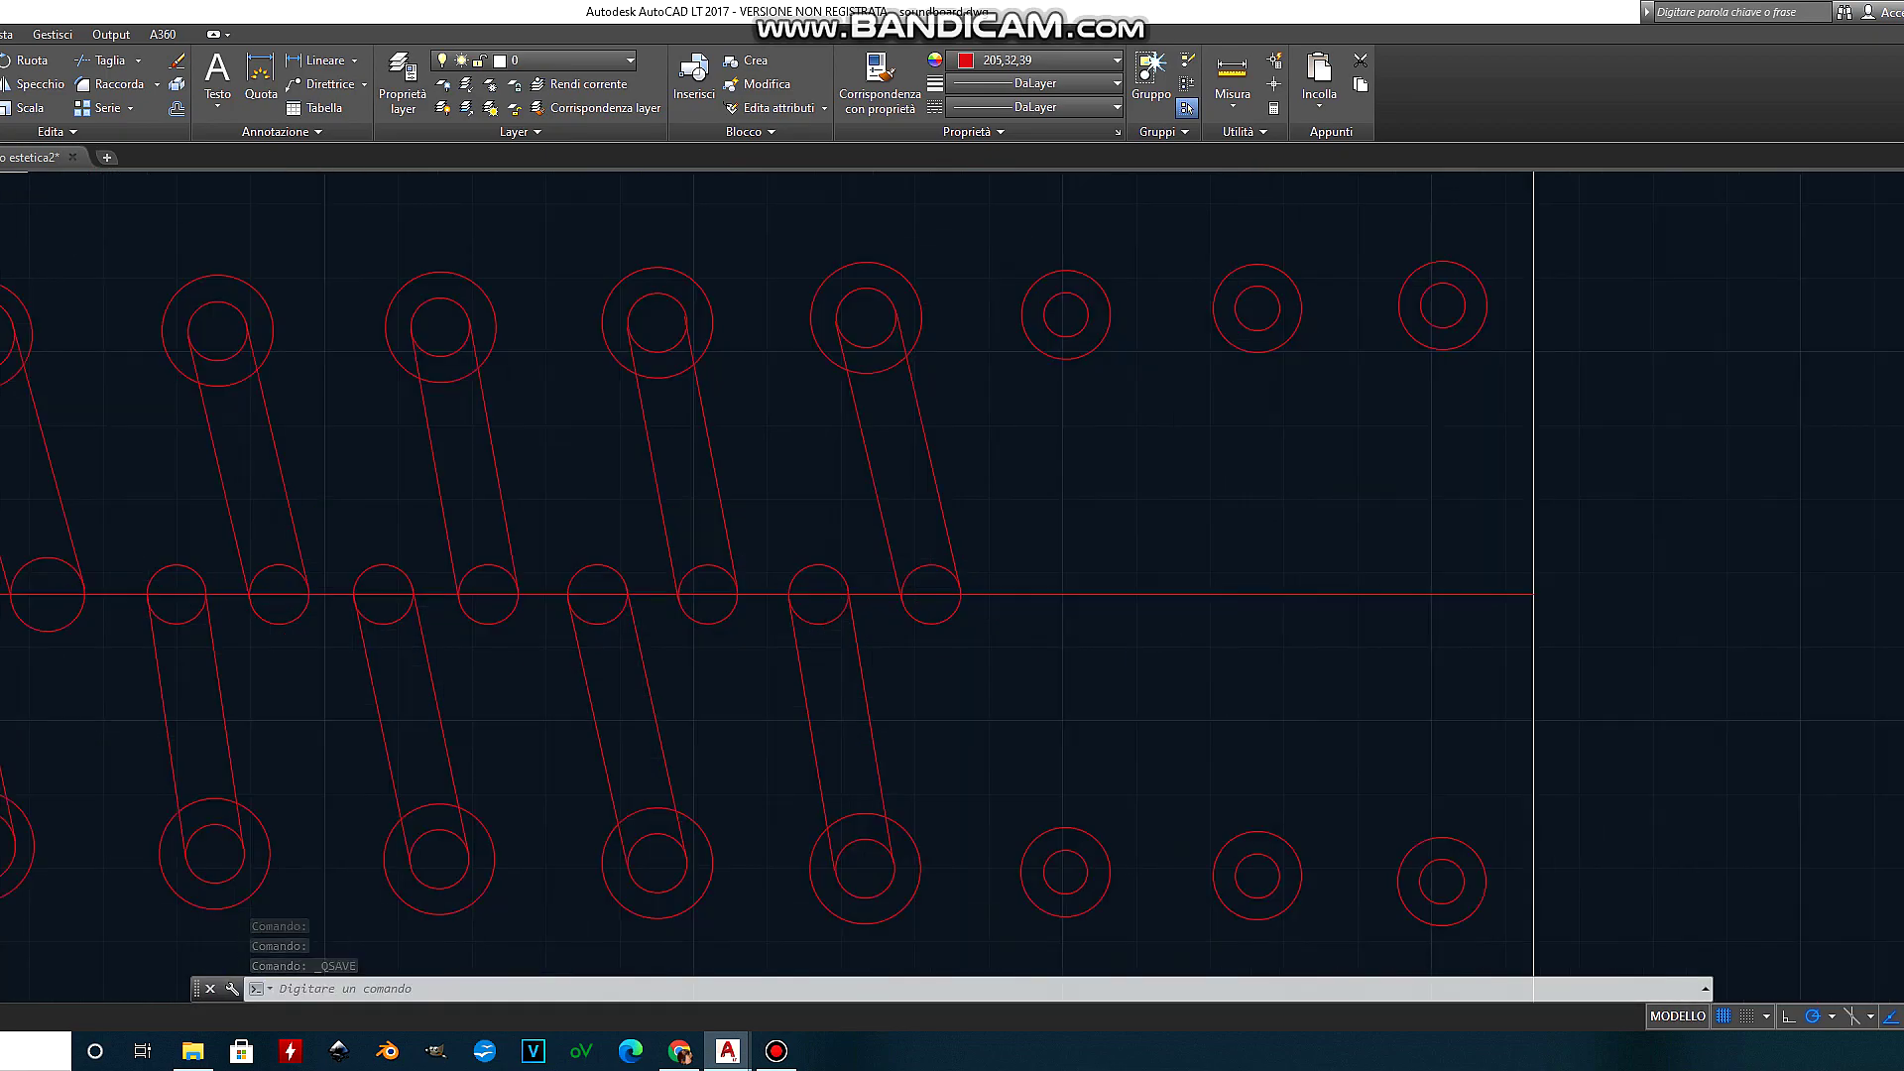
left_click(1113, 595)
Step: Move the selected small circles into their new row position
right_click(1290, 593)
left_click(1319, 647)
left_click(1125, 467)
left_click(1475, 539)
Step: Begin a slot line from a circle, then window-select the middle-row circles
type("l")
key("Return")
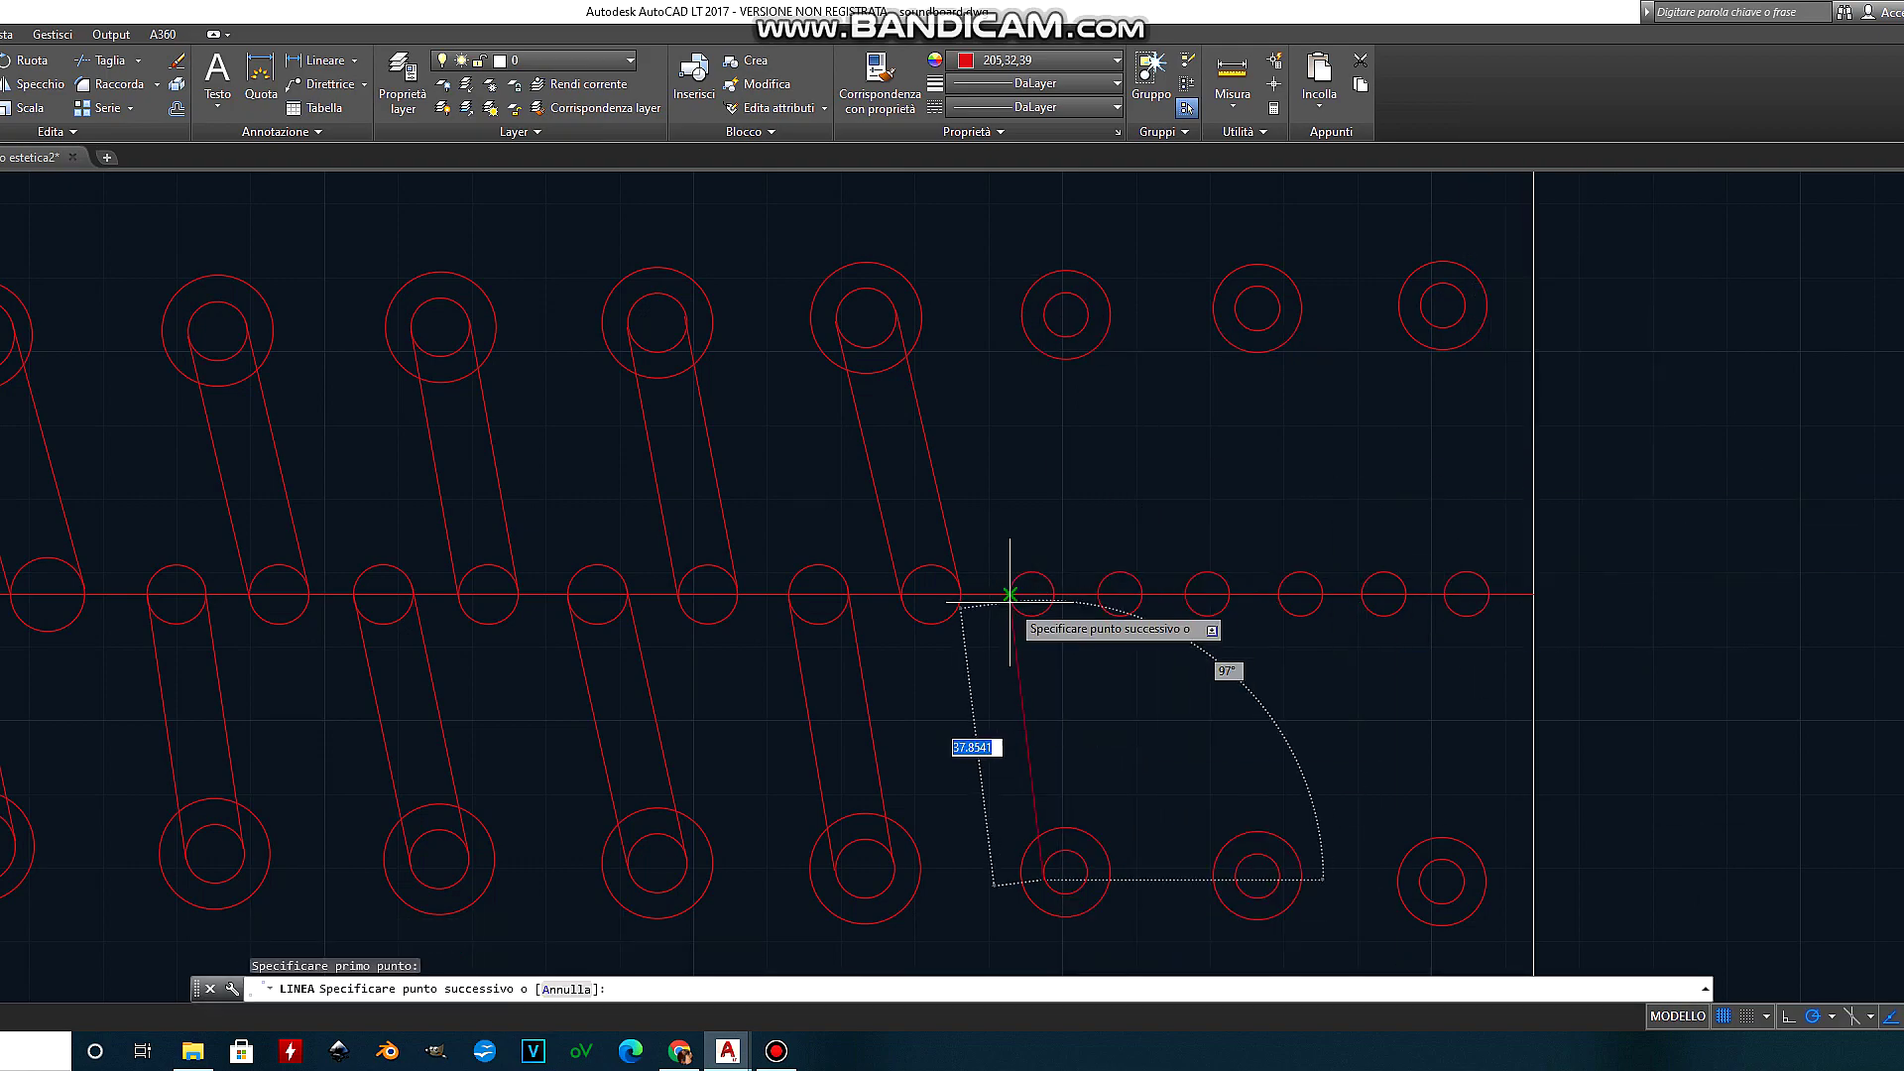
scroll(1084, 331, "up", 5)
scroll(1300, 694, "down", 3)
scroll(979, 446, "down", 3)
scroll(1127, 511, "up", 6)
scroll(1275, 757, "down", 2)
left_click(1254, 283)
scroll(1454, 765, "down", 3)
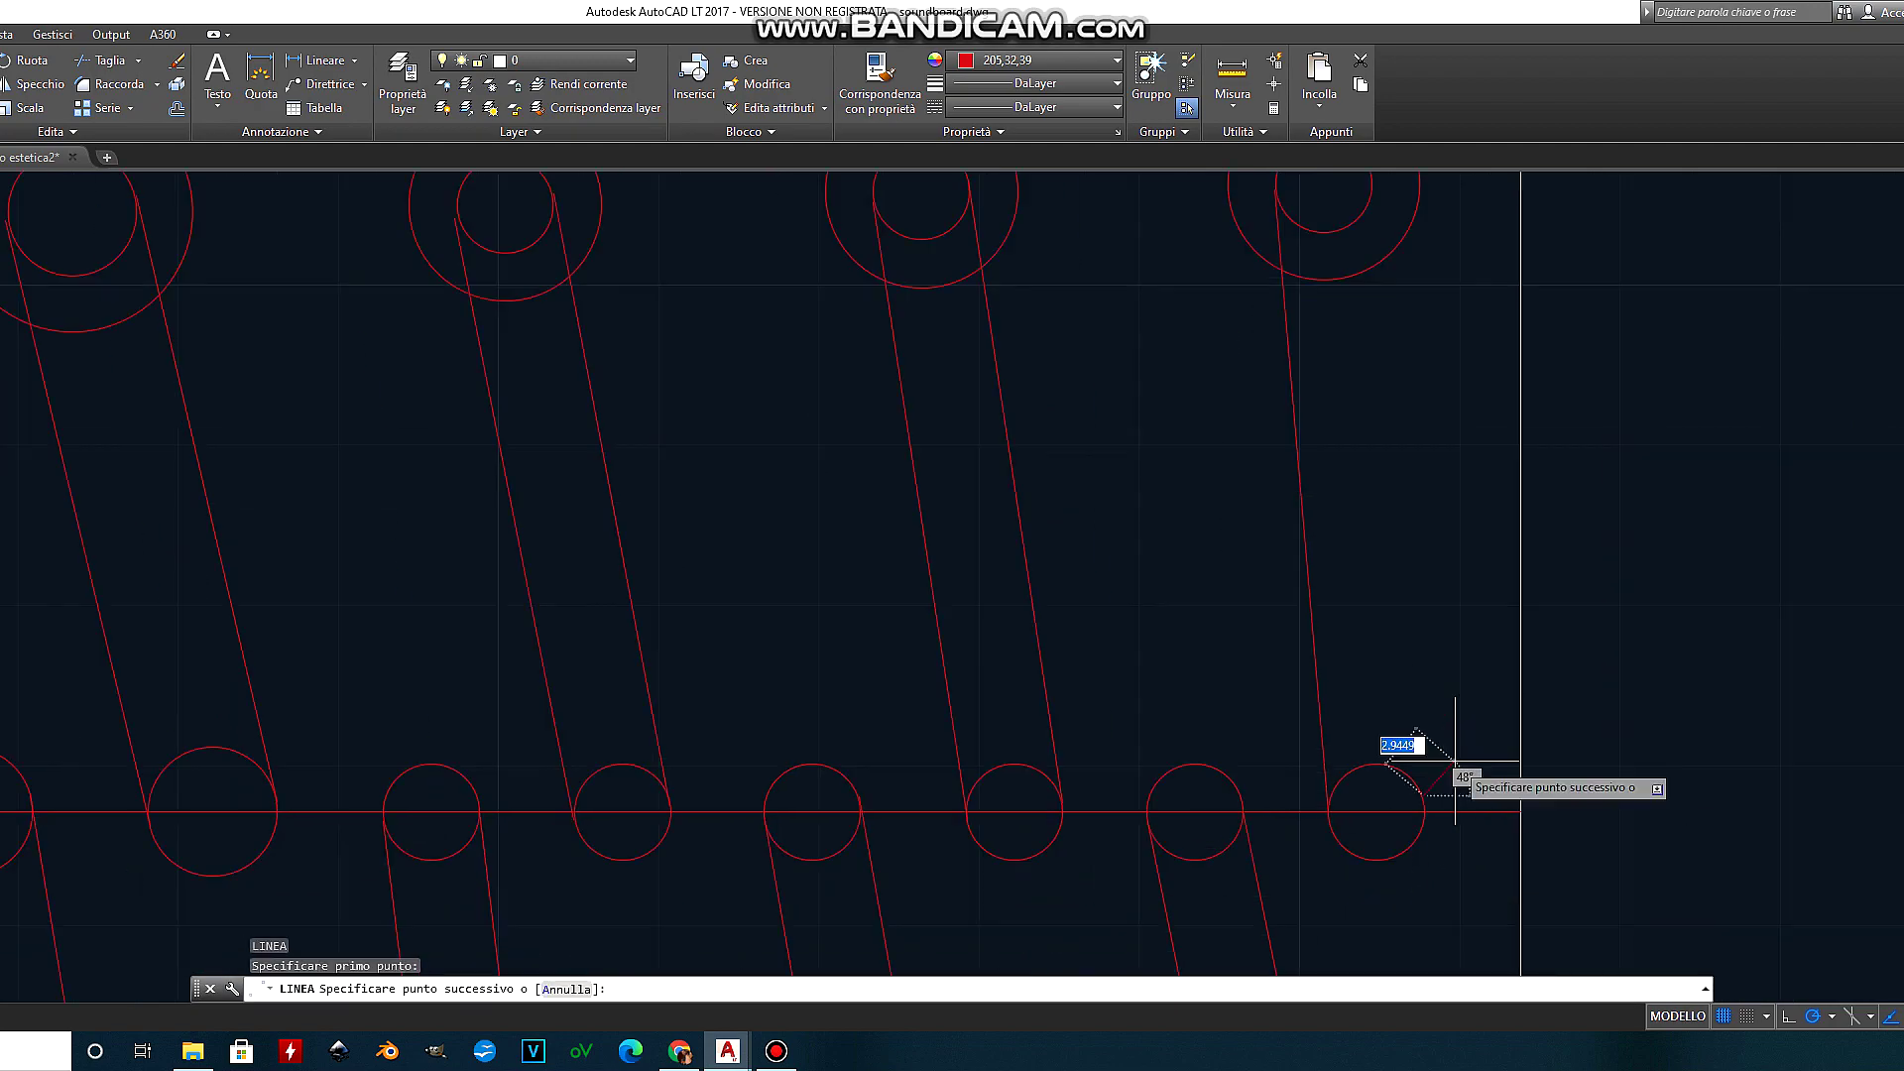
key("Escape")
scroll(35, 459, "down", 2)
left_click(1871, 646)
left_click(1871, 587)
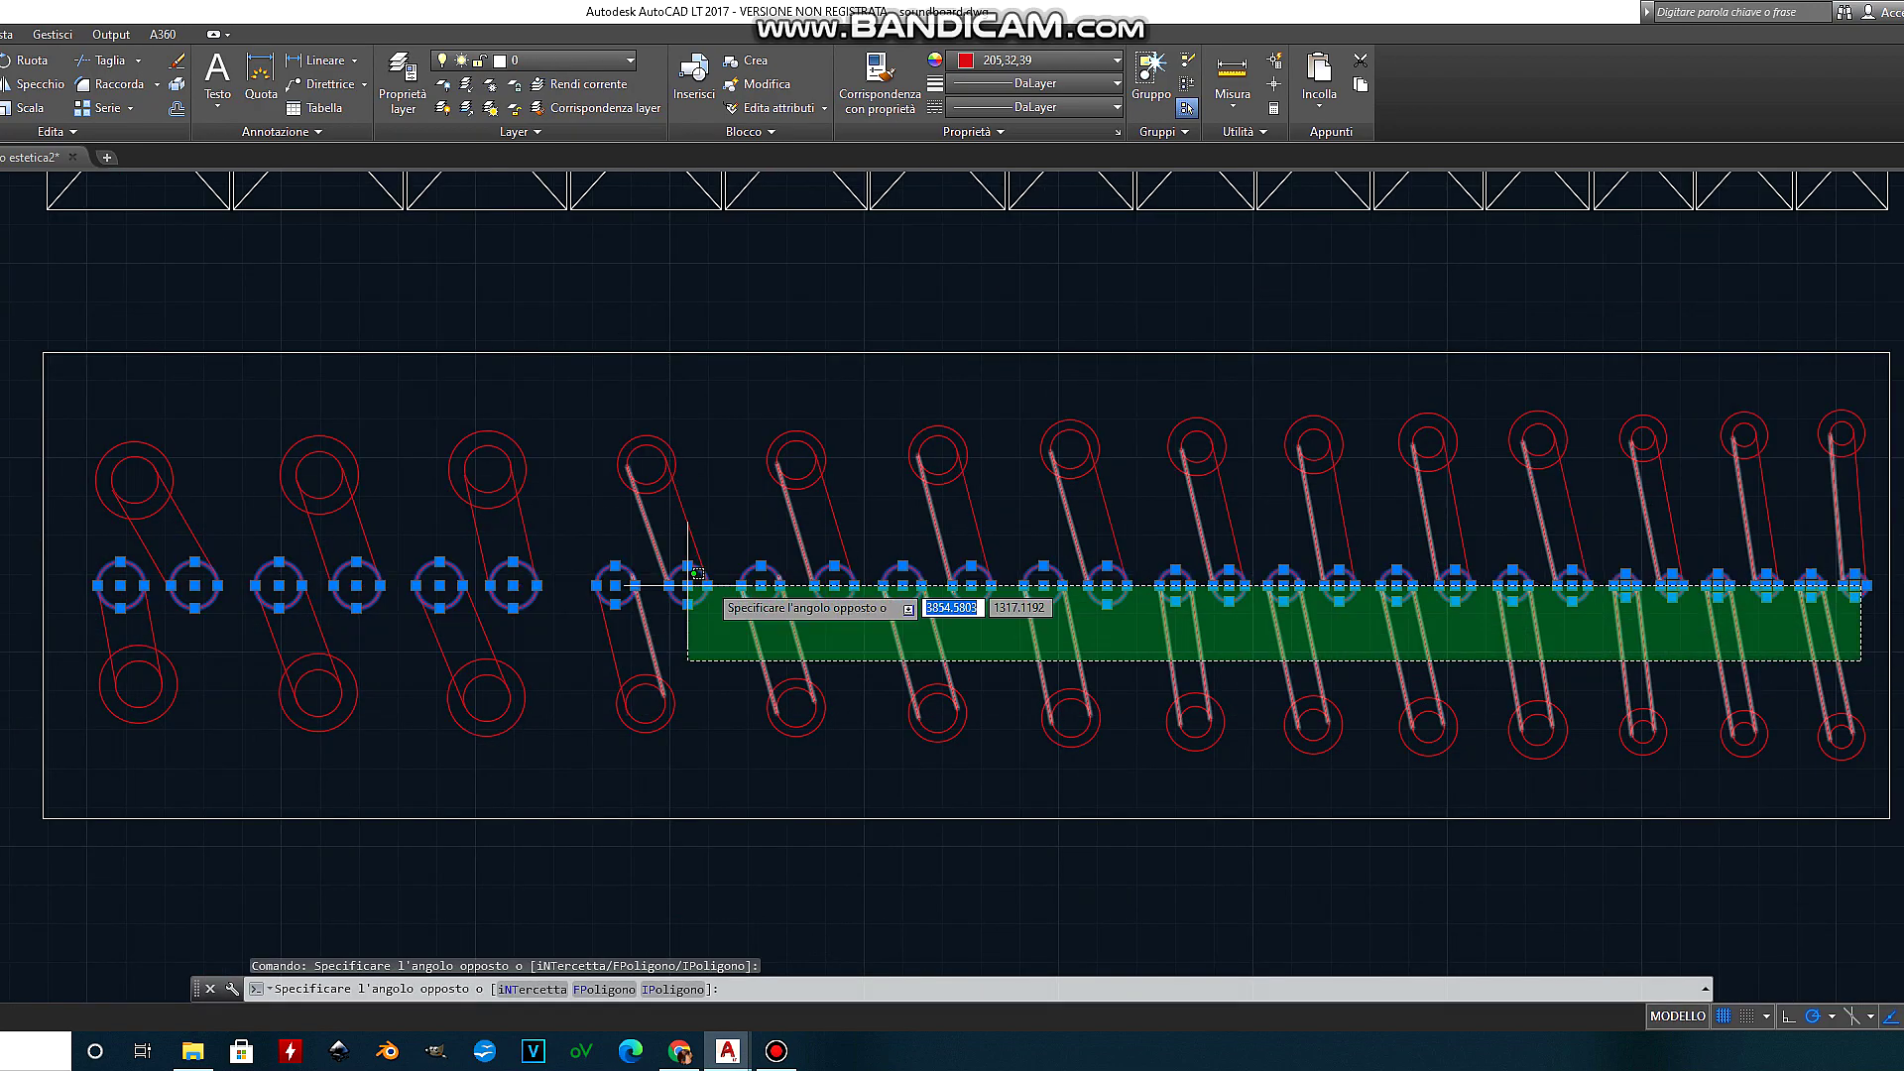
Step: Add all the slanted slot lines to the selection with the circles and copy them
left_click(893, 645)
left_click(838, 638)
left_click(149, 622)
left_click(1871, 521)
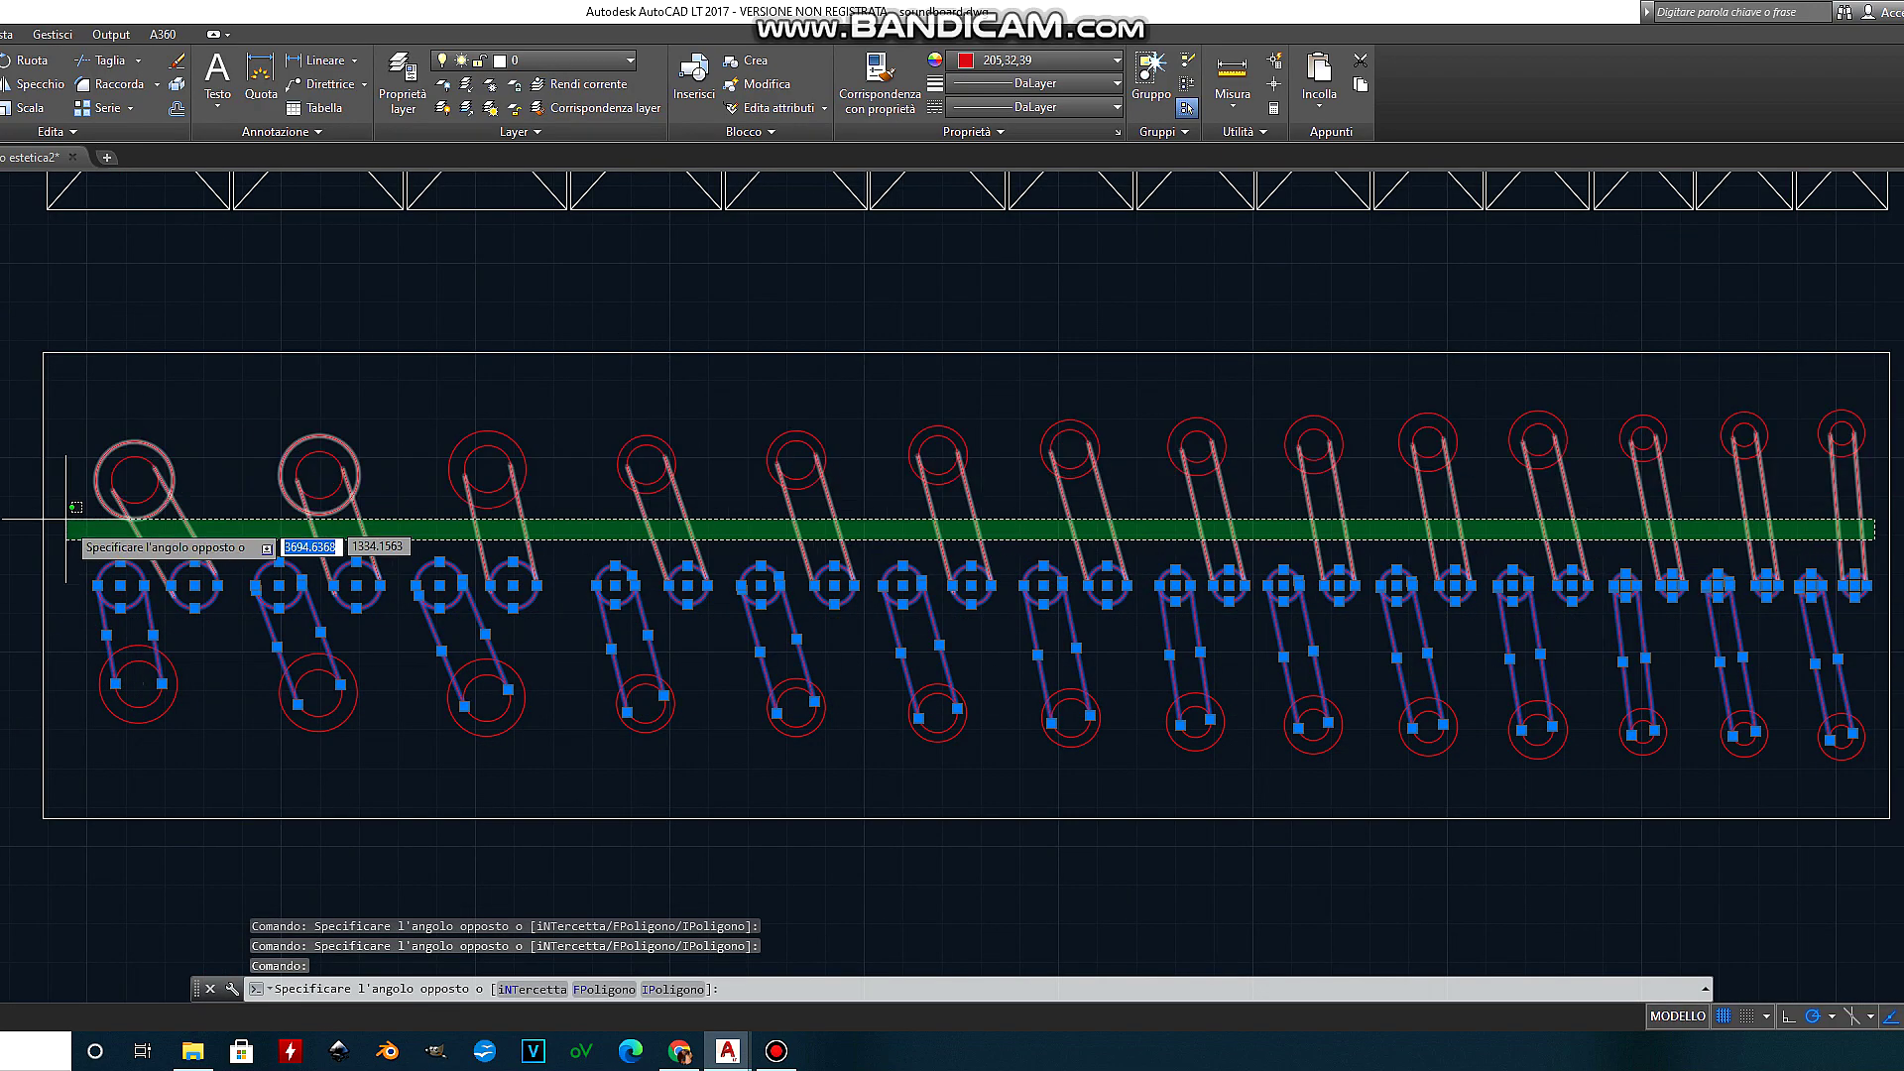
left_click(84, 550)
key("Escape")
Step: Save, then paste the copied circles and slot lines below the red panel
key("ctrl+s")
scroll(630, 404, "down", 5)
right_click(485, 664)
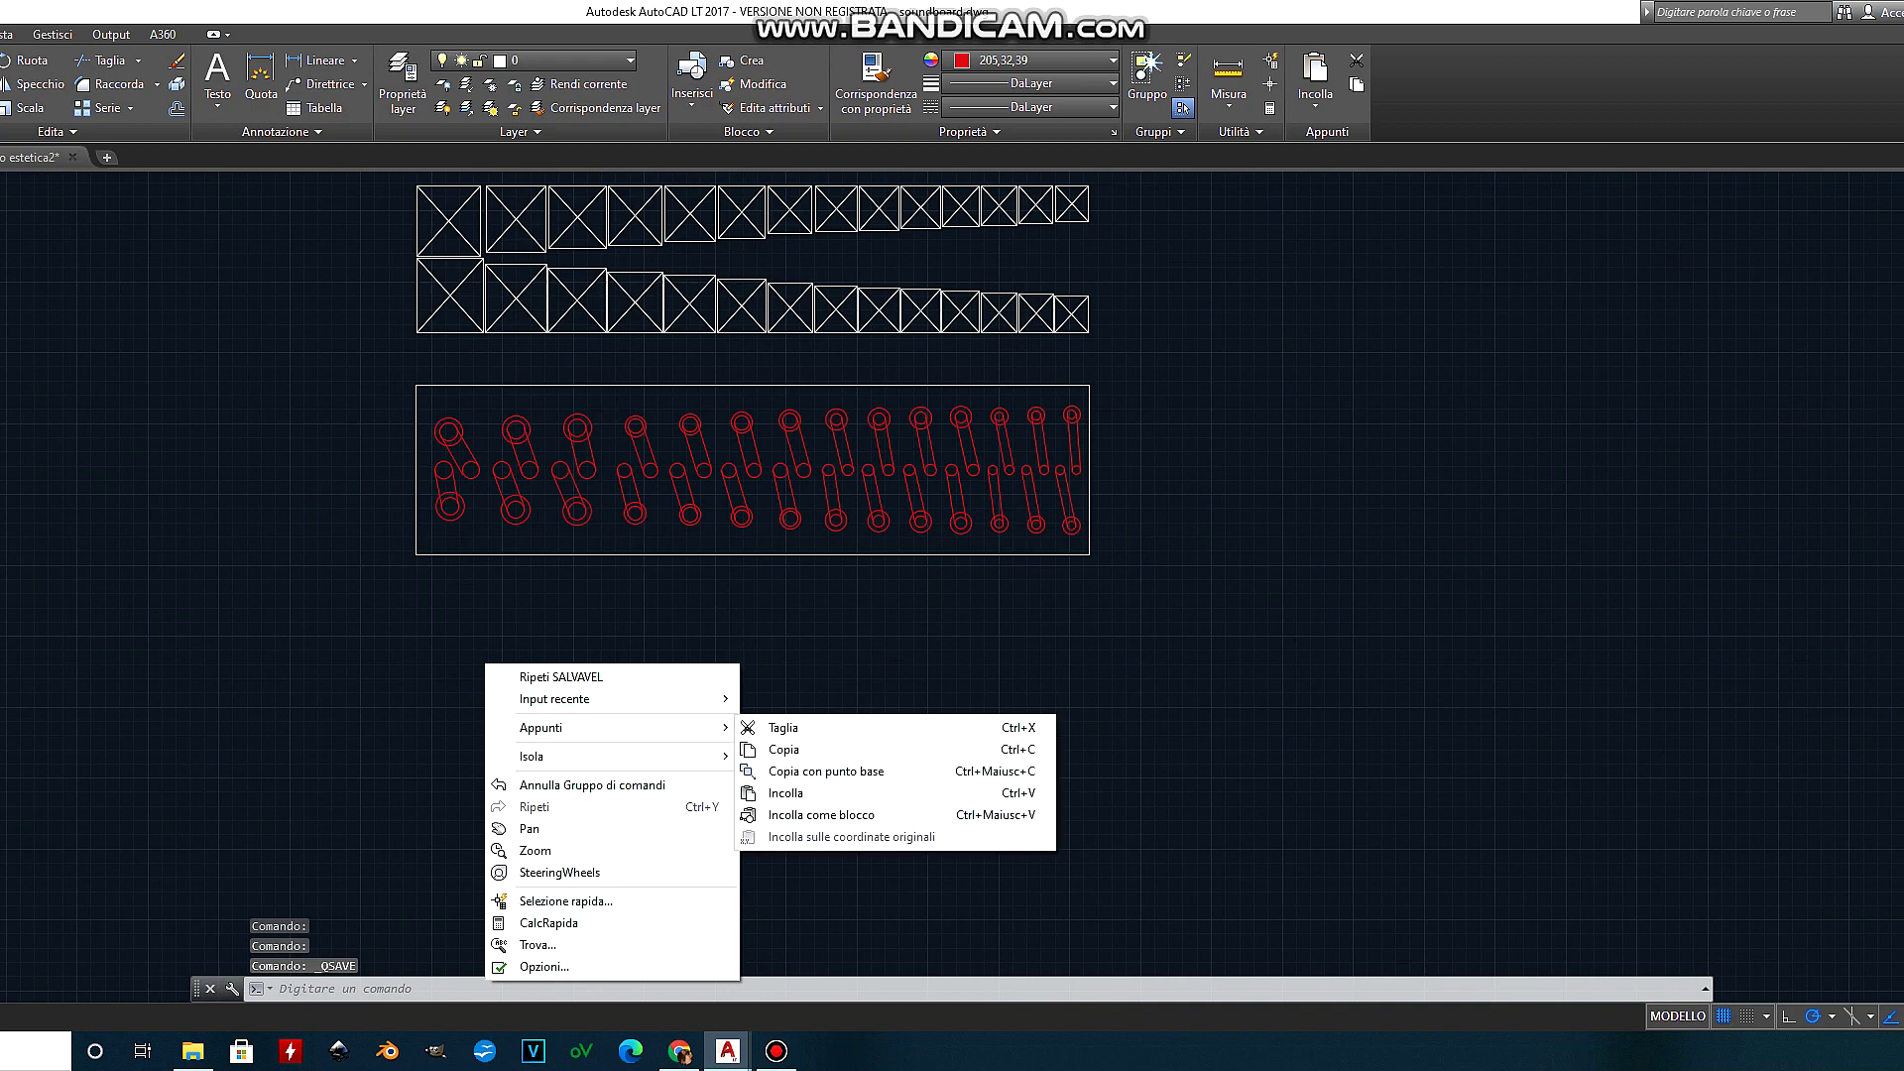
left_click(793, 793)
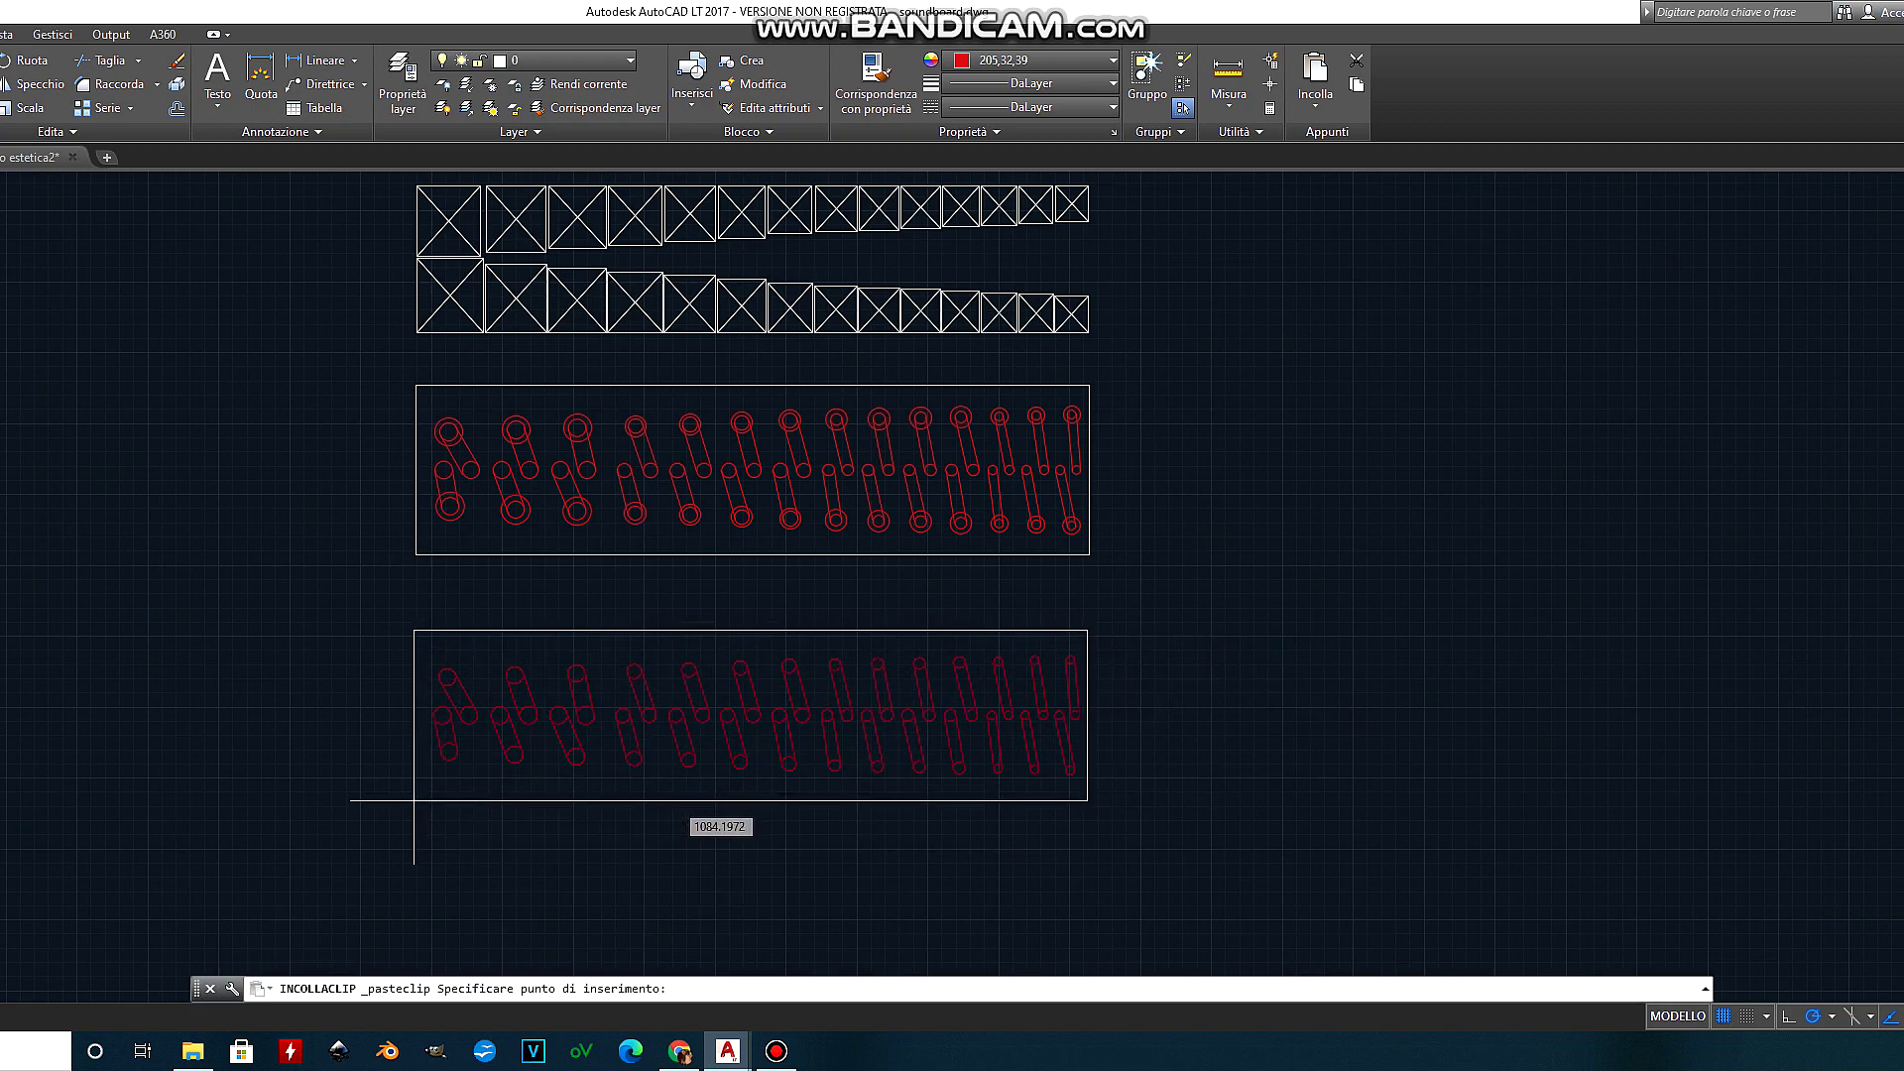
left_click(413, 800)
Step: Erase the slot shapes from the middle panel
scroll(559, 474, "up", 4)
left_click_drag(1890, 613, 212, 452)
key("Delete")
Step: Colour the middle panel's outline red
scroll(1118, 466, "down", 2)
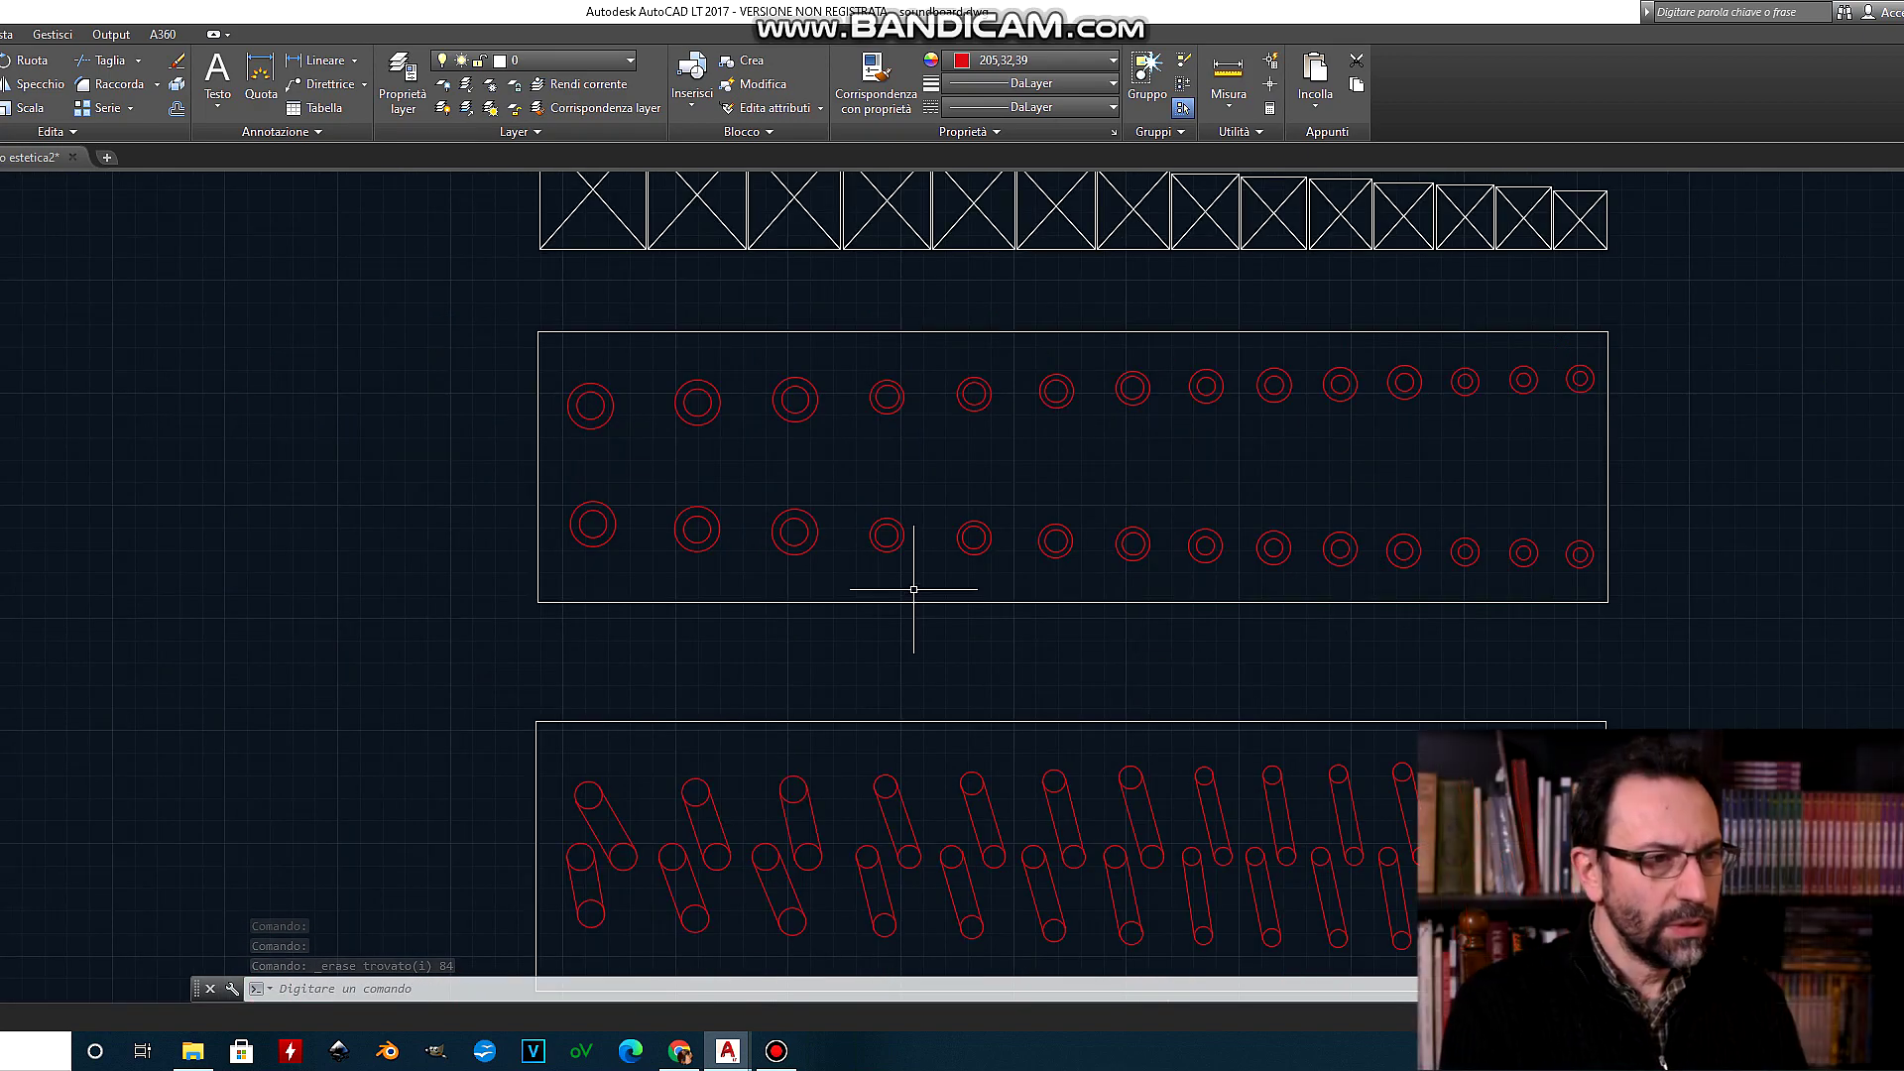
left_click_drag(487, 317, 1615, 610)
left_click(1031, 61)
left_click(1017, 261)
Step: Recolour the whole bottom slotted panel green
scroll(680, 531, "down", 3)
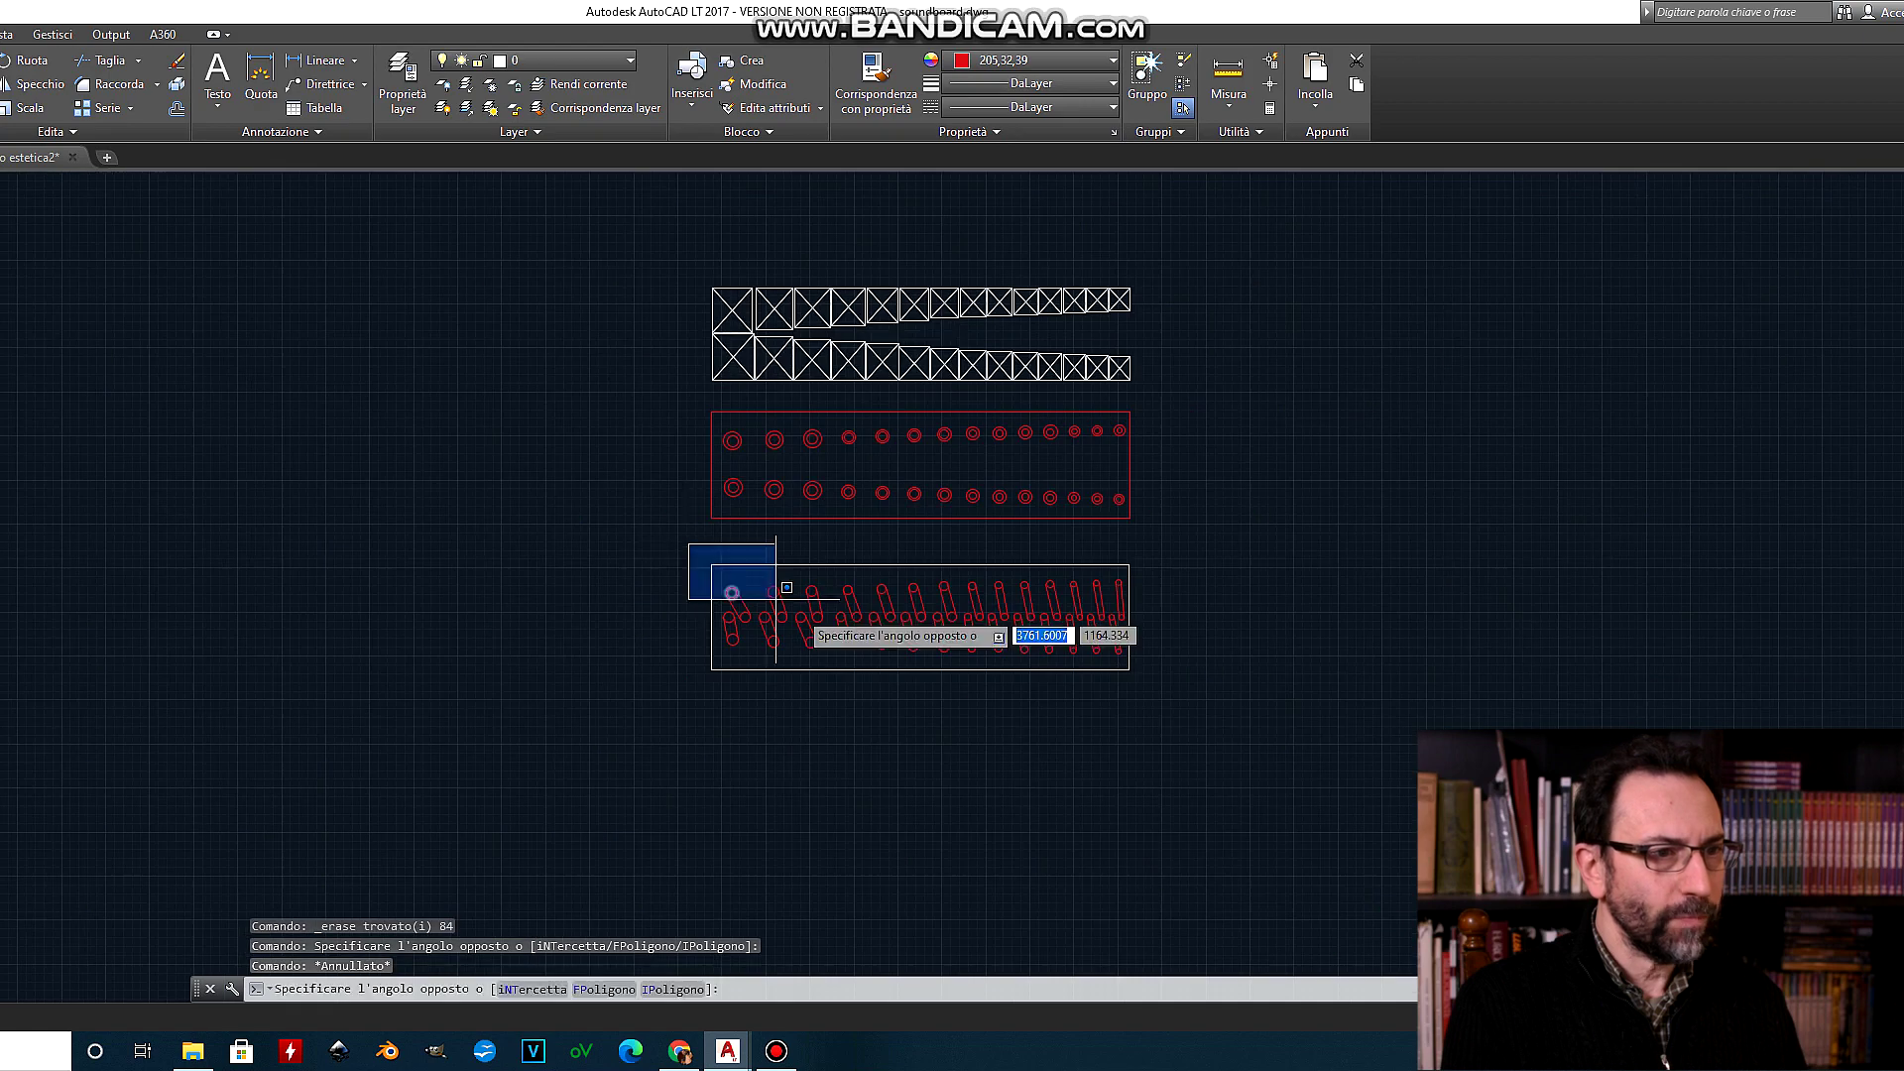
left_click_drag(1134, 672, 708, 562)
left_click(1032, 61)
left_click(997, 261)
key("Escape")
Step: Save the drawing and pick a circle at the left of the green slots
scroll(205, 234, "up", 2)
key("ctrl+s")
scroll(871, 553, "up", 3)
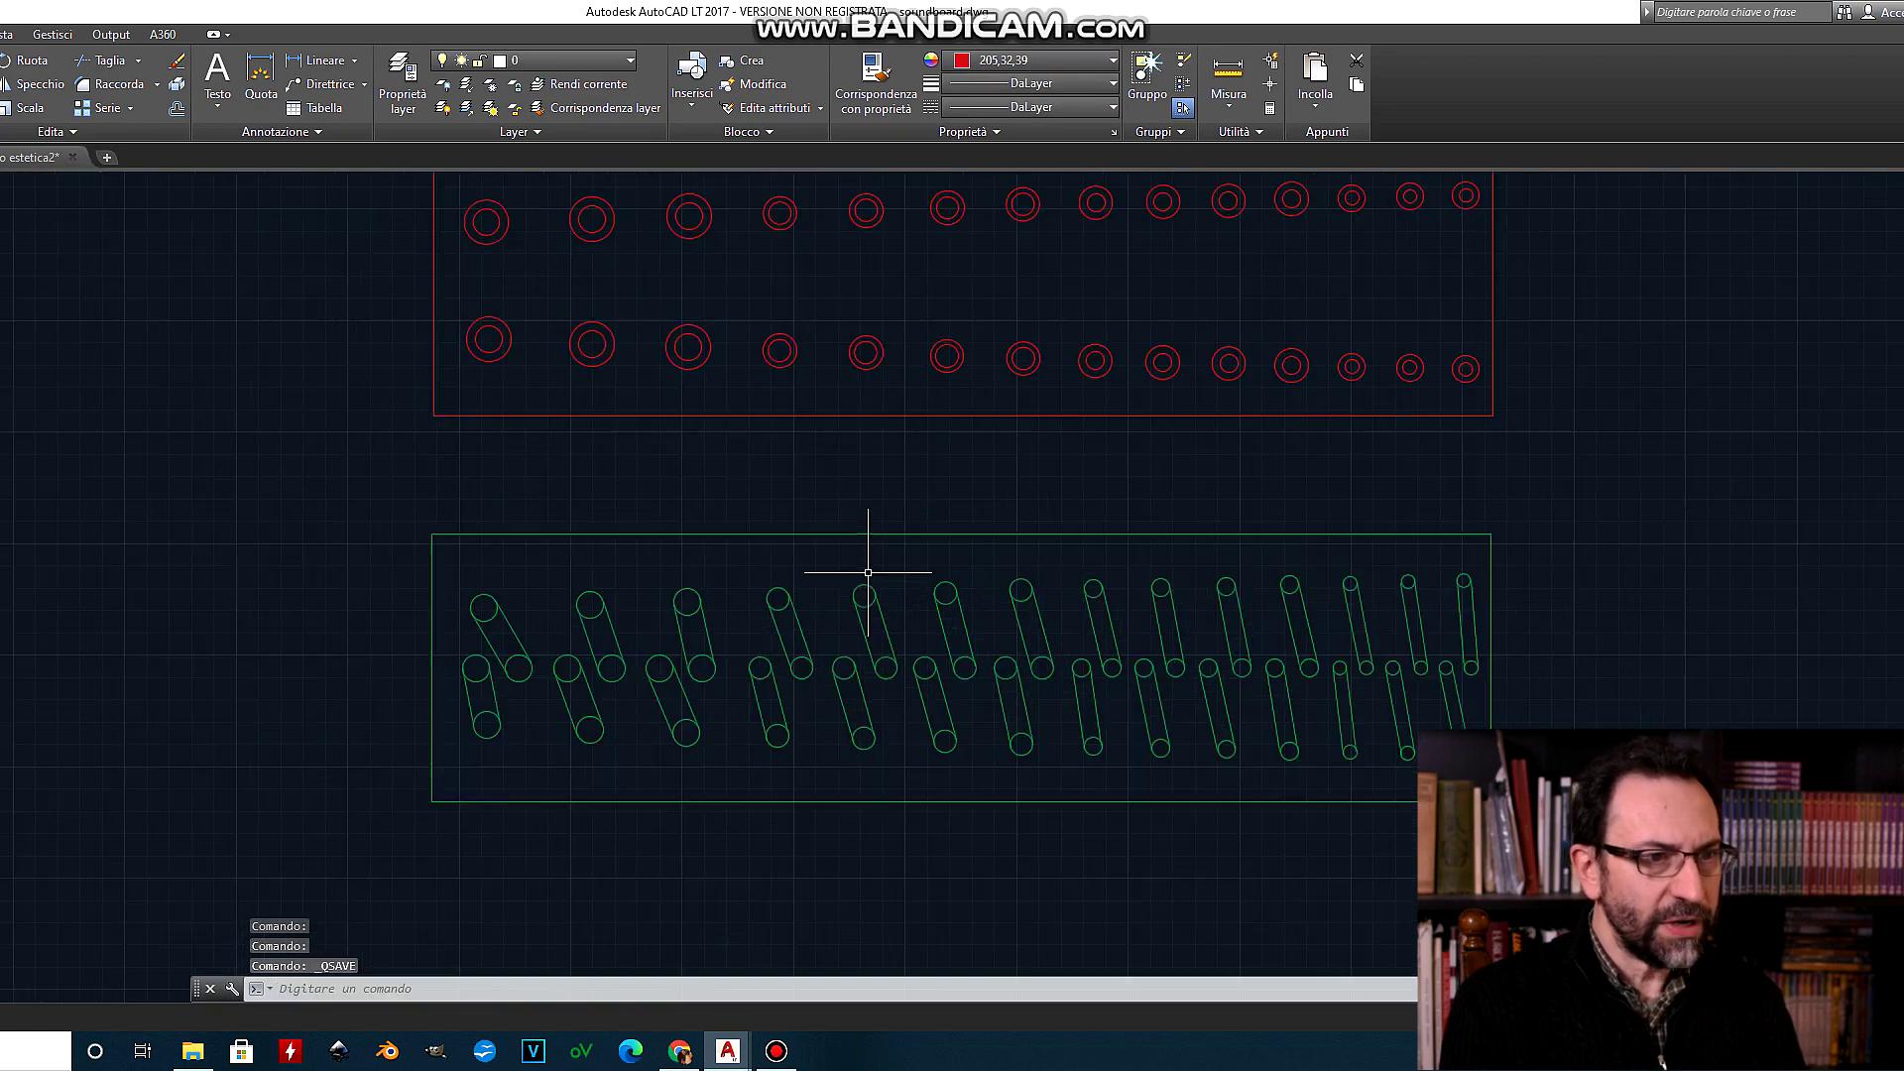
scroll(951, 632, "up", 3)
scroll(776, 655, "up", 2)
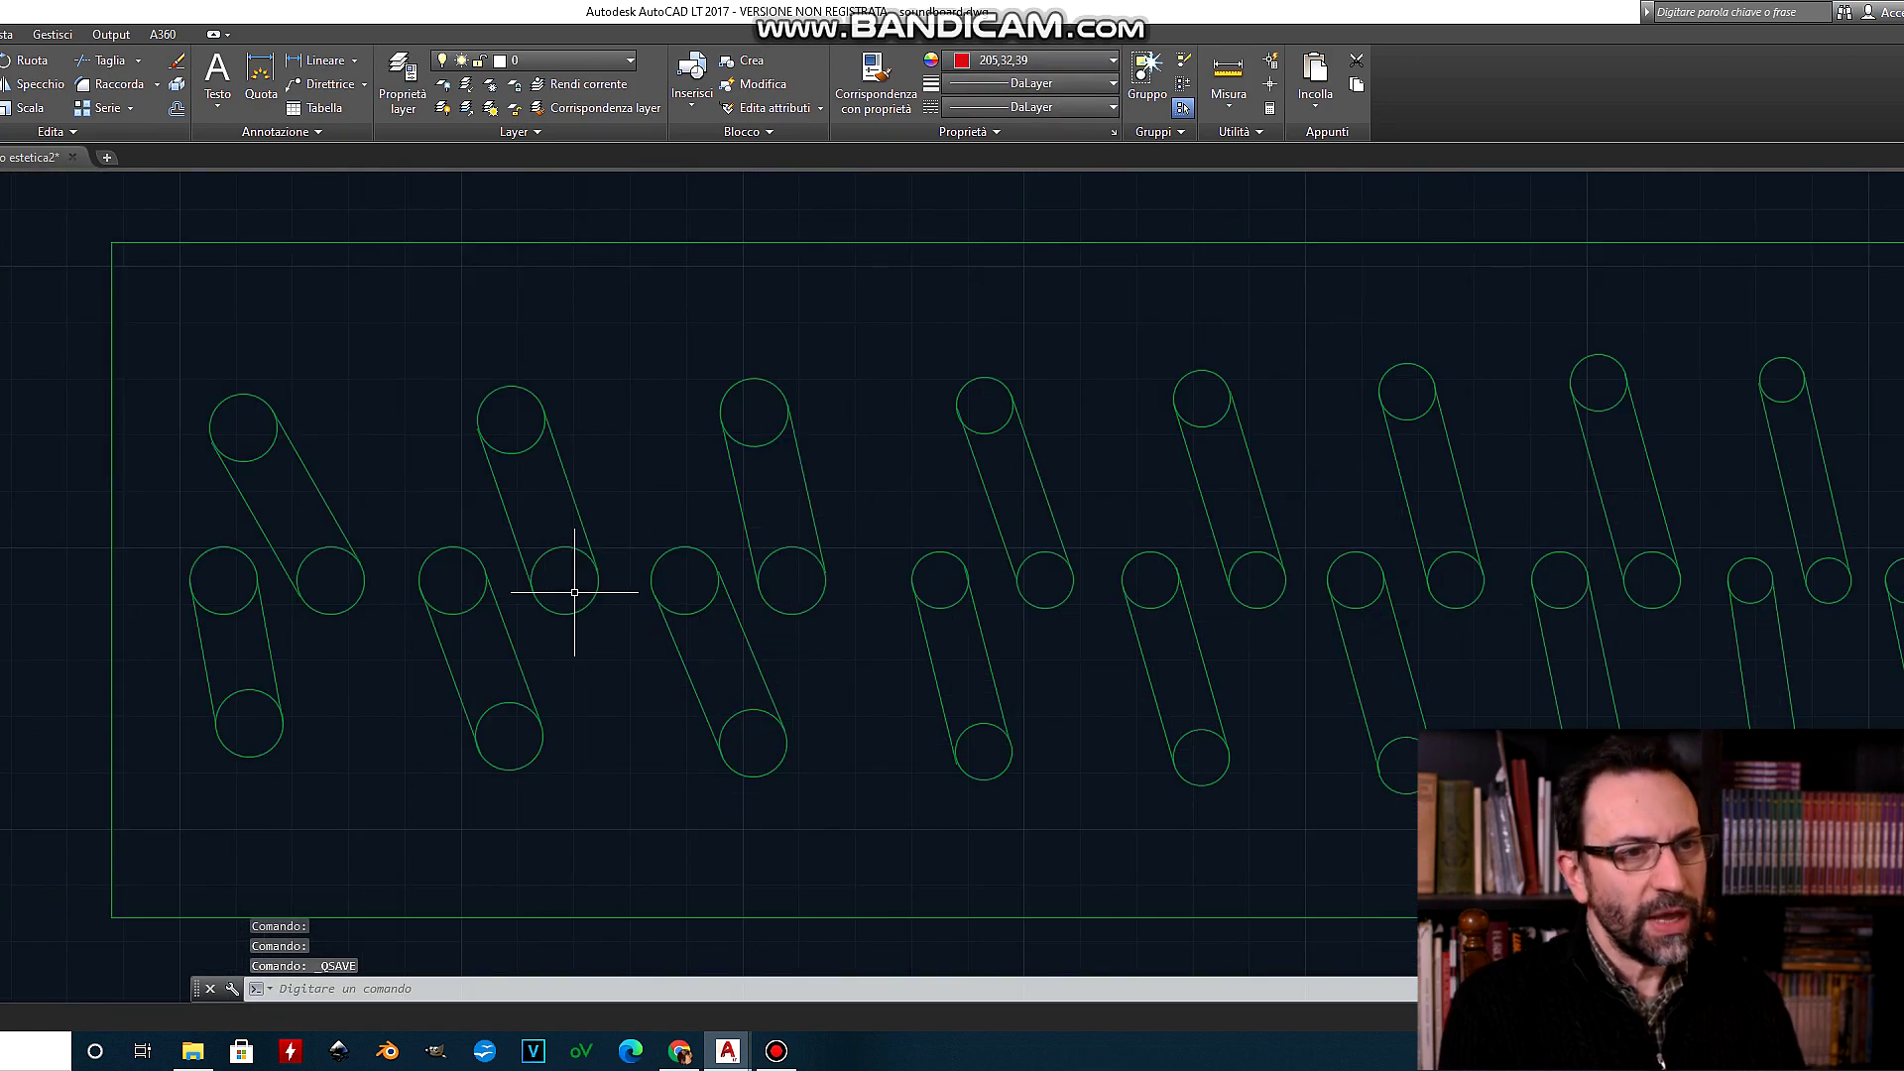
scroll(247, 442, "up", 3)
left_click(156, 413)
Step: Break the first circle into an end arc with SPEZZA
type("spezza")
key("Return")
scroll(427, 635, "down", 2)
scroll(370, 586, "up", 2)
left_click(254, 663)
left_click(418, 632)
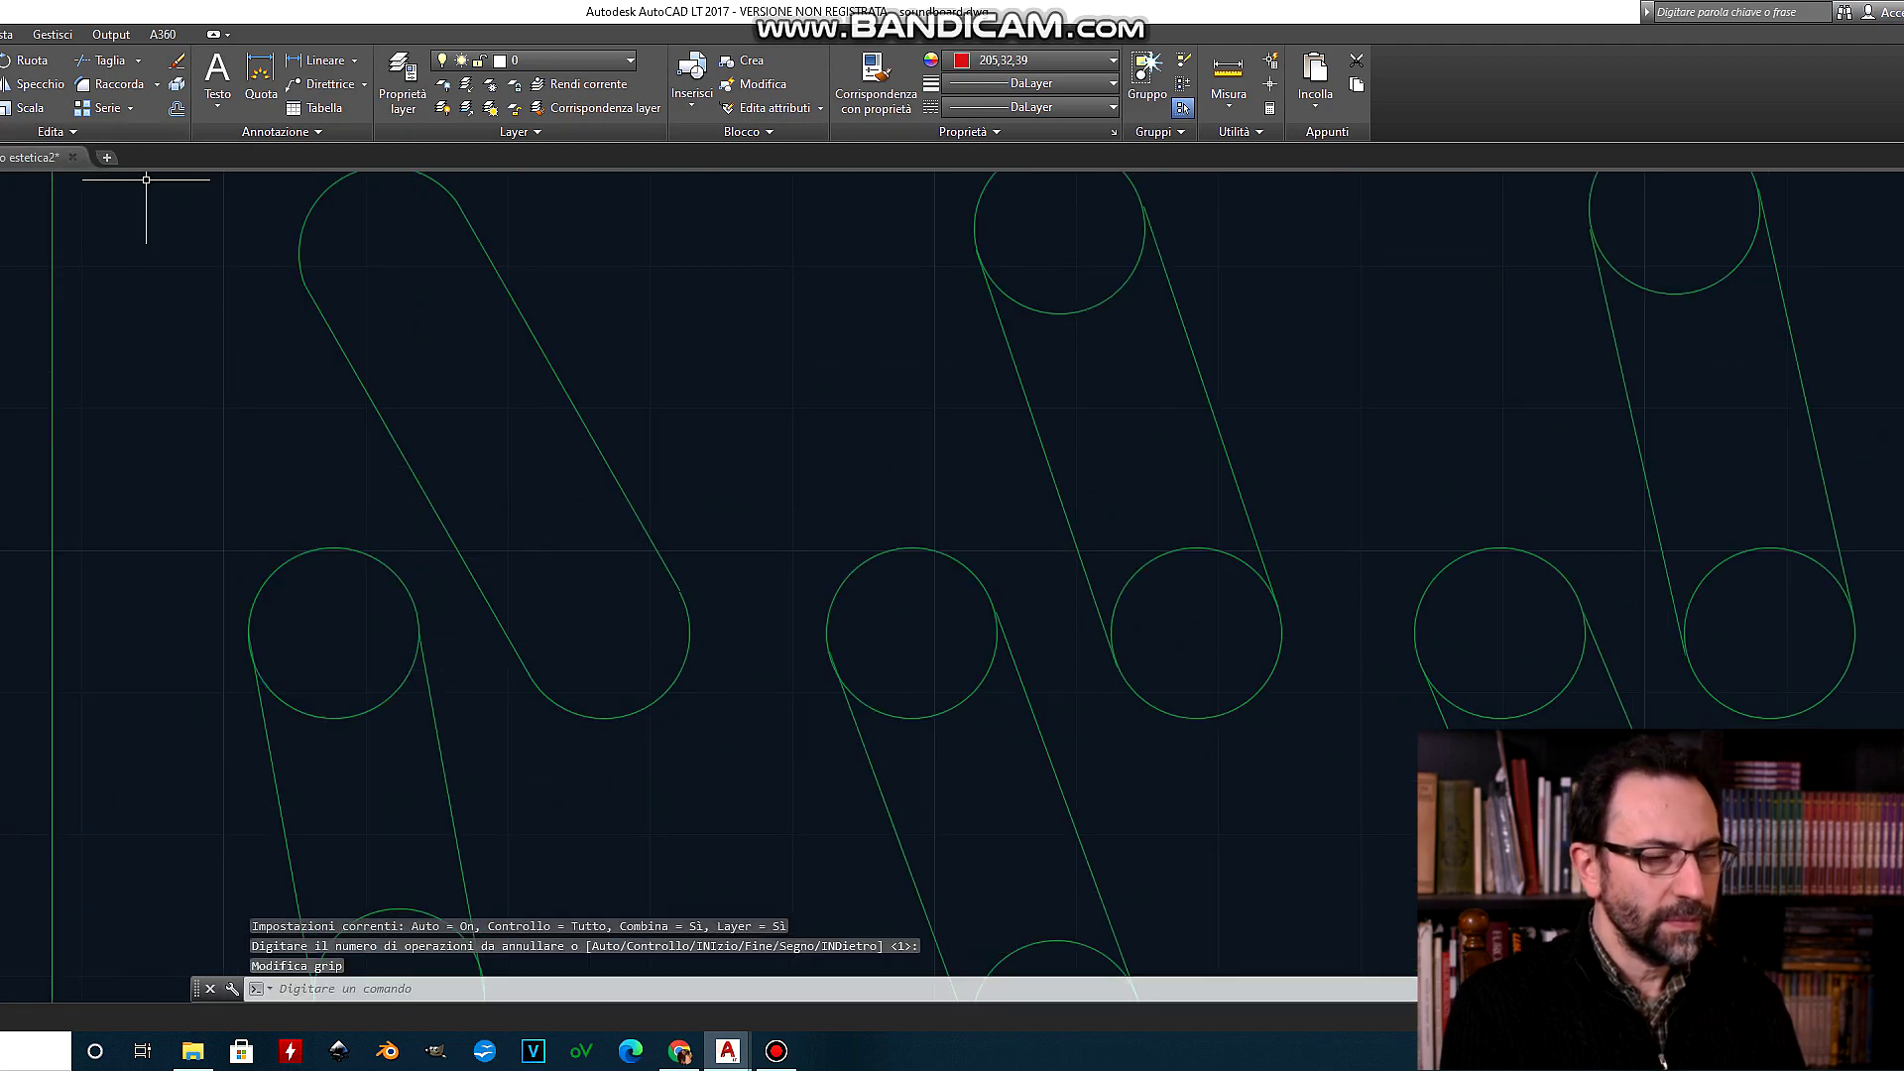
left_click(297, 571)
left_click(418, 632)
Step: Inspect the new arc and start a second SPEZZA break, then cancel it
scroll(419, 623, "up", 5)
scroll(149, 289, "down", 2)
scroll(47, 794, "up", 4)
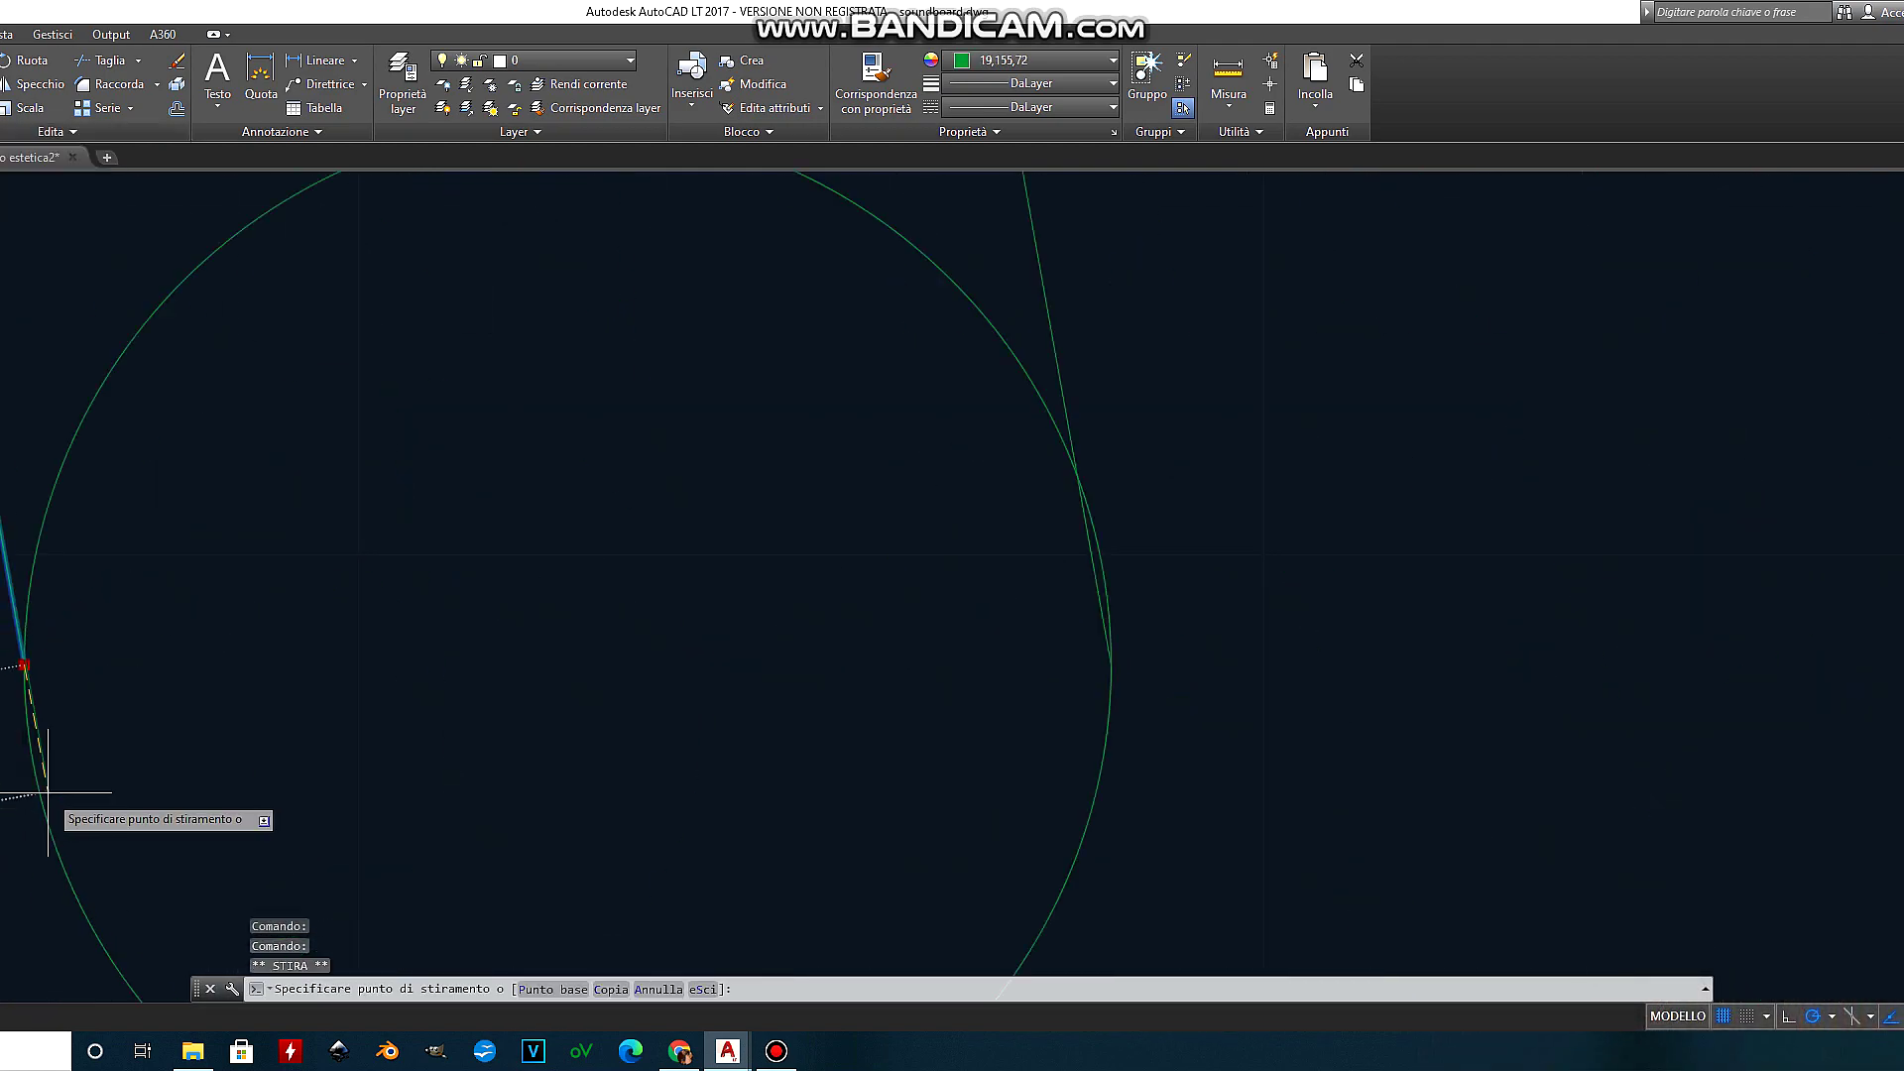
scroll(681, 595, "down", 1)
scroll(765, 502, "down", 3)
scroll(255, 424, "up", 3)
scroll(480, 660, "down", 2)
key("Escape")
scroll(480, 659, "up", 3)
scroll(510, 442, "down", 3)
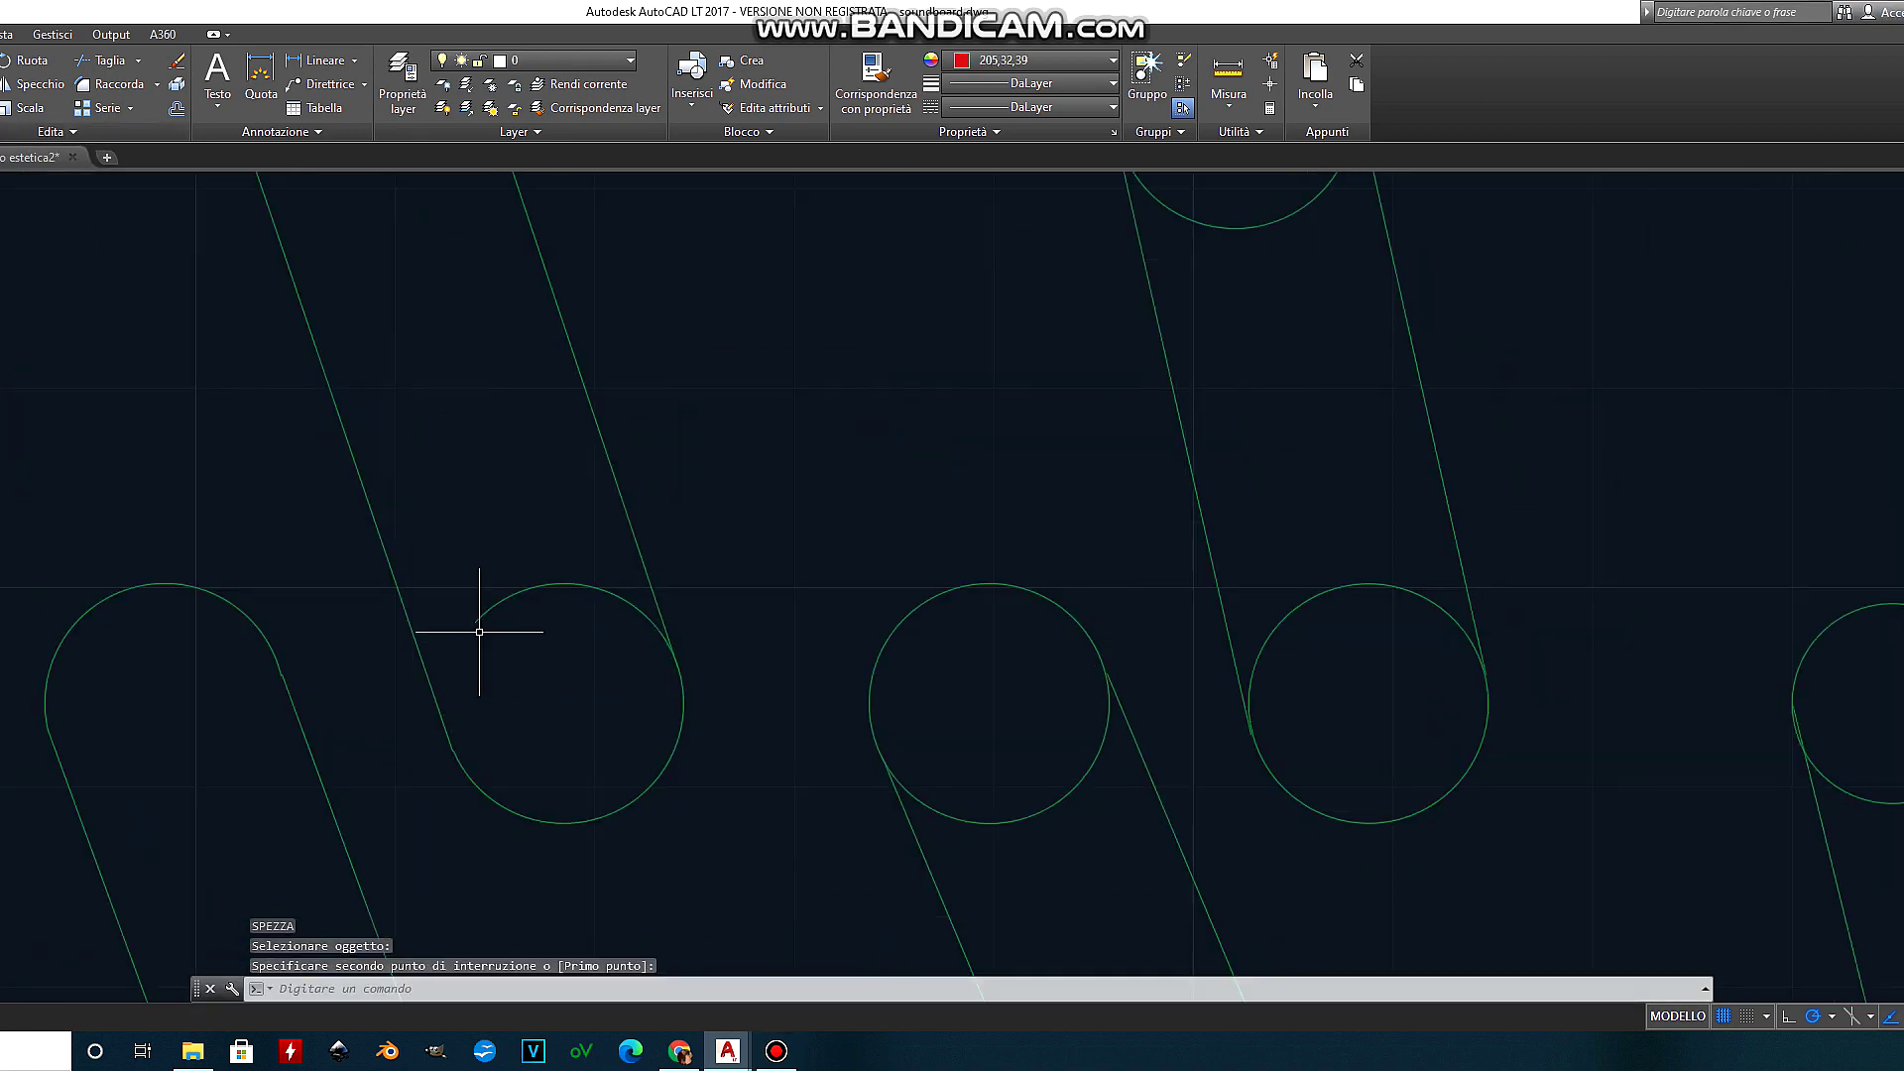
type("spezza")
key("Return")
scroll(943, 731, "down", 3)
key("Escape")
scroll(935, 429, "up", 4)
Step: Grip the arc's end, then cancel and save the drawing
left_click(936, 429)
scroll(552, 532, "down", 3)
scroll(791, 676, "up", 5)
key("Escape")
key("Escape")
key("ctrl+s")
scroll(732, 374, "down", 3)
key("Escape")
scroll(544, 526, "down", 3)
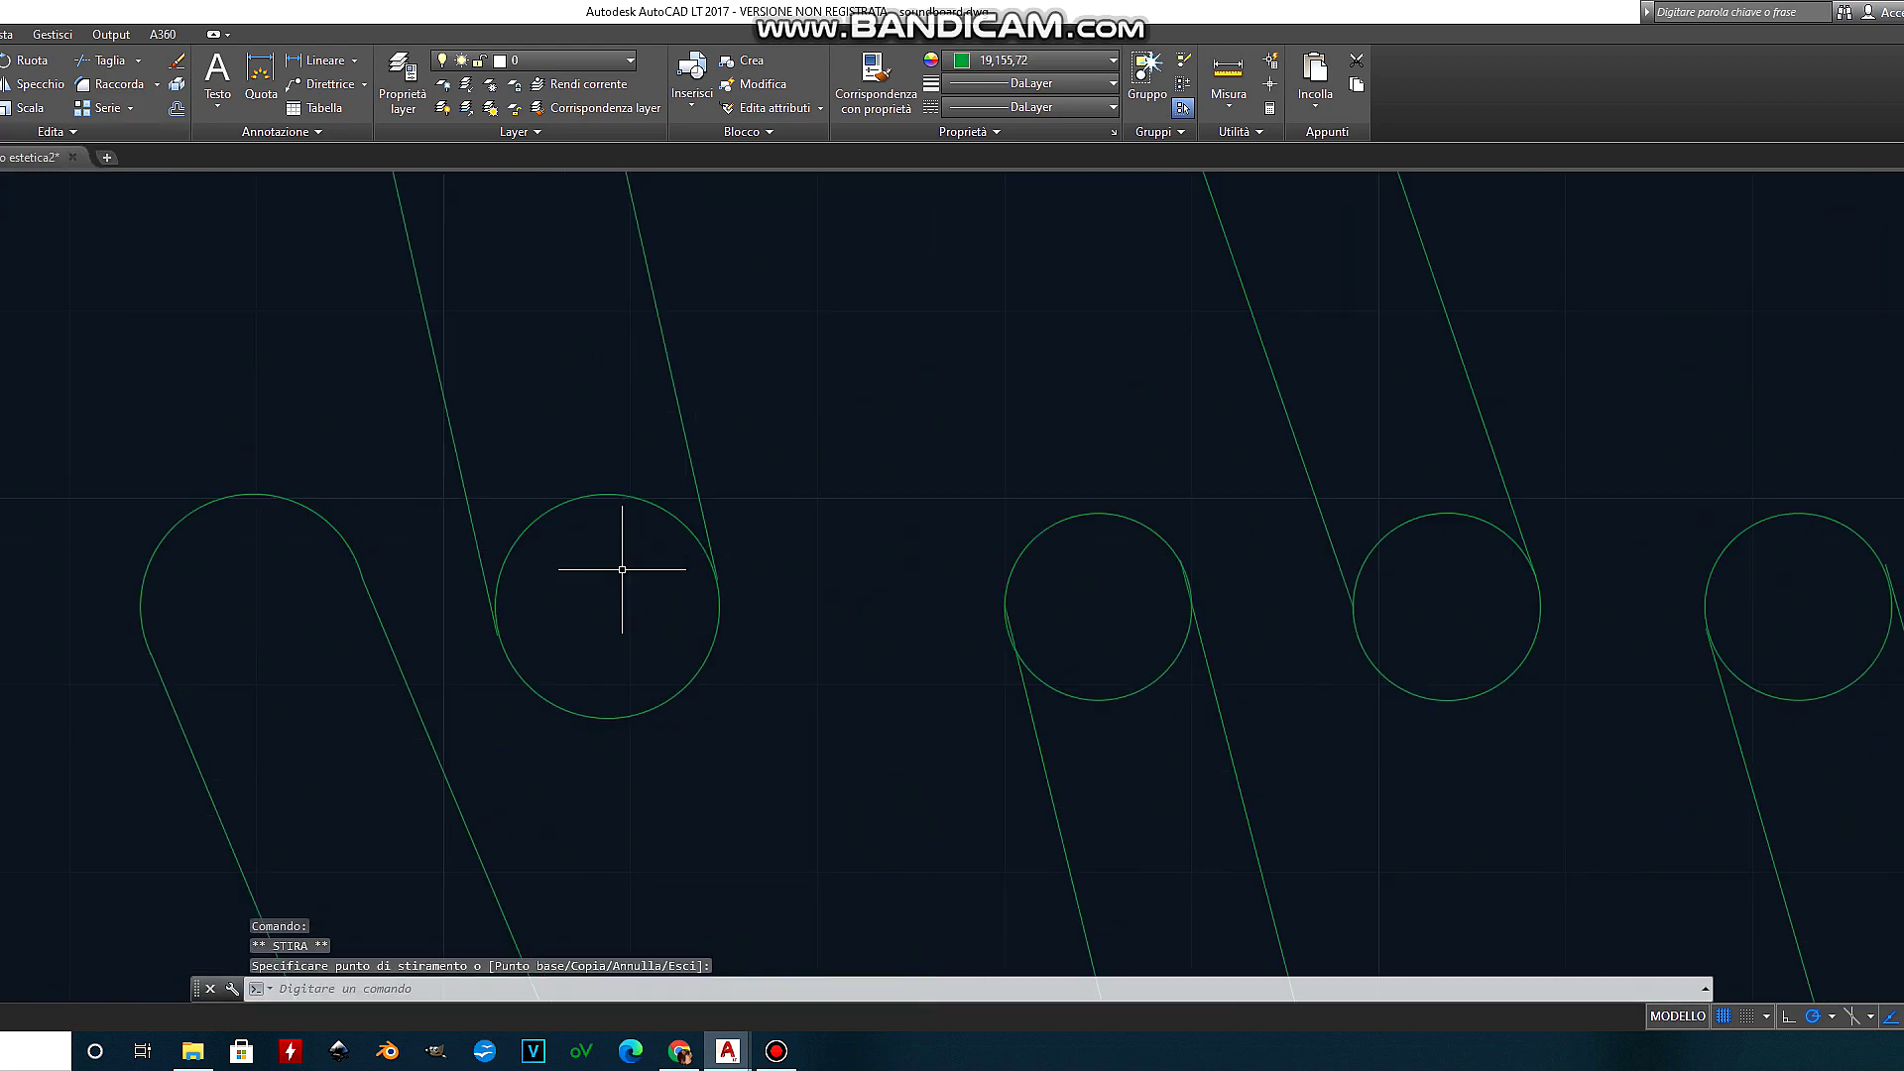
Step: Stretch a slot line to the lower circle's edge
left_click(1081, 695)
scroll(1182, 510, "up", 2)
scroll(772, 594, "up", 3)
scroll(638, 662, "down", 3)
left_click(722, 872)
scroll(695, 397, "up", 2)
scroll(657, 462, "down", 2)
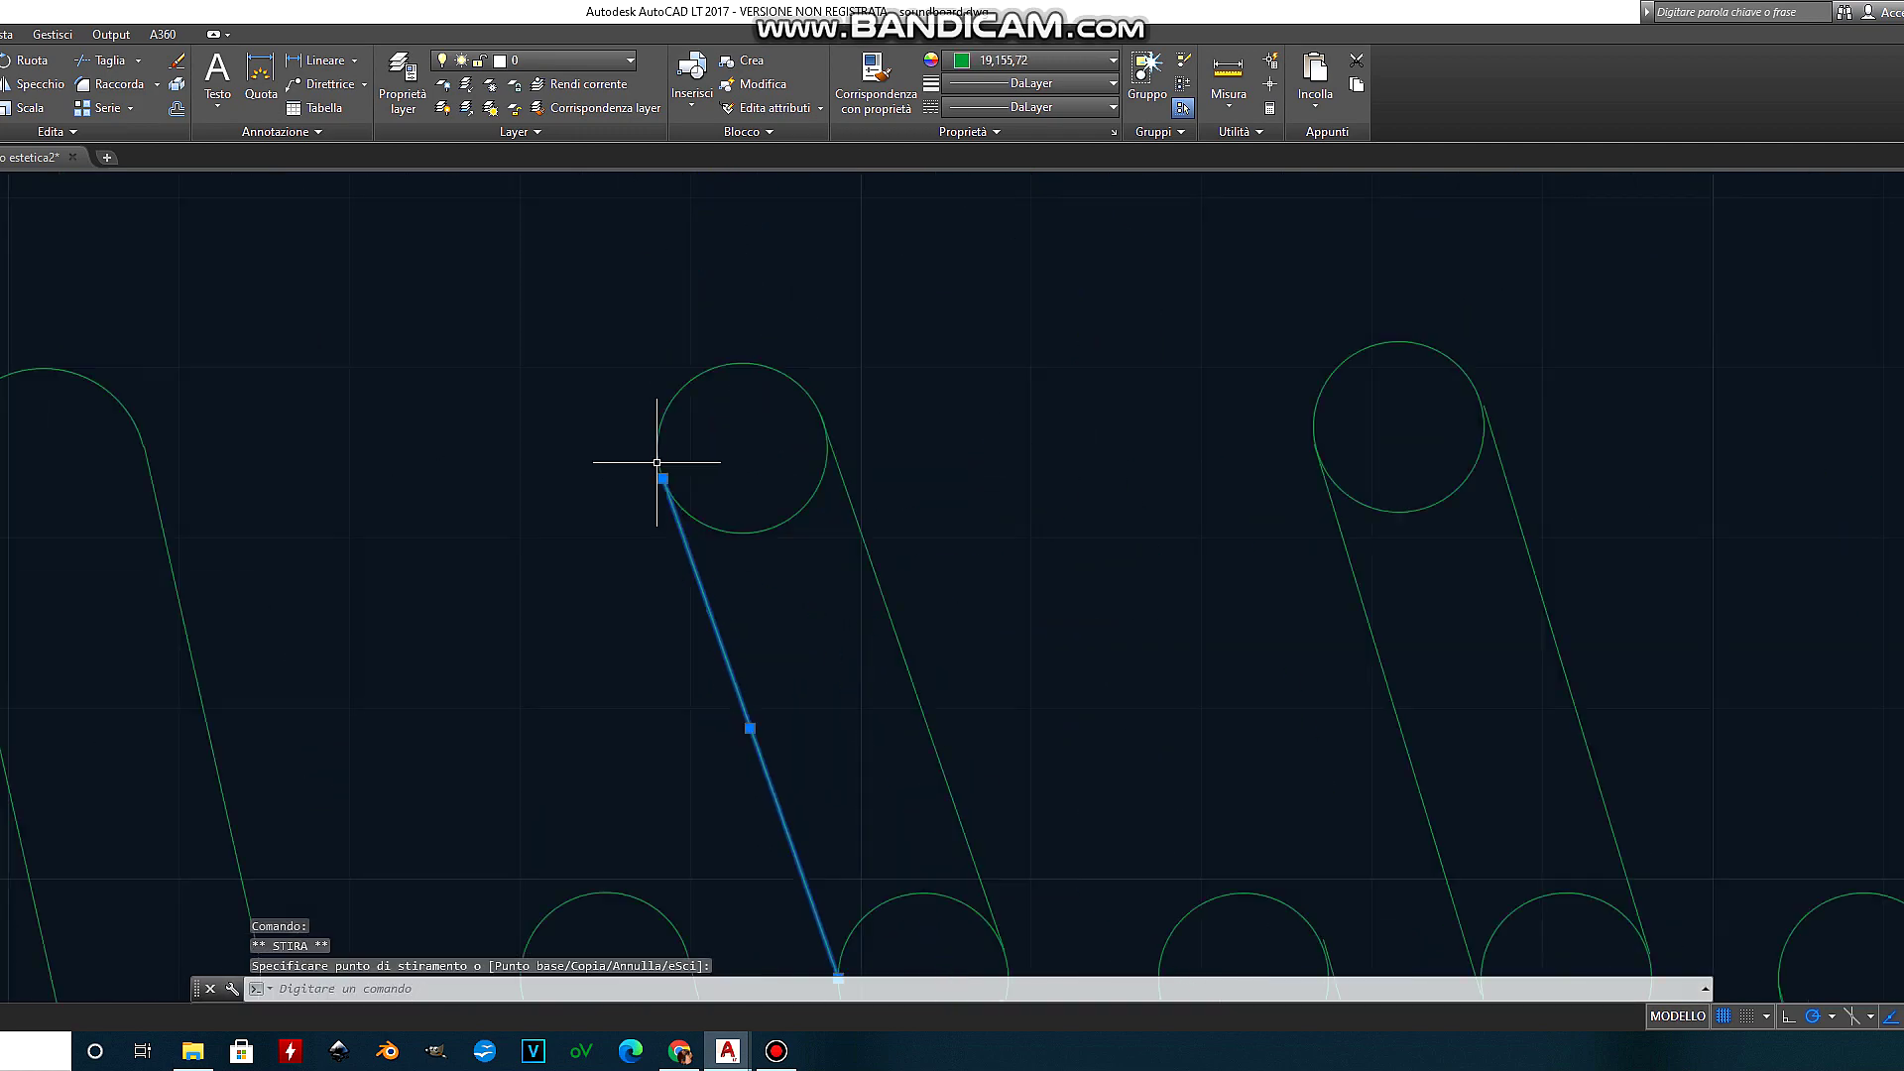
key("Escape")
scroll(672, 595, "up", 2)
Step: Break the next circle with SPEZZA to open it into an arc
type("spezza")
key("Return")
left_click(404, 361)
scroll(516, 387, "down", 2)
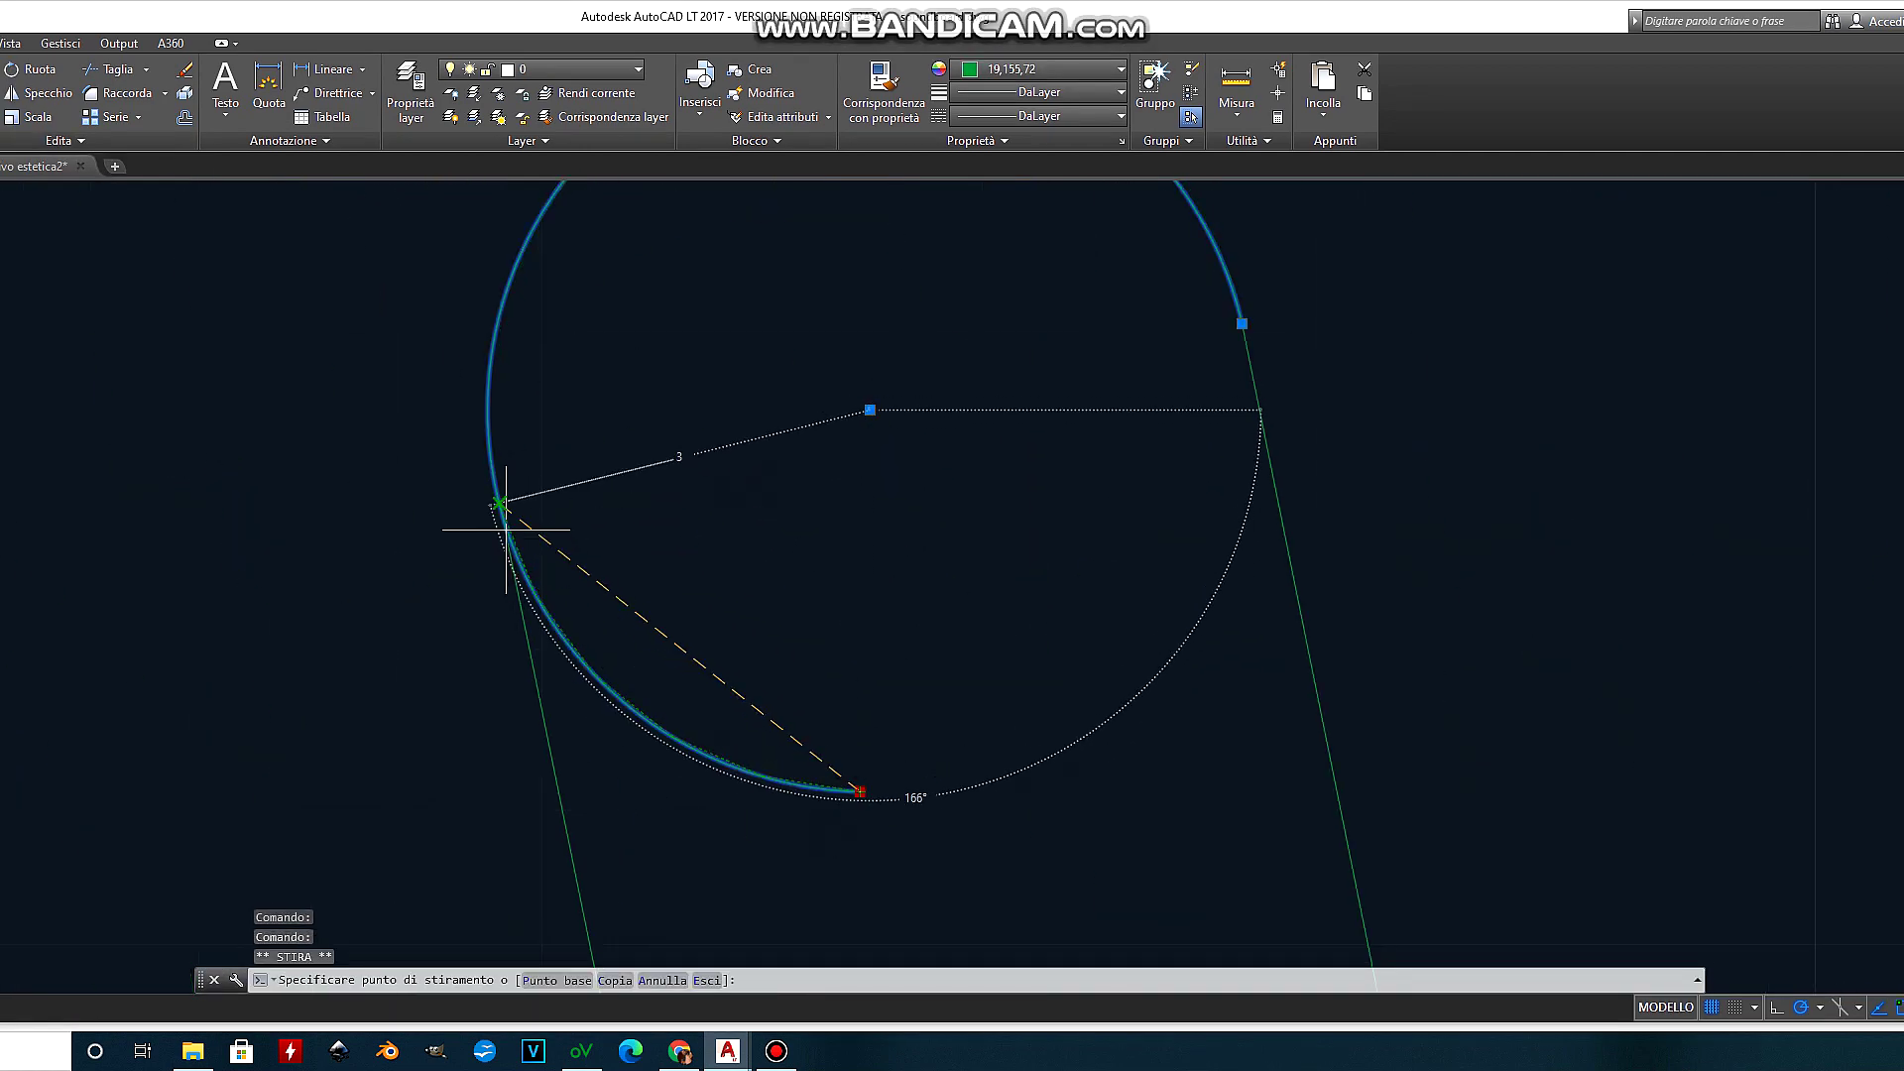
scroll(798, 589, "down", 5)
scroll(905, 591, "down", 3)
scroll(943, 608, "up", 3)
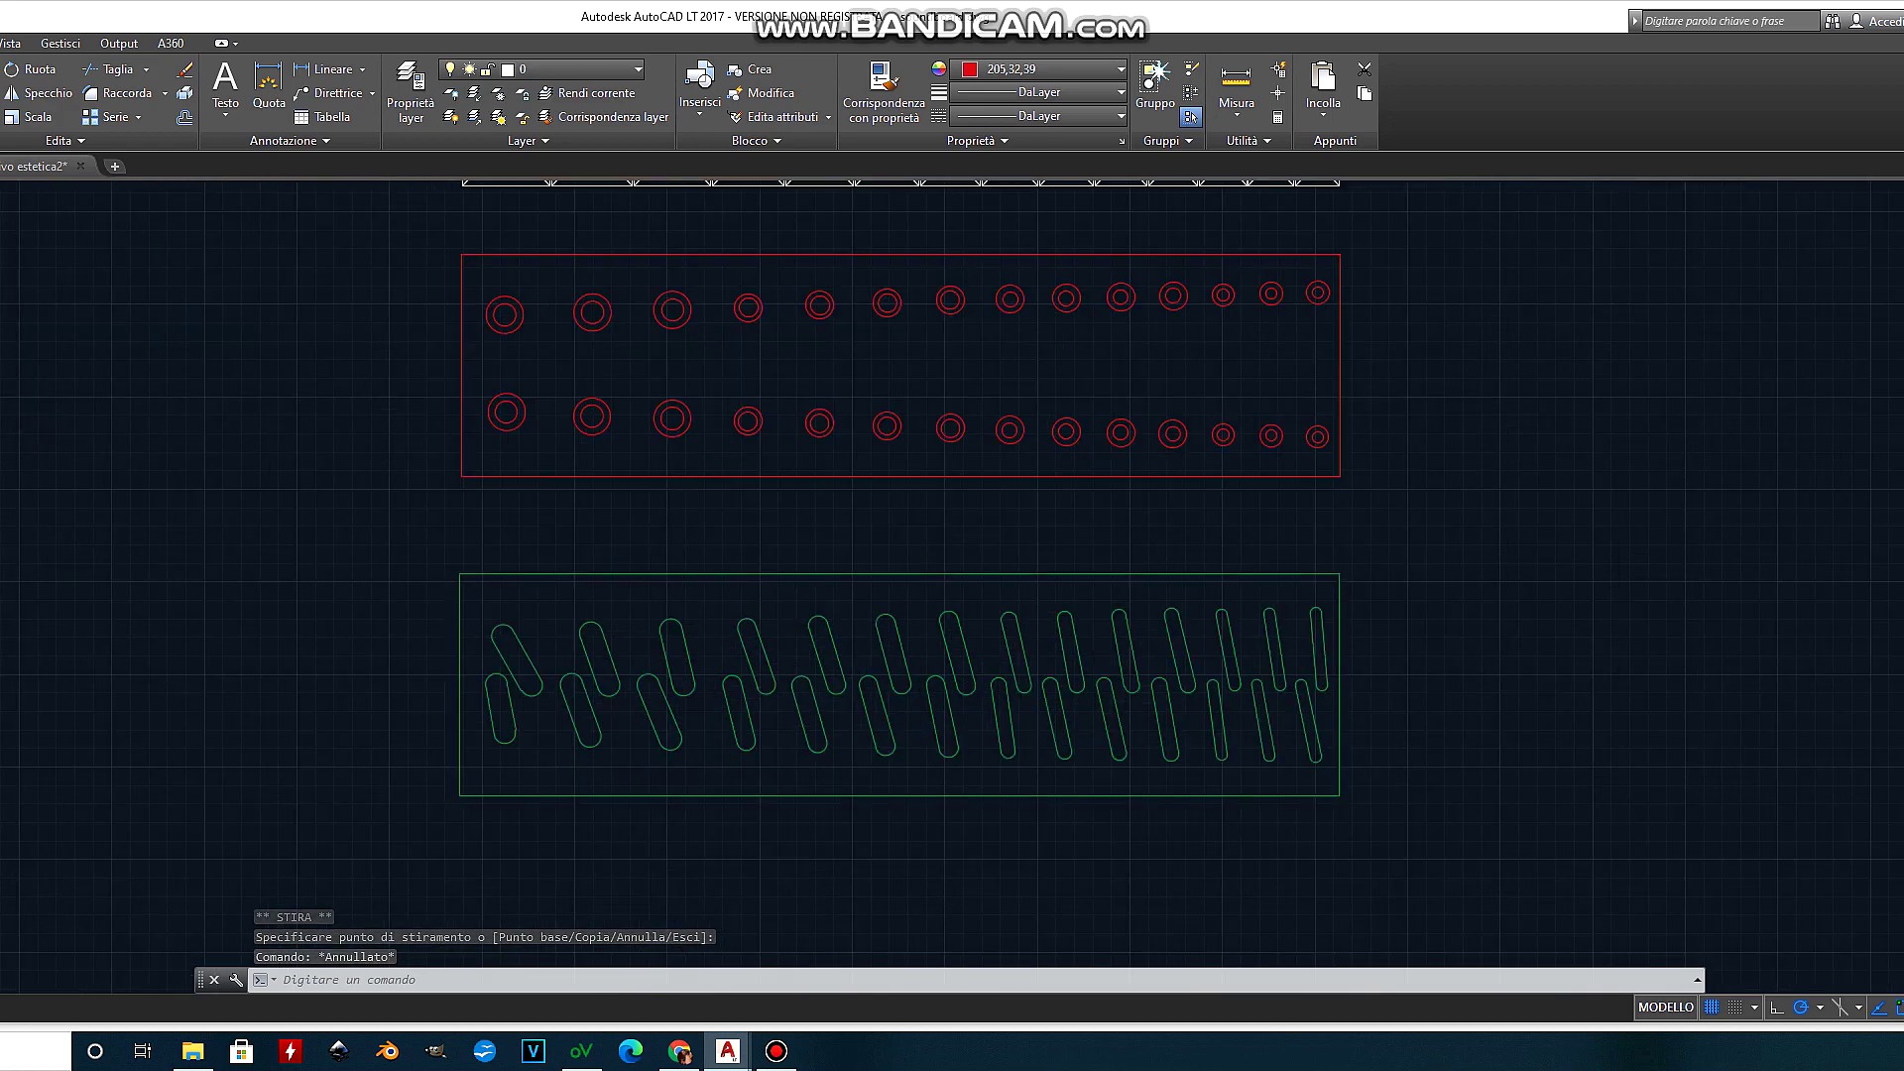
left_click(1428, 863)
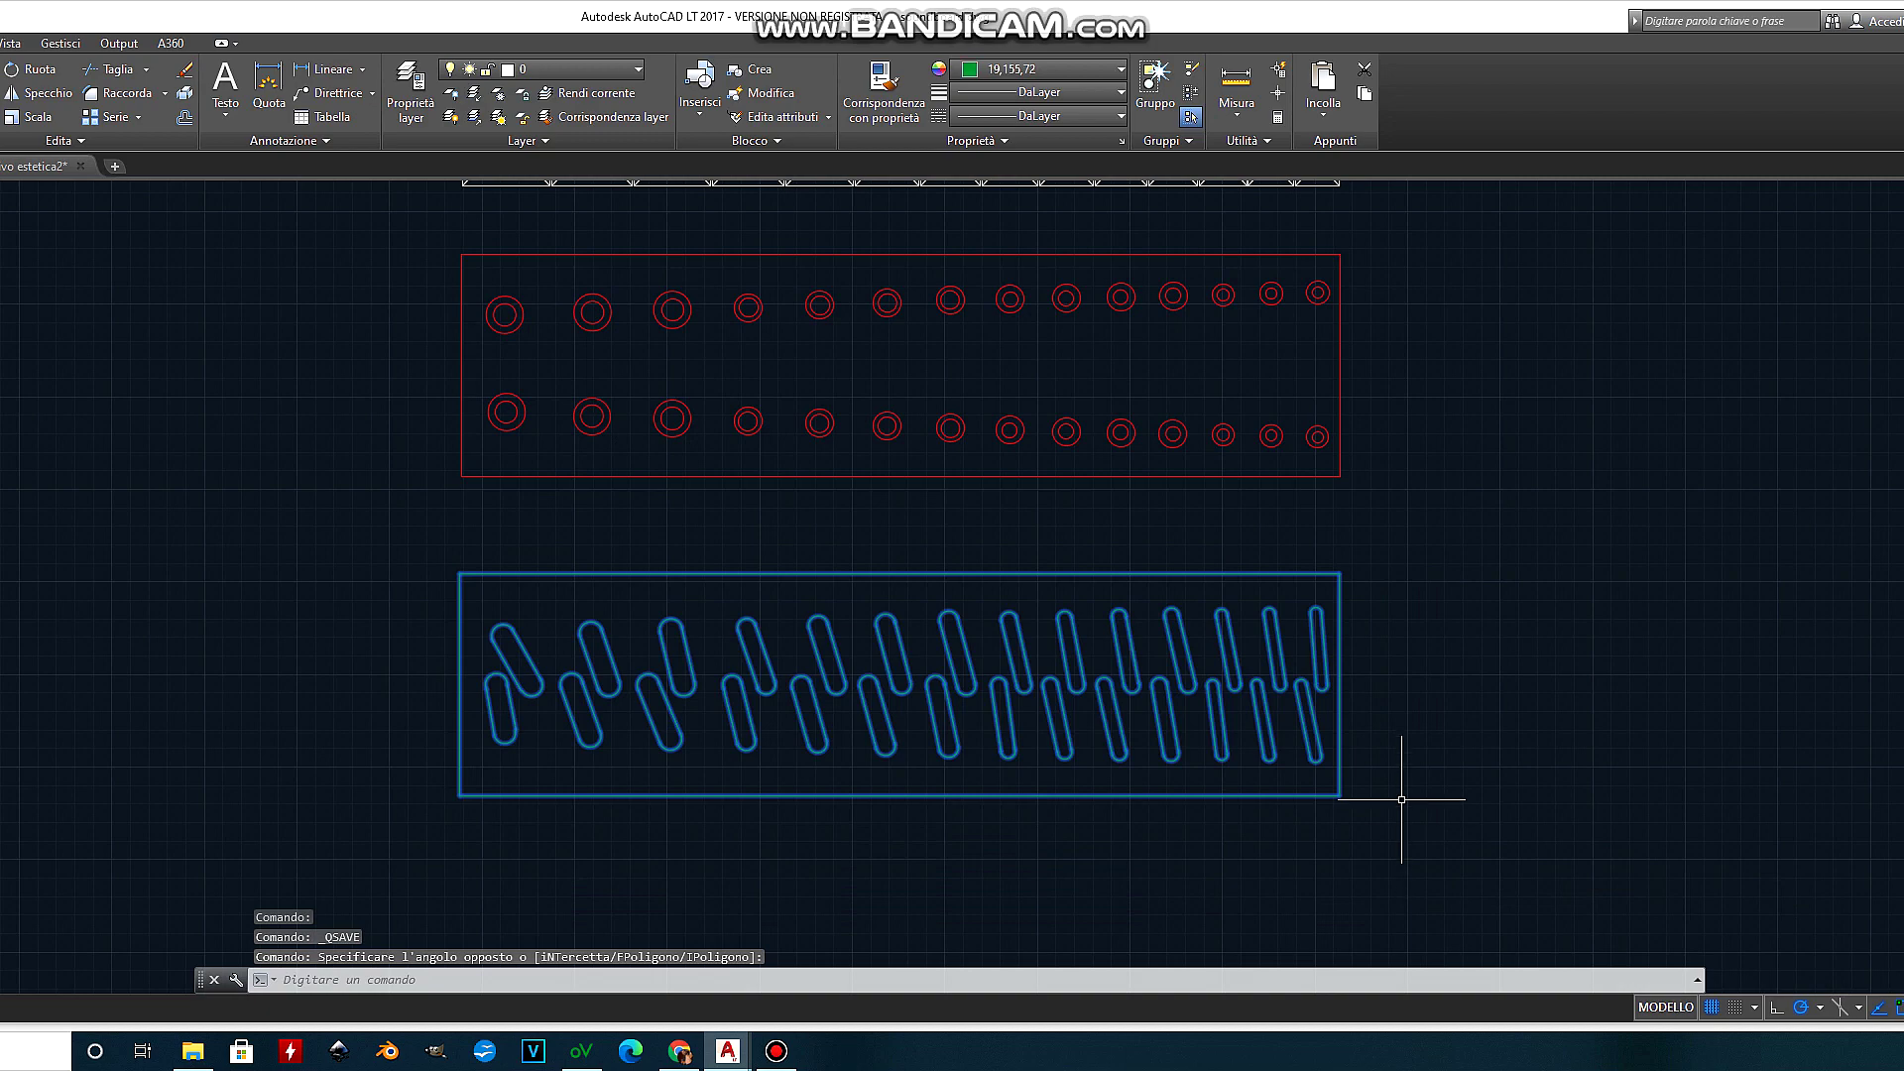
right_click(1403, 794)
left_click(1454, 503)
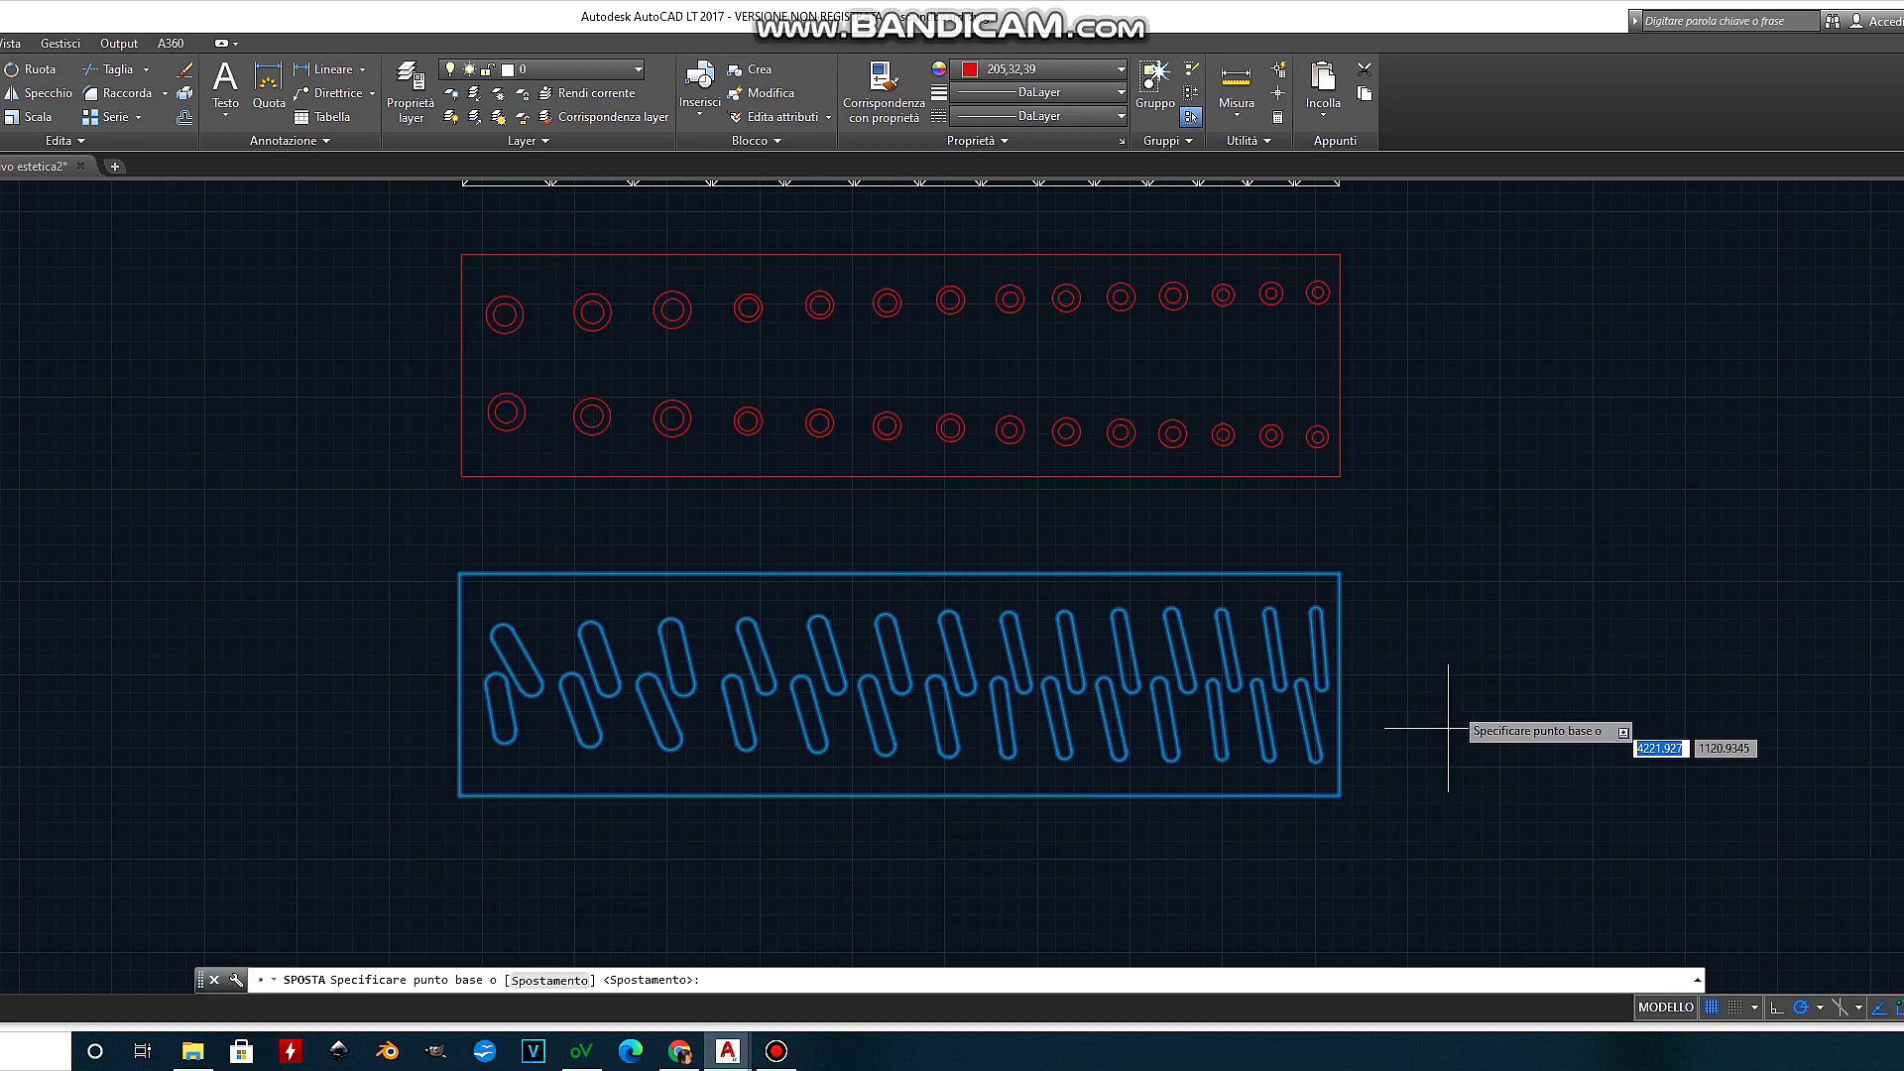
left_click(1346, 572)
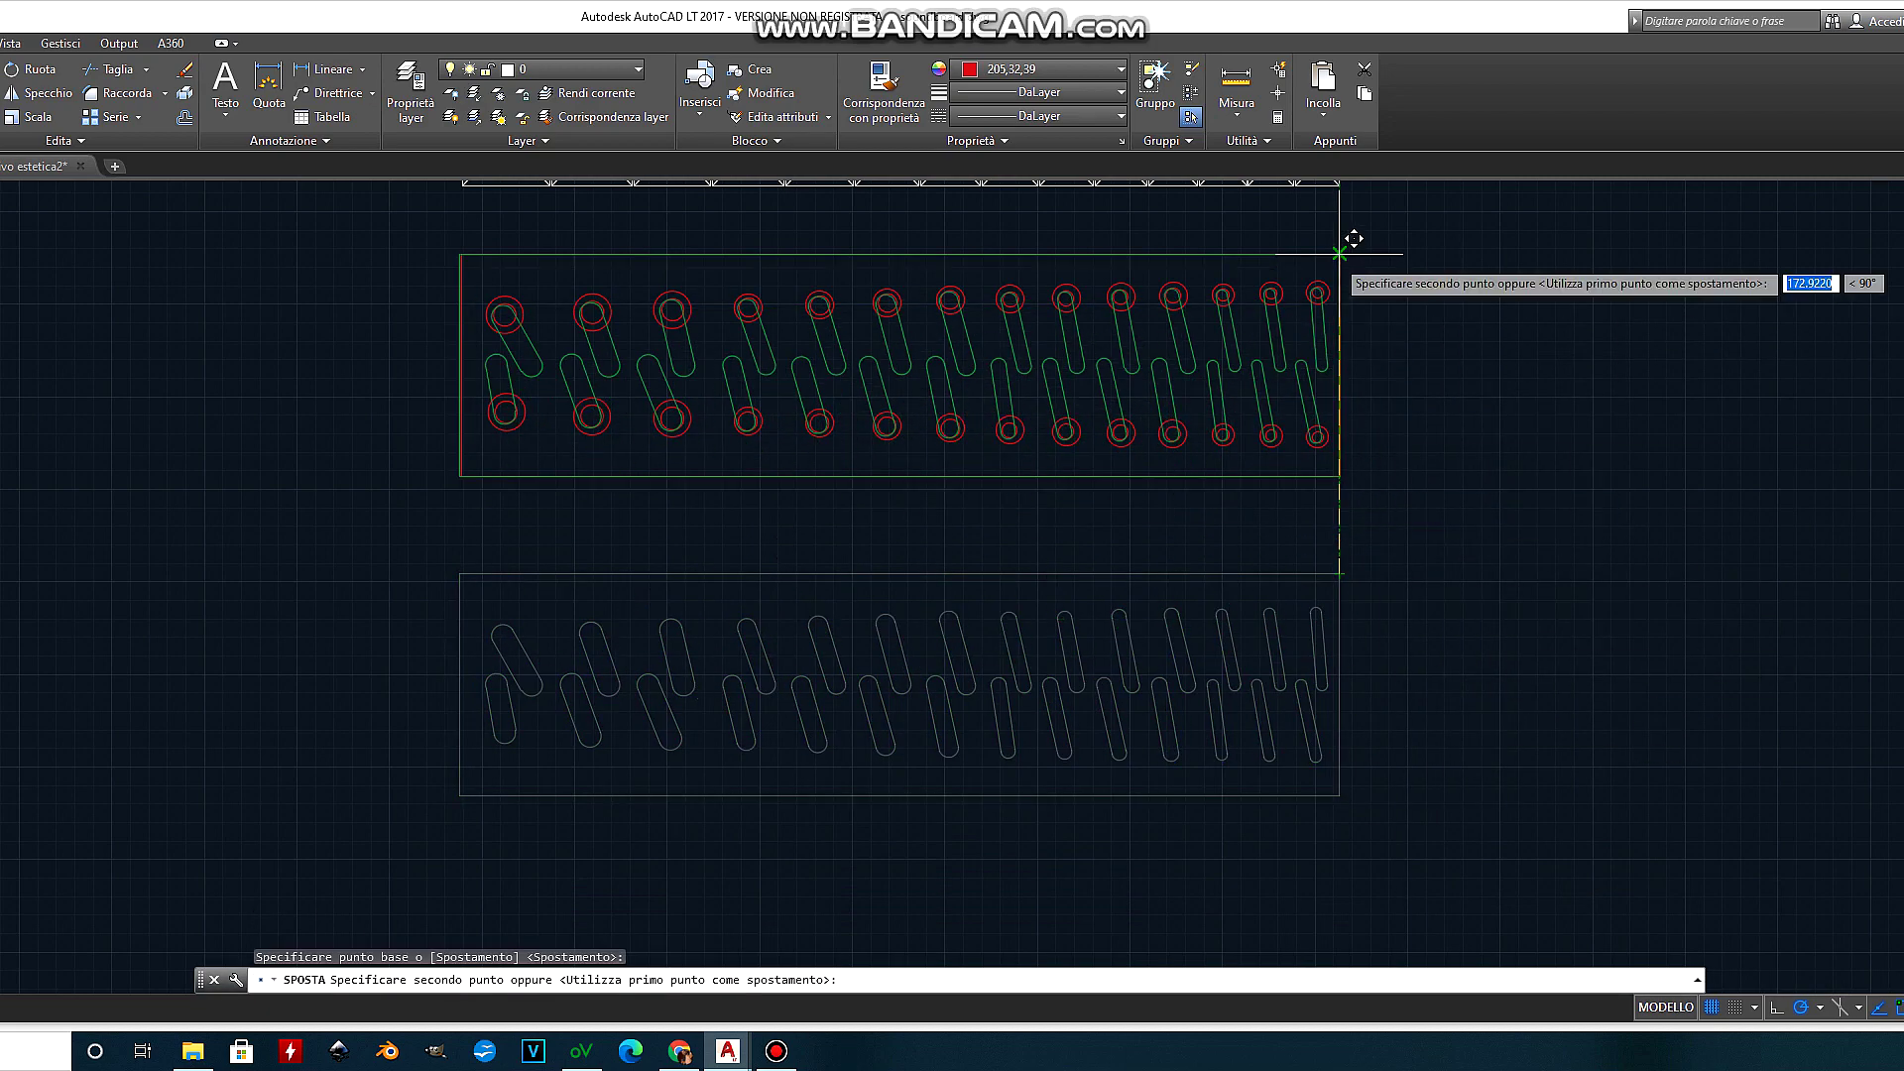
left_click(1336, 579)
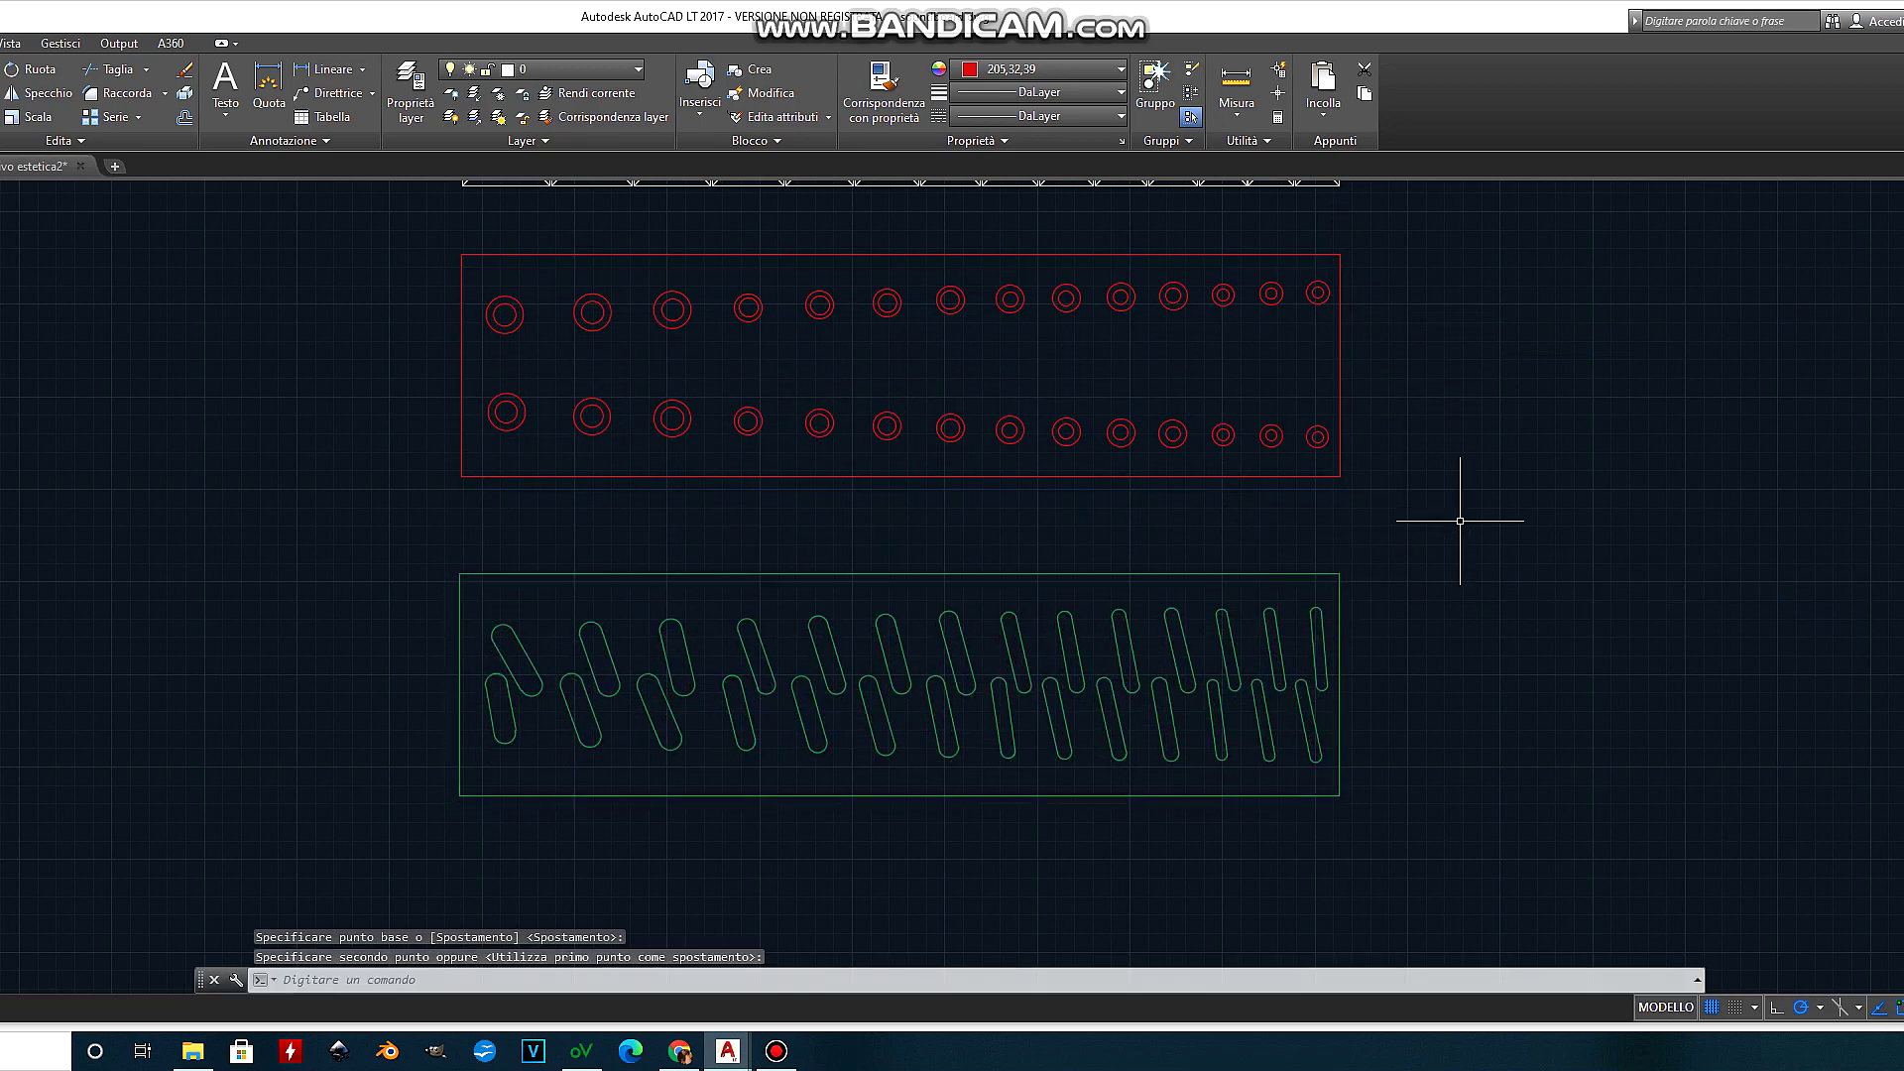
scroll(1522, 573, "down", 4)
scroll(1544, 479, "up", 2)
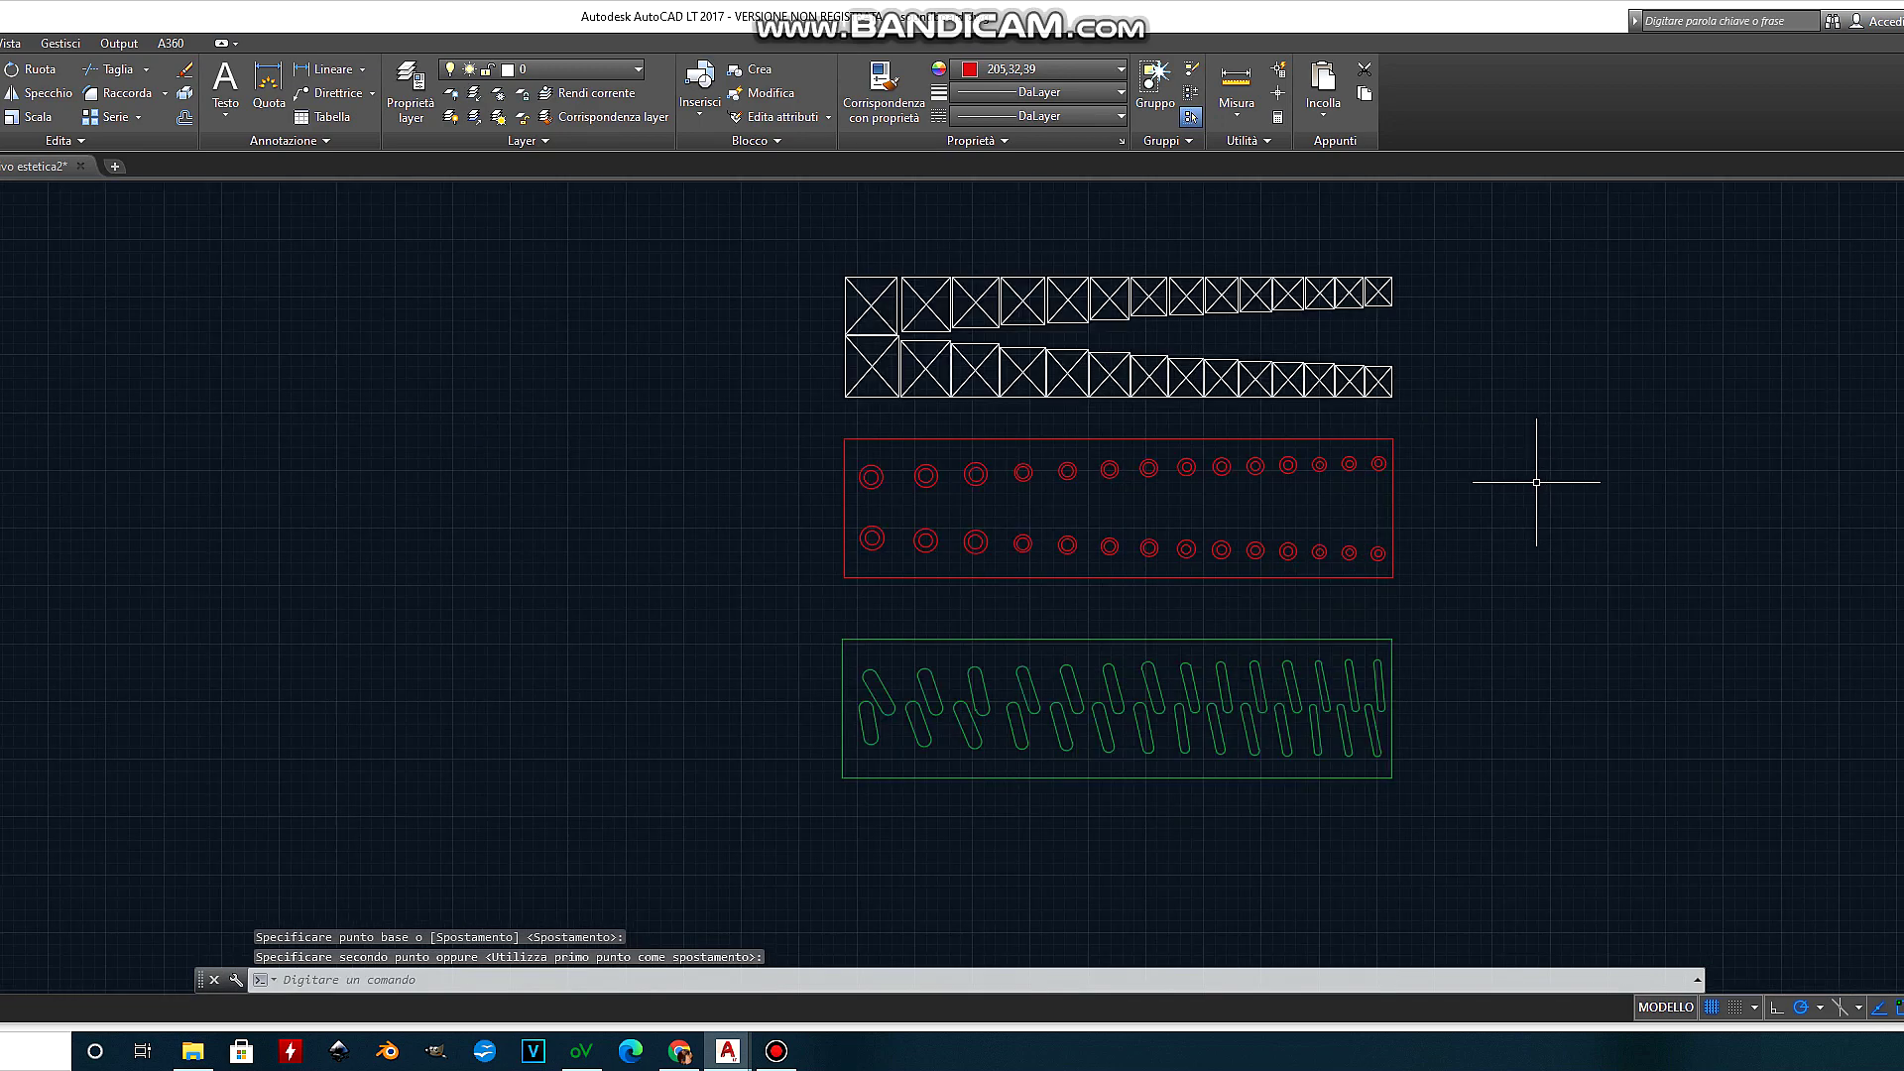
scroll(1536, 482, "up", 3)
scroll(1509, 603, "down", 2)
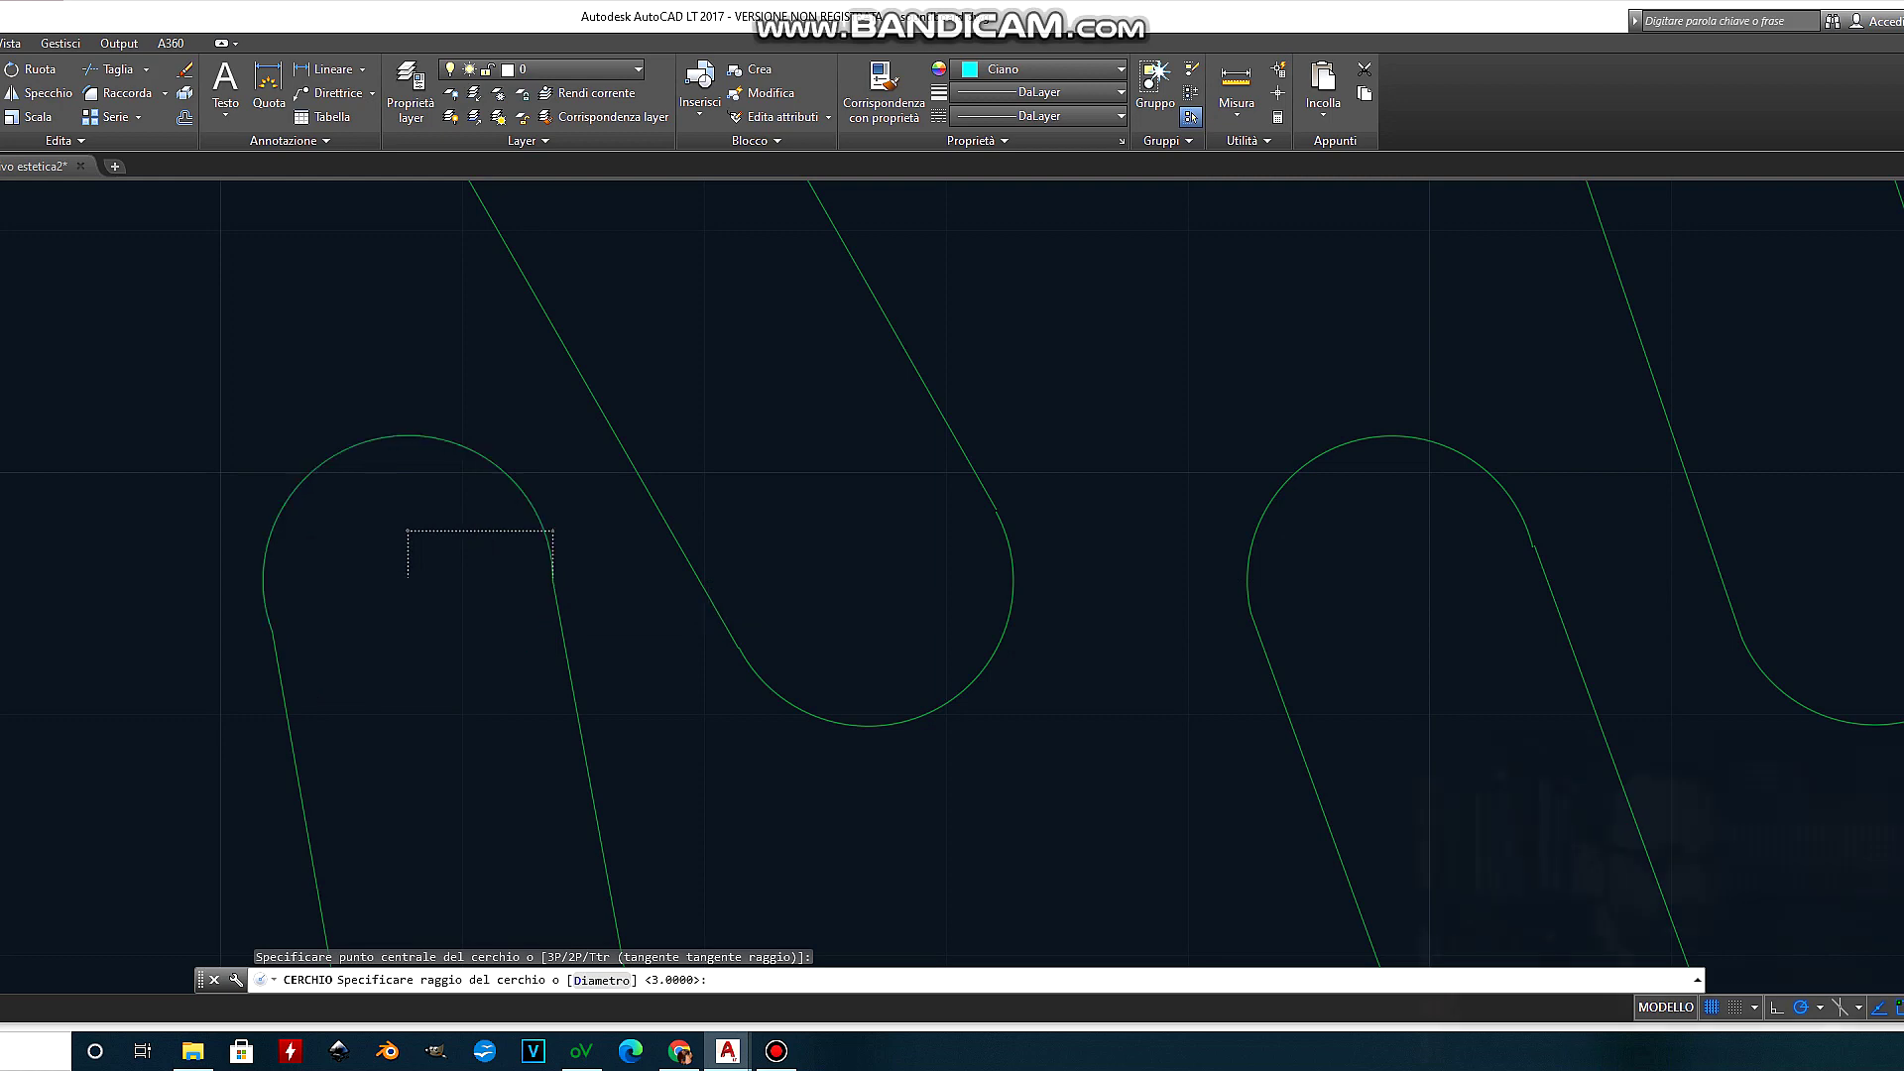
Step: Draw default-radius cyan circles on the next slot-end arcs along the lower panel
key("Return")
key("Return")
left_click(867, 580)
key("Return")
key("Return")
left_click(1394, 580)
key("Return")
key("Return")
middle_click_drag(1873, 580, 1141, 605)
left_click(1140, 604)
key("Return")
key("Return")
Step: Add a radius-5 circle centred inside the green slot-end arc
scroll(1382, 573, "up", 3)
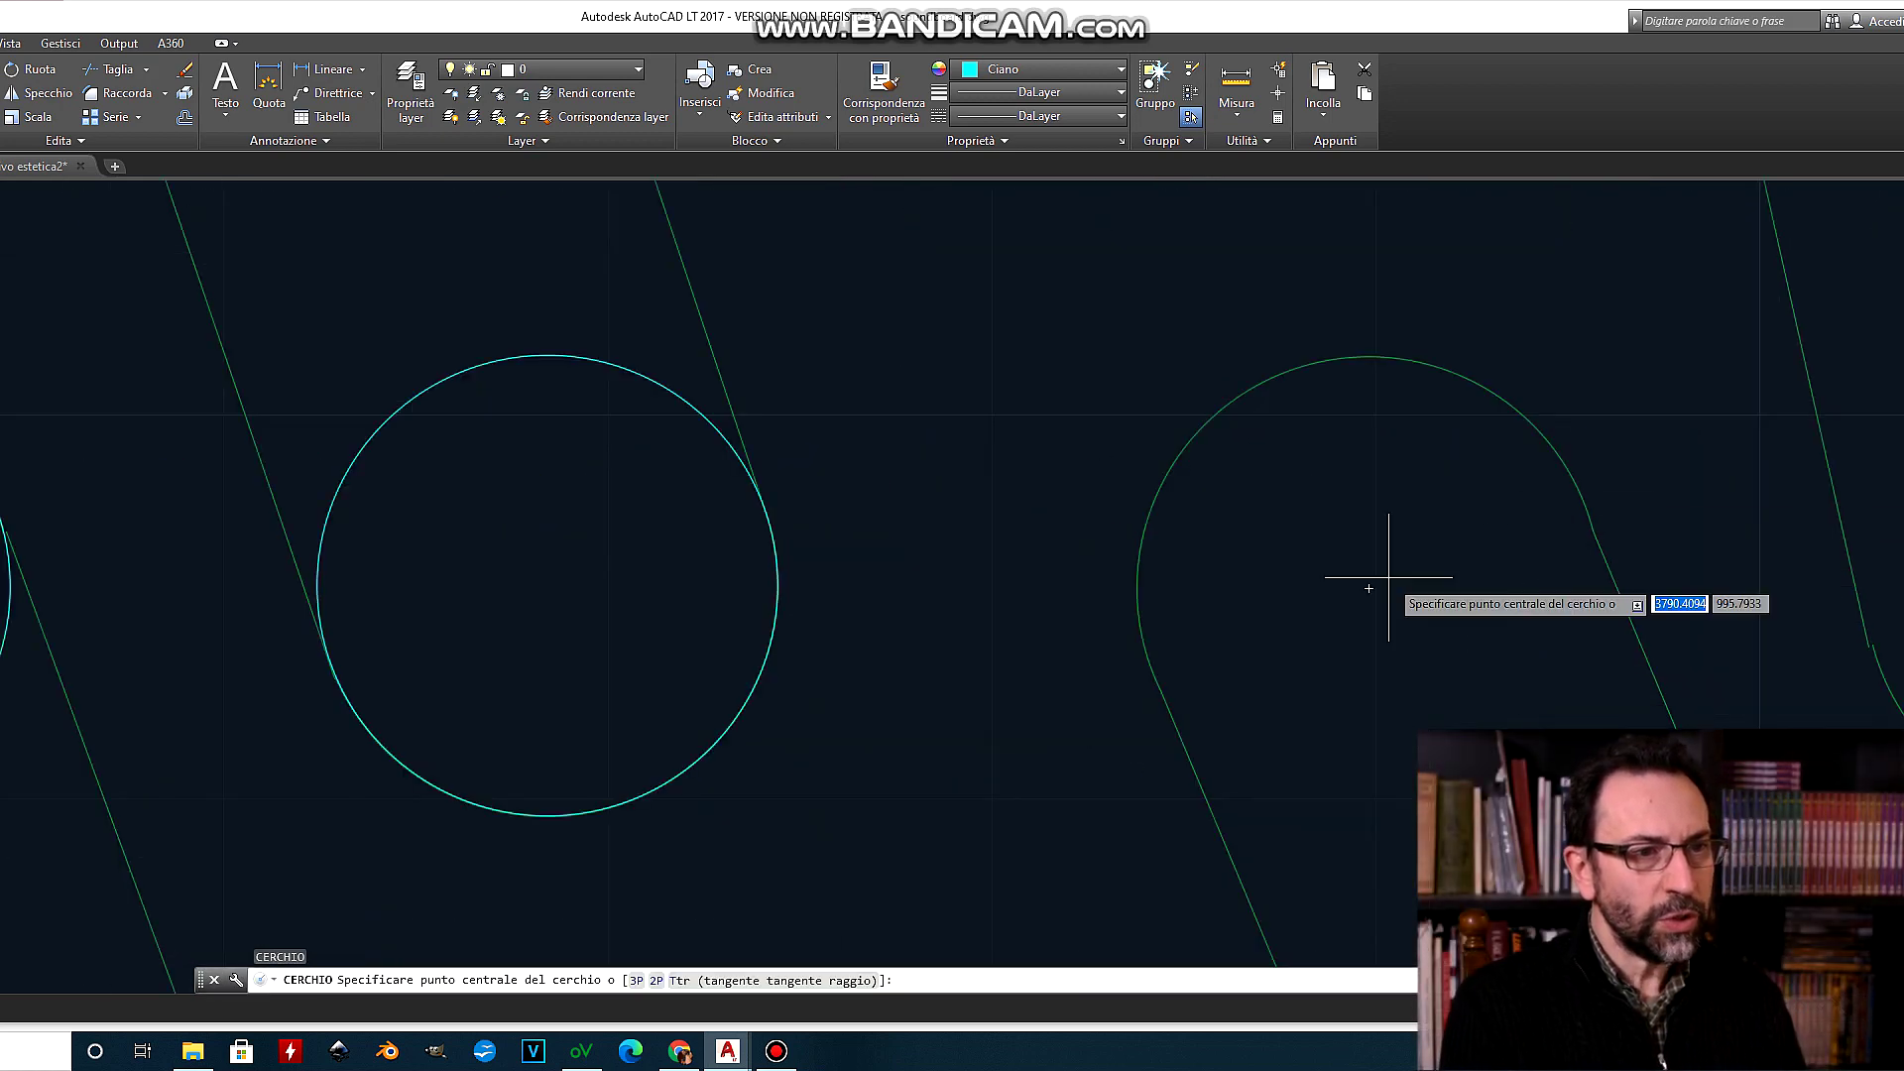
scroll(1033, 701, "down", 3)
scroll(1381, 671, "up", 5)
left_click(1381, 671)
type("5")
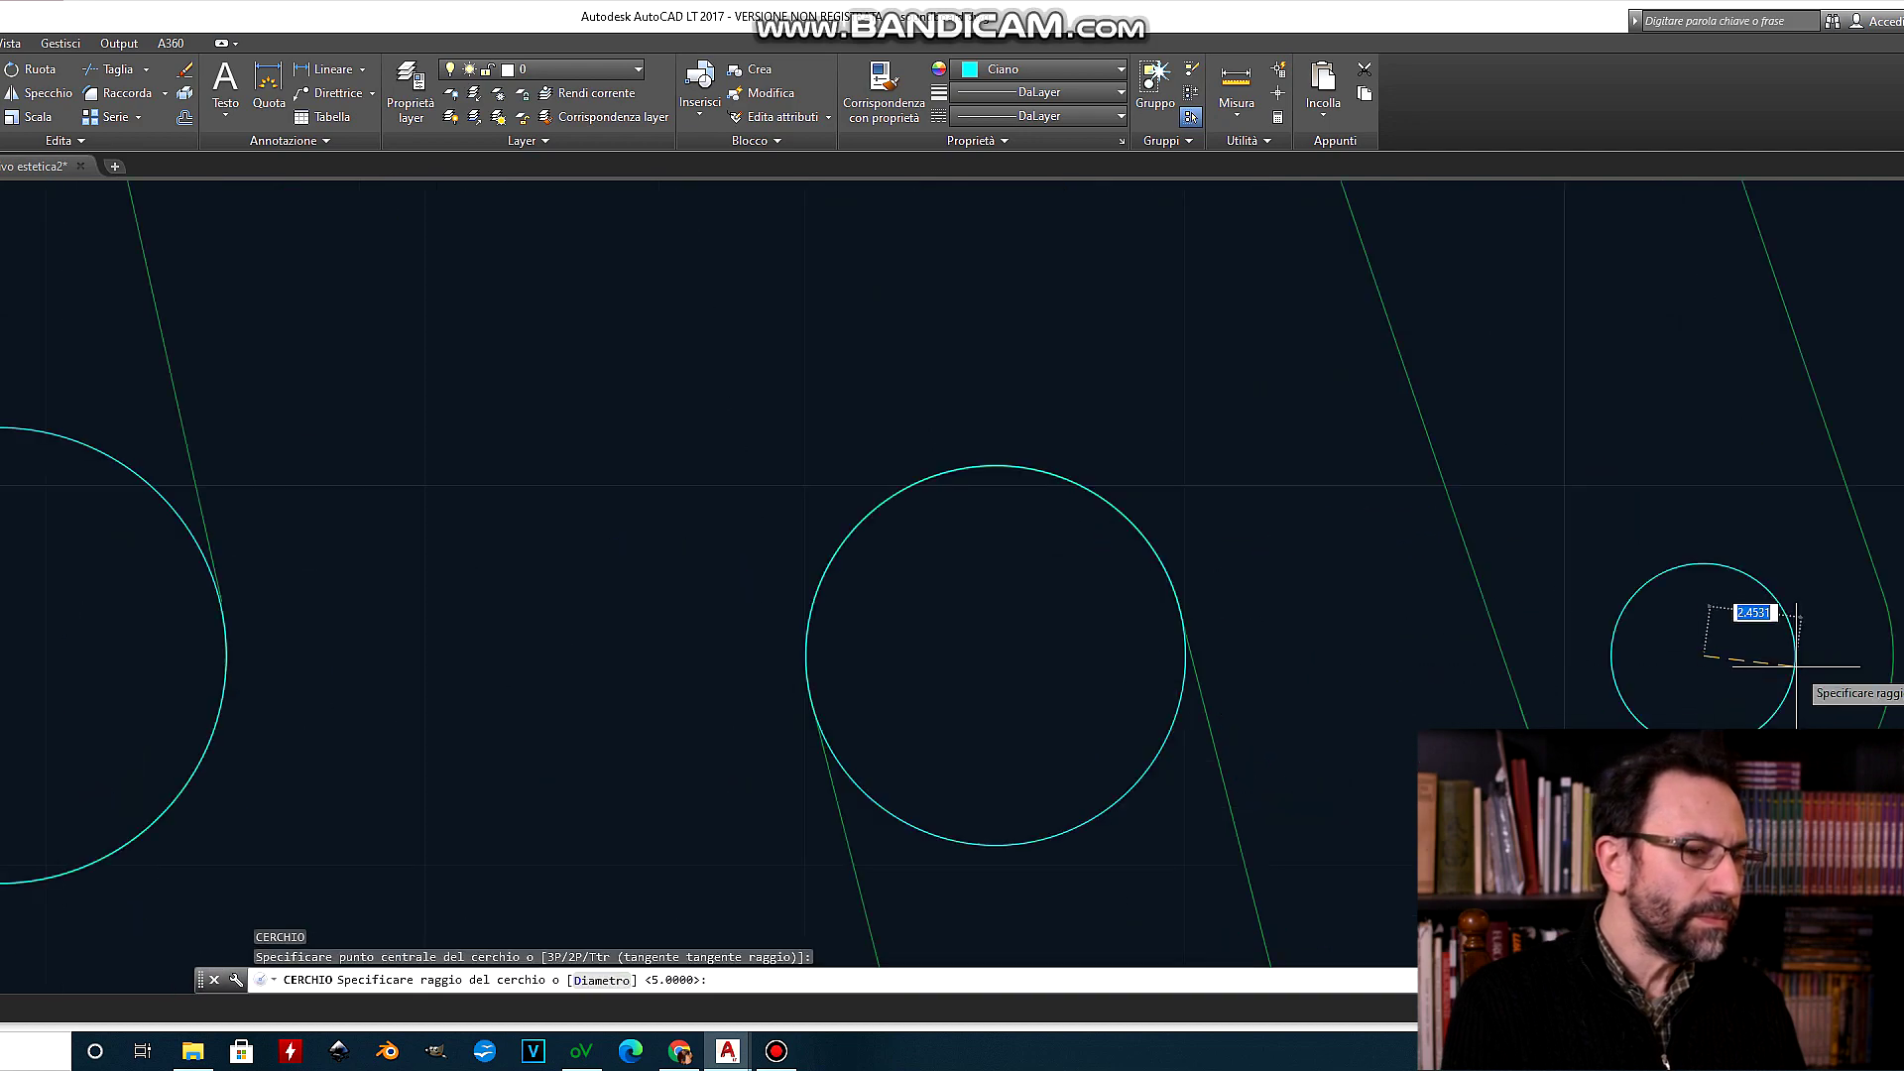
key("Return")
key("Return")
Step: Add a radius-3 circle at the following slot end and save the drawing
middle_click_drag(1657, 629, 1276, 629)
scroll(1031, 690, "down", 2)
scroll(1445, 680, "up", 3)
scroll(1508, 659, "down", 3)
scroll(1224, 702, "up", 2)
scroll(1508, 659, "down", 3)
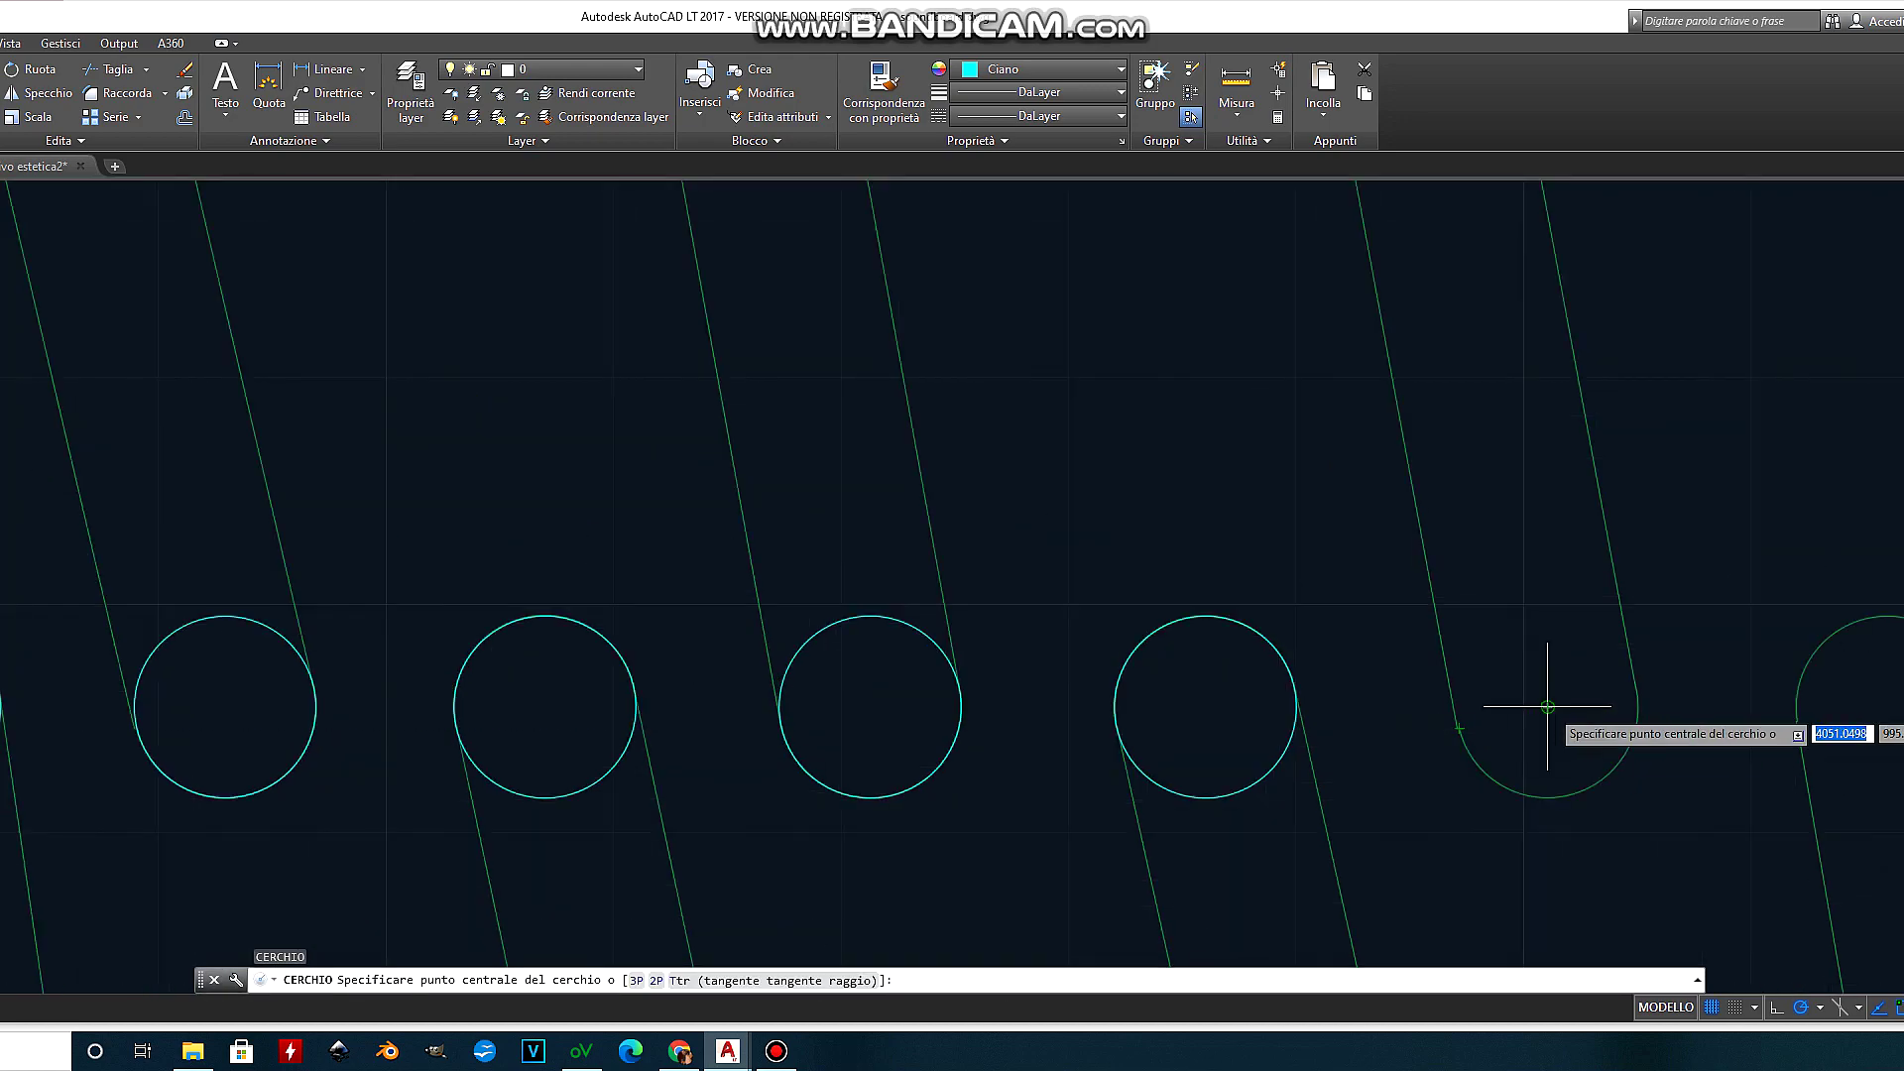
scroll(1786, 734, "down", 2)
scroll(1775, 717, "up", 4)
scroll(1524, 751, "up", 1)
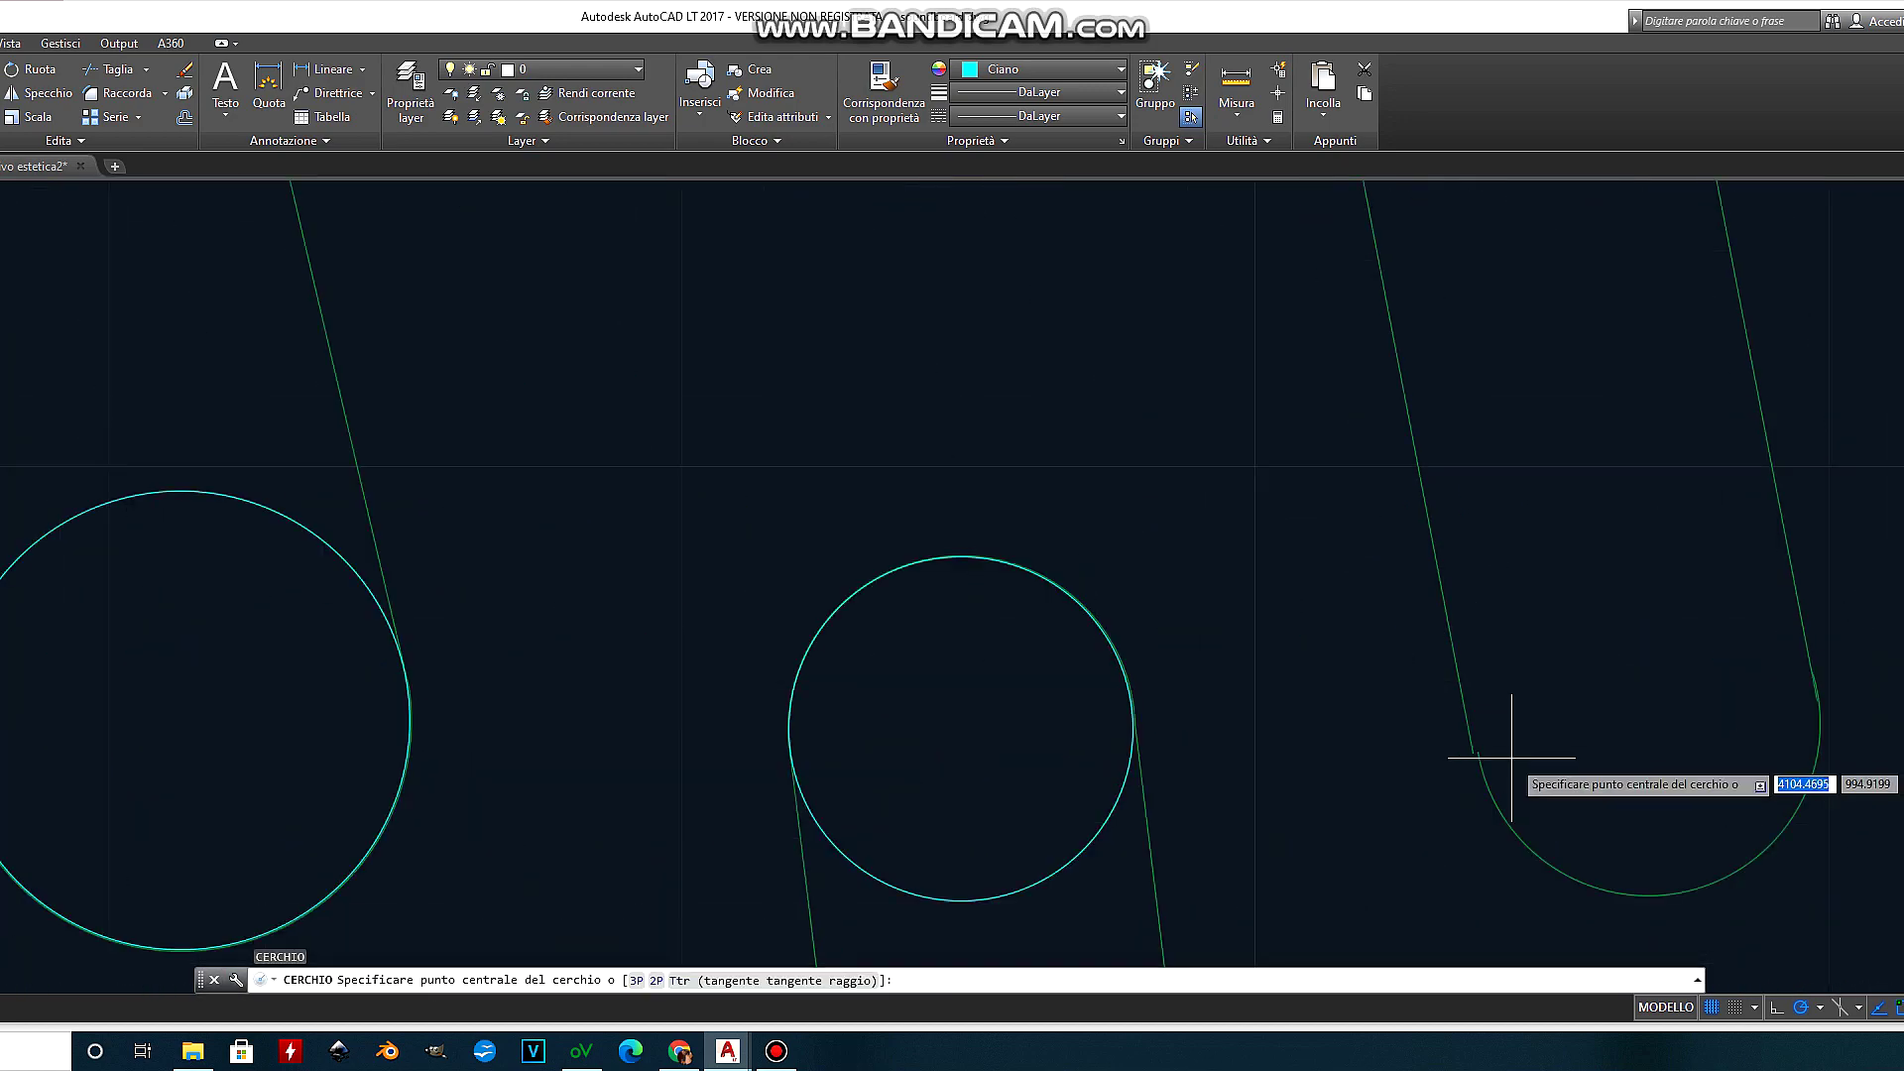
scroll(1740, 735, "down", 2)
scroll(1865, 667, "down", 2)
scroll(1577, 679, "down", 1)
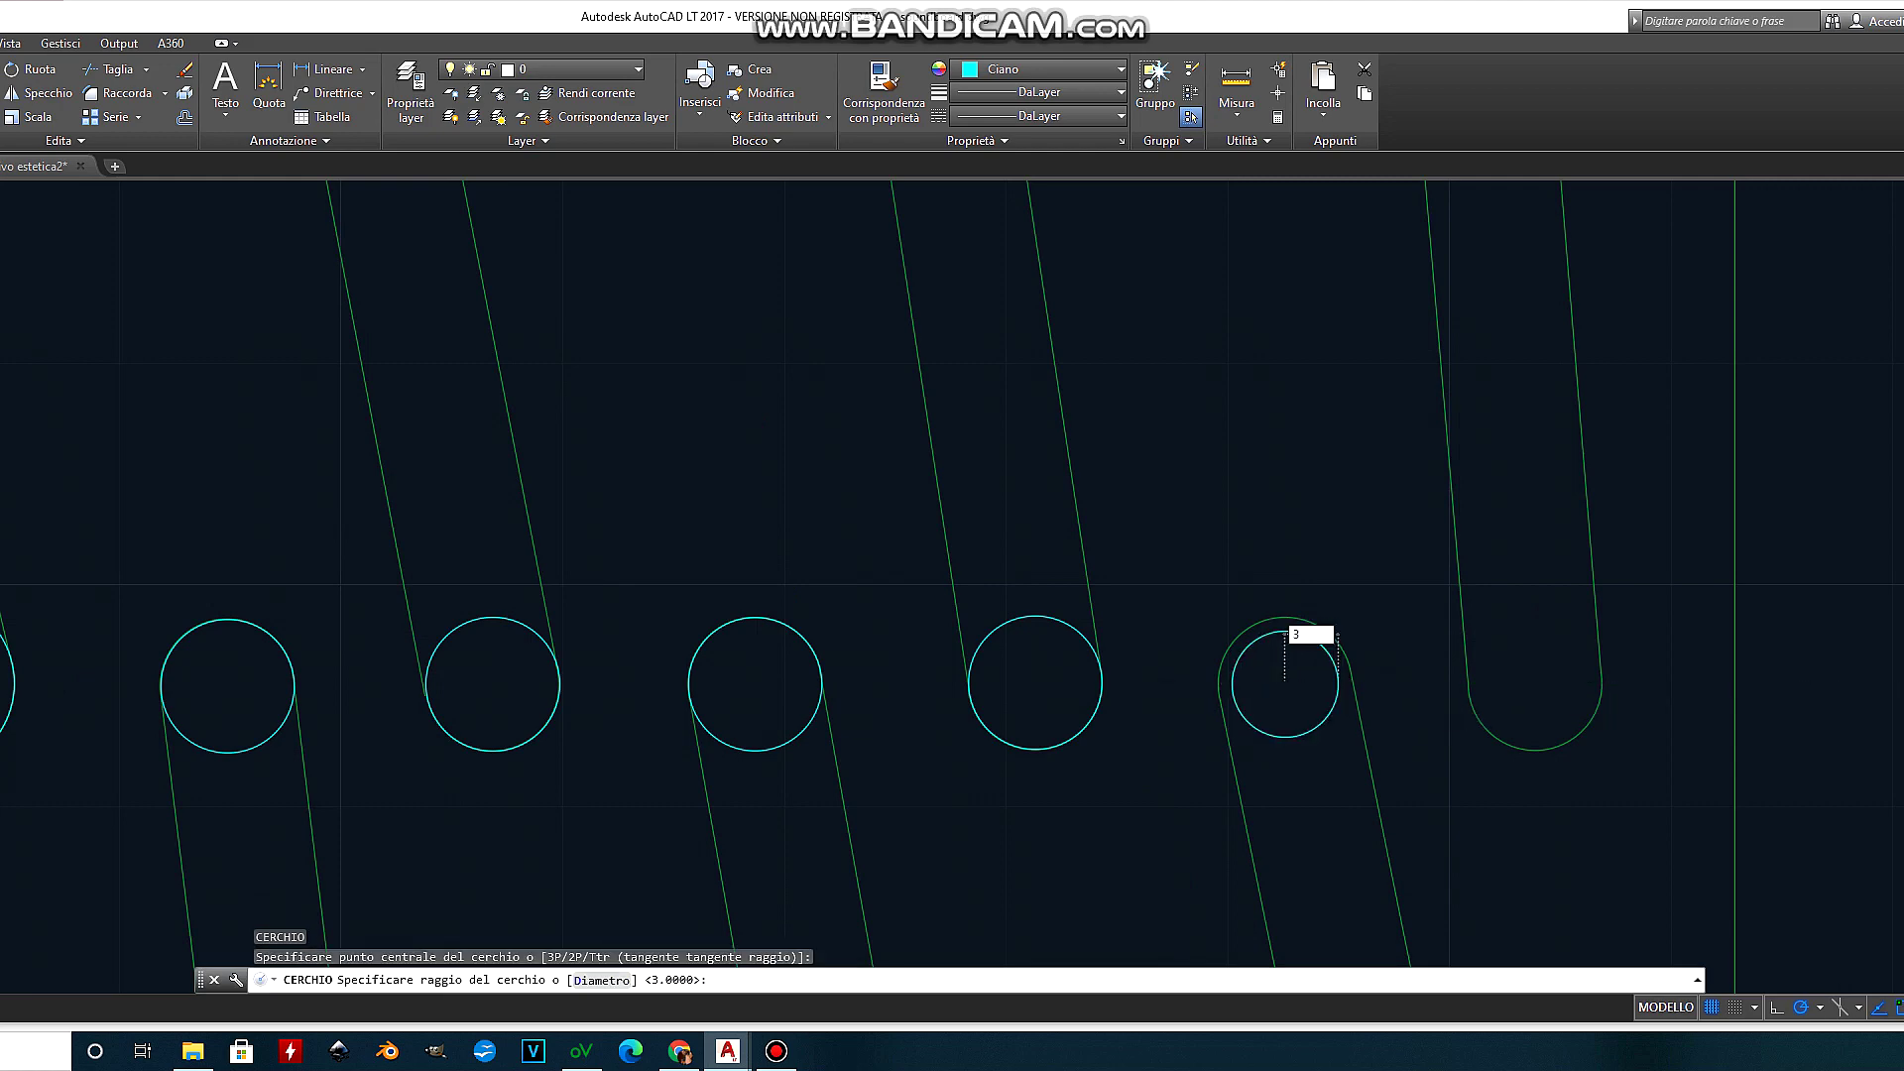
type("3")
key("Return")
scroll(1261, 732, "down", 4)
scroll(418, 676, "up", 4)
key("ctrl+s")
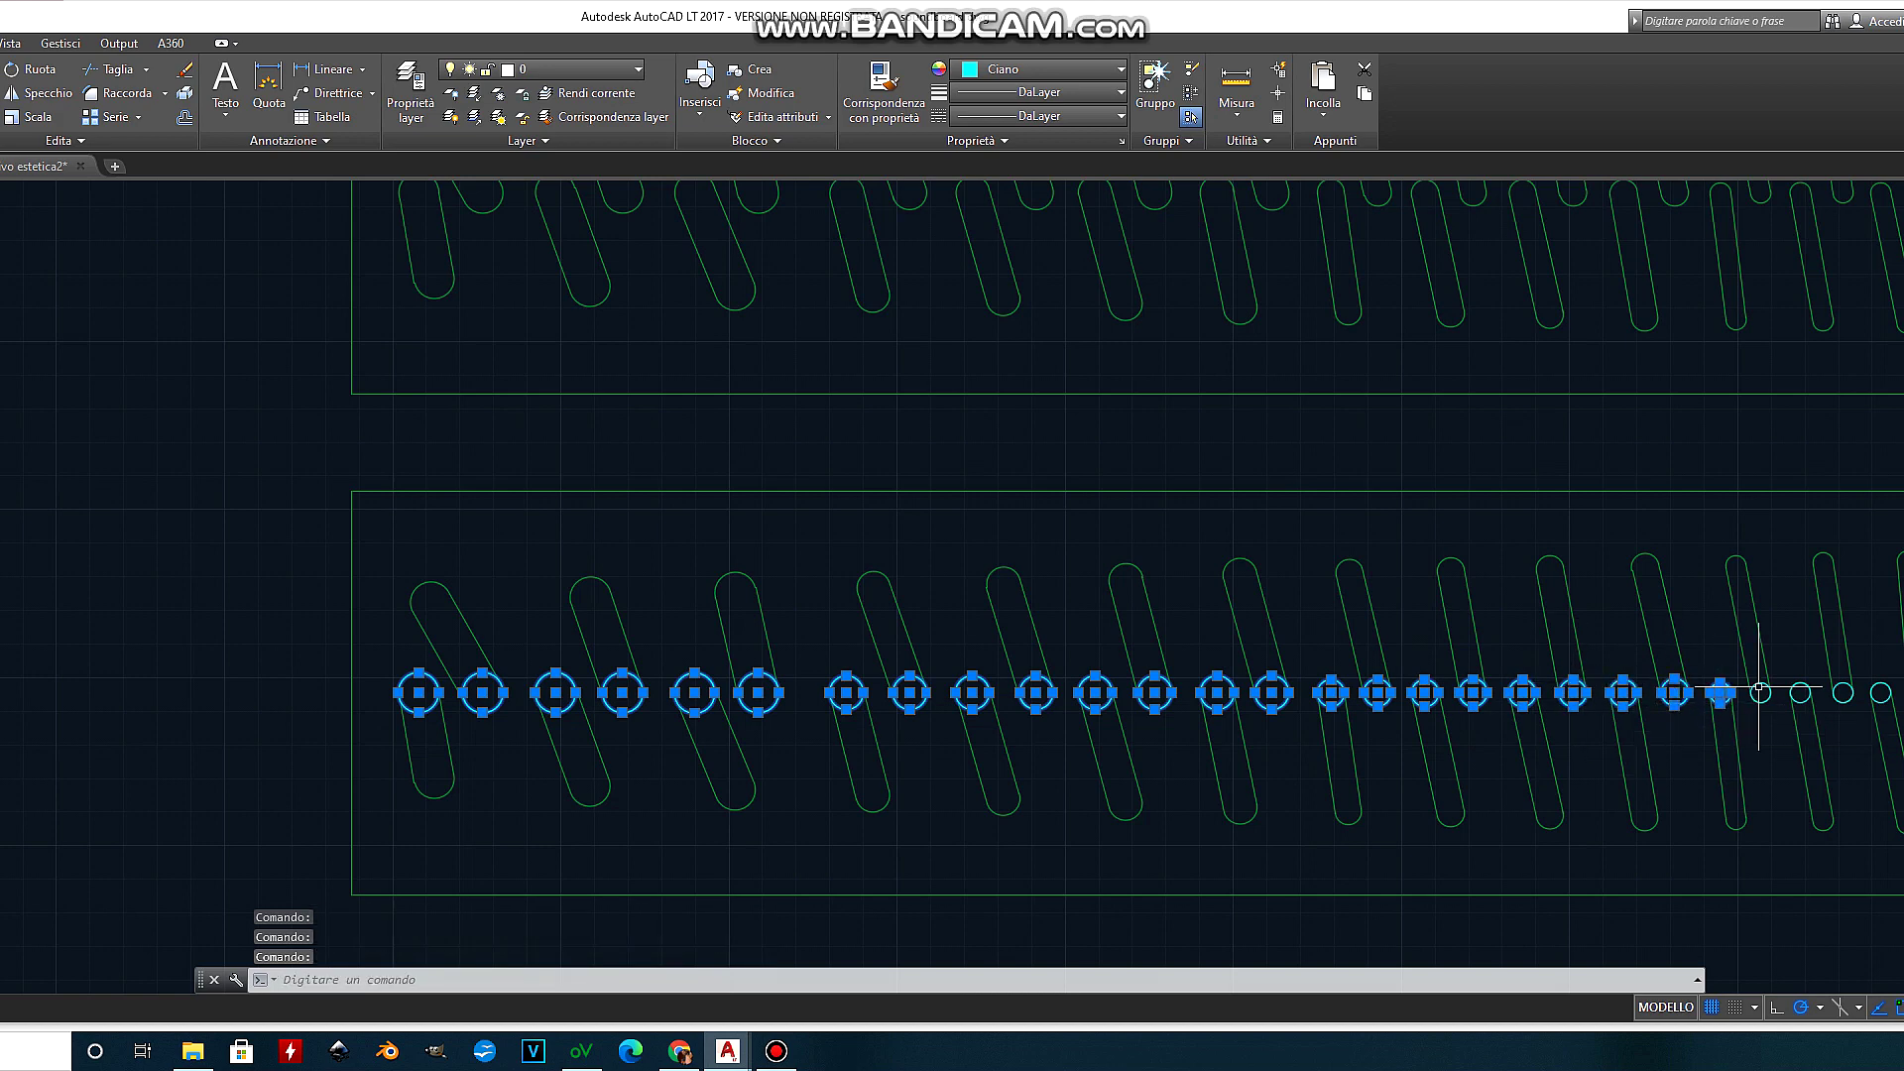
Step: Paste the copied circle row and panel outline below the slotted panels, then save
left_click(352, 489)
right_click(491, 433)
scroll(745, 462, "down", 6)
right_click(659, 201)
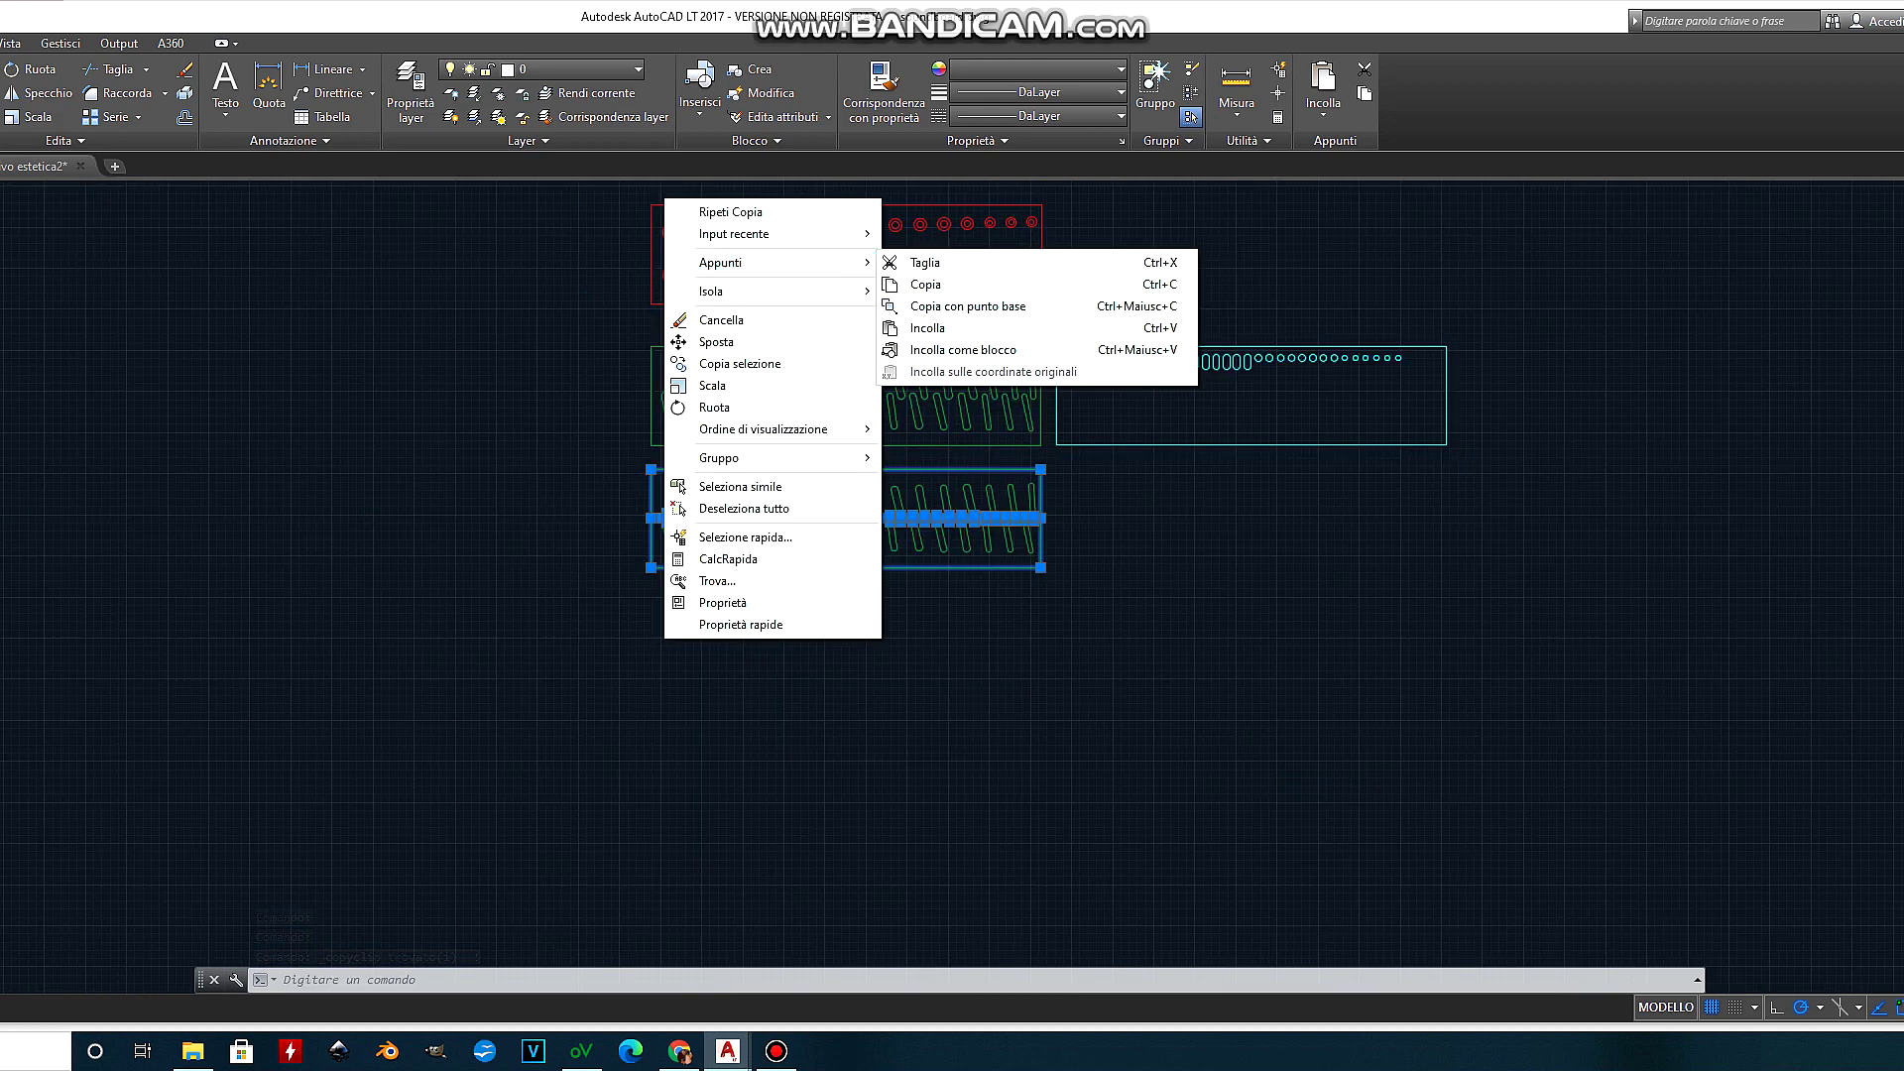
left_click(928, 327)
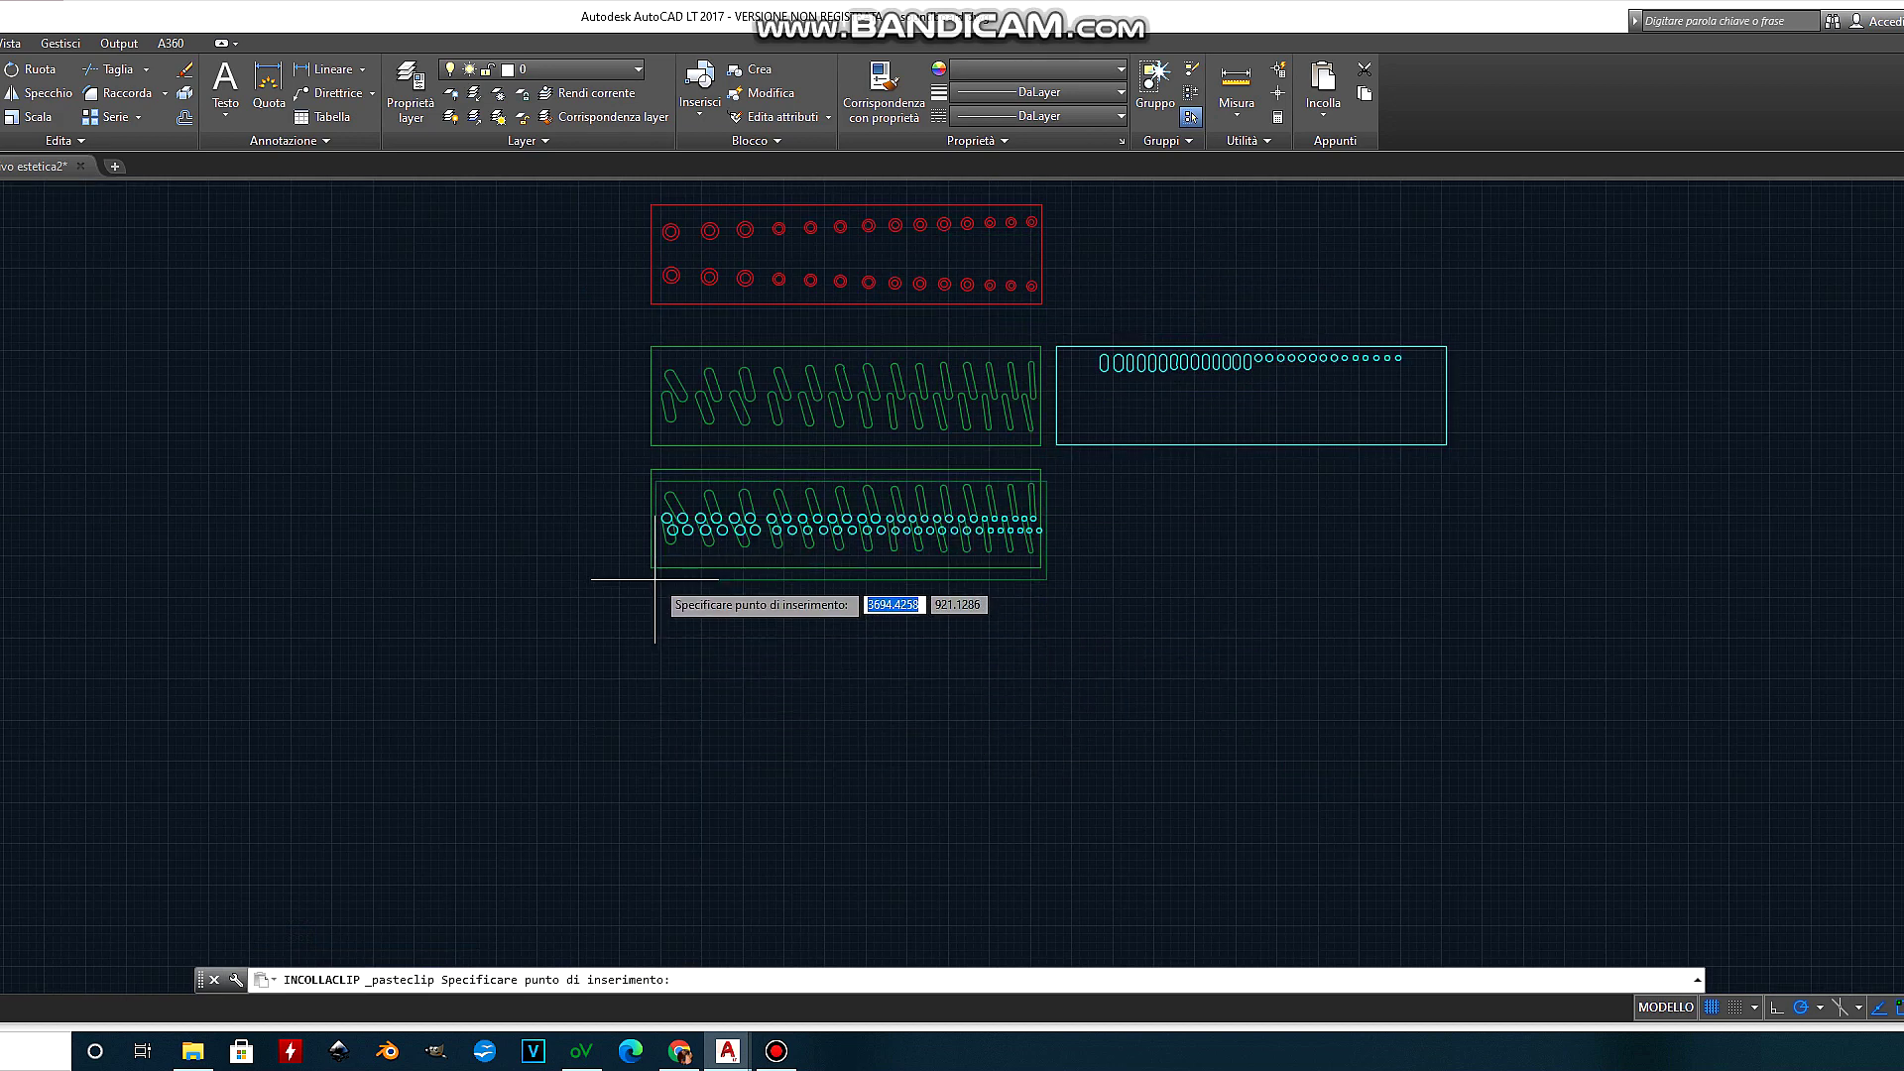
left_click(651, 705)
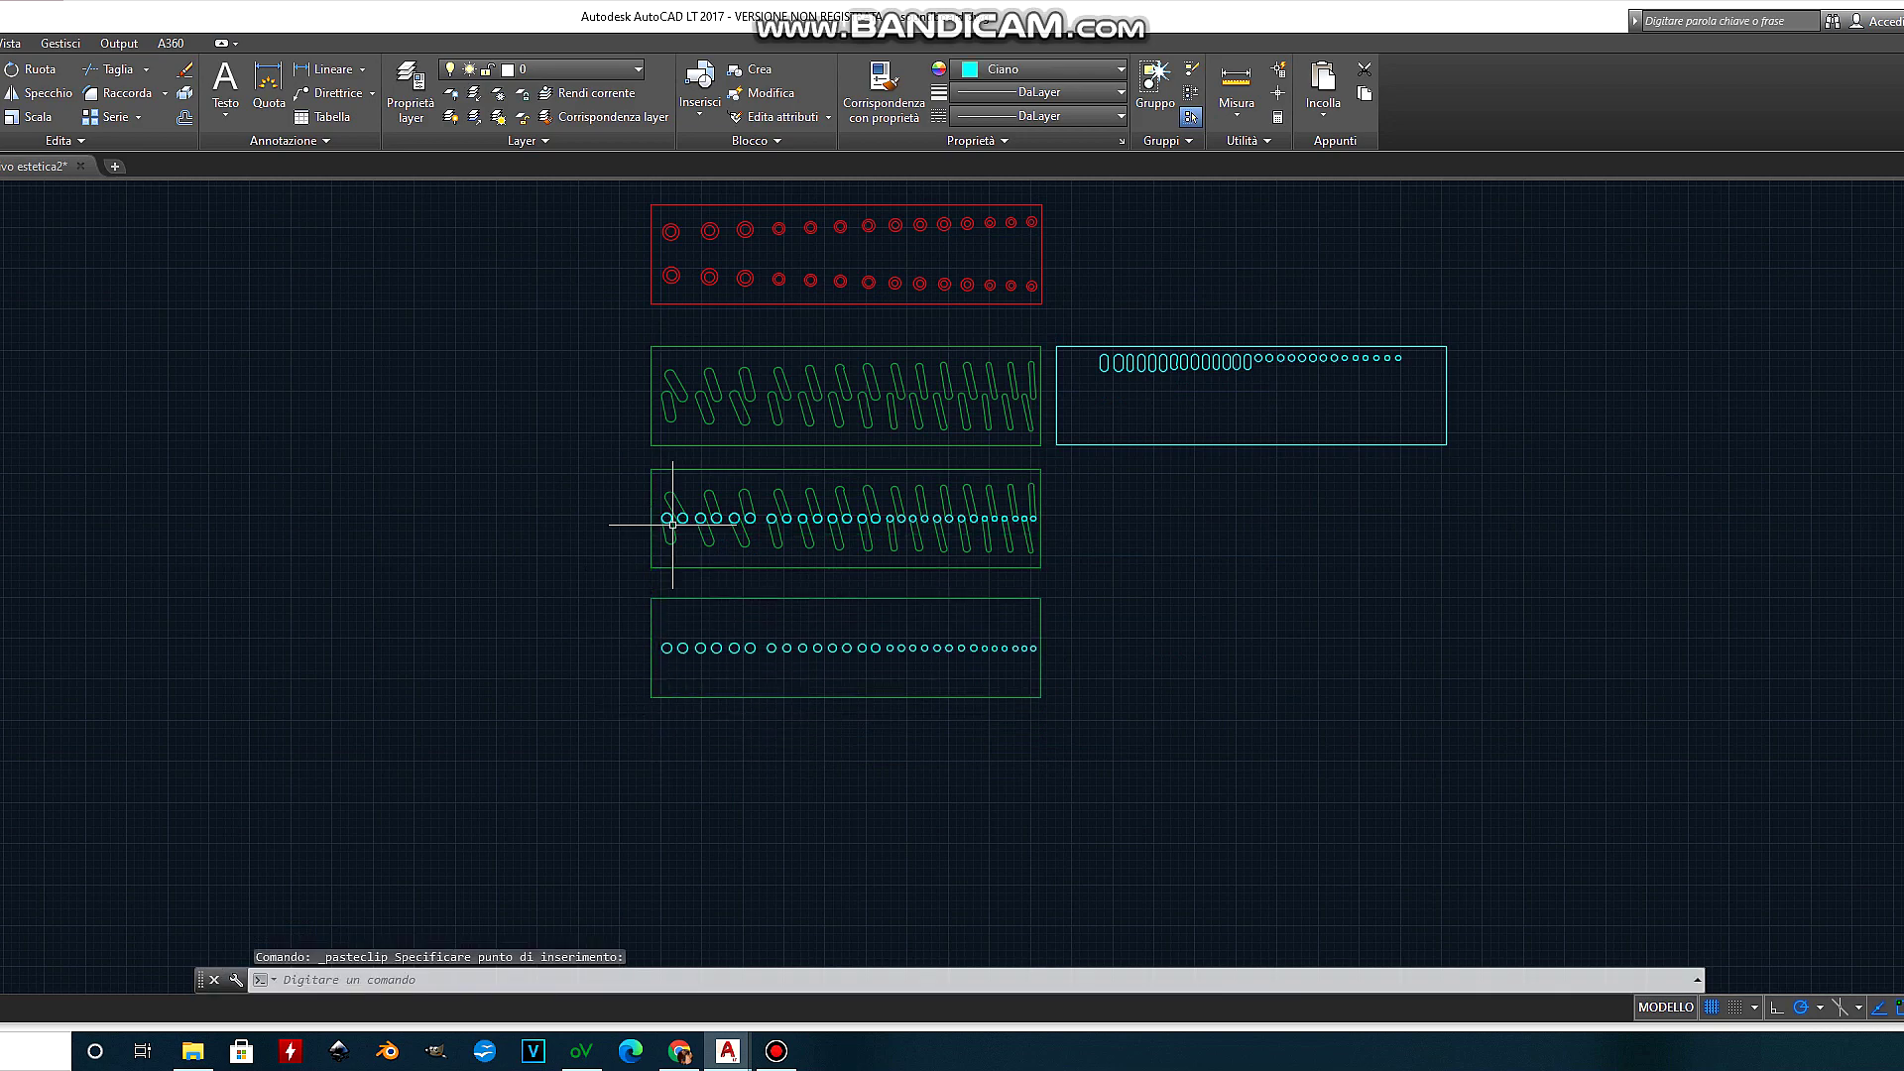
key("ctrl+s")
Step: Window-select the duplicate slotted panel and erase it
scroll(297, 645, "up", 2)
left_click(843, 370)
left_click(1607, 541)
right_click(1617, 550)
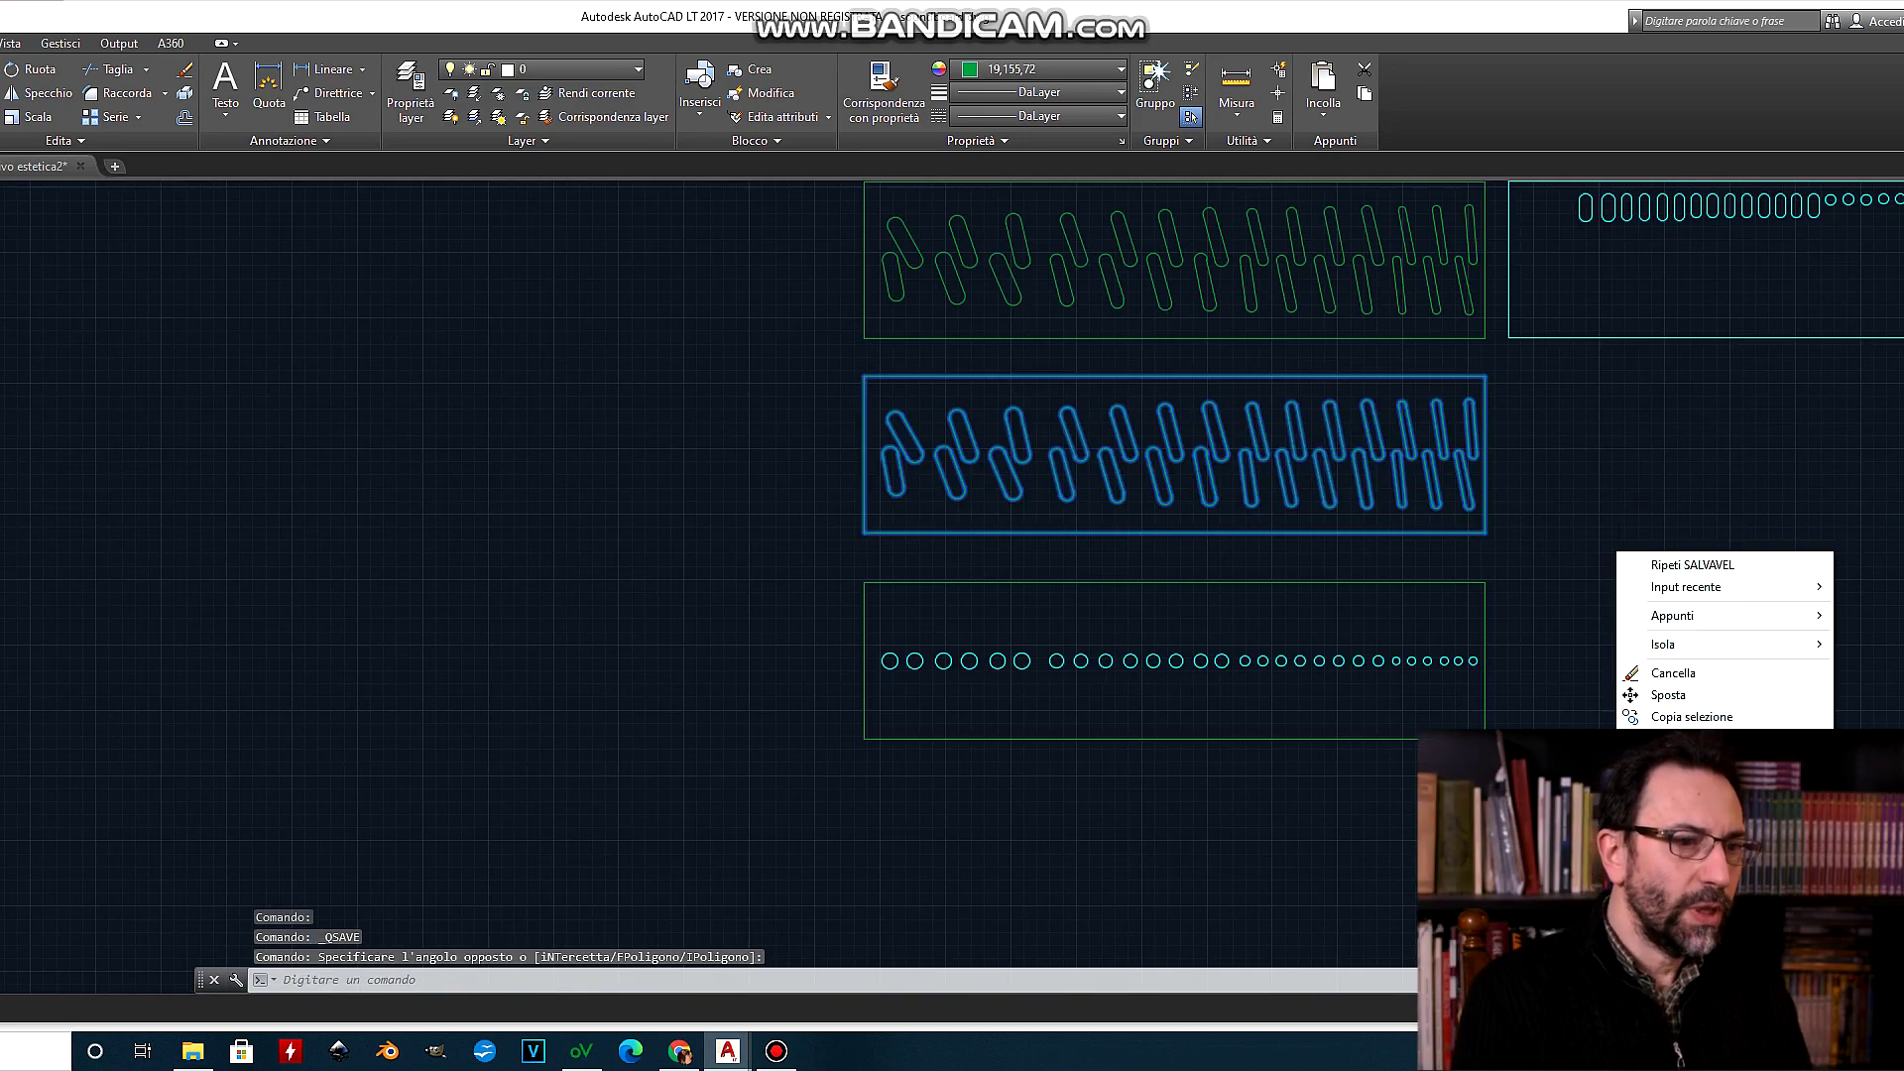
left_click(1652, 670)
Step: Change the new circle panel's colour to Magenta
left_click(825, 514)
left_click(1539, 762)
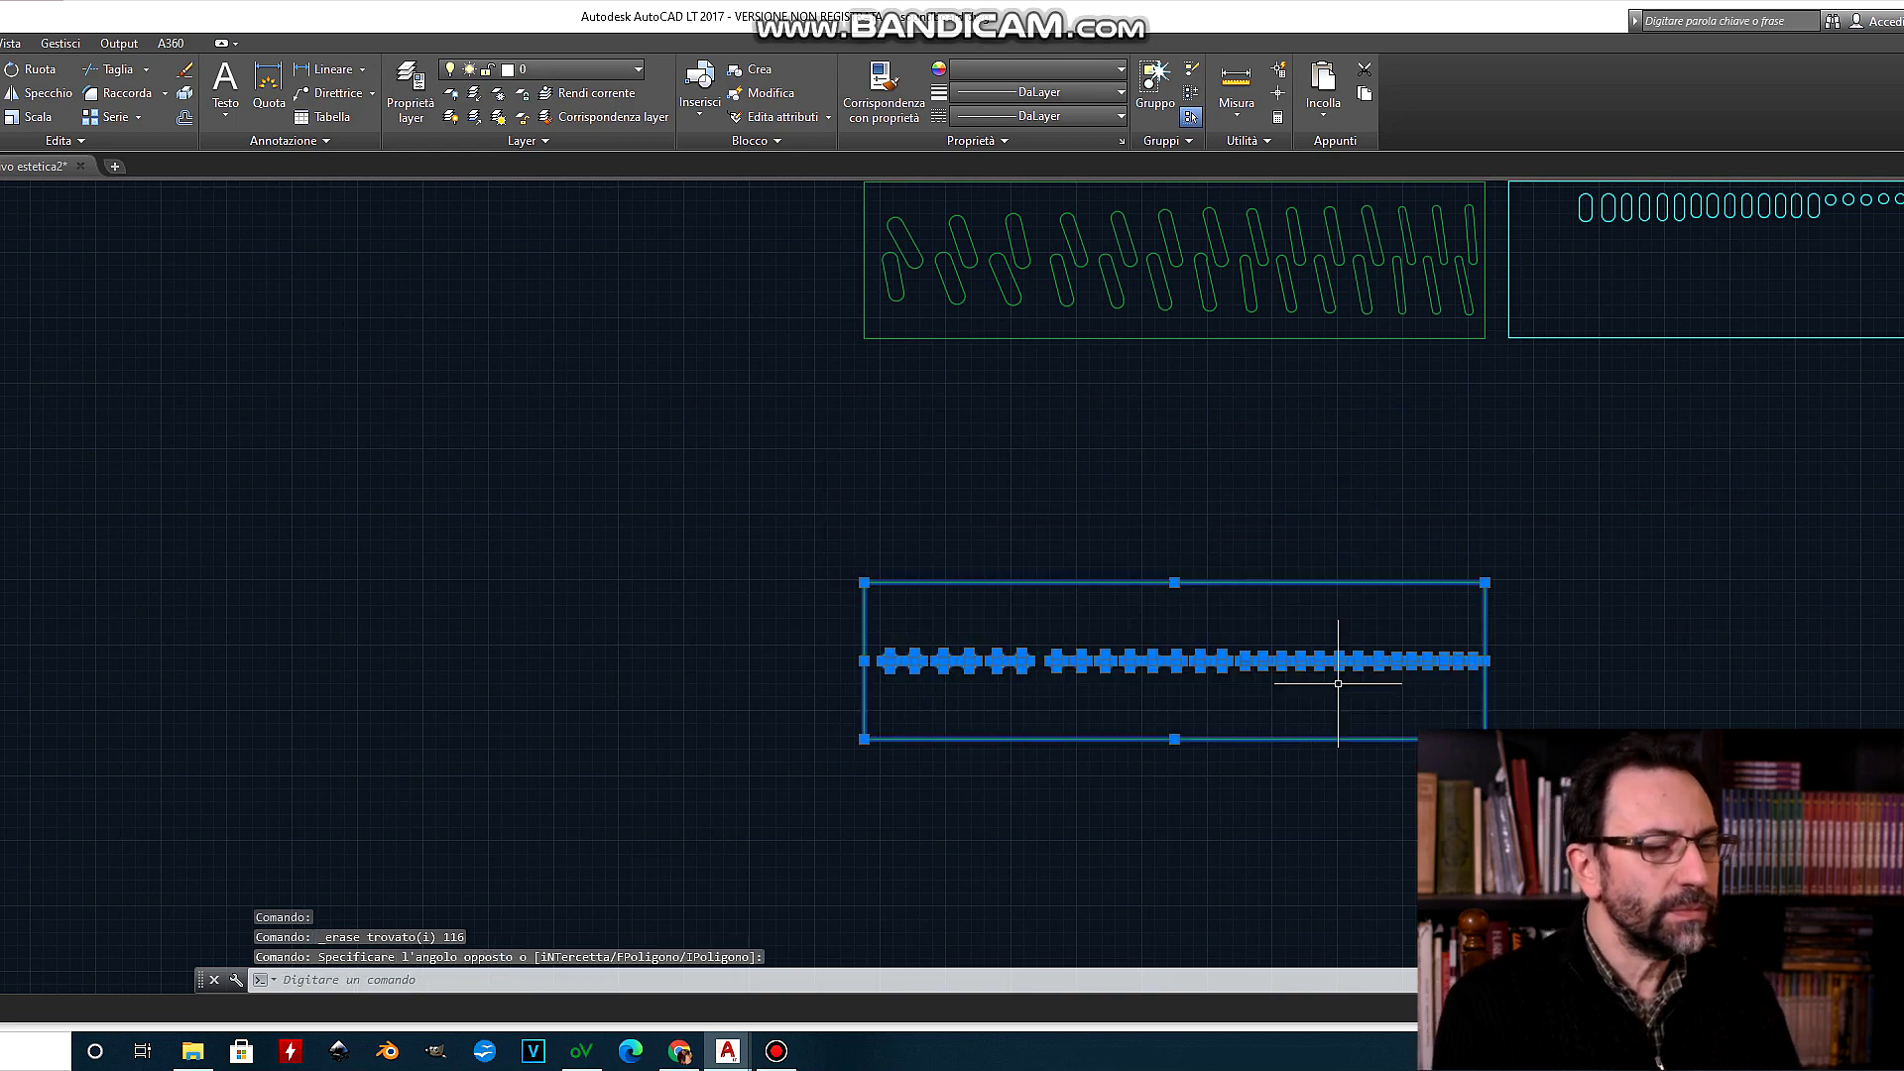
scroll(697, 894, "down", 2)
left_click(1036, 68)
left_click(1054, 270)
key("Escape")
Step: Move the magenta panel up to sit directly under the green slotted panel
left_click(780, 640)
left_click(1301, 871)
right_click(1336, 865)
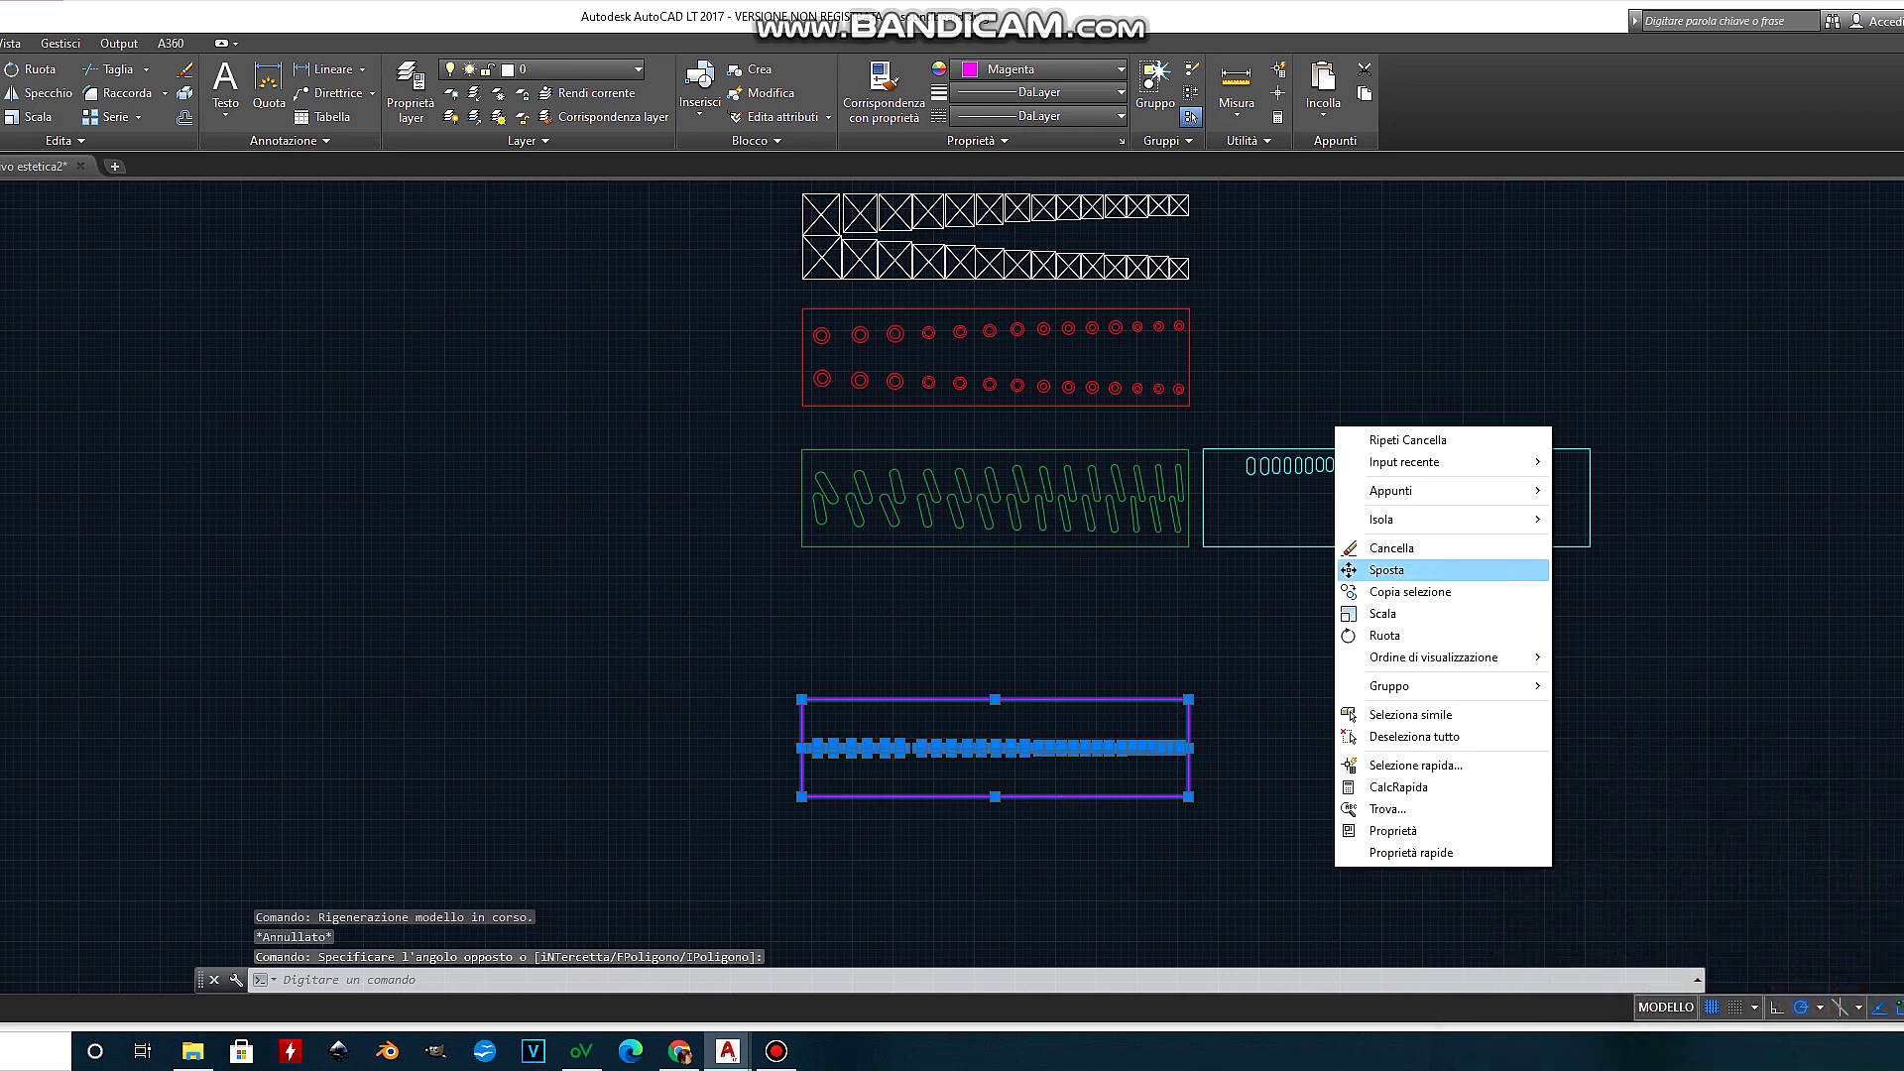
left_click(1386, 569)
left_click(1326, 737)
left_click(1326, 612)
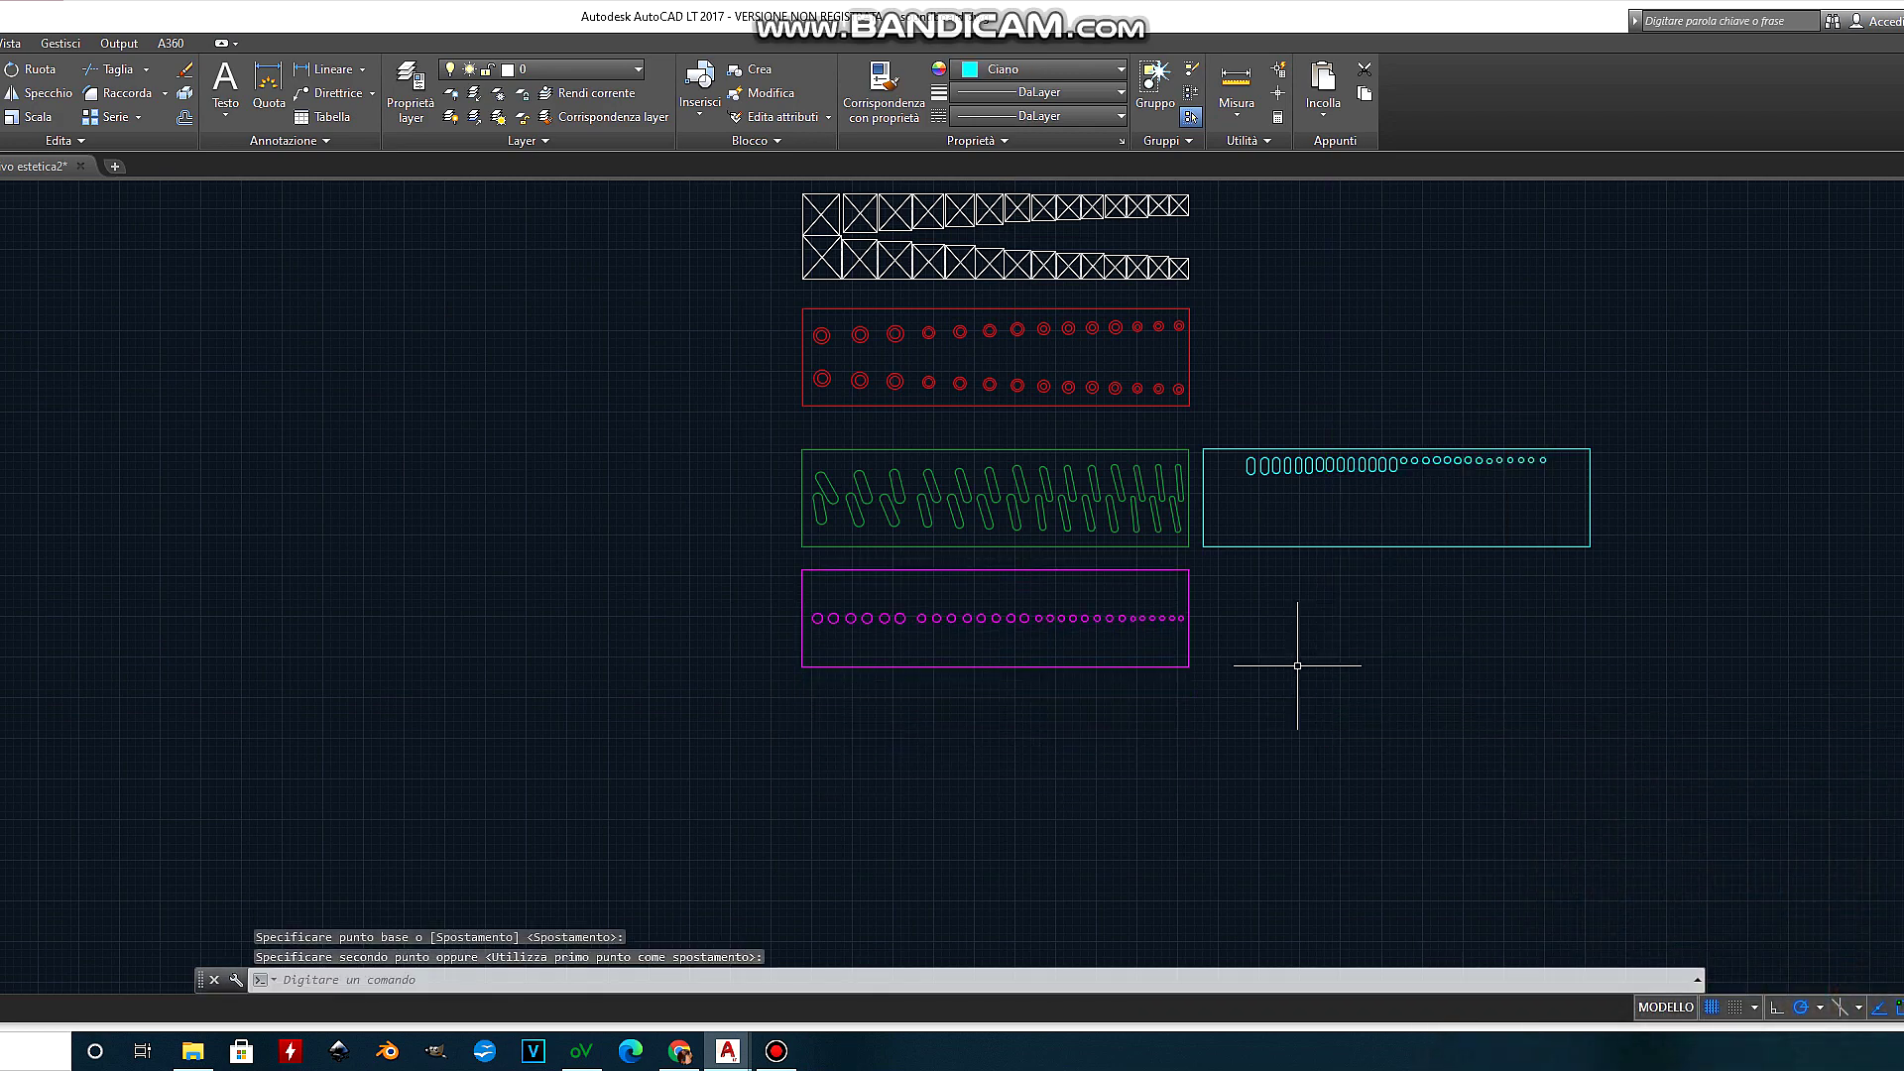
Step: Move the cyan circle panel by its corner onto the magenta panel's corner
scroll(1120, 695, "down", 1)
scroll(1072, 527, "up", 3)
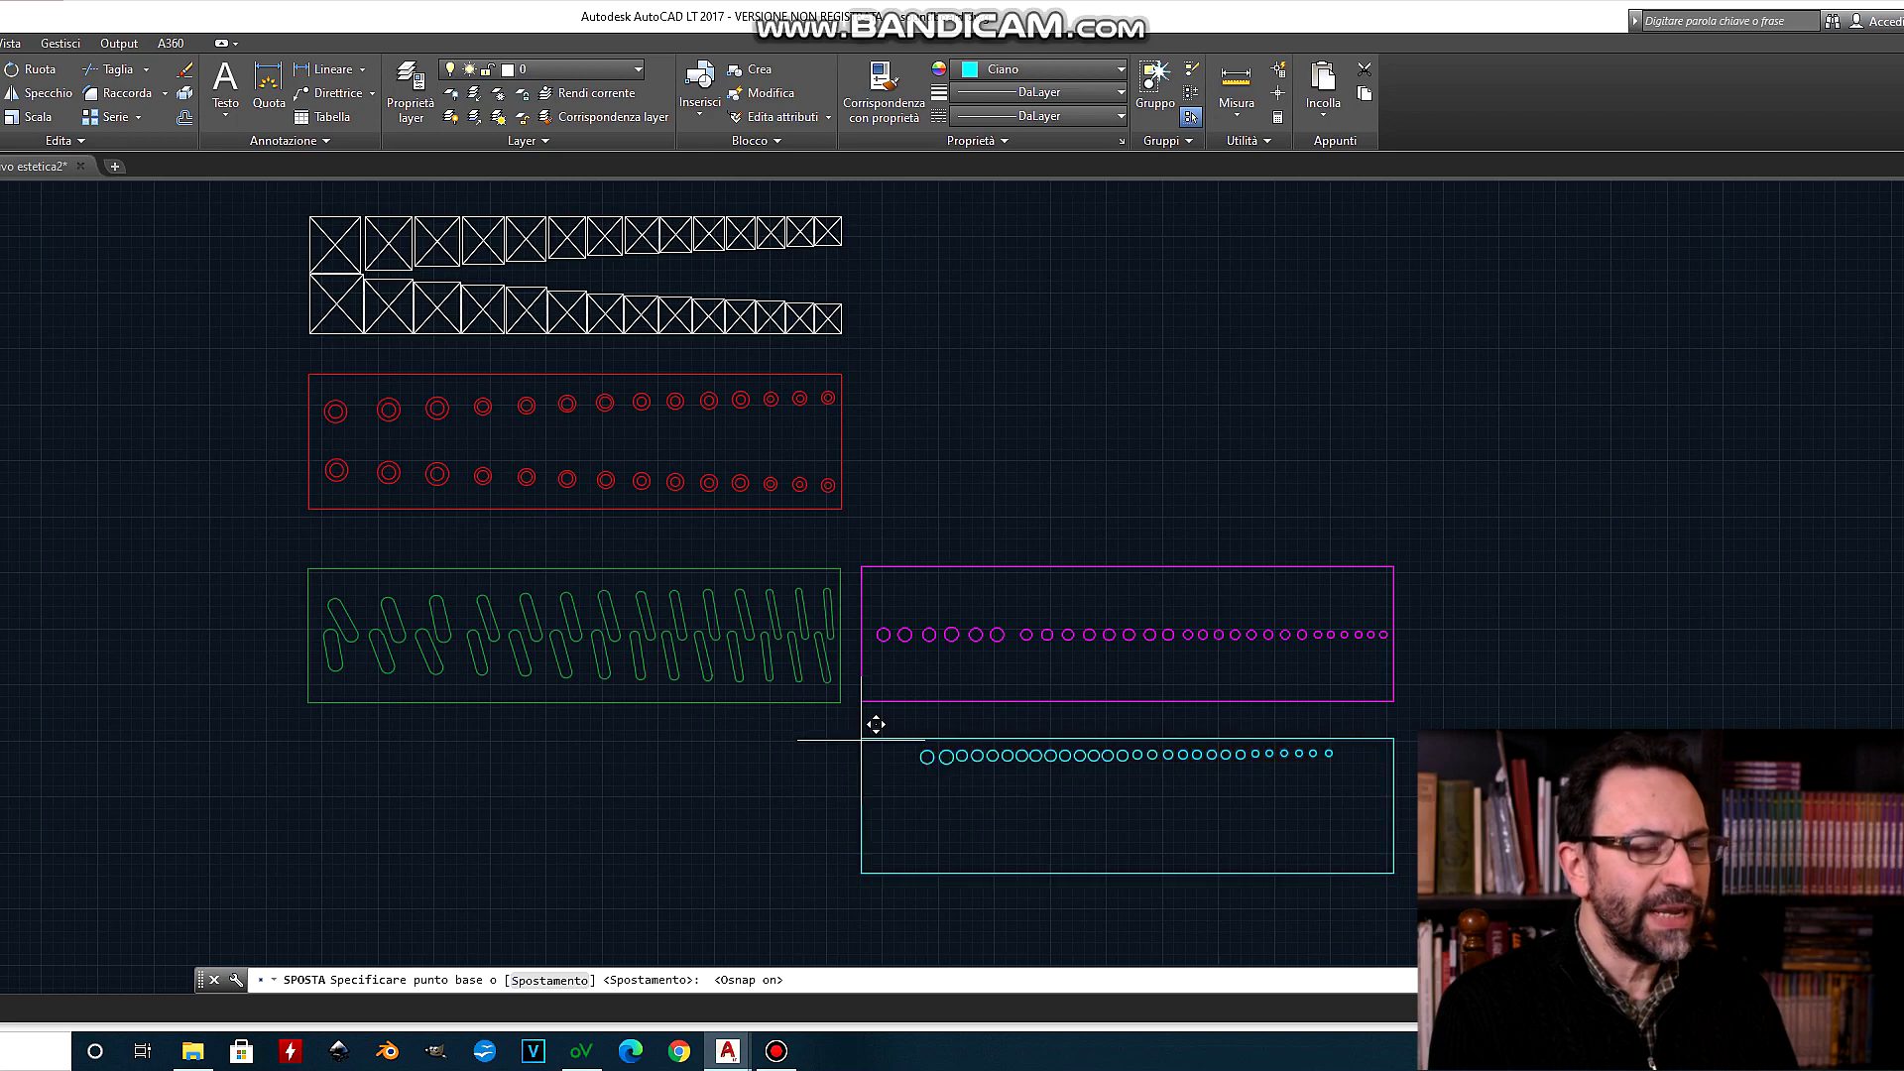
left_click(862, 739)
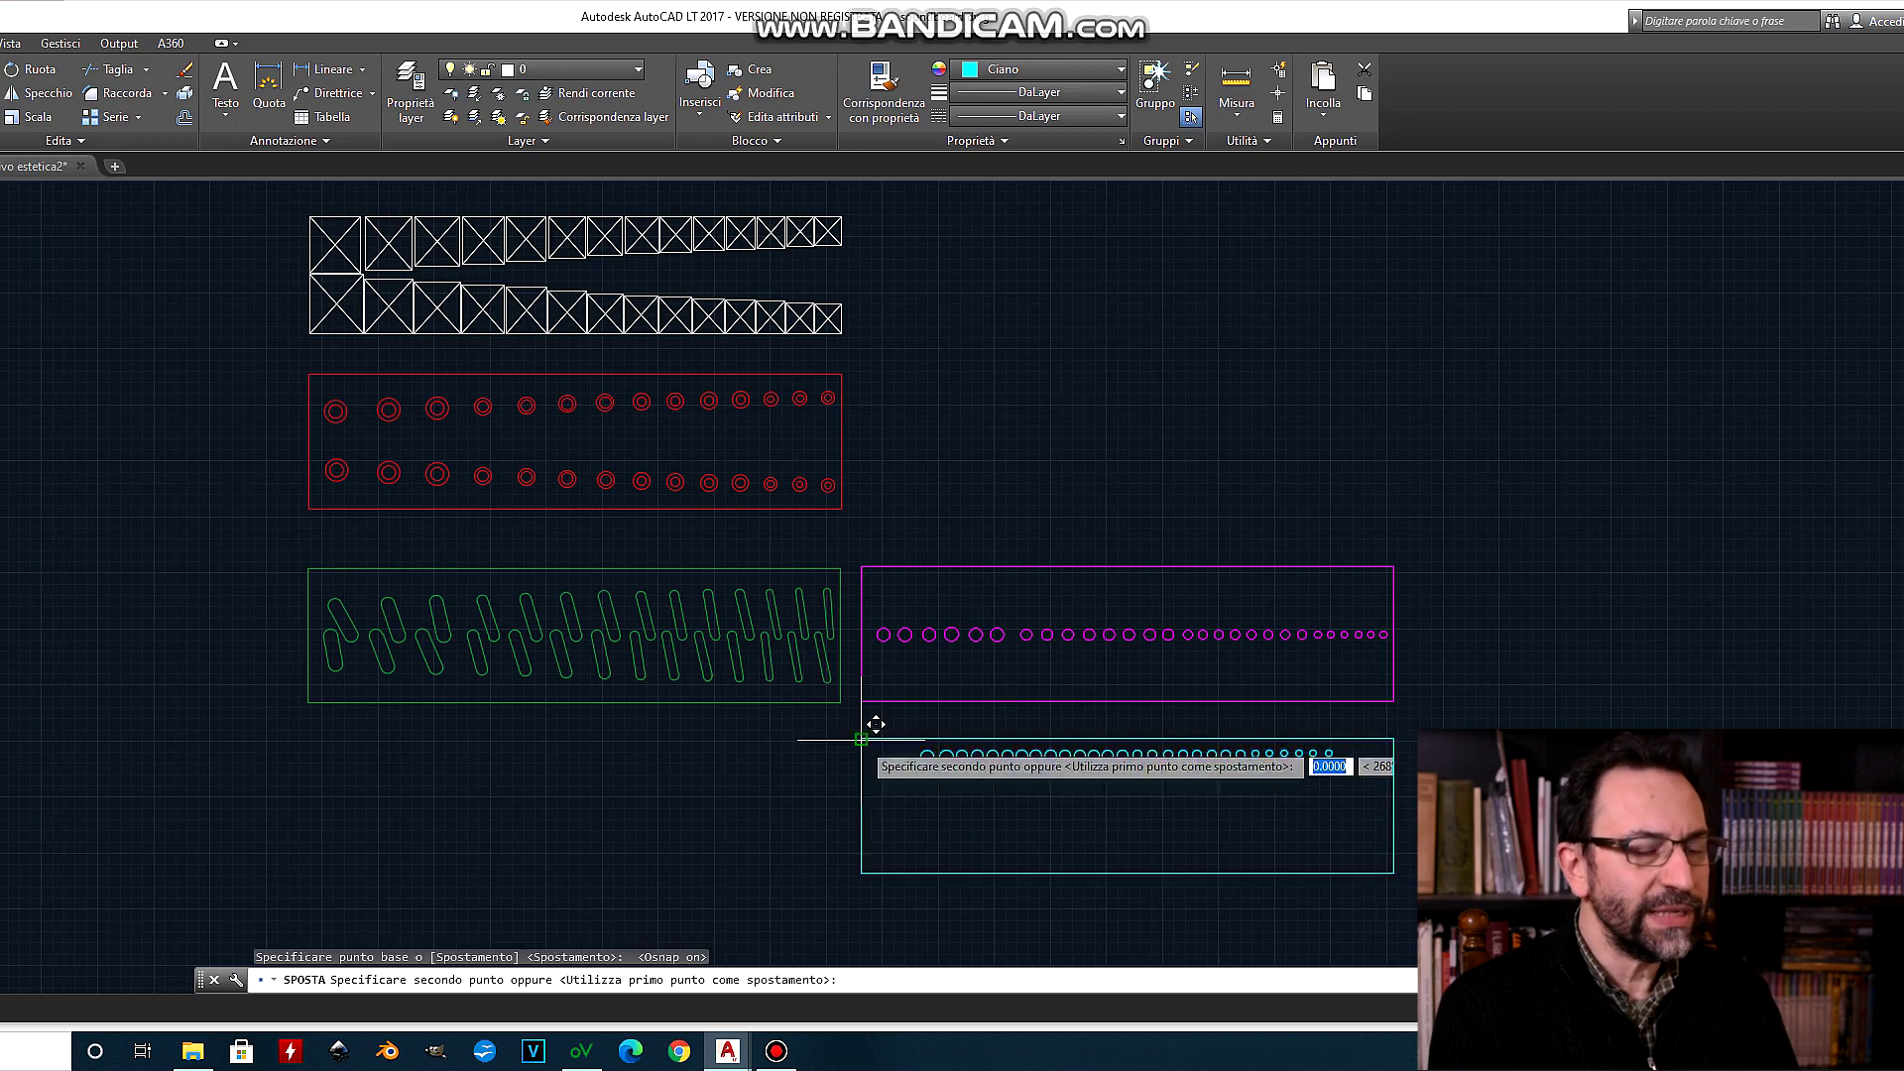
left_click(862, 568)
scroll(914, 650, "up", 4)
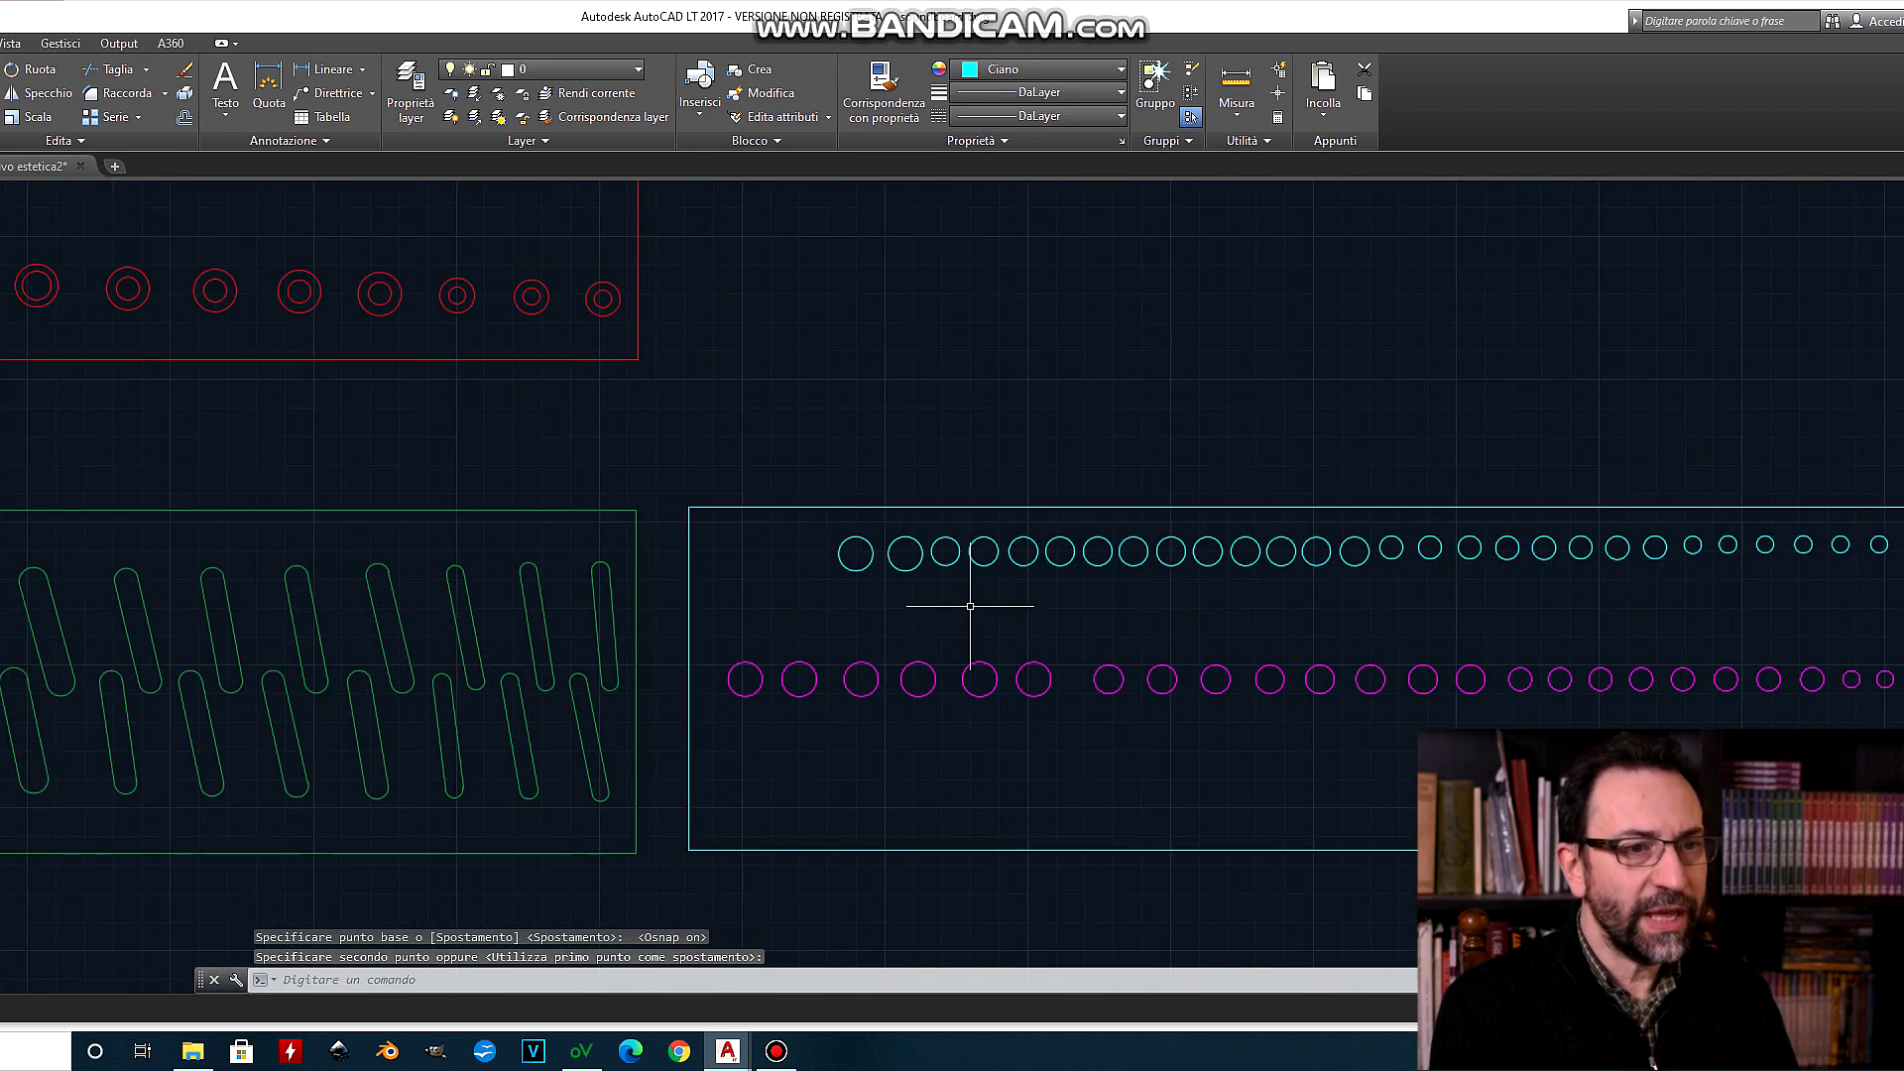
scroll(600, 595, "down", 3)
scroll(1212, 646, "up", 4)
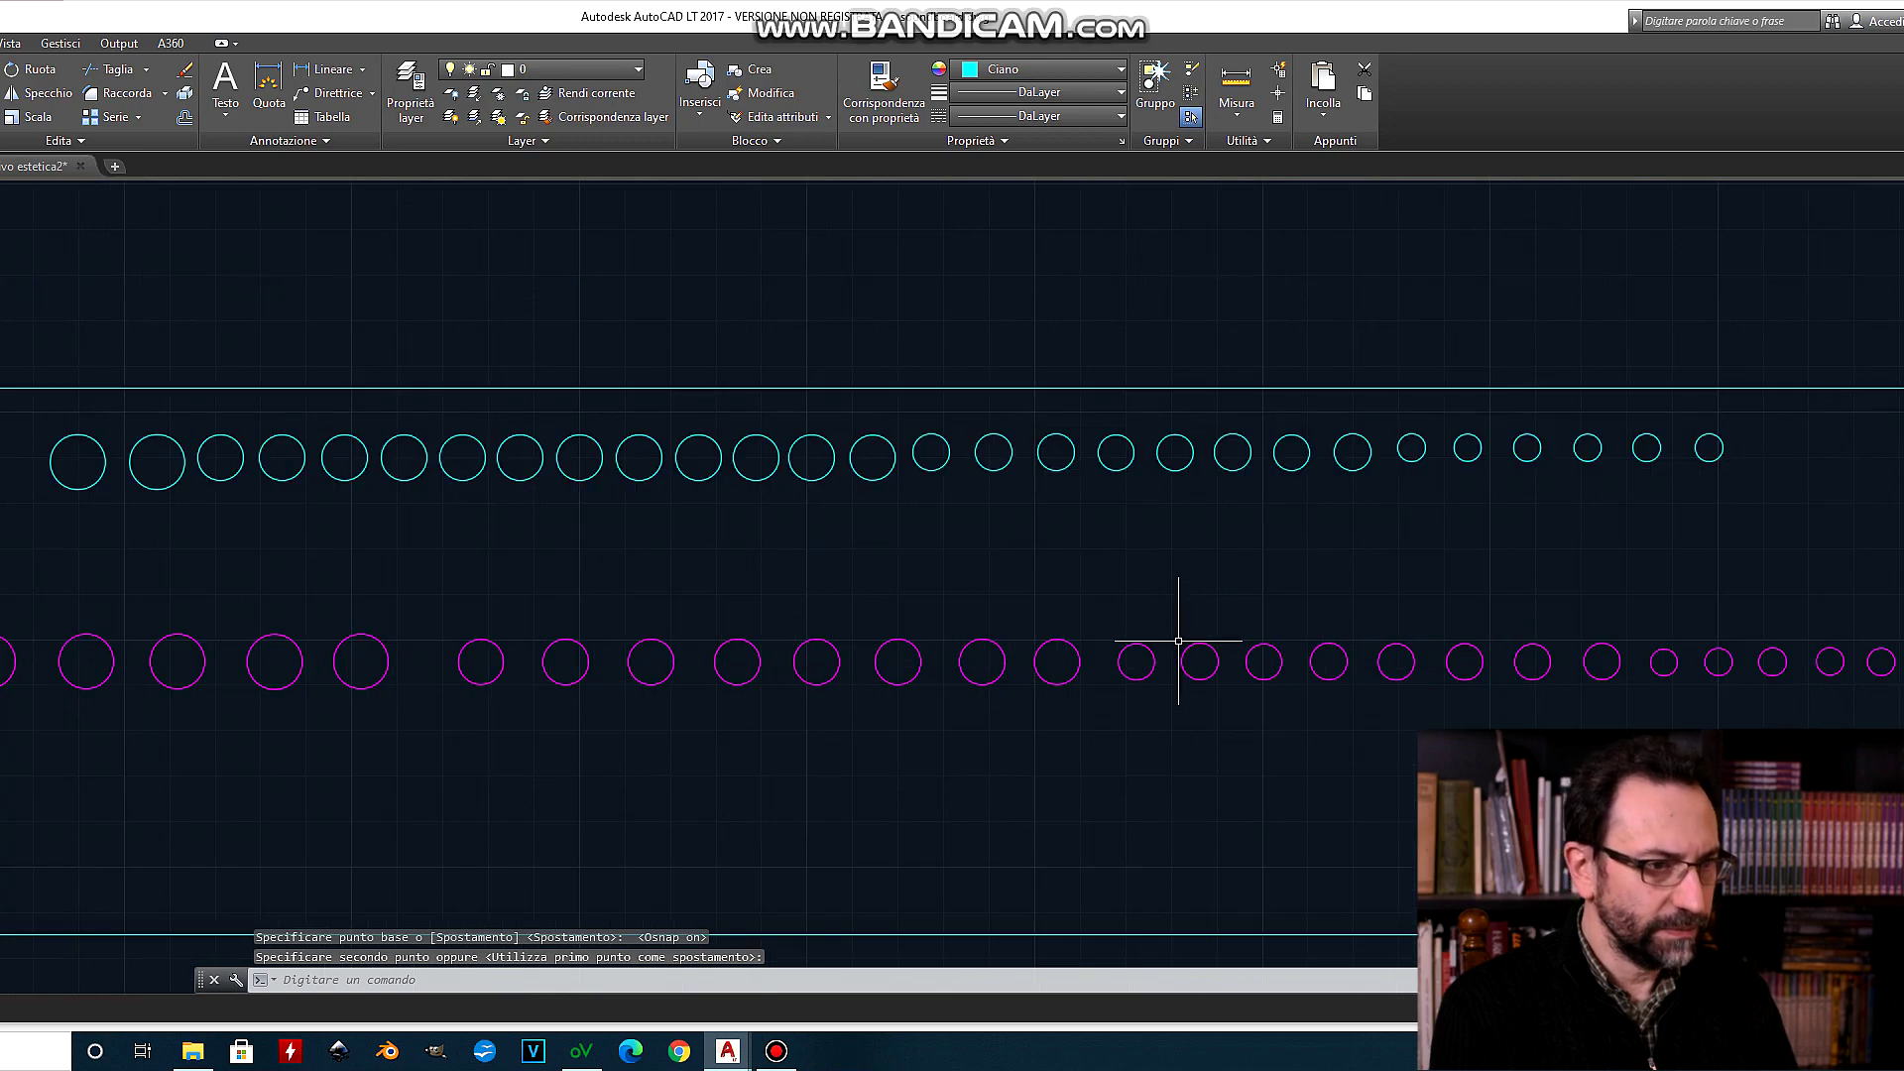
scroll(1190, 645, "up", 2)
Step: Turn object snap off with F3 and start the LINE command
type("l")
key("Return")
key("F3")
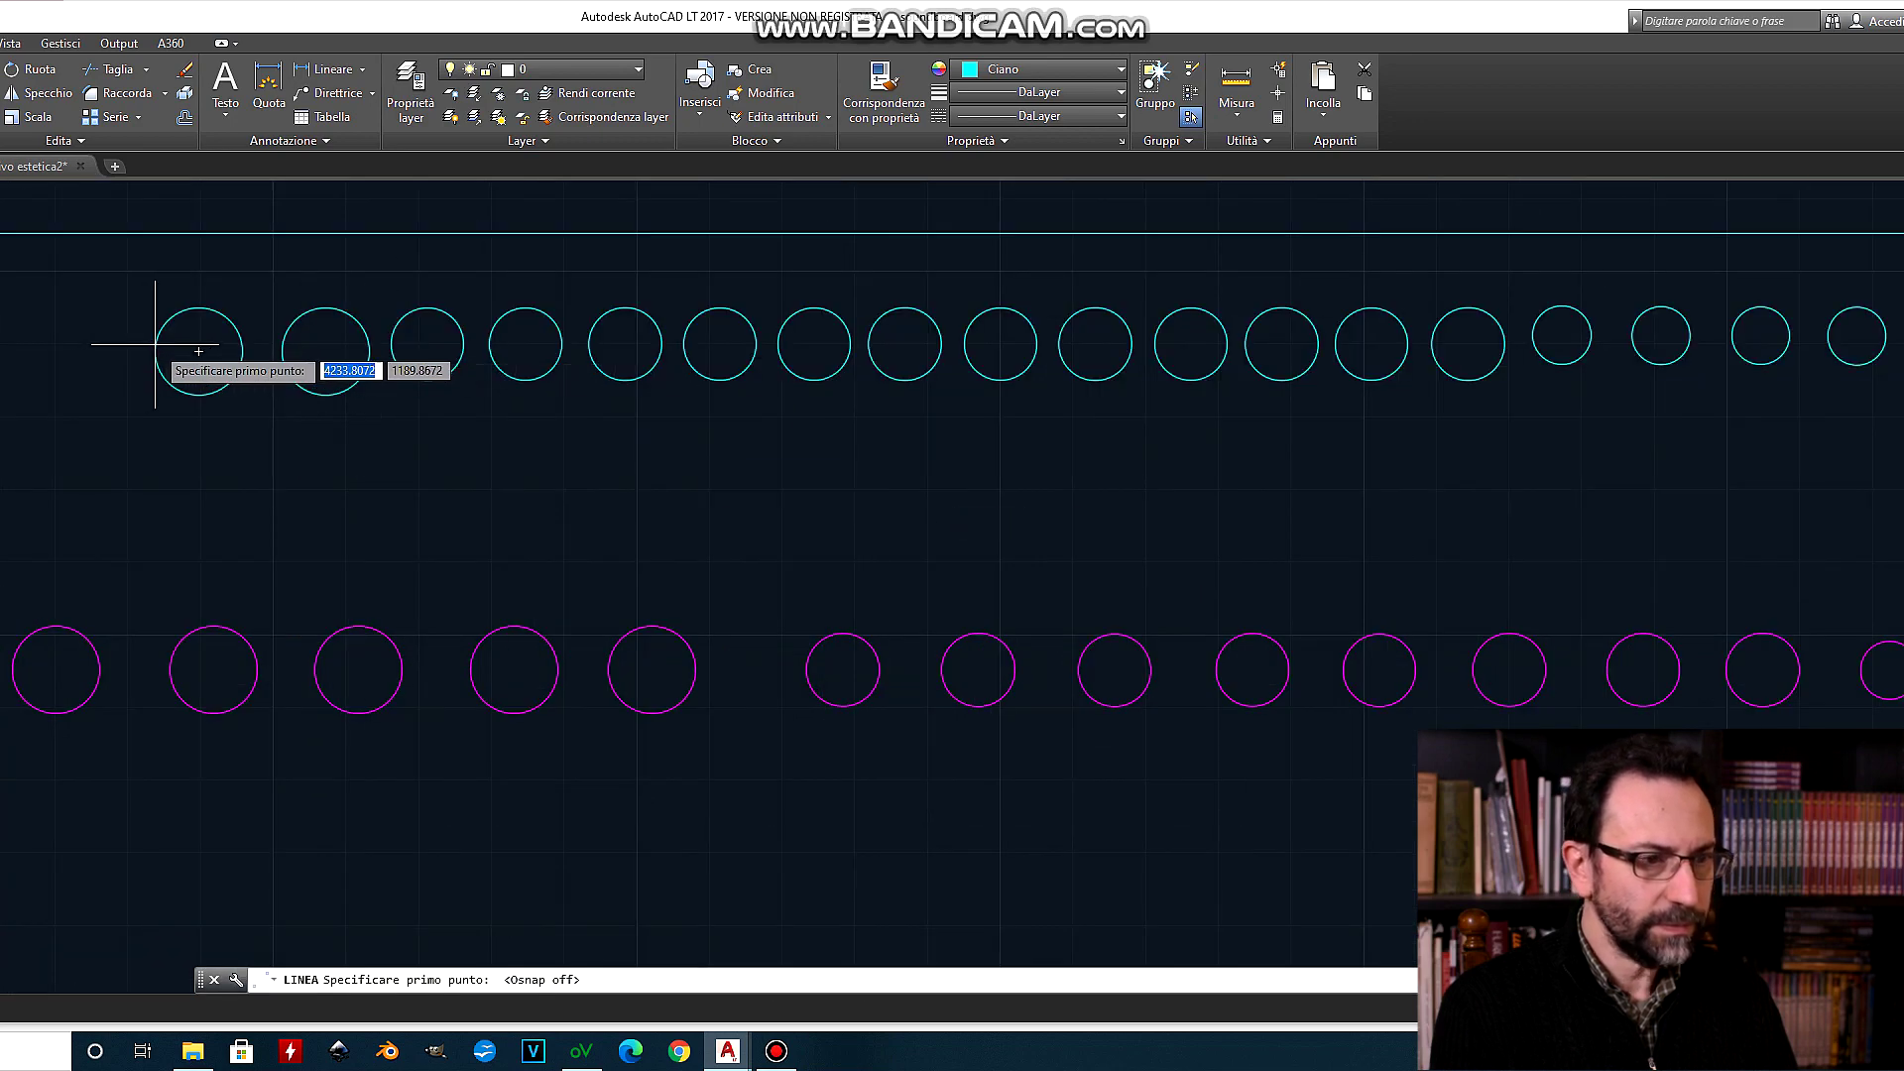
Step: Draw the first connecting lines from the cyan circles to the magenta circles
left_click(155, 344)
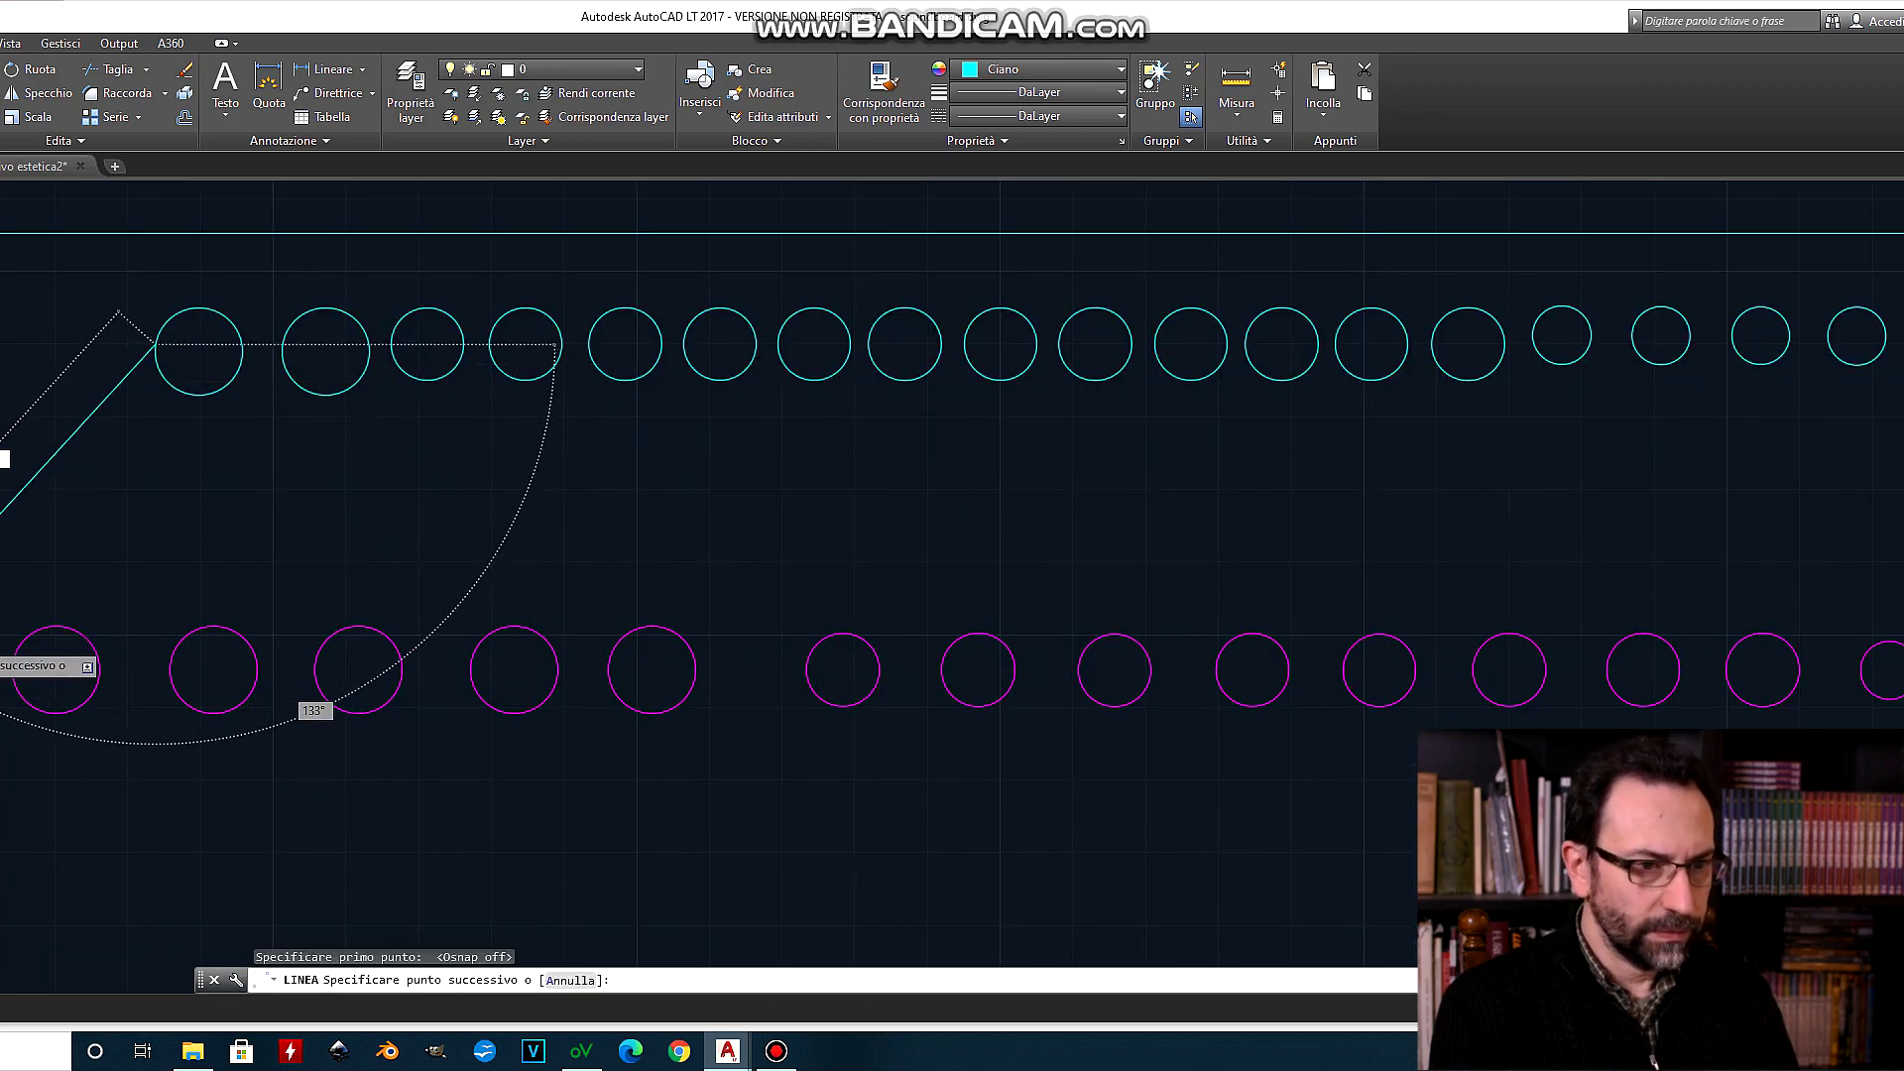
key("Return")
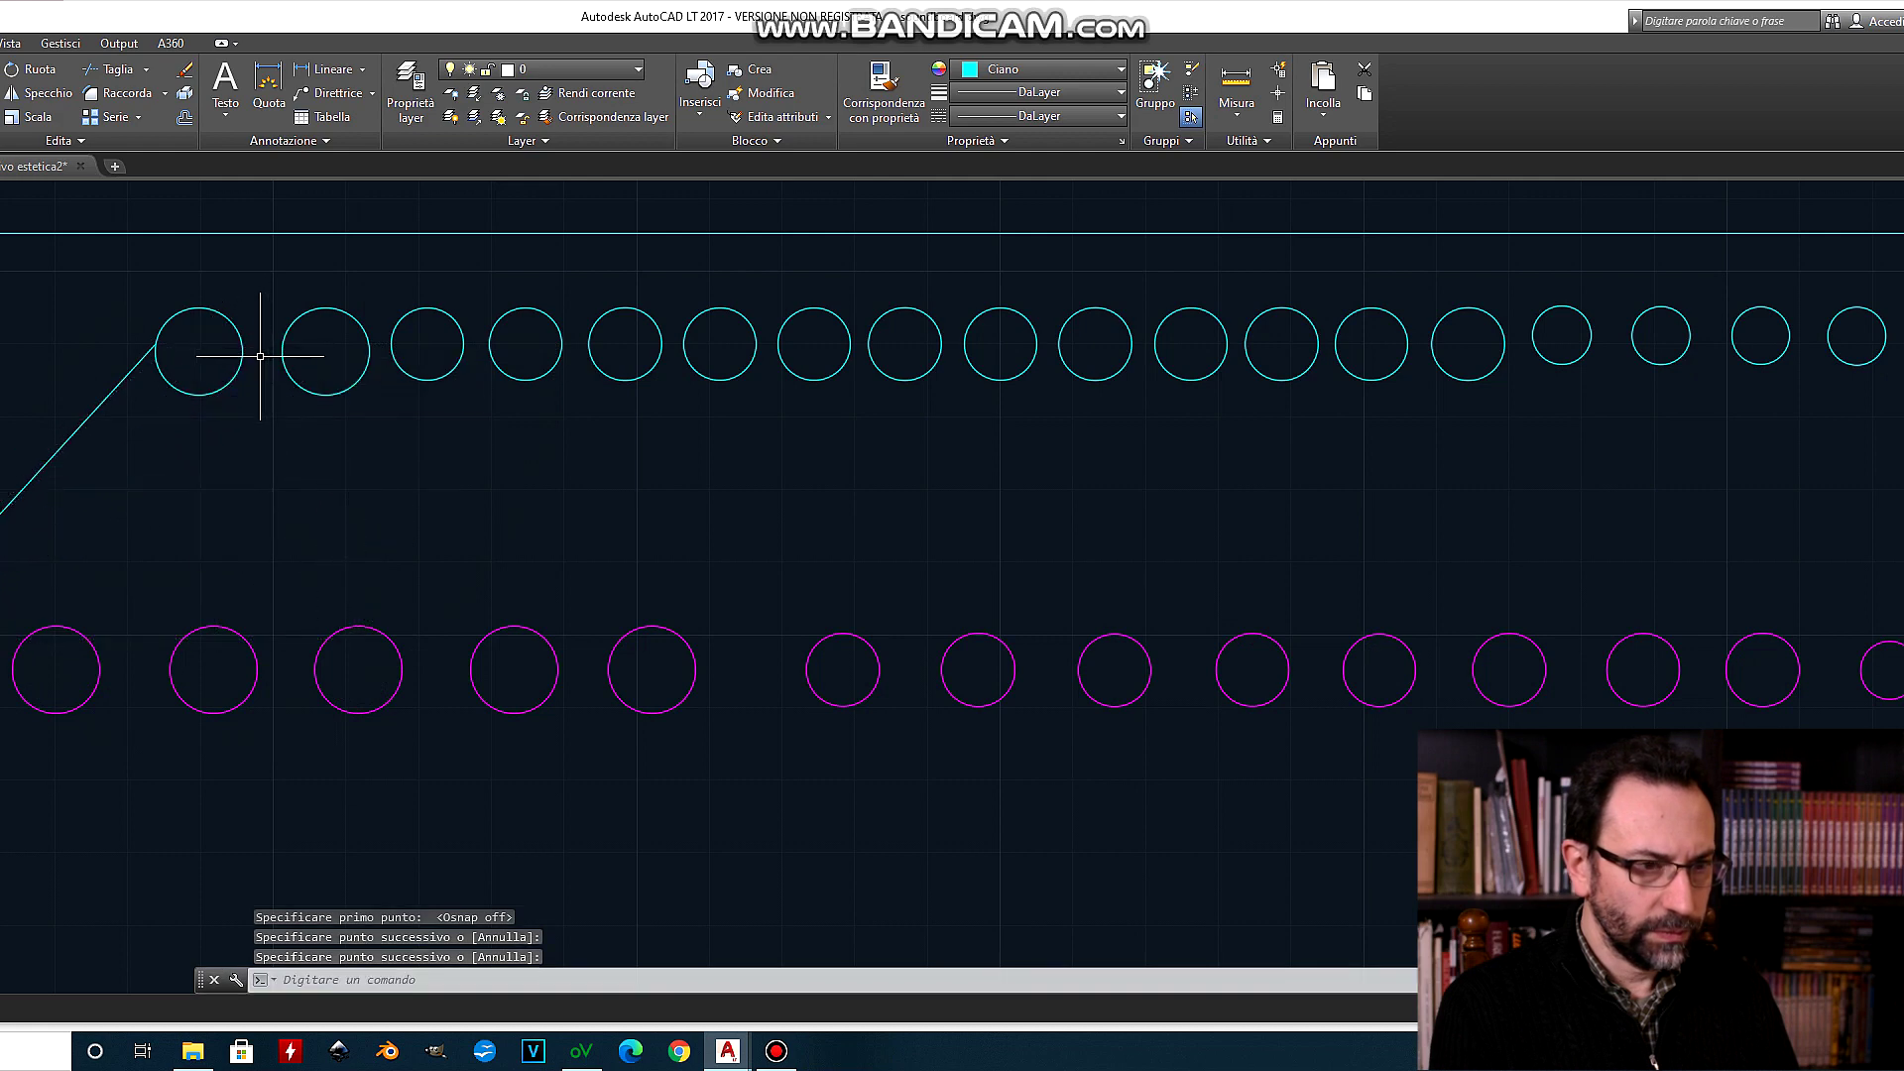
key("Return")
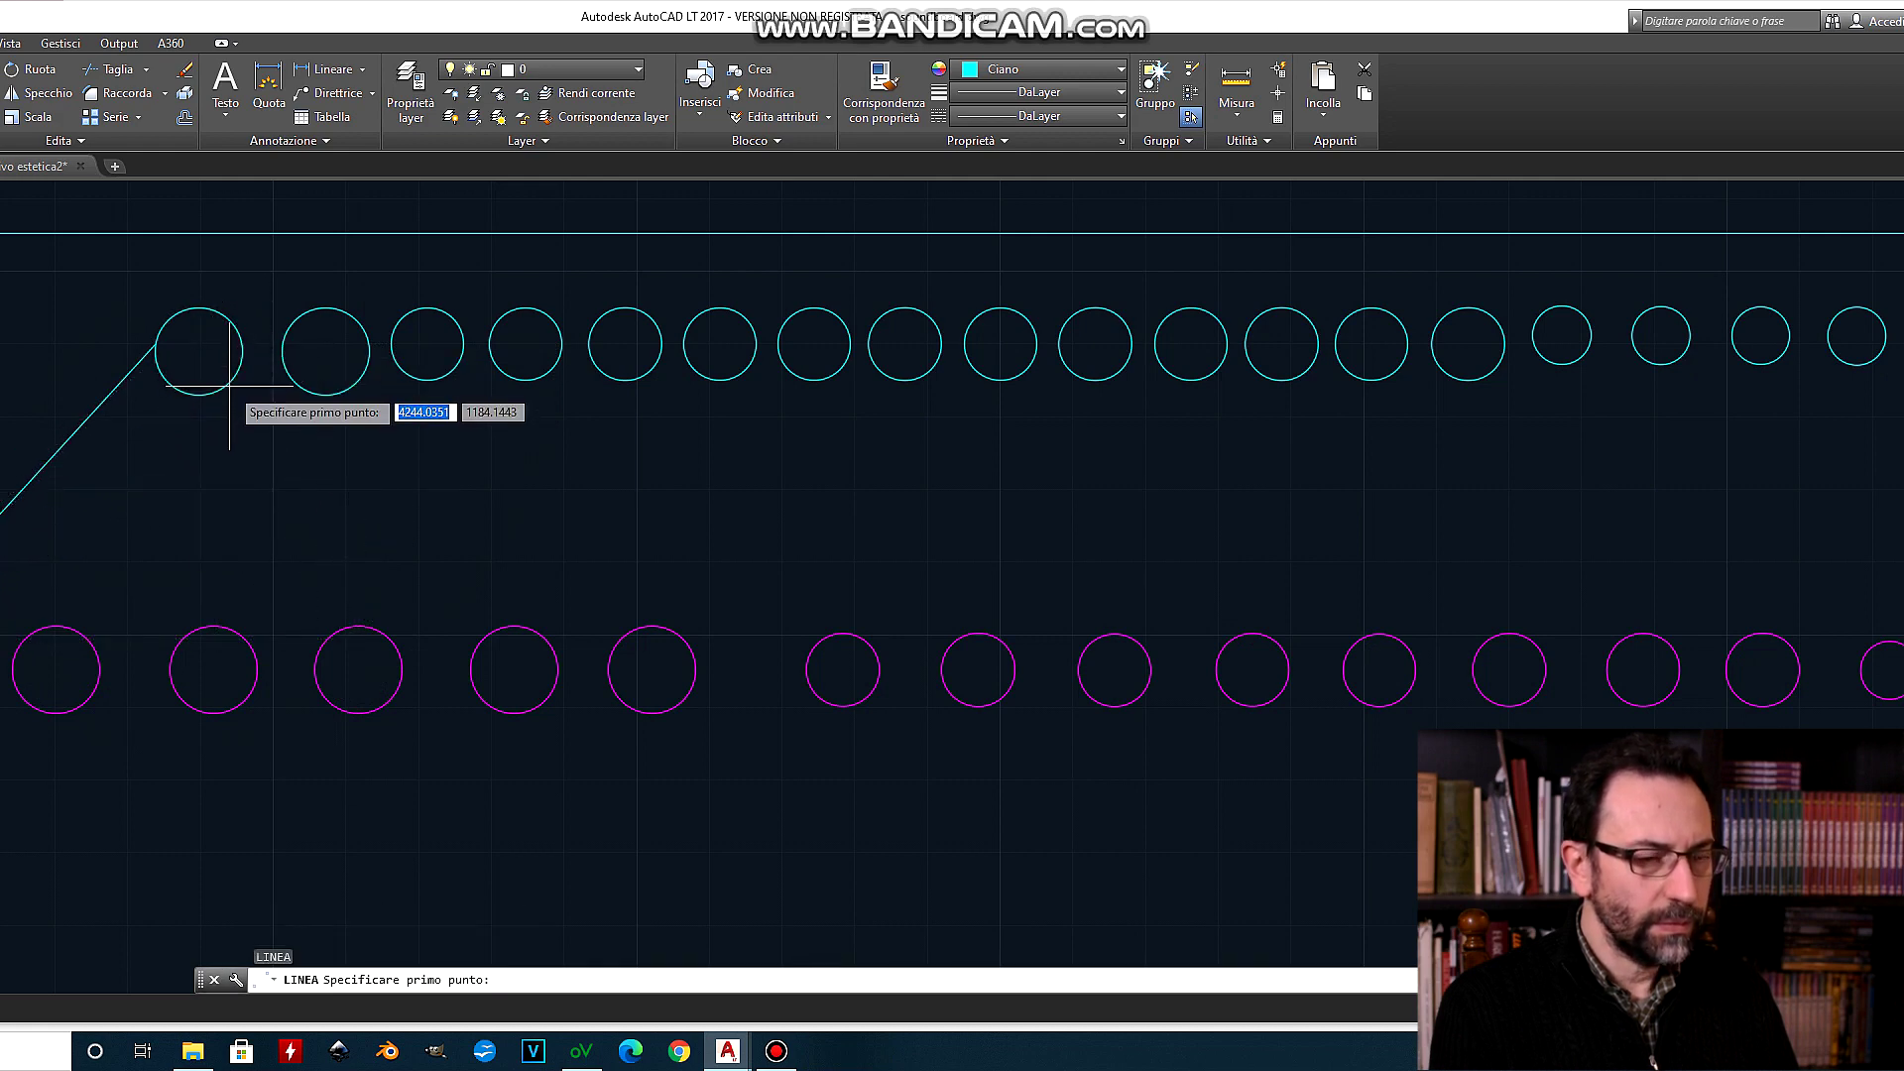
left_click(229, 386)
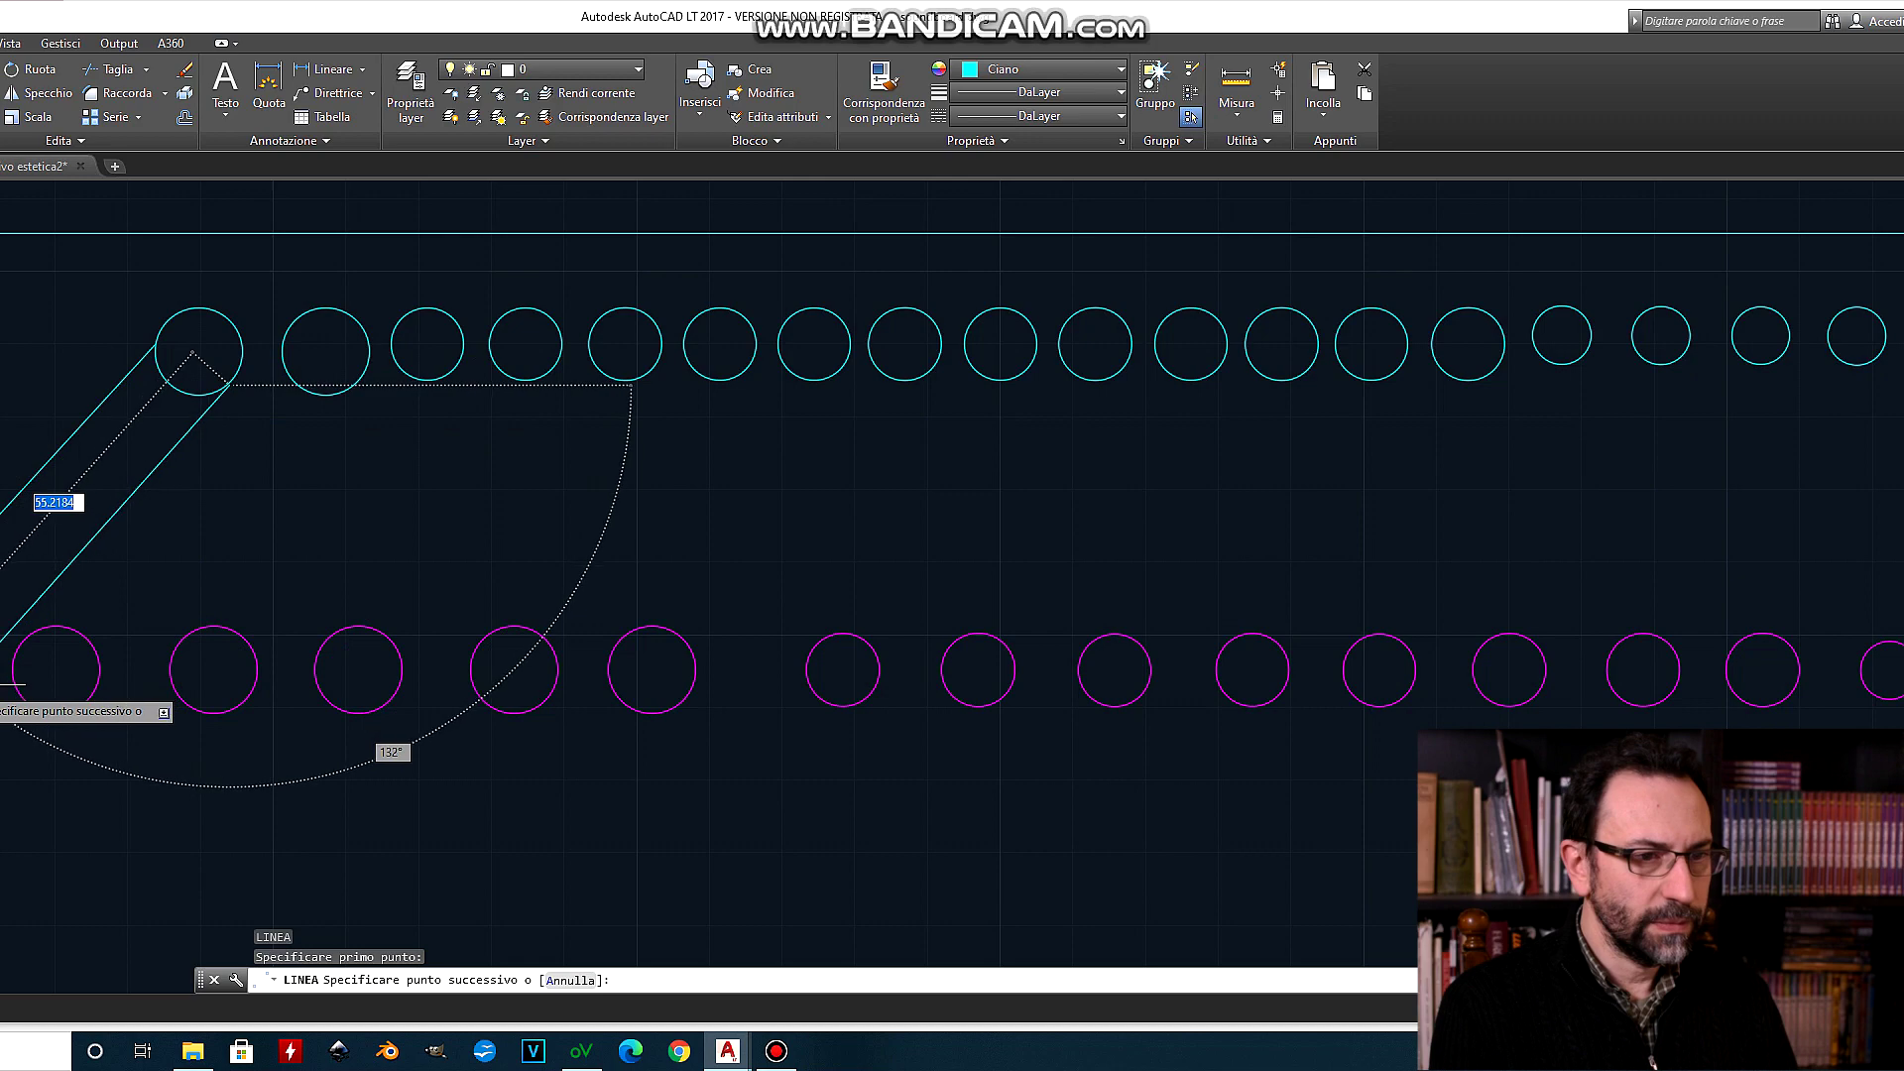
scroll(10, 684, "down", 2)
scroll(287, 263, "up", 5)
left_click(287, 263)
key("Return")
key("Return")
scroll(149, 595, "down", 5)
scroll(74, 638, "up", 1)
scroll(73, 638, "up", 5)
Step: Draw two more bent lines linking magenta circles up to cyan circles
left_click(289, 753)
left_click(510, 318)
scroll(489, 582, "down", 5)
key("Return")
scroll(422, 517, "up", 5)
key("Return")
left_click(196, 881)
left_click(408, 534)
left_click(568, 438)
key("Return")
key("Return")
Step: Draw tangent lines joining the remaining magenta and cyan circles along the row
left_click(428, 901)
left_click(610, 415)
key("Return")
key("Return")
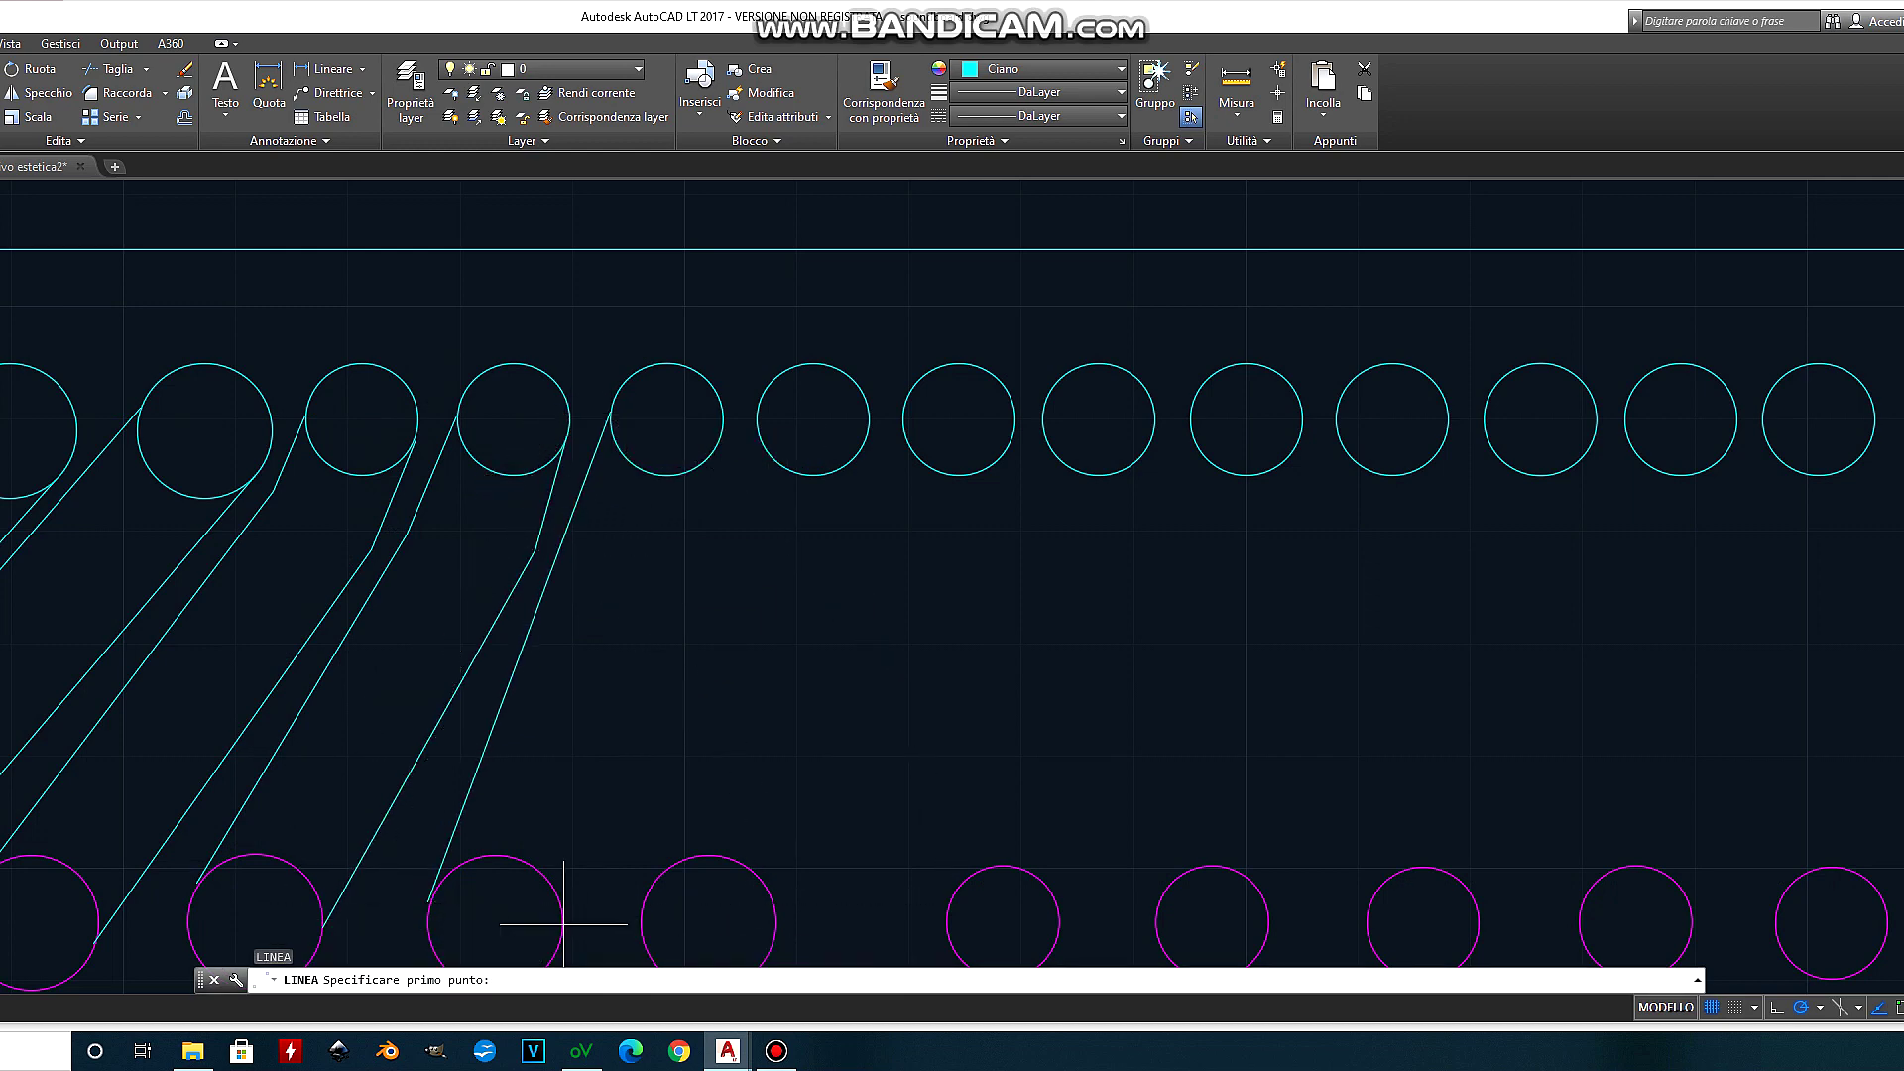
left_click(640, 921)
left_click(758, 418)
left_click(868, 437)
left_click(943, 917)
left_click(1155, 416)
left_click(1368, 922)
left_click(1473, 896)
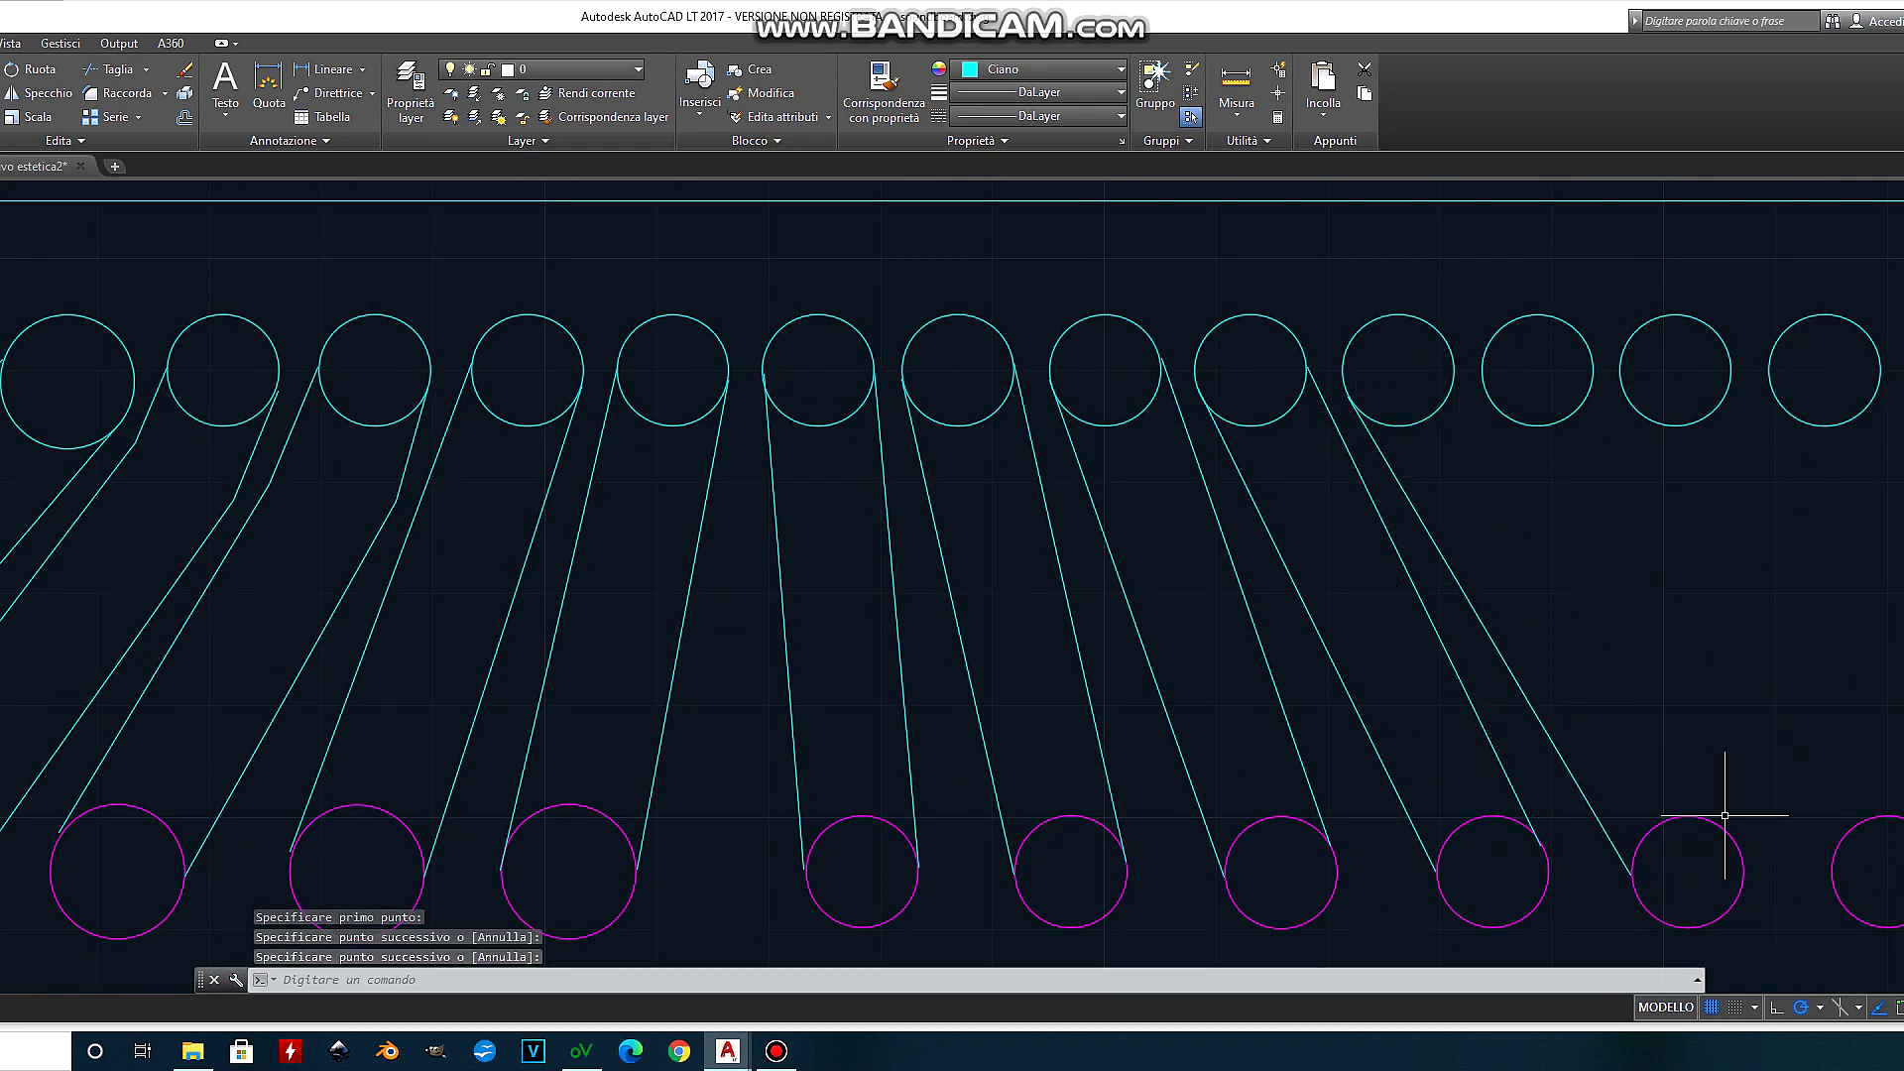
scroll(1051, 707, "down", 4)
scroll(1052, 734, "up", 4)
right_click(948, 596)
Step: Draw curved arcs from cyan circles down to magenta circles, adjusting one endpoint
key("Escape")
left_click(779, 377)
left_click(922, 659)
left_click(1041, 837)
left_click(1170, 913)
left_click(918, 376)
left_click(1032, 637)
left_click(1239, 829)
left_click(913, 373)
middle_click_drag(801, 684, 746, 767)
scroll(746, 766, "down", 2)
key("Escape")
Step: Start another arc, then cancel it and clear the arc selection
key("space")
left_click(748, 572)
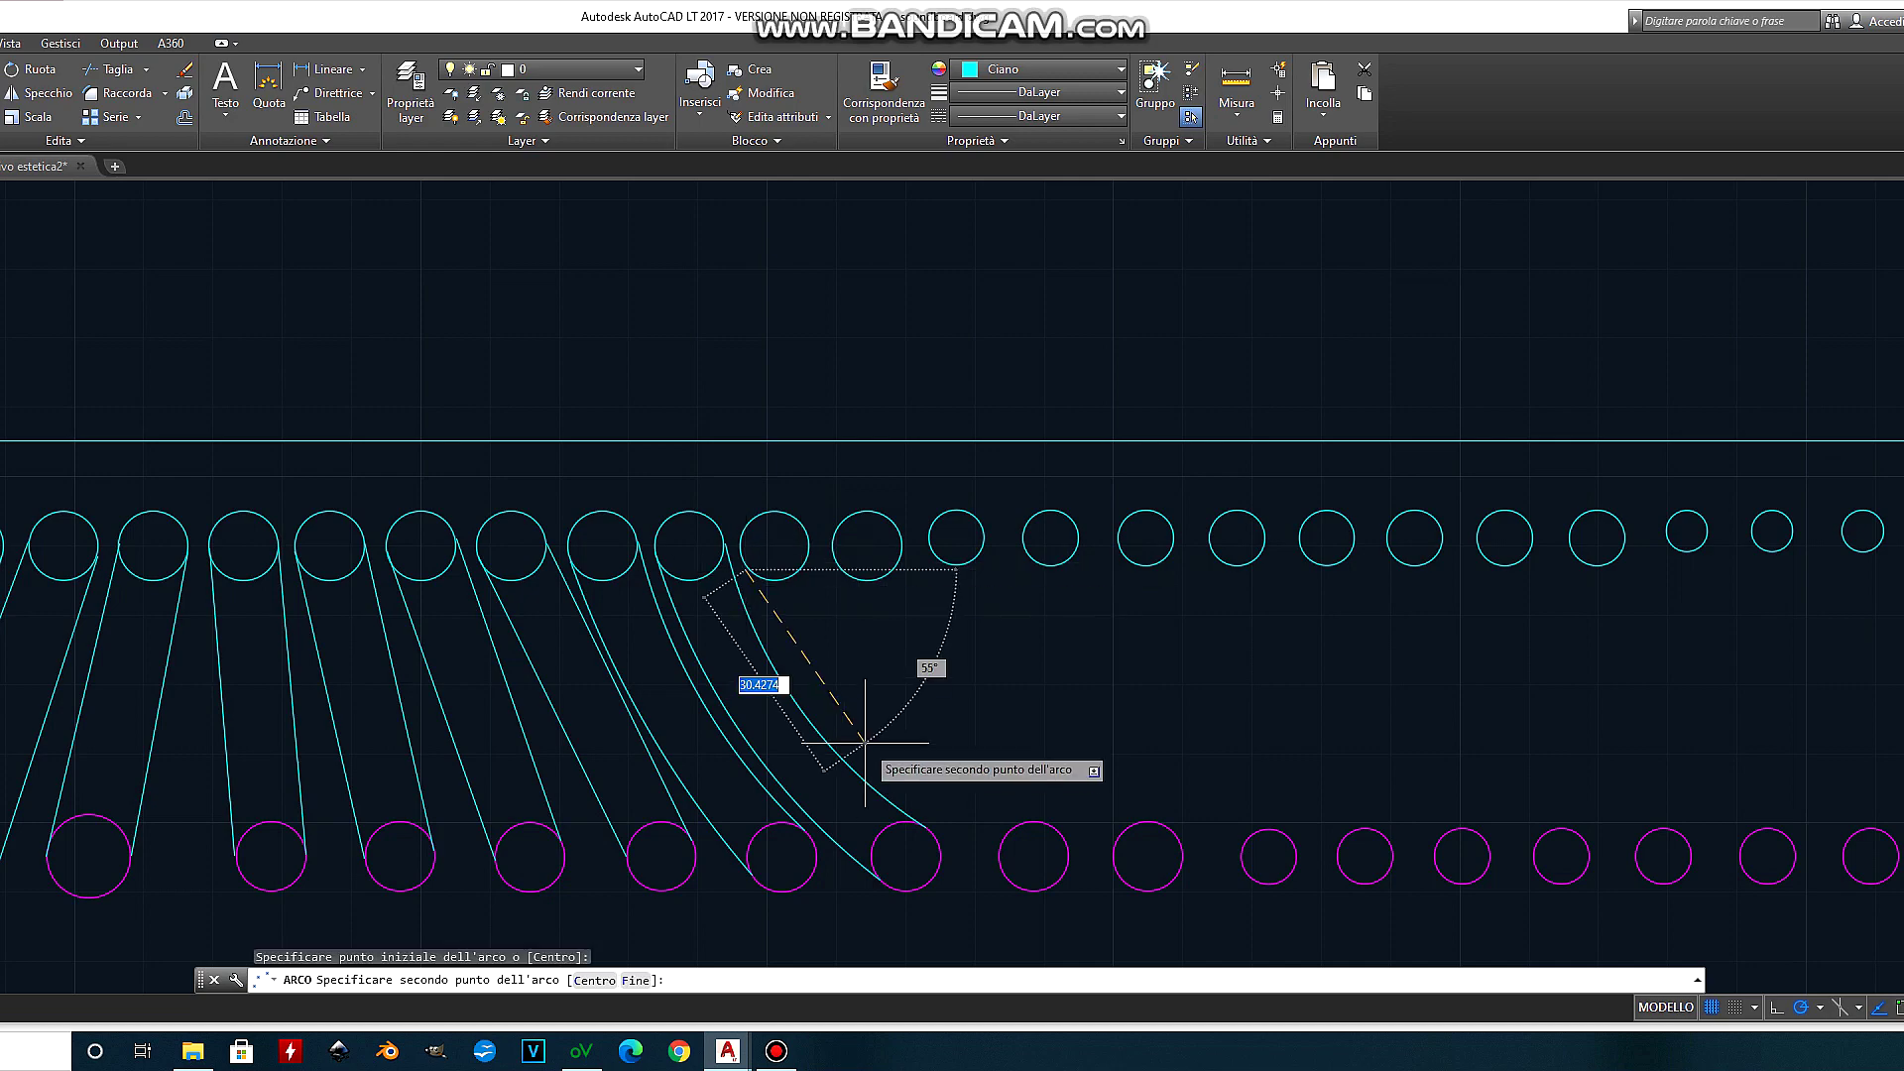
scroll(810, 545, "up", 3)
key("Escape")
scroll(523, 412, "down", 3)
left_click(502, 447)
key("Escape")
scroll(532, 515, "down", 4)
scroll(625, 544, "up", 6)
Step: Start and cancel a LINE with L, then zoom to the cyan slot panel
type("l")
key("space")
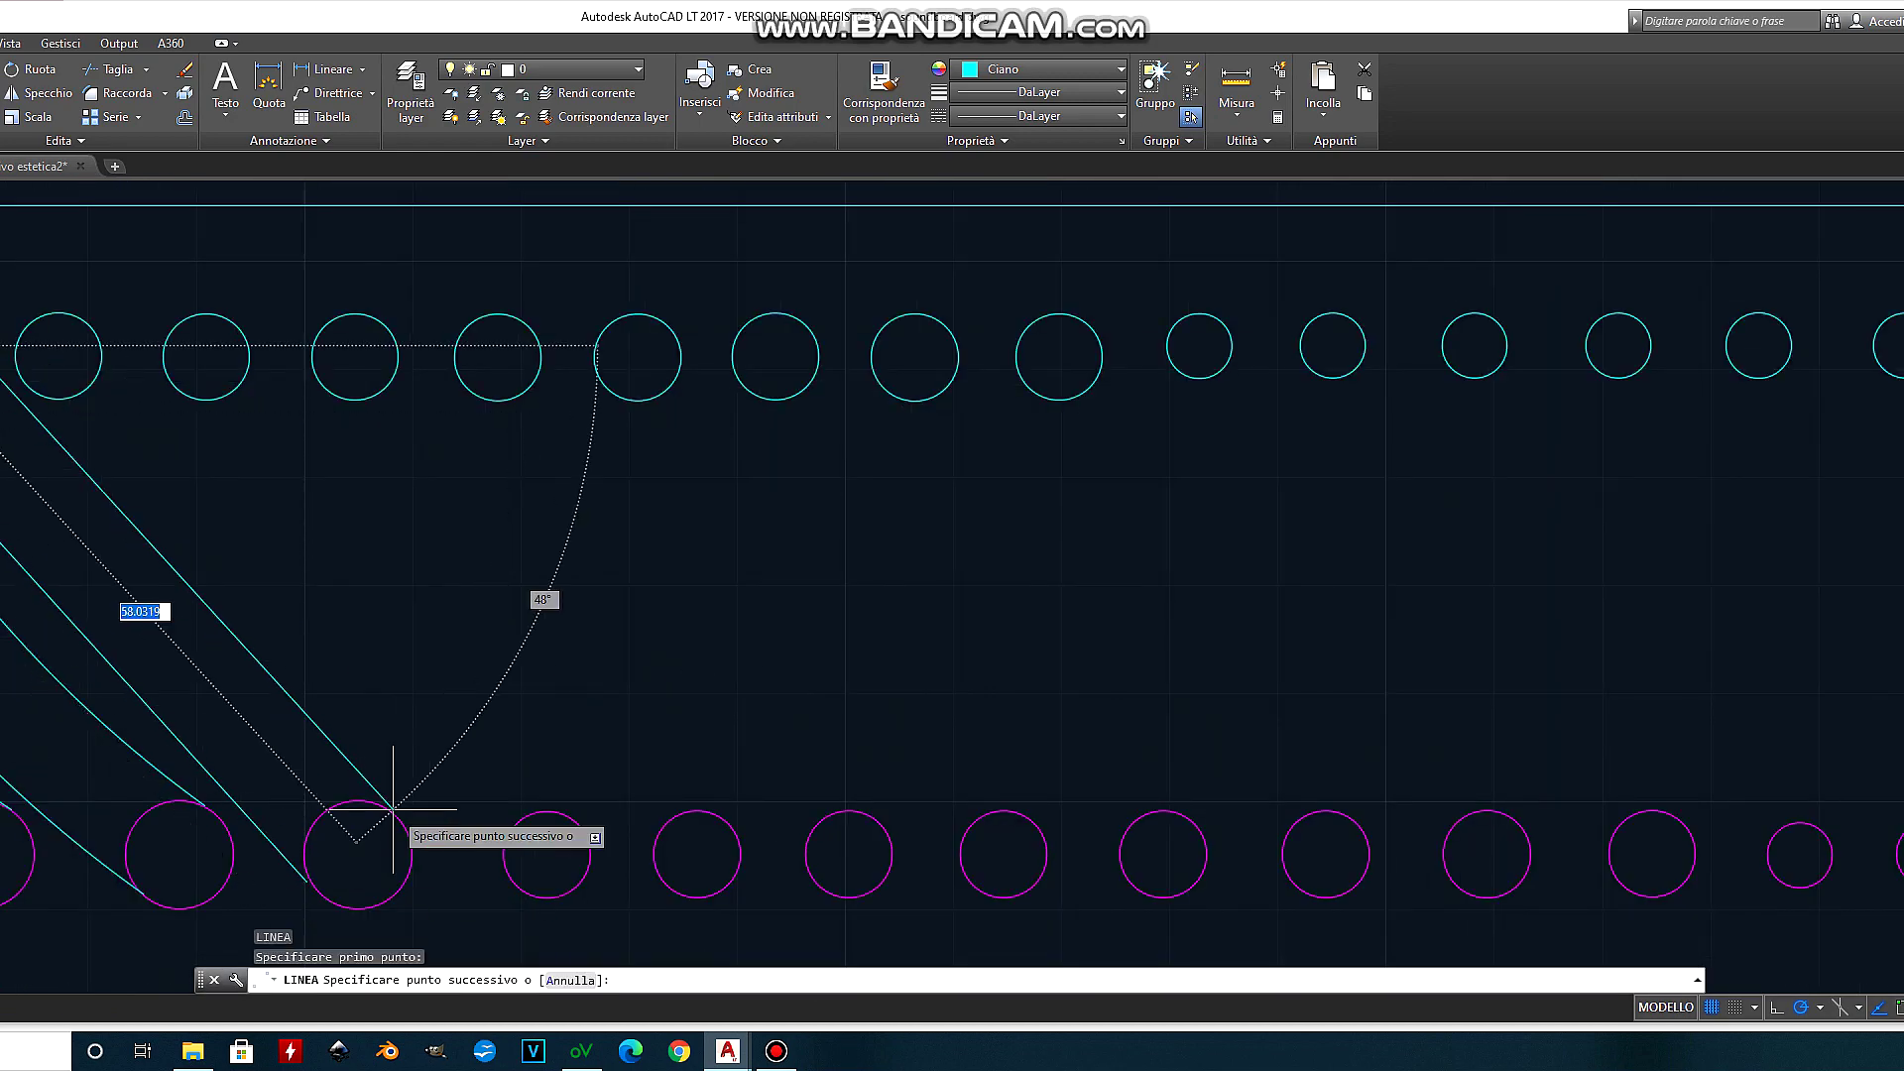
key("Escape")
scroll(98, 344, "down", 5)
scroll(1130, 688, "up", 4)
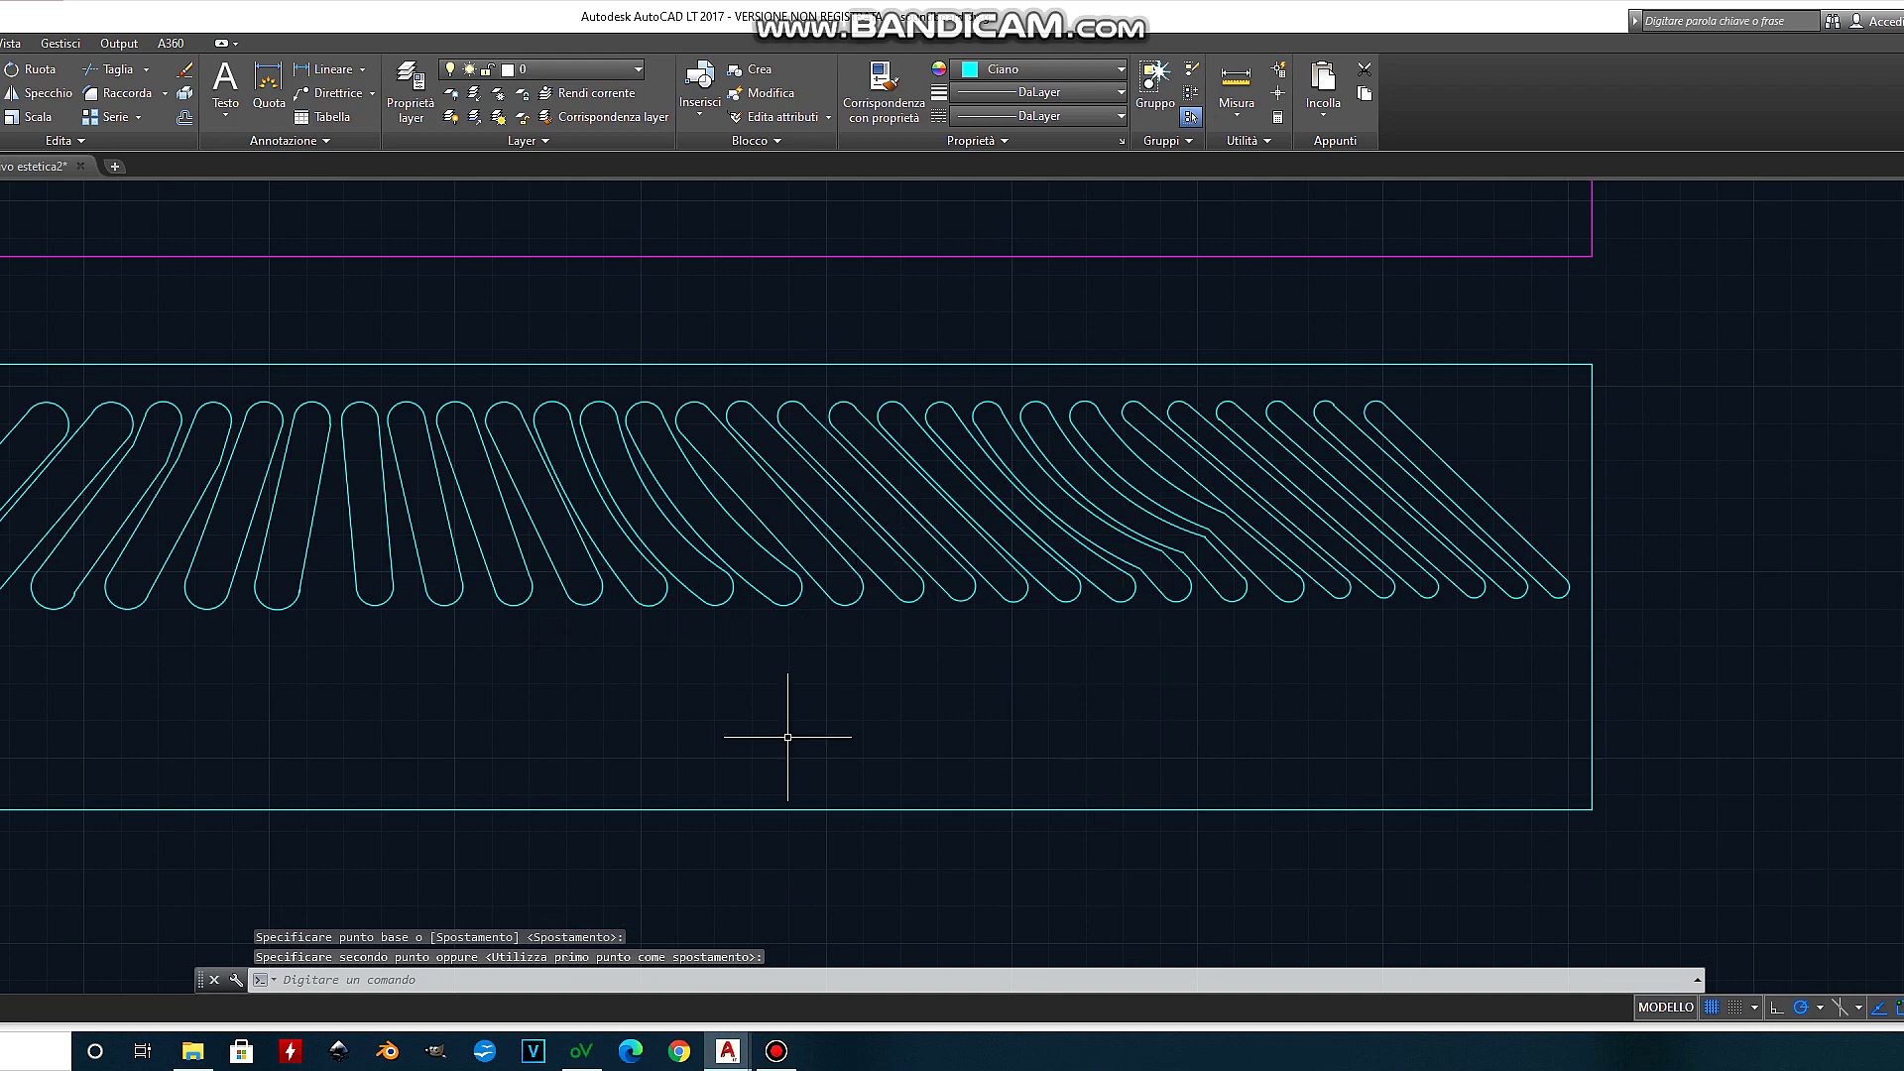
scroll(1104, 723, "down", 2)
Step: Window-select the green slanted-slot panel
scroll(1126, 731, "down", 2)
scroll(1133, 714, "down", 2)
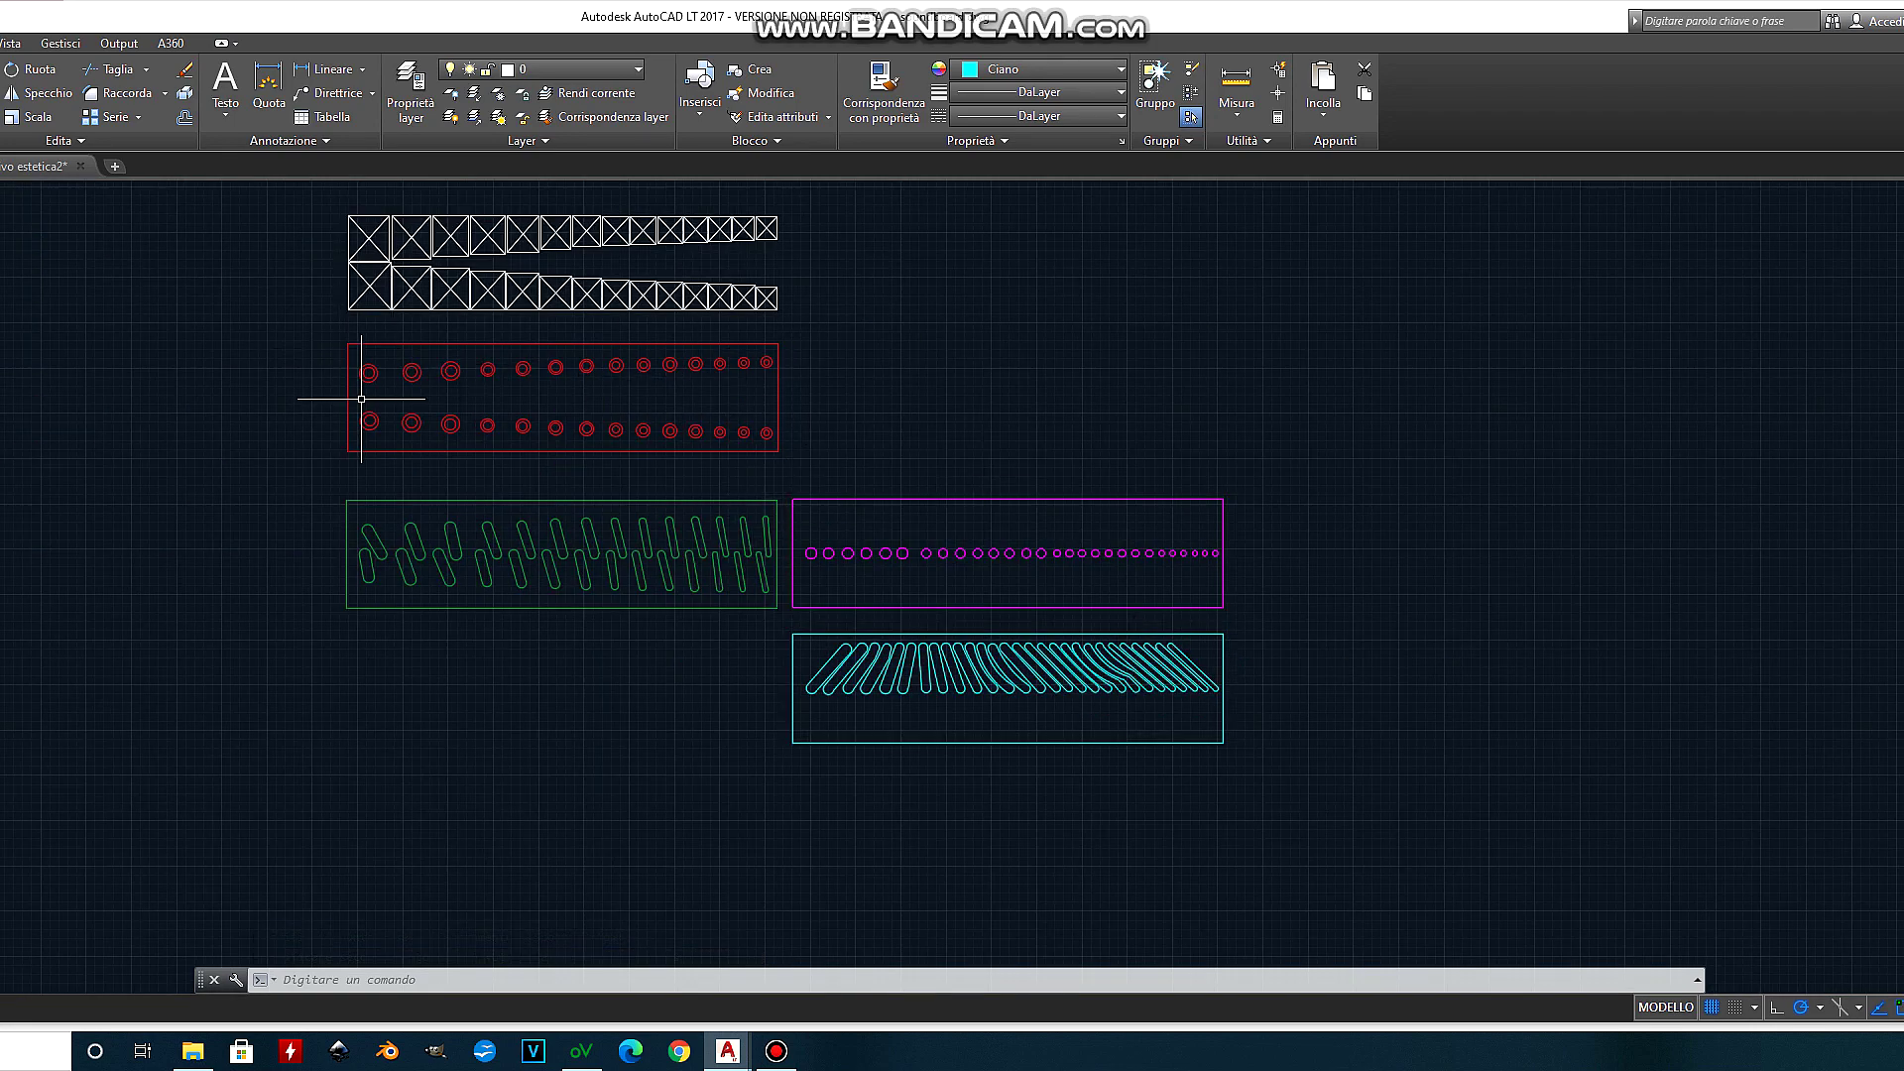
left_click(338, 480)
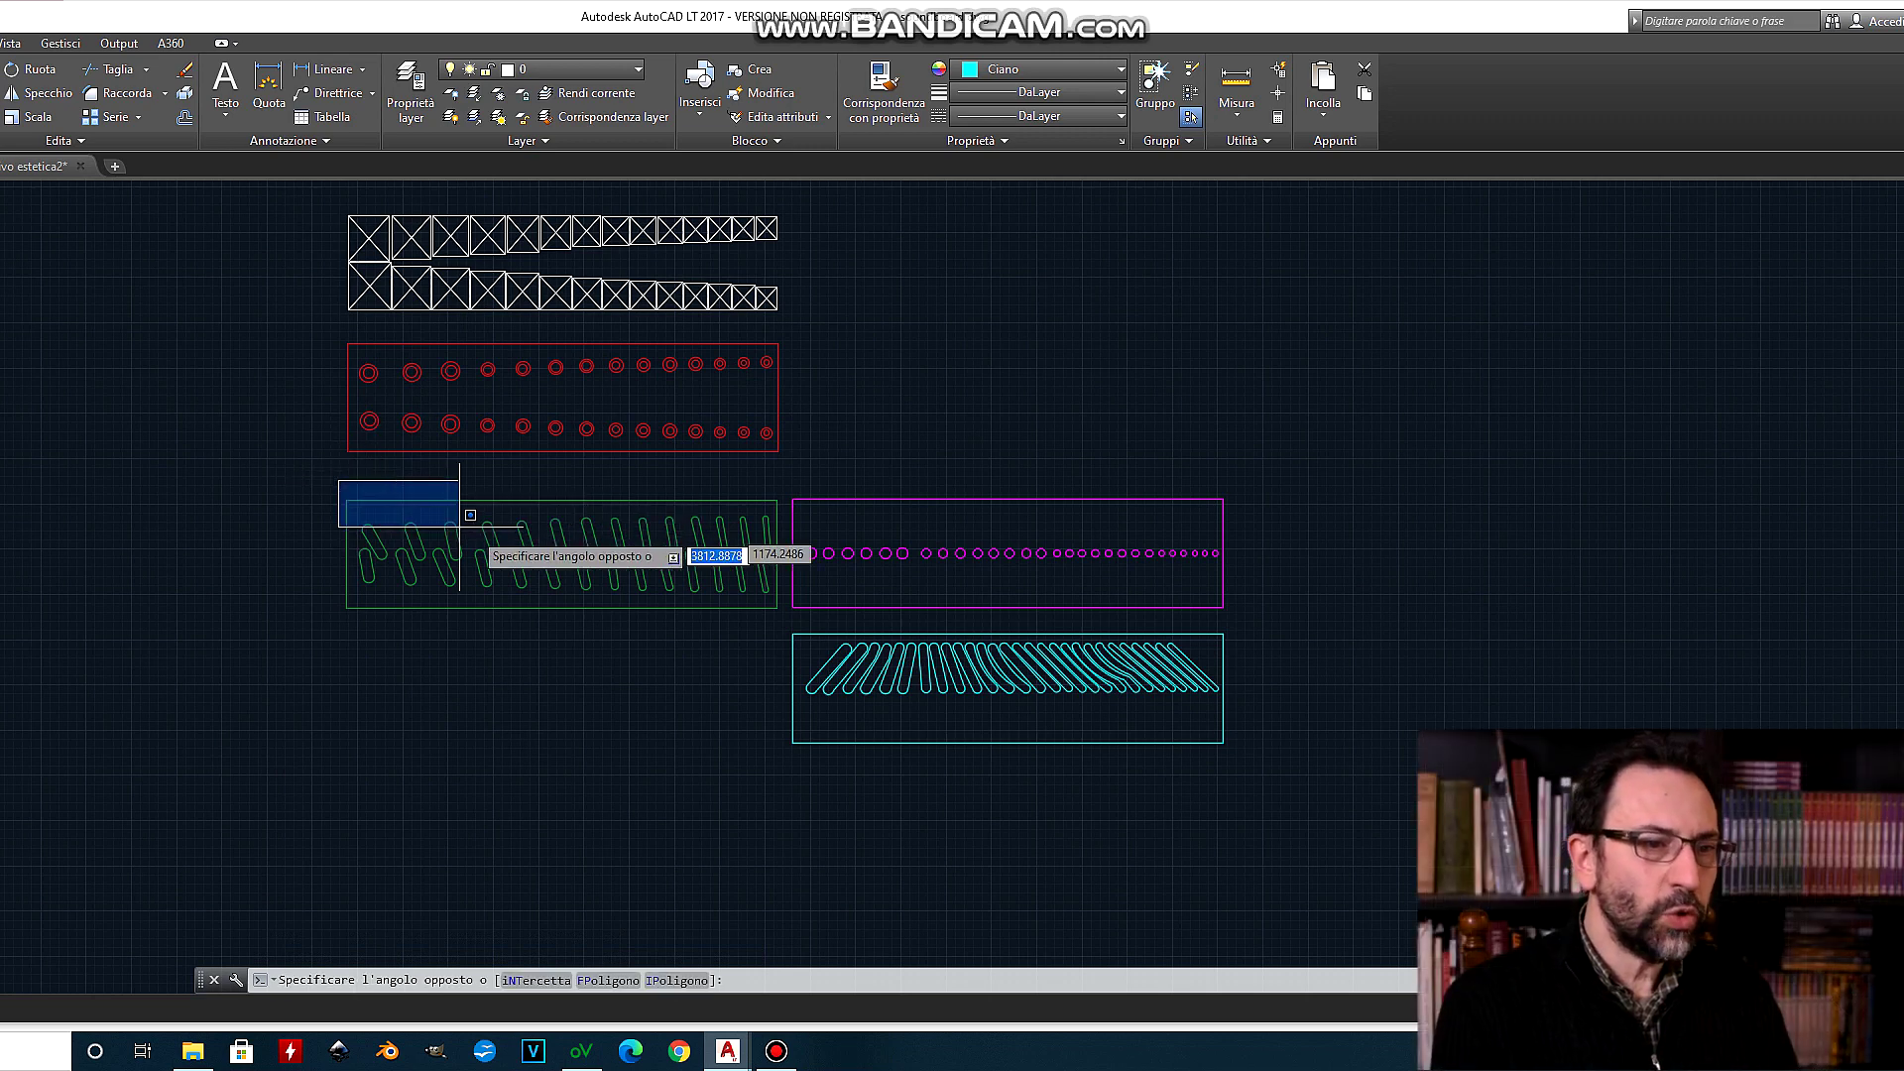
left_click(780, 631)
Step: Move the green panel from its top-left corner onto the red circle-row panel's top-left corner
right_click(779, 631)
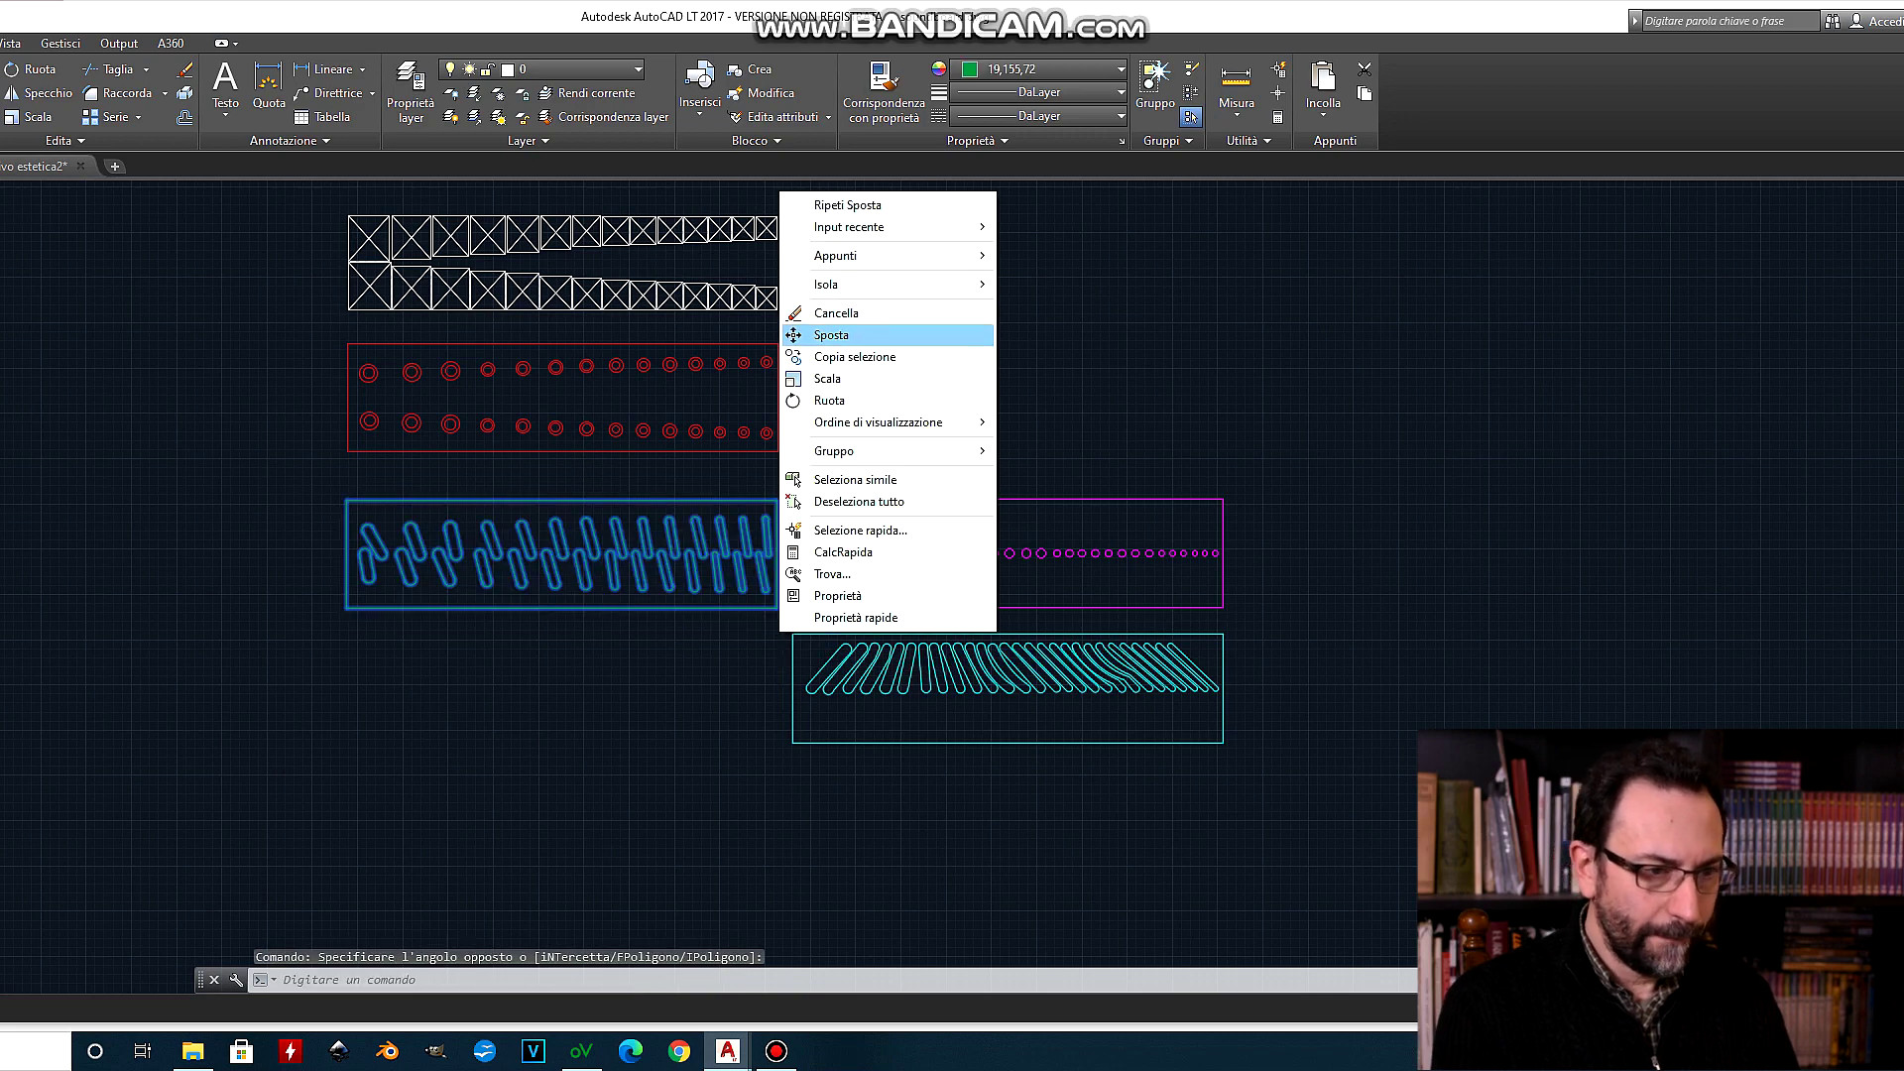
left_click(832, 334)
left_click(348, 501)
scroll(377, 557, "down", 2)
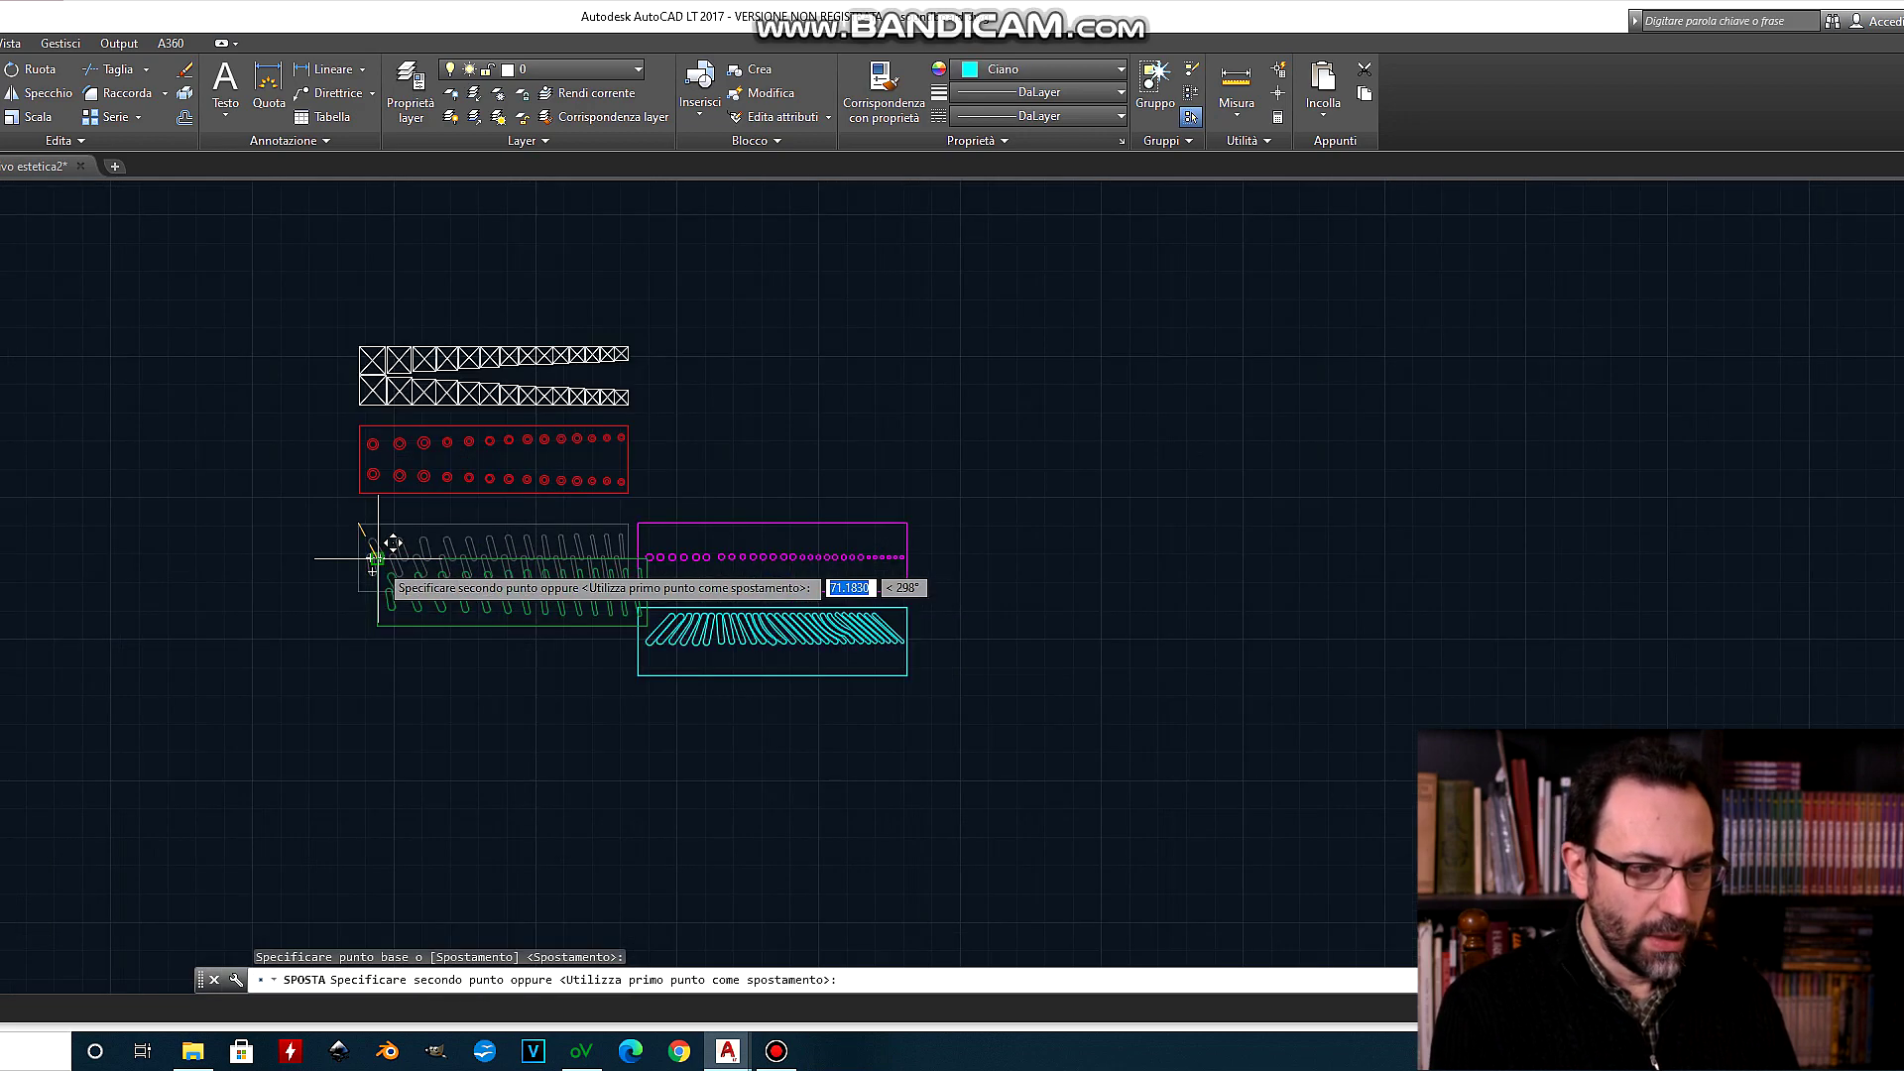
scroll(318, 519, "down", 2)
scroll(318, 519, "up", 3)
scroll(318, 459, "up", 4)
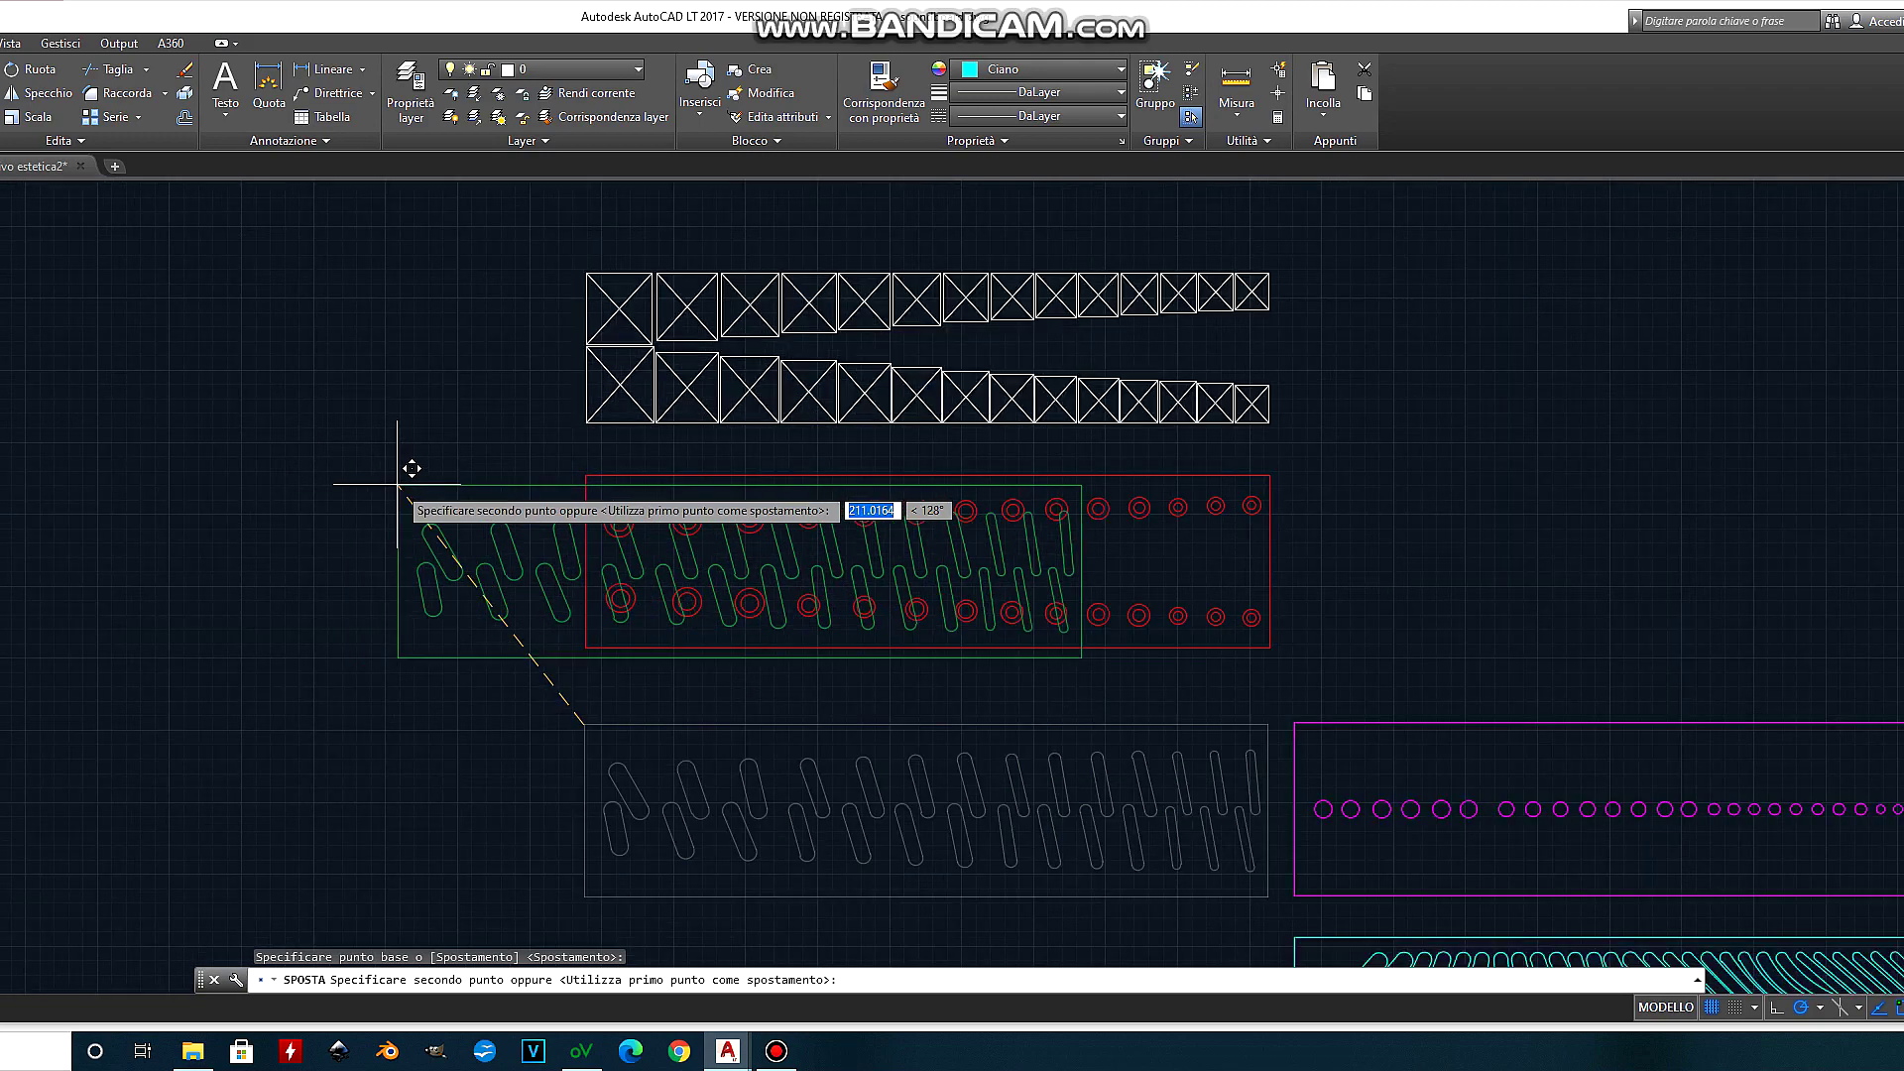
left_click(587, 478)
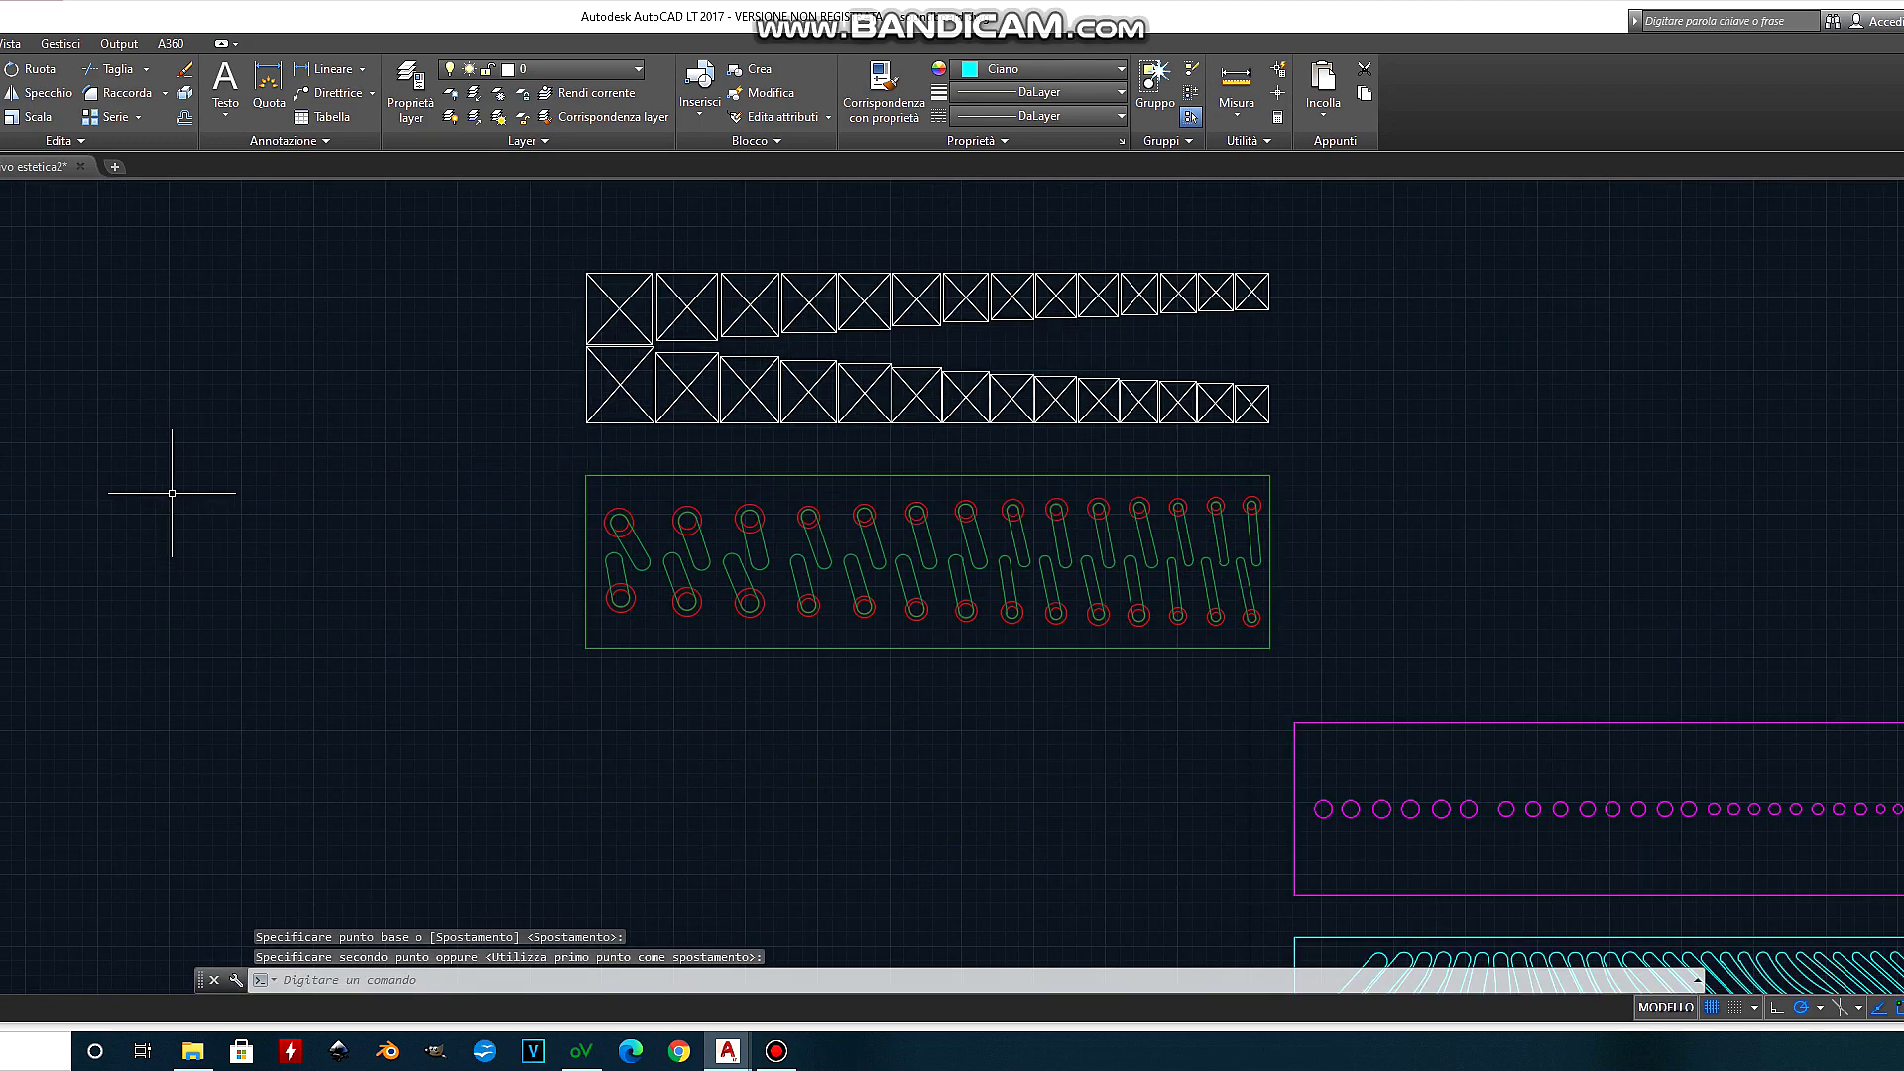
scroll(657, 485, "up", 4)
scroll(469, 535, "down", 2)
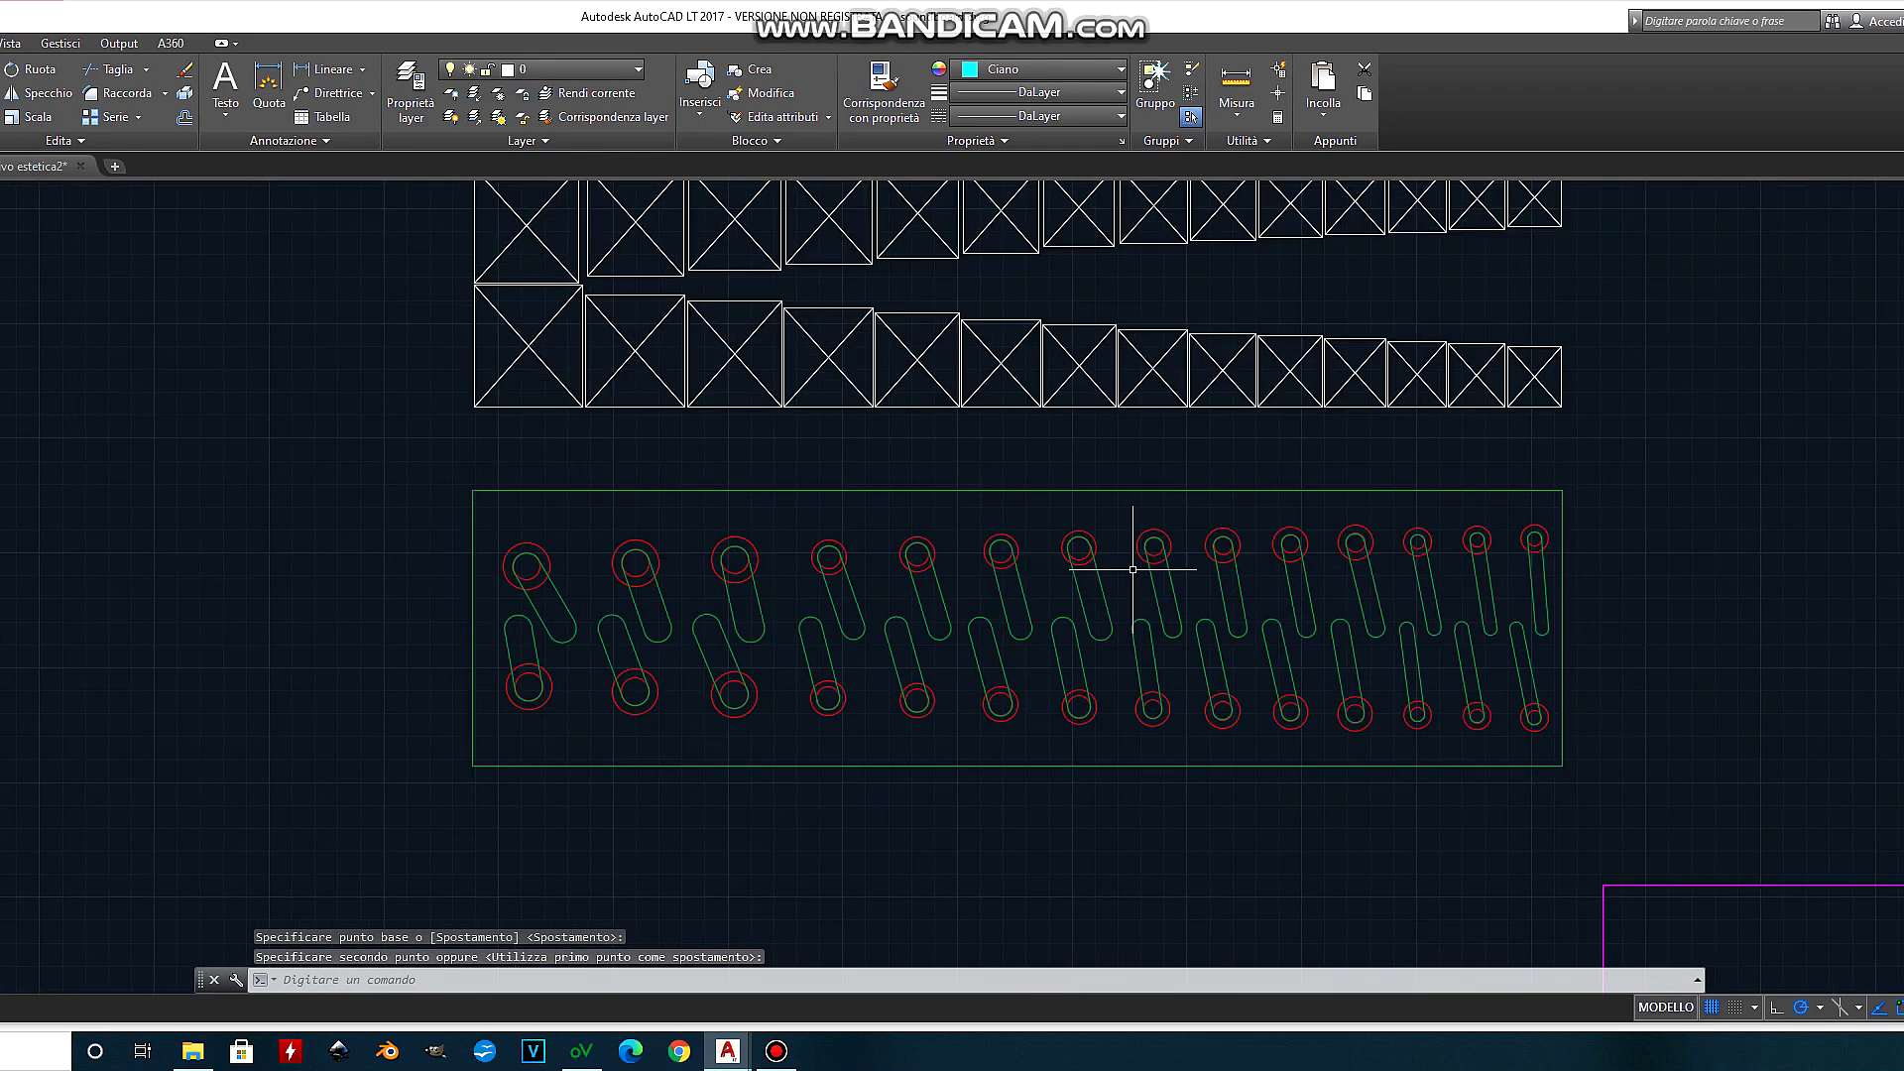
scroll(955, 578, "down", 2)
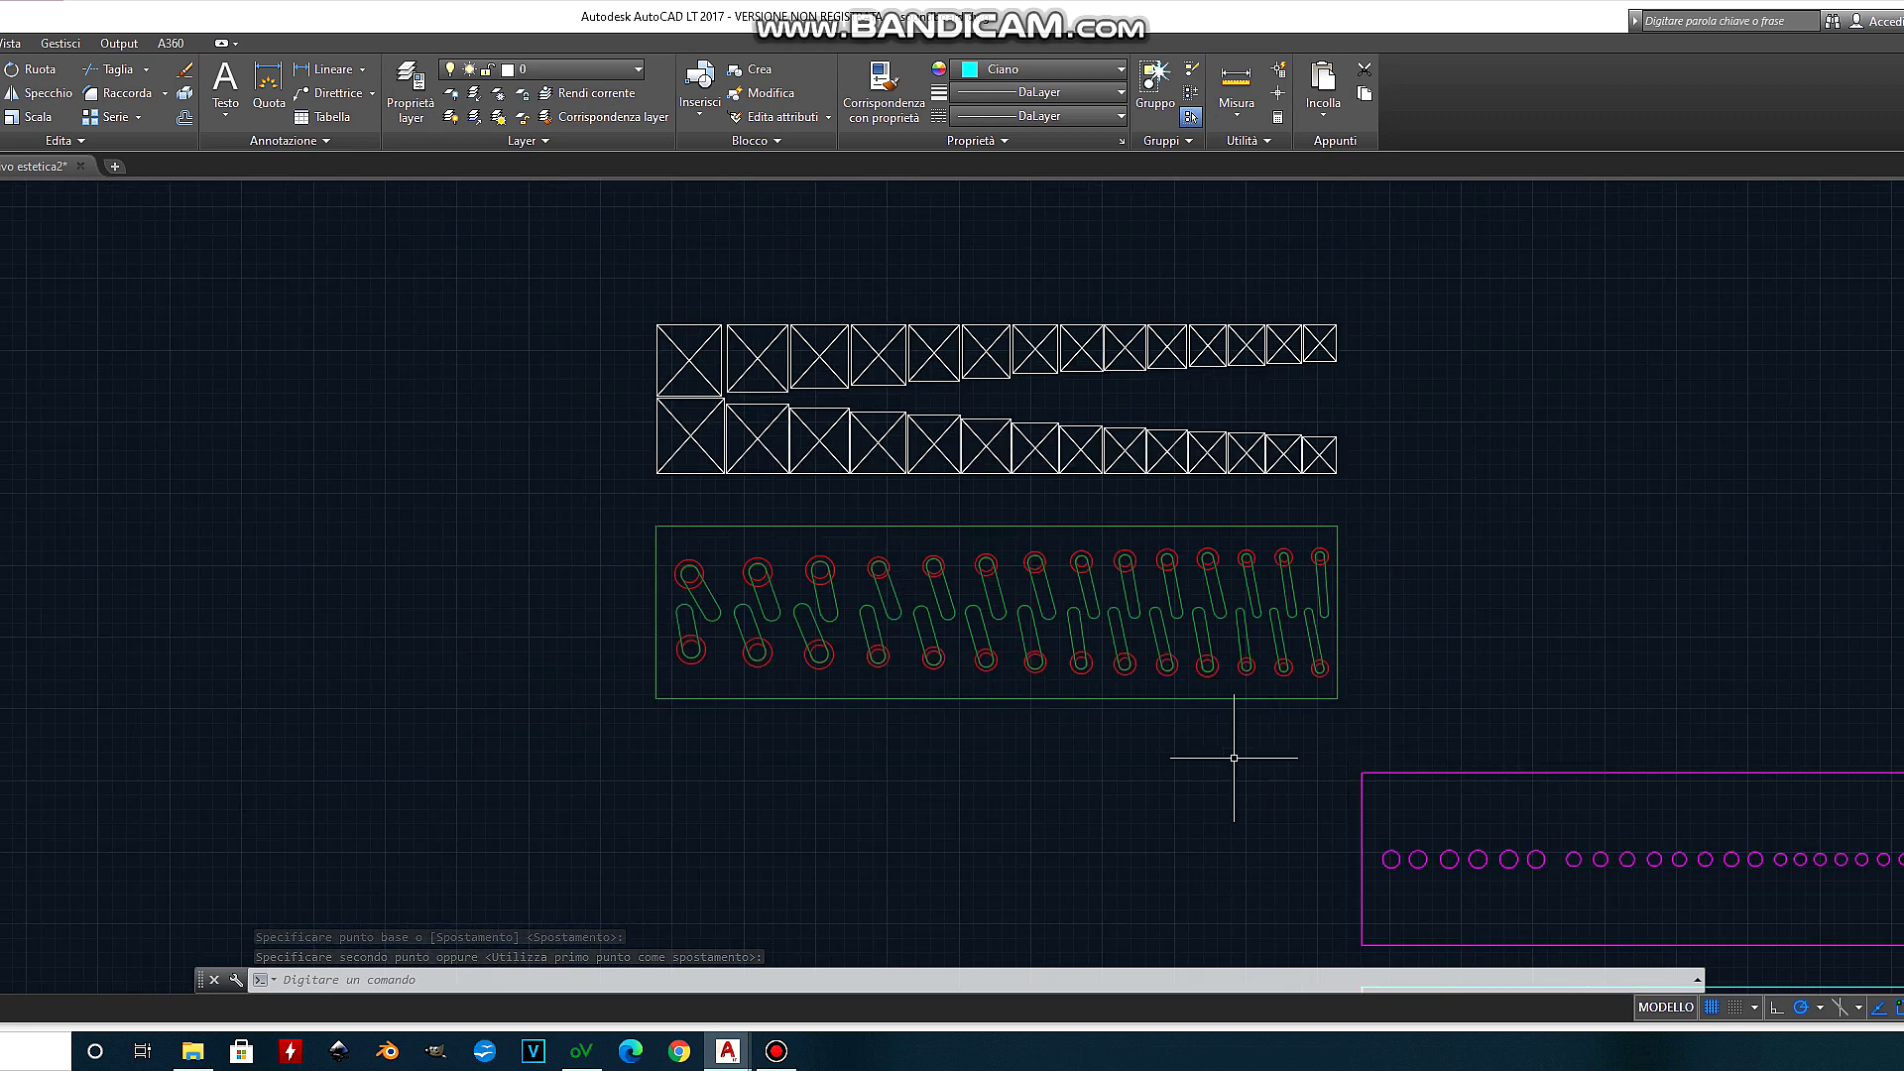
scroll(1265, 752, "down", 2)
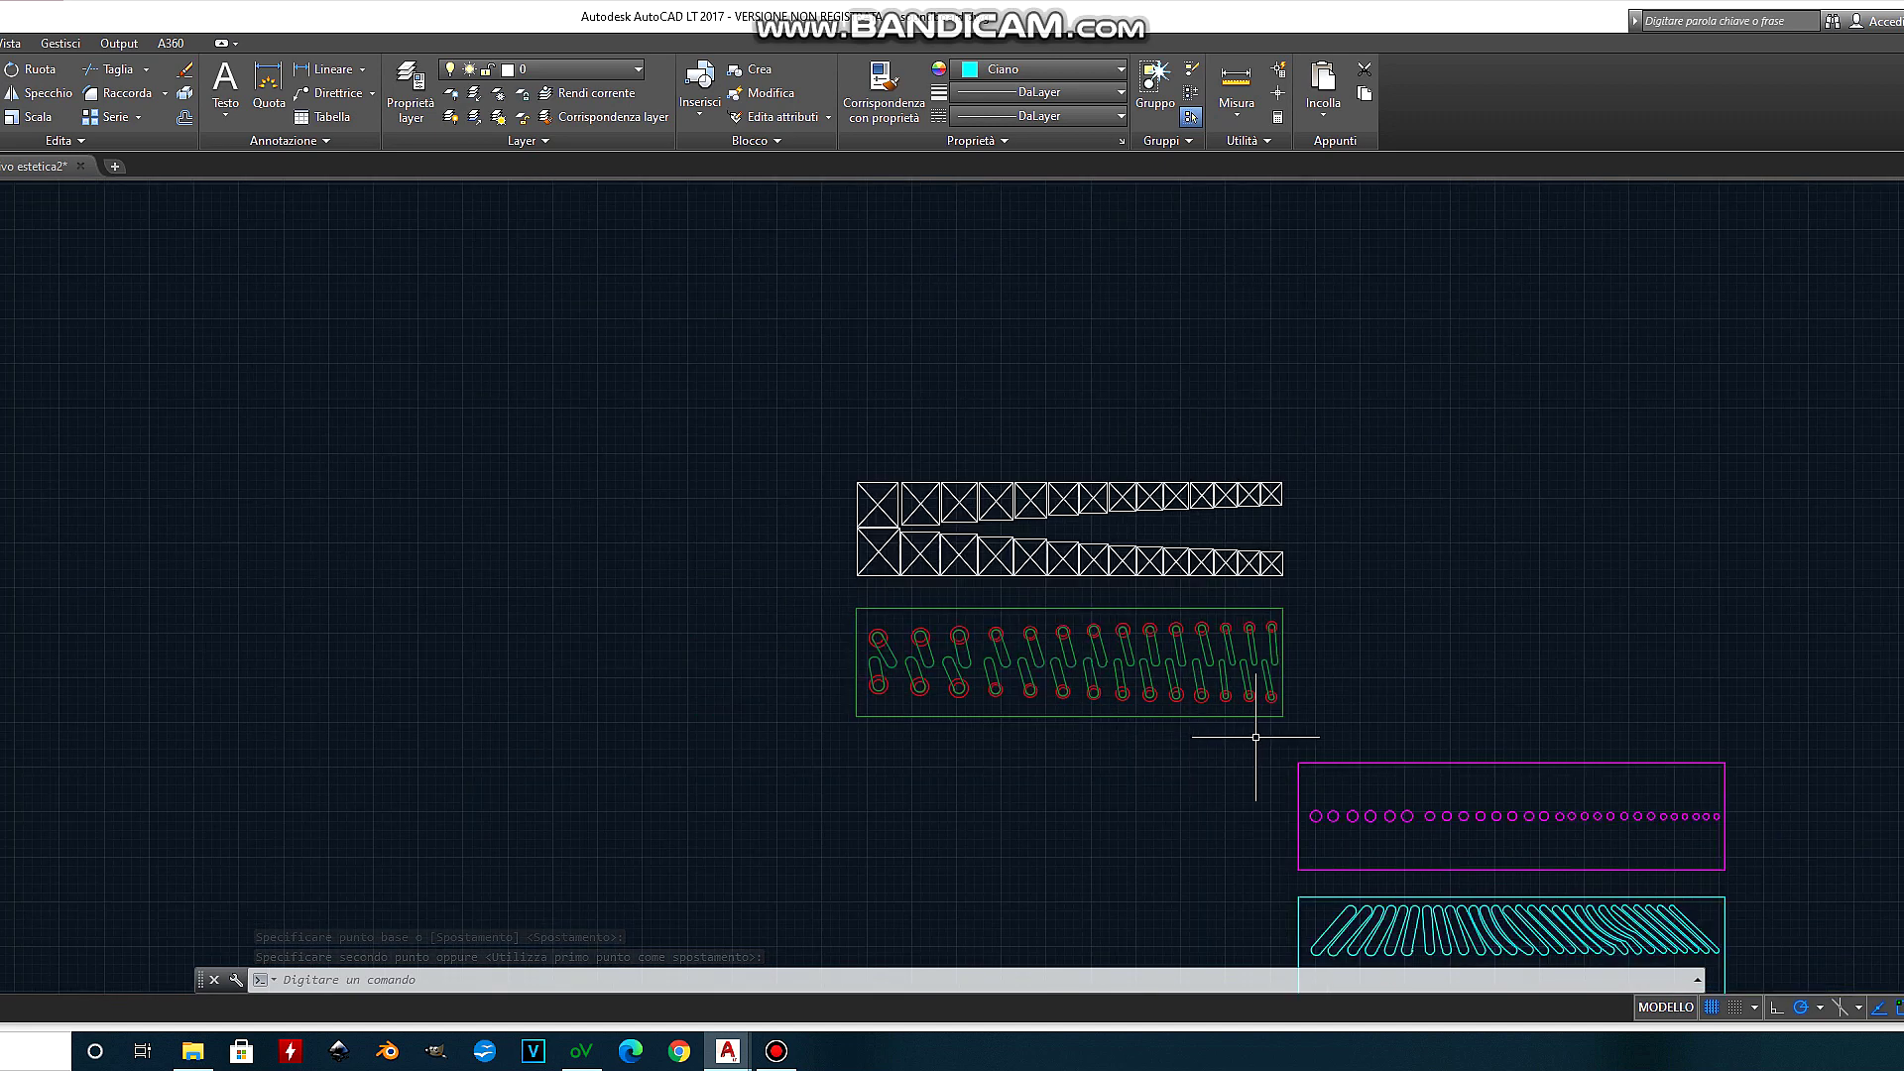
Step: Move the selected magenta circle-row panel by its corner onto the combined red-green panel
left_click(1760, 875)
right_click(1760, 875)
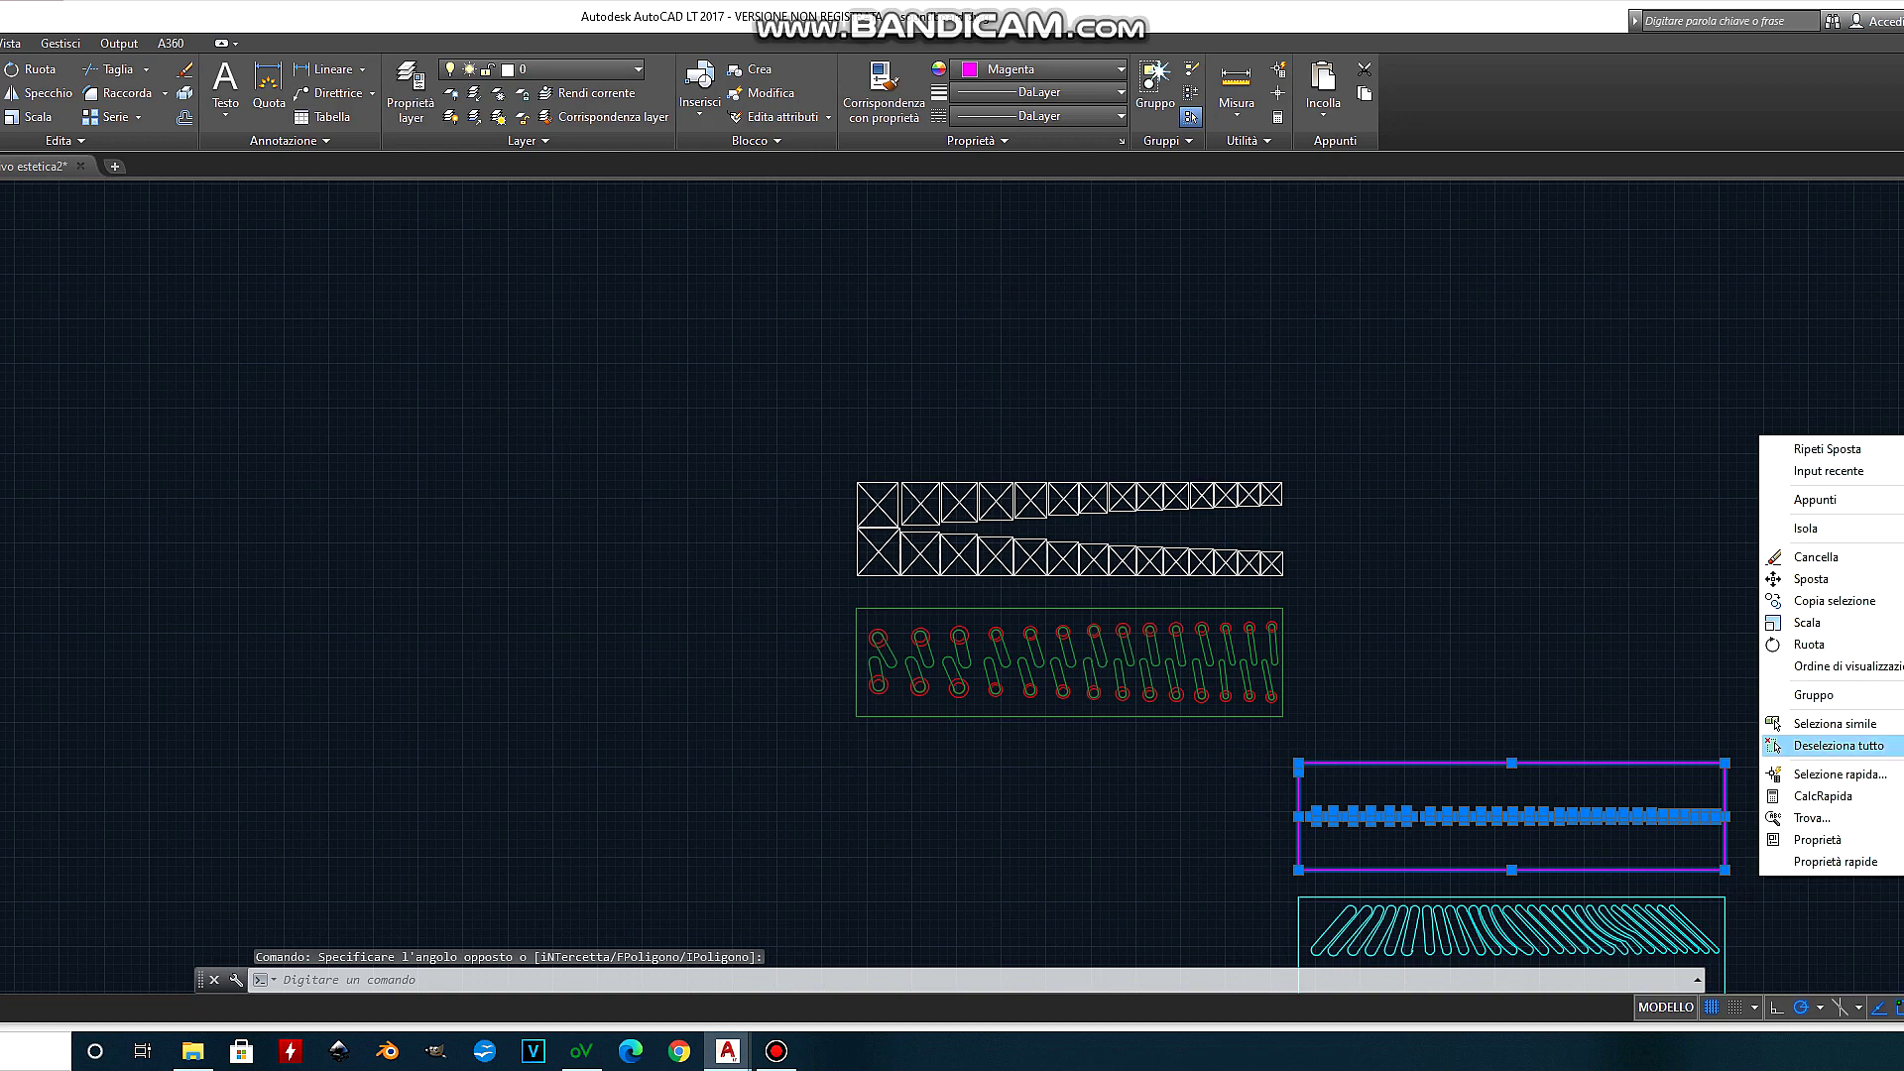
left_click(1825, 578)
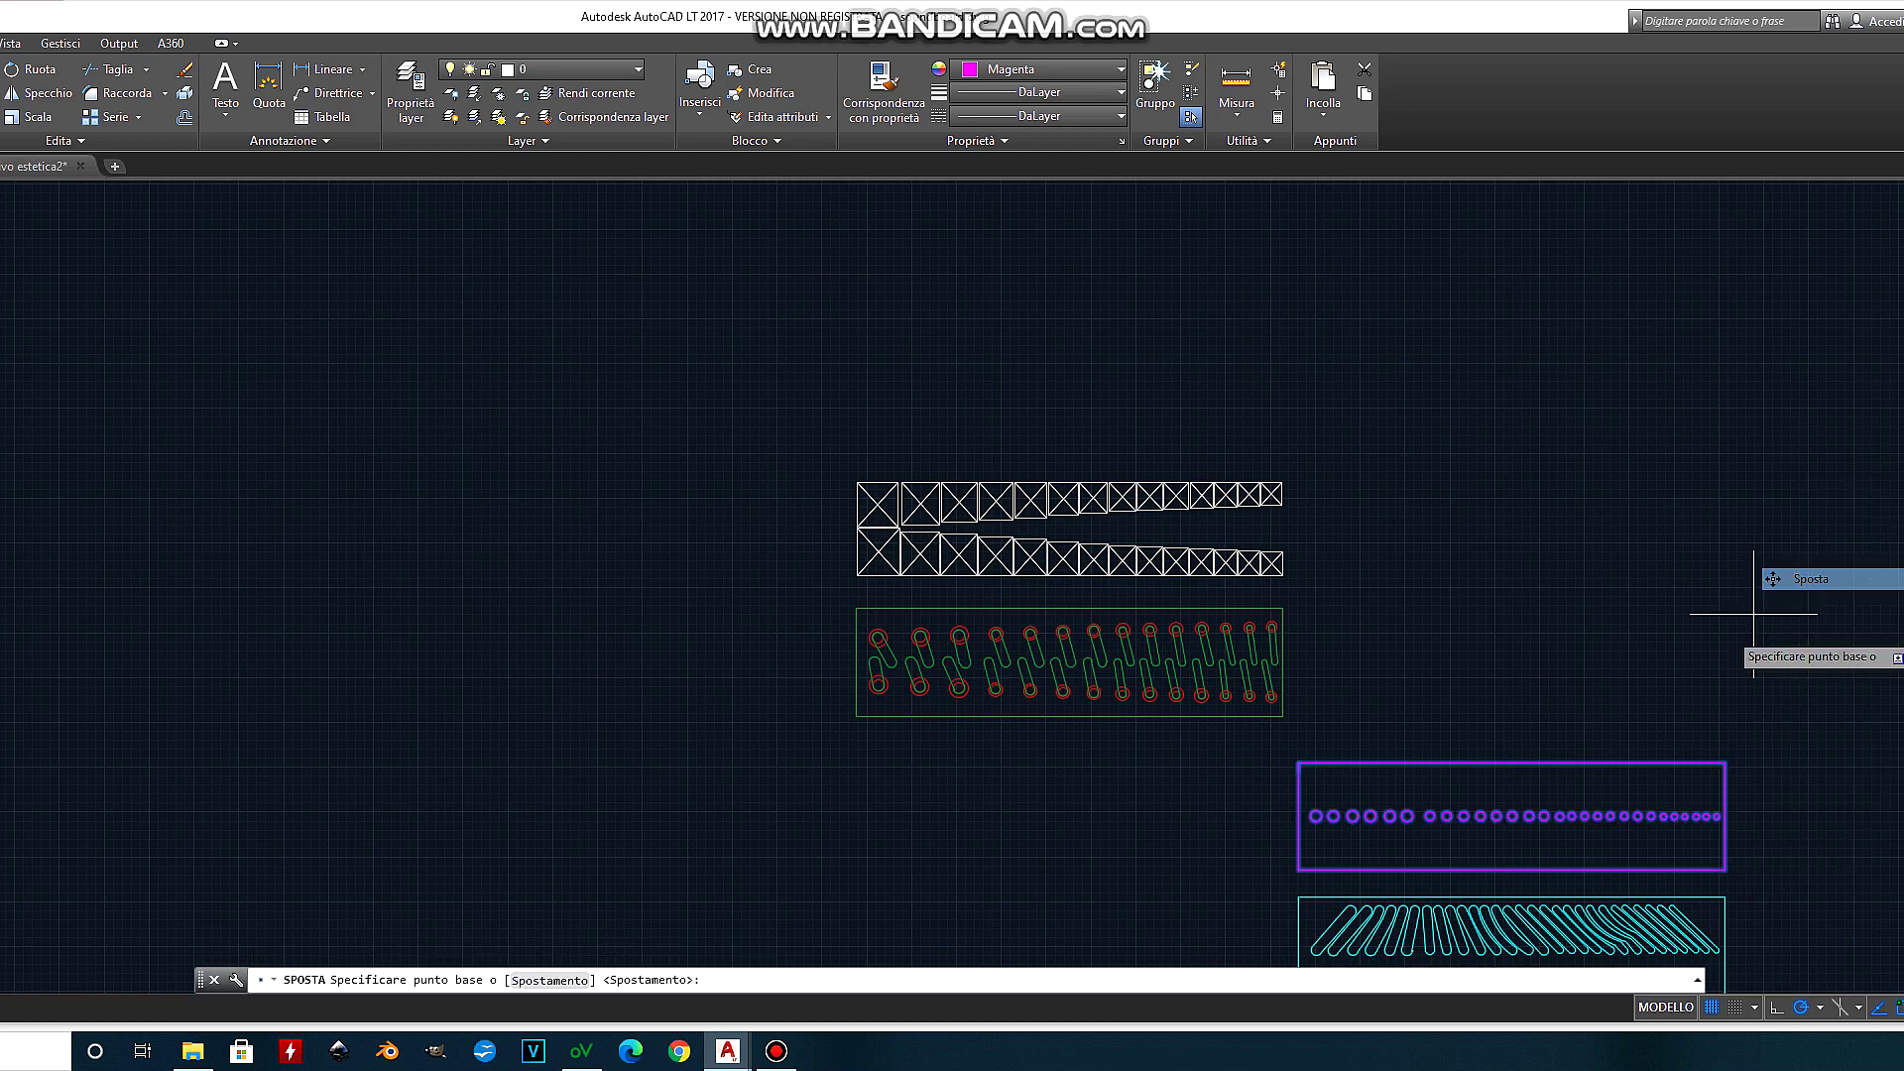
left_click(1298, 763)
scroll(997, 697, "up", 2)
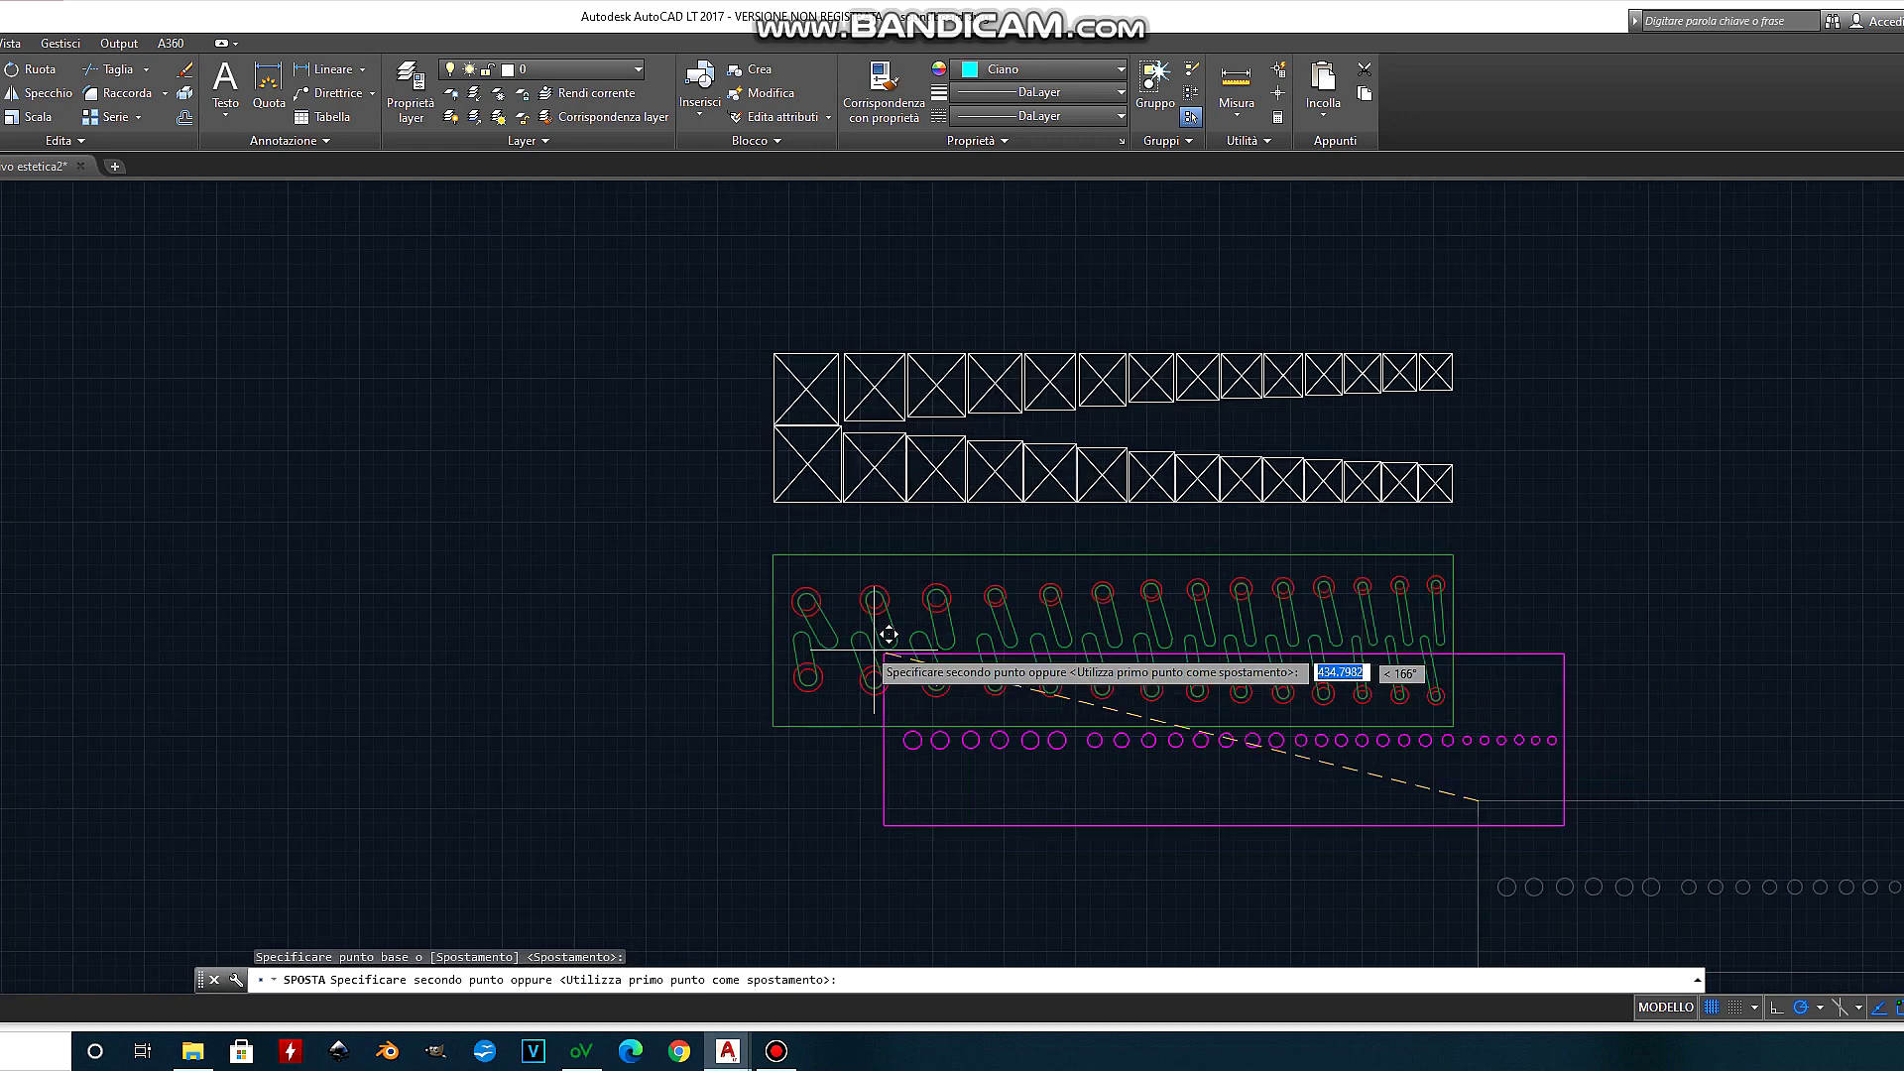
left_click(773, 555)
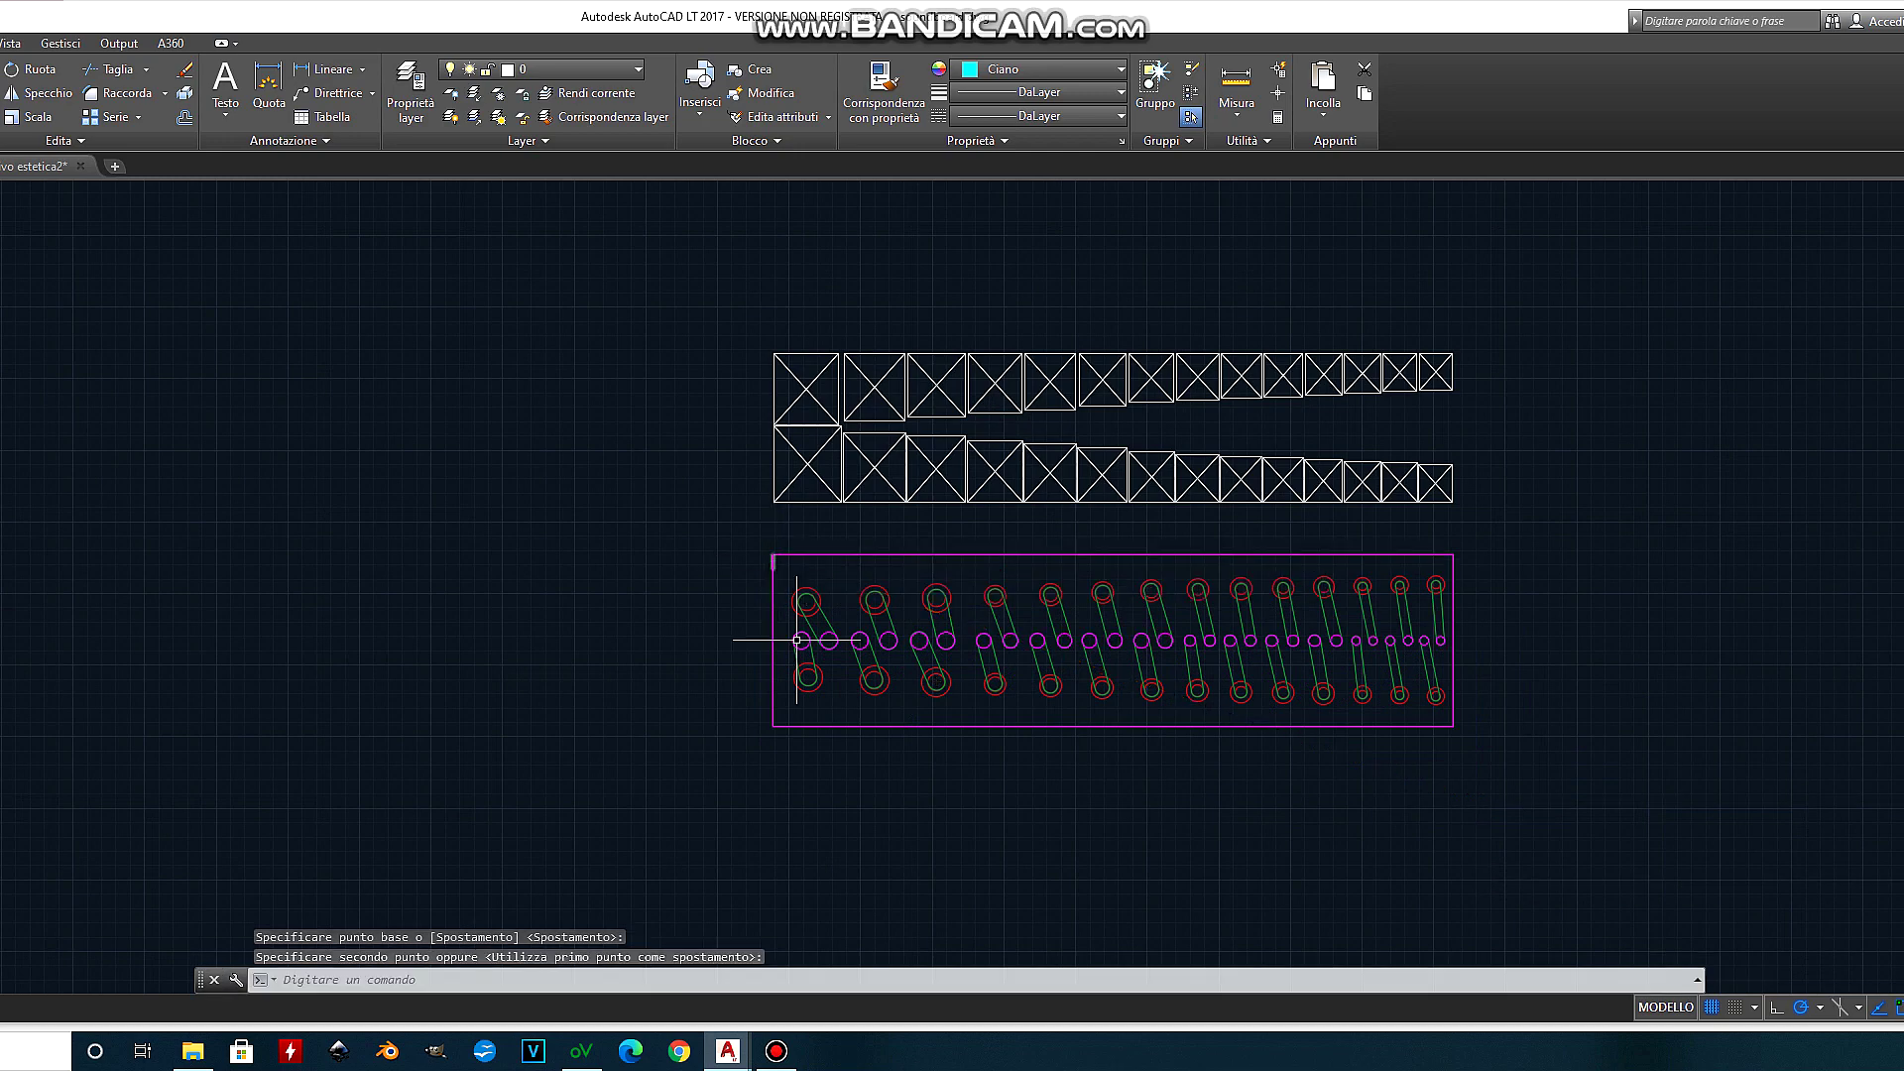
scroll(1271, 609, "up", 4)
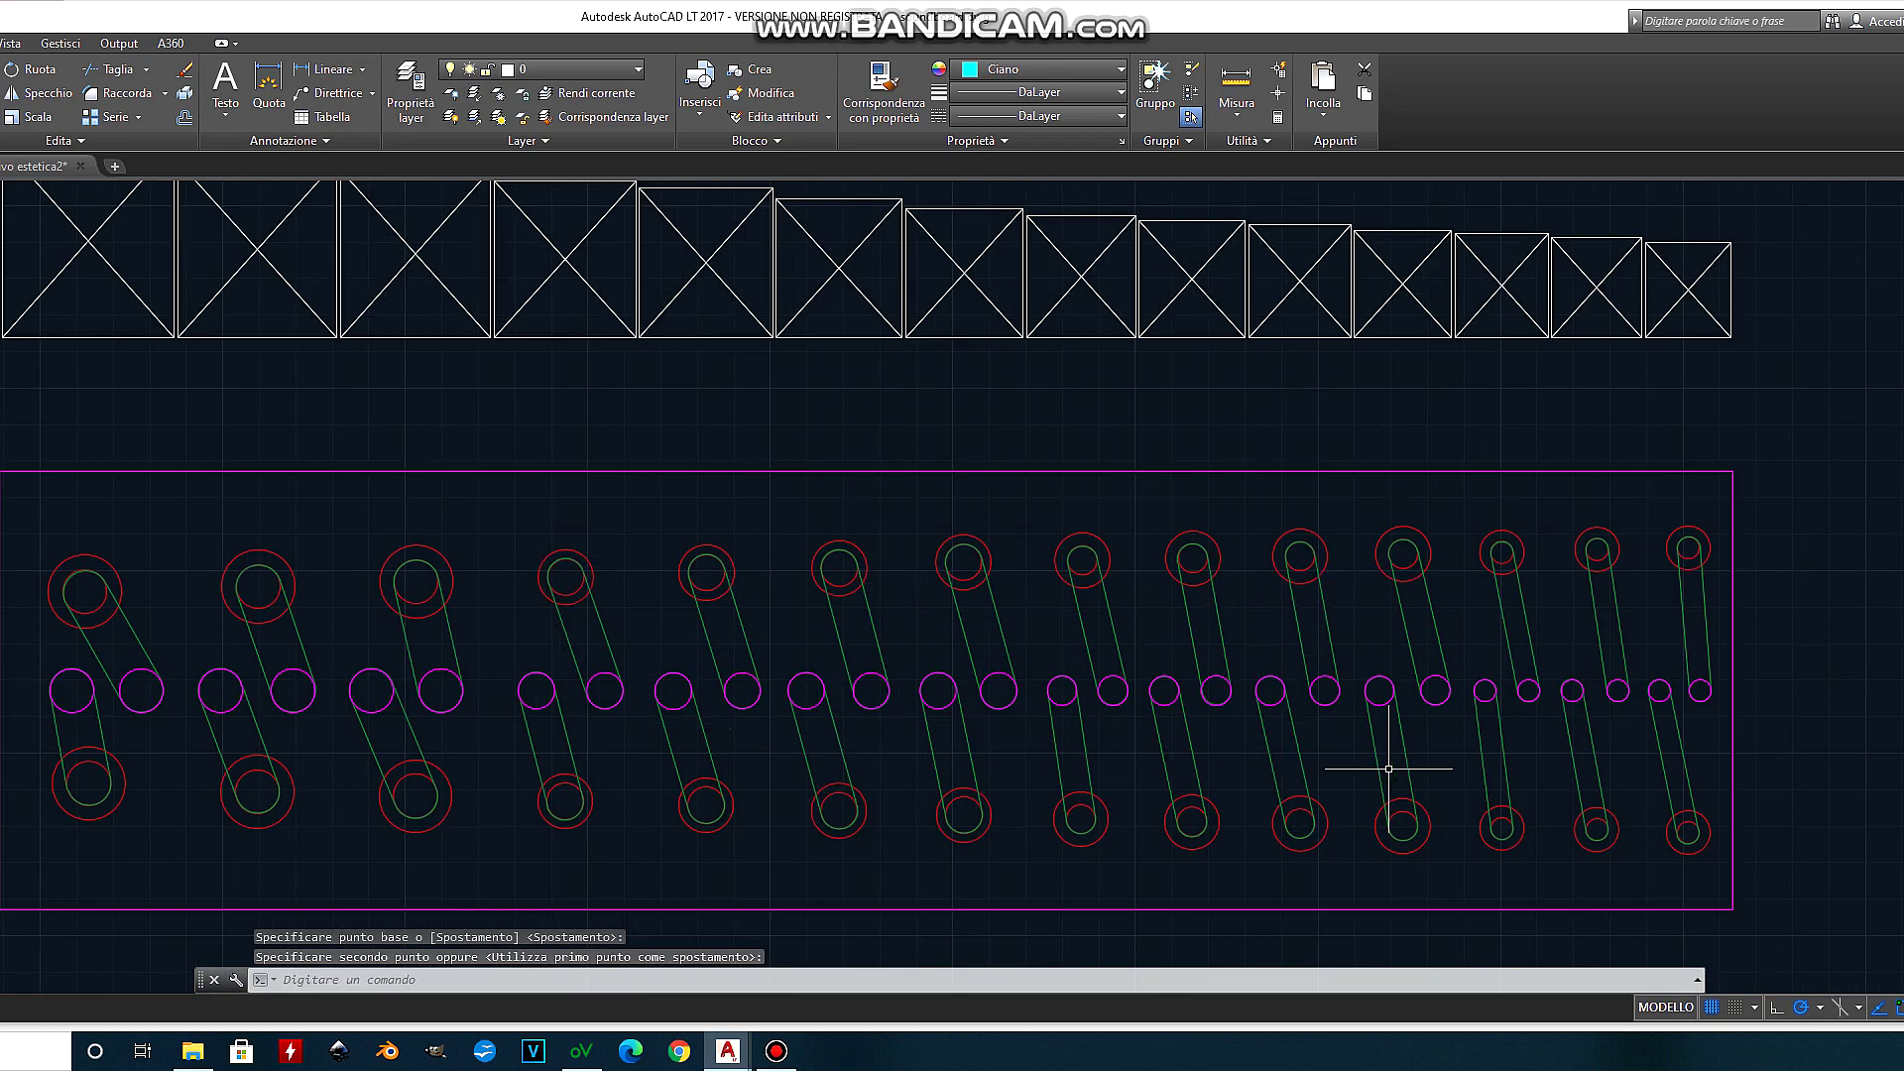
scroll(1234, 721, "down", 8)
Step: Window-select the cyan curved-slot panel
left_click(1584, 922)
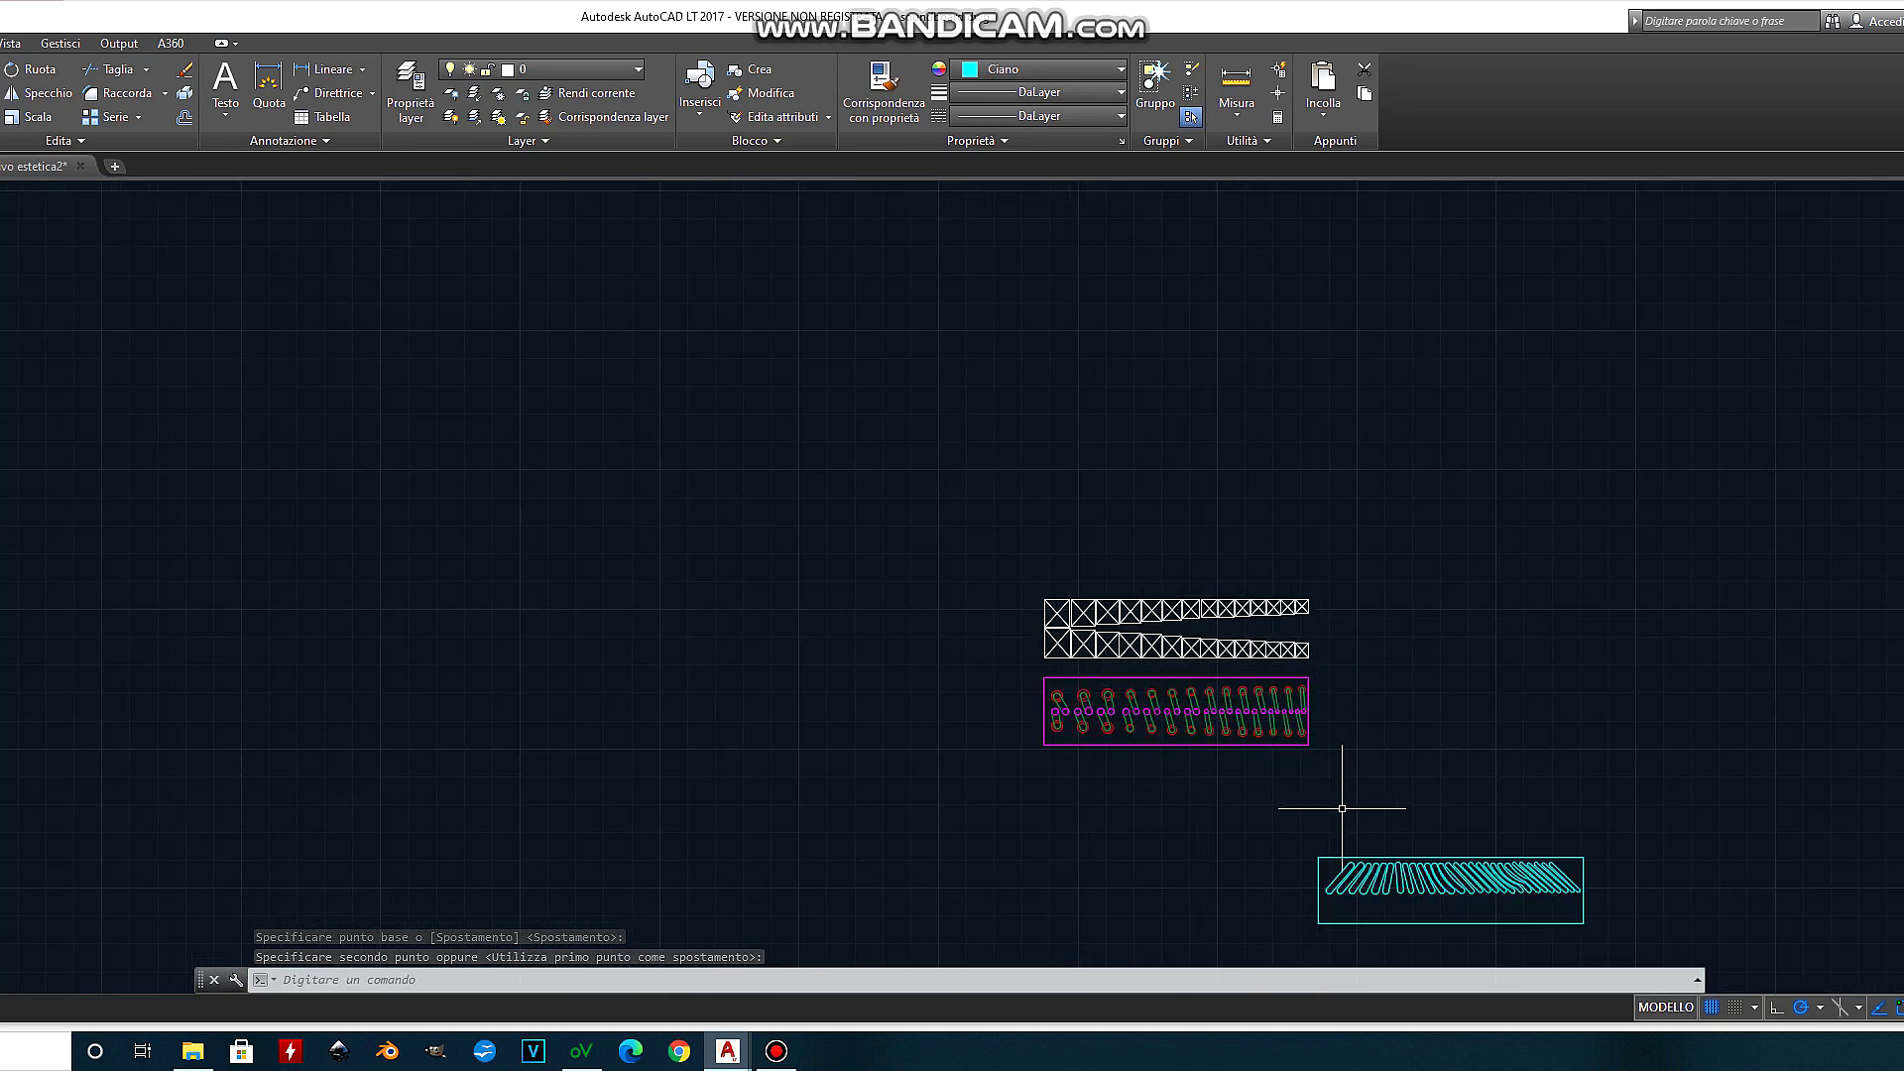
left_click(1299, 823)
right_click(1395, 846)
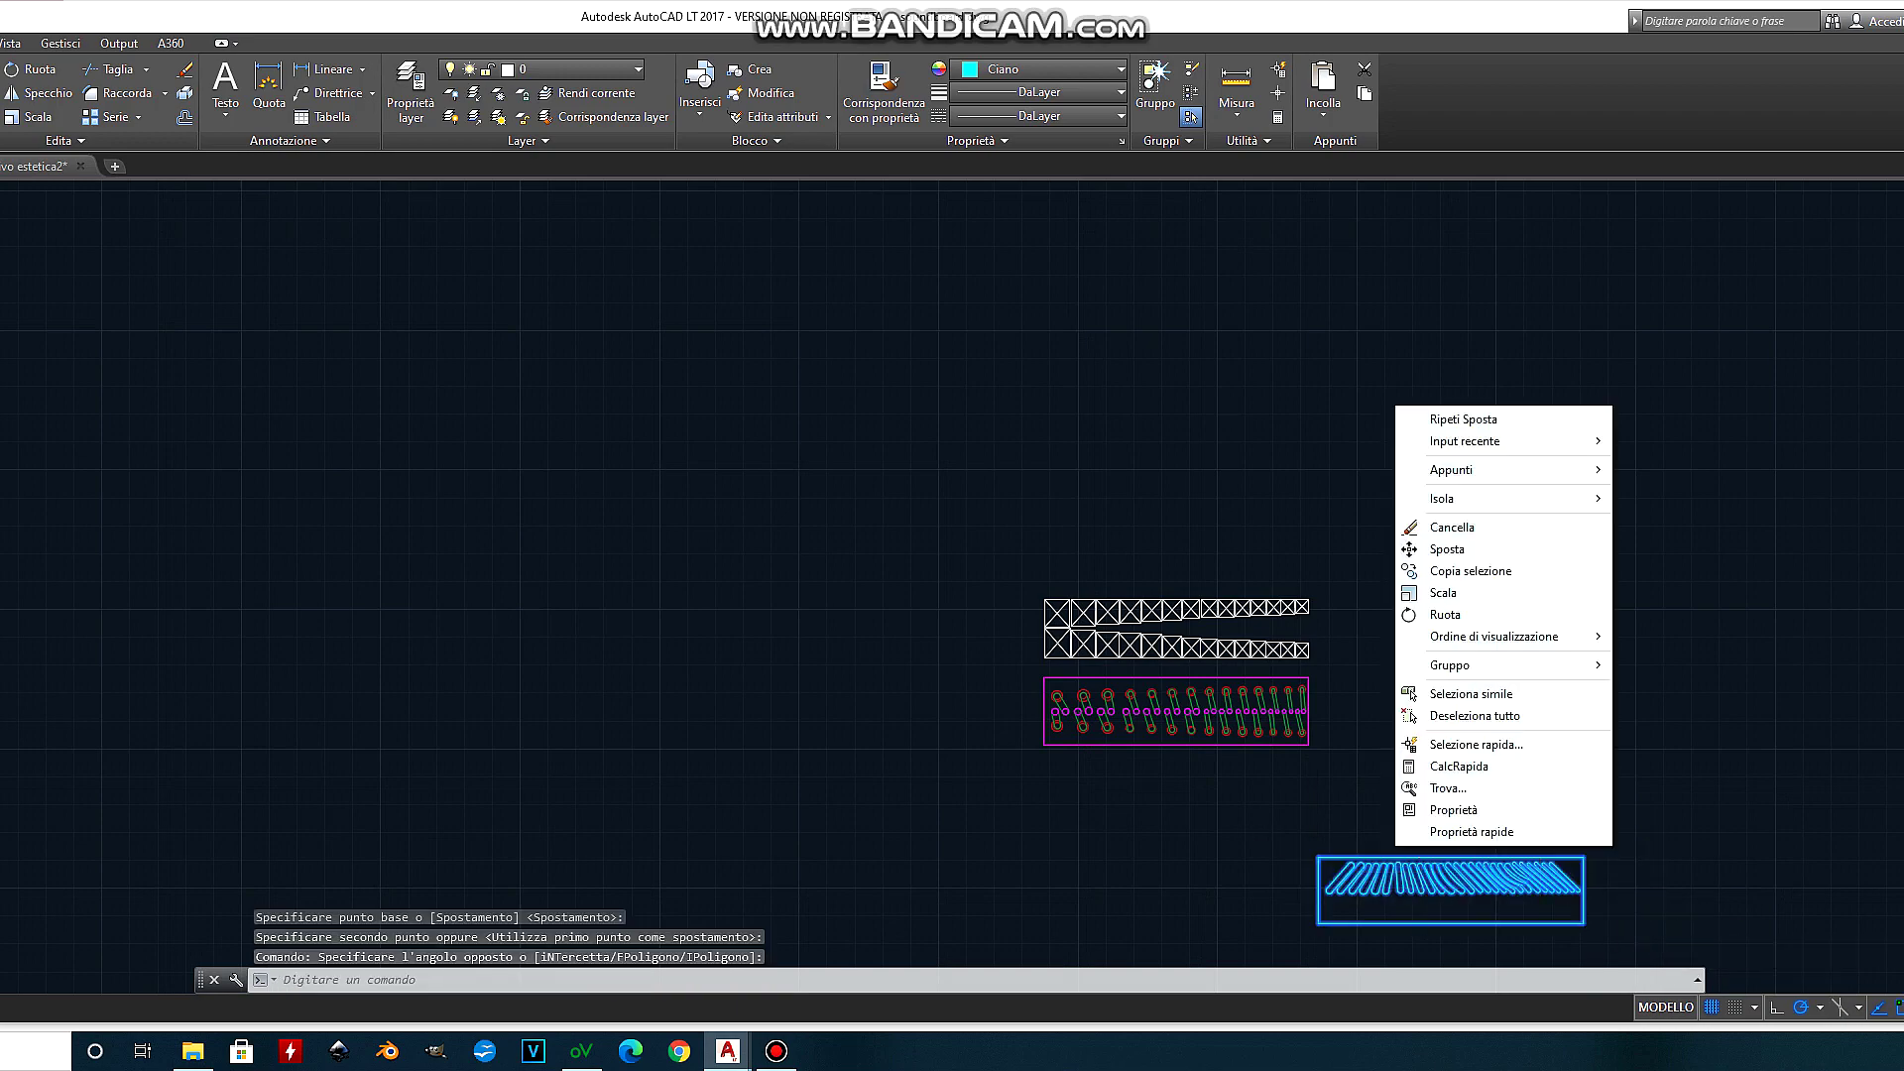
Step: Move the cyan panel by its top-left corner onto the stacked panels' top-left corner
left_click(1448, 550)
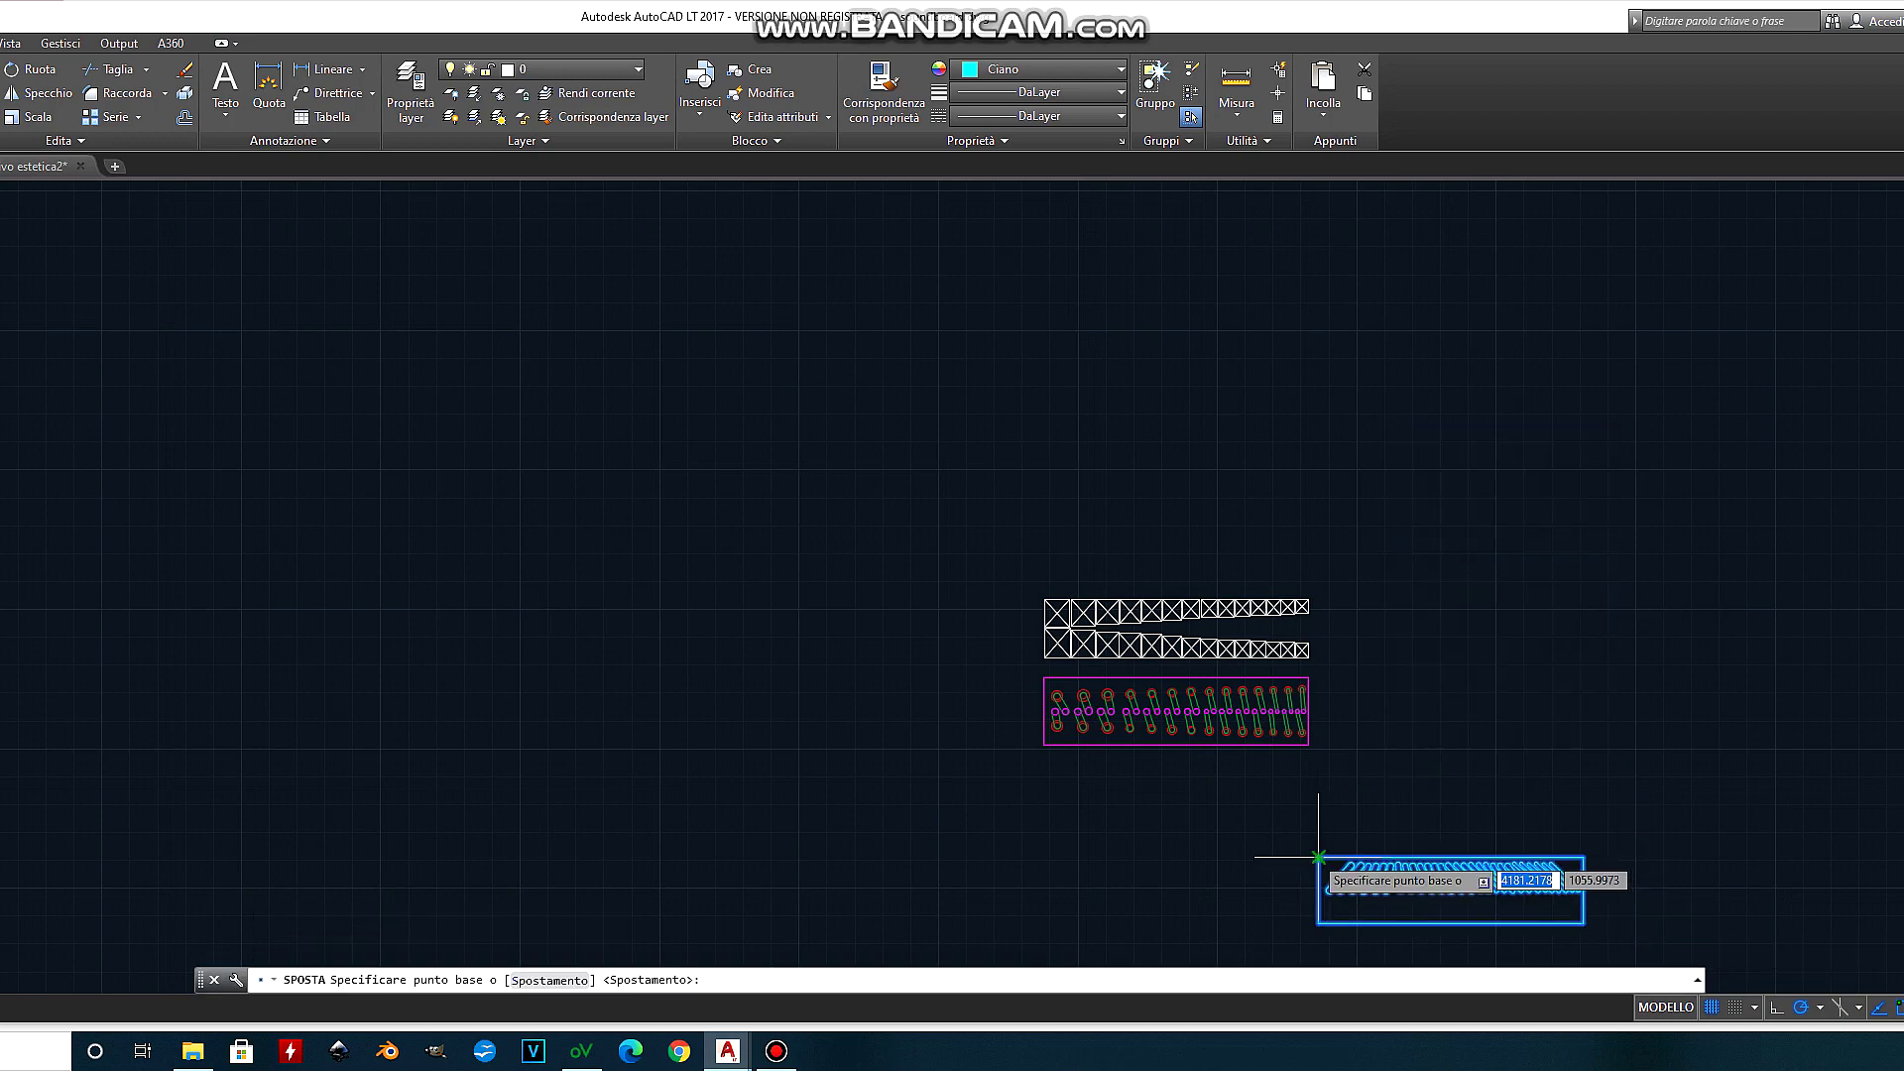
left_click(1318, 856)
scroll(1261, 742, "up", 6)
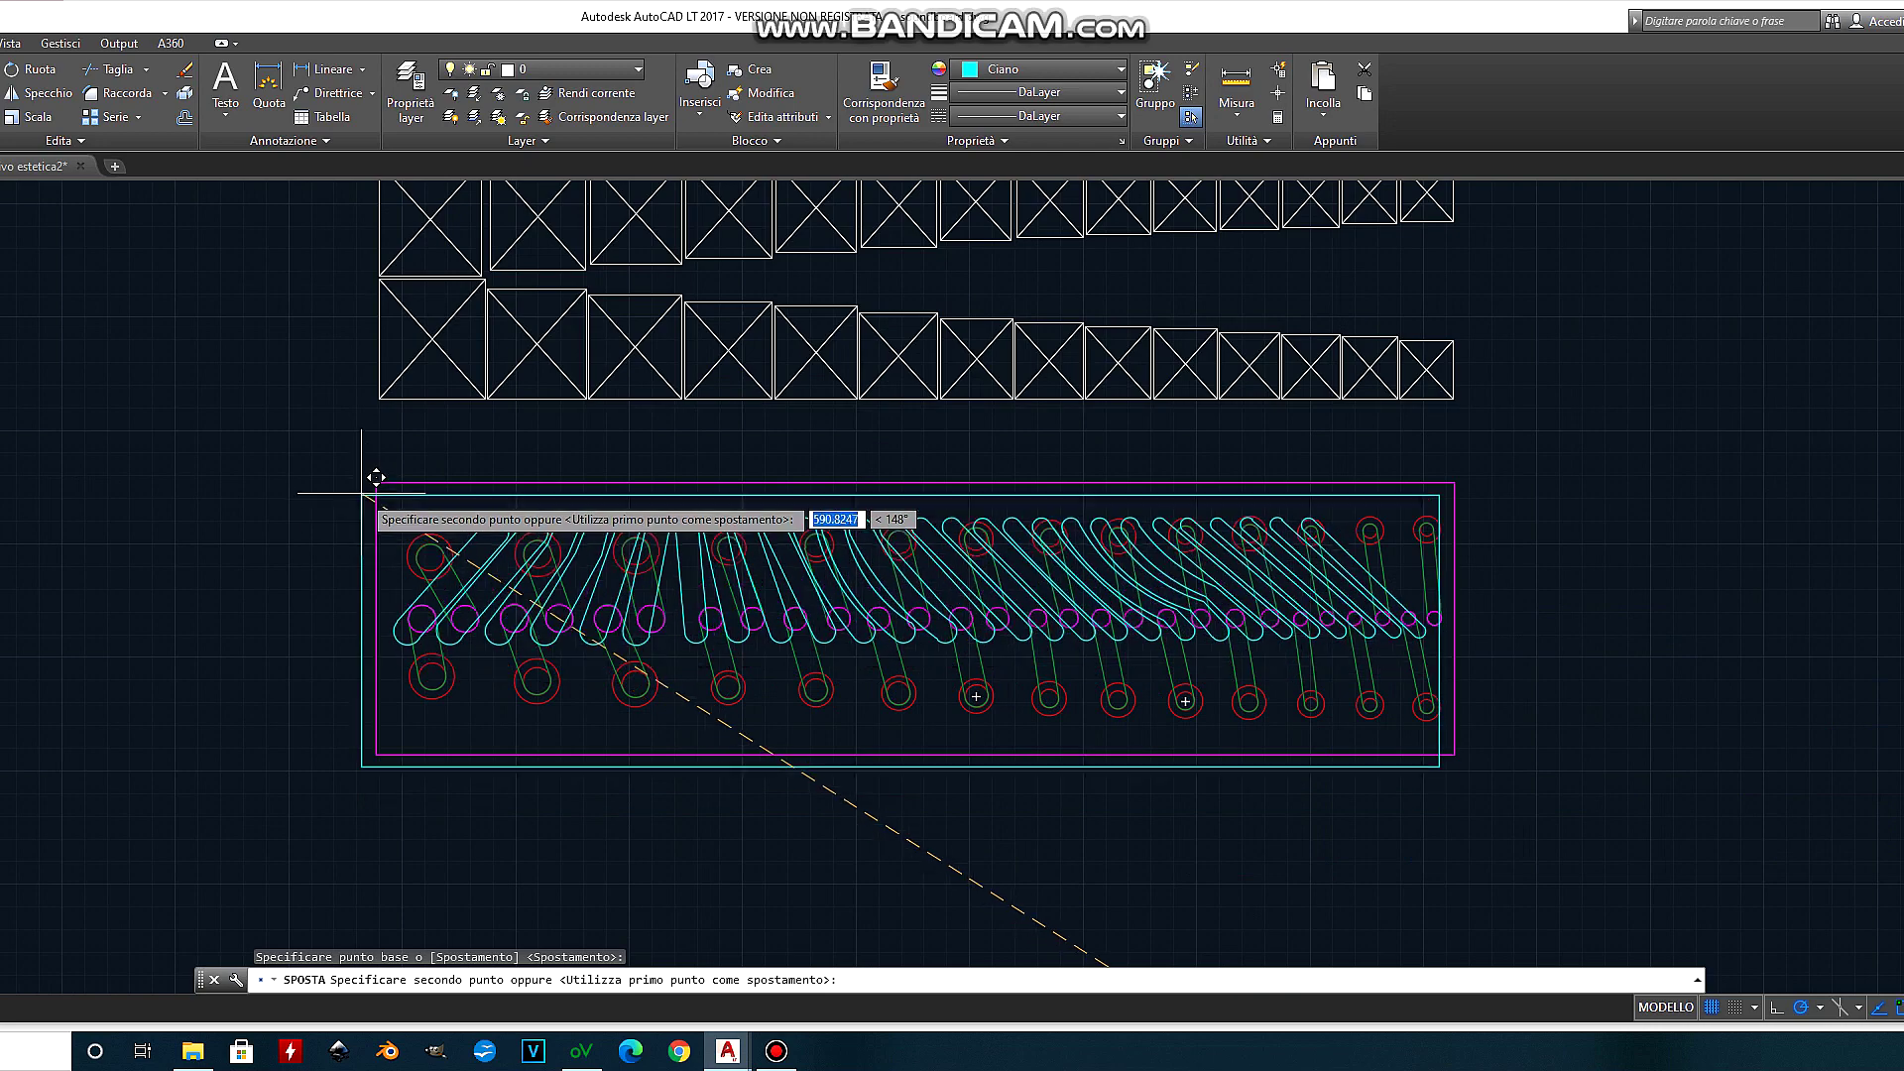
scroll(367, 484, "up", 2)
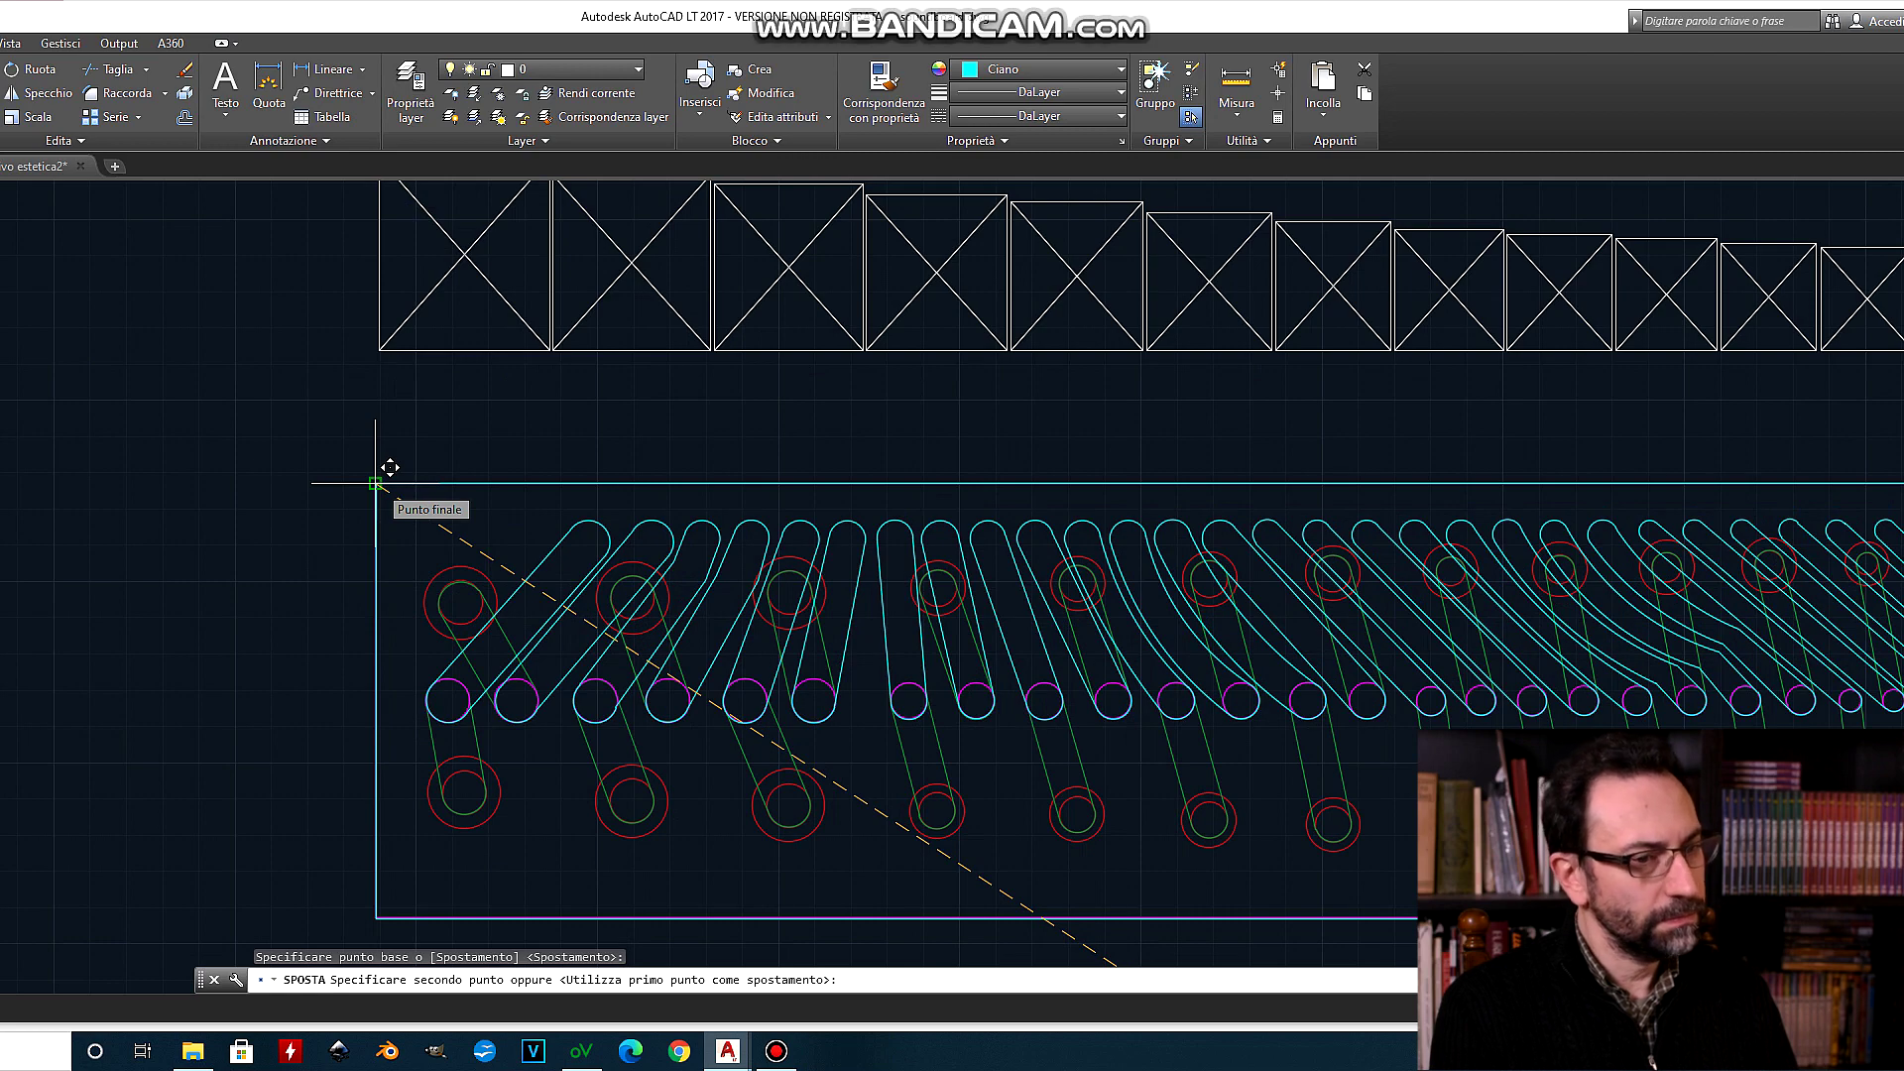
scroll(375, 483, "down", 2)
left_click(387, 466)
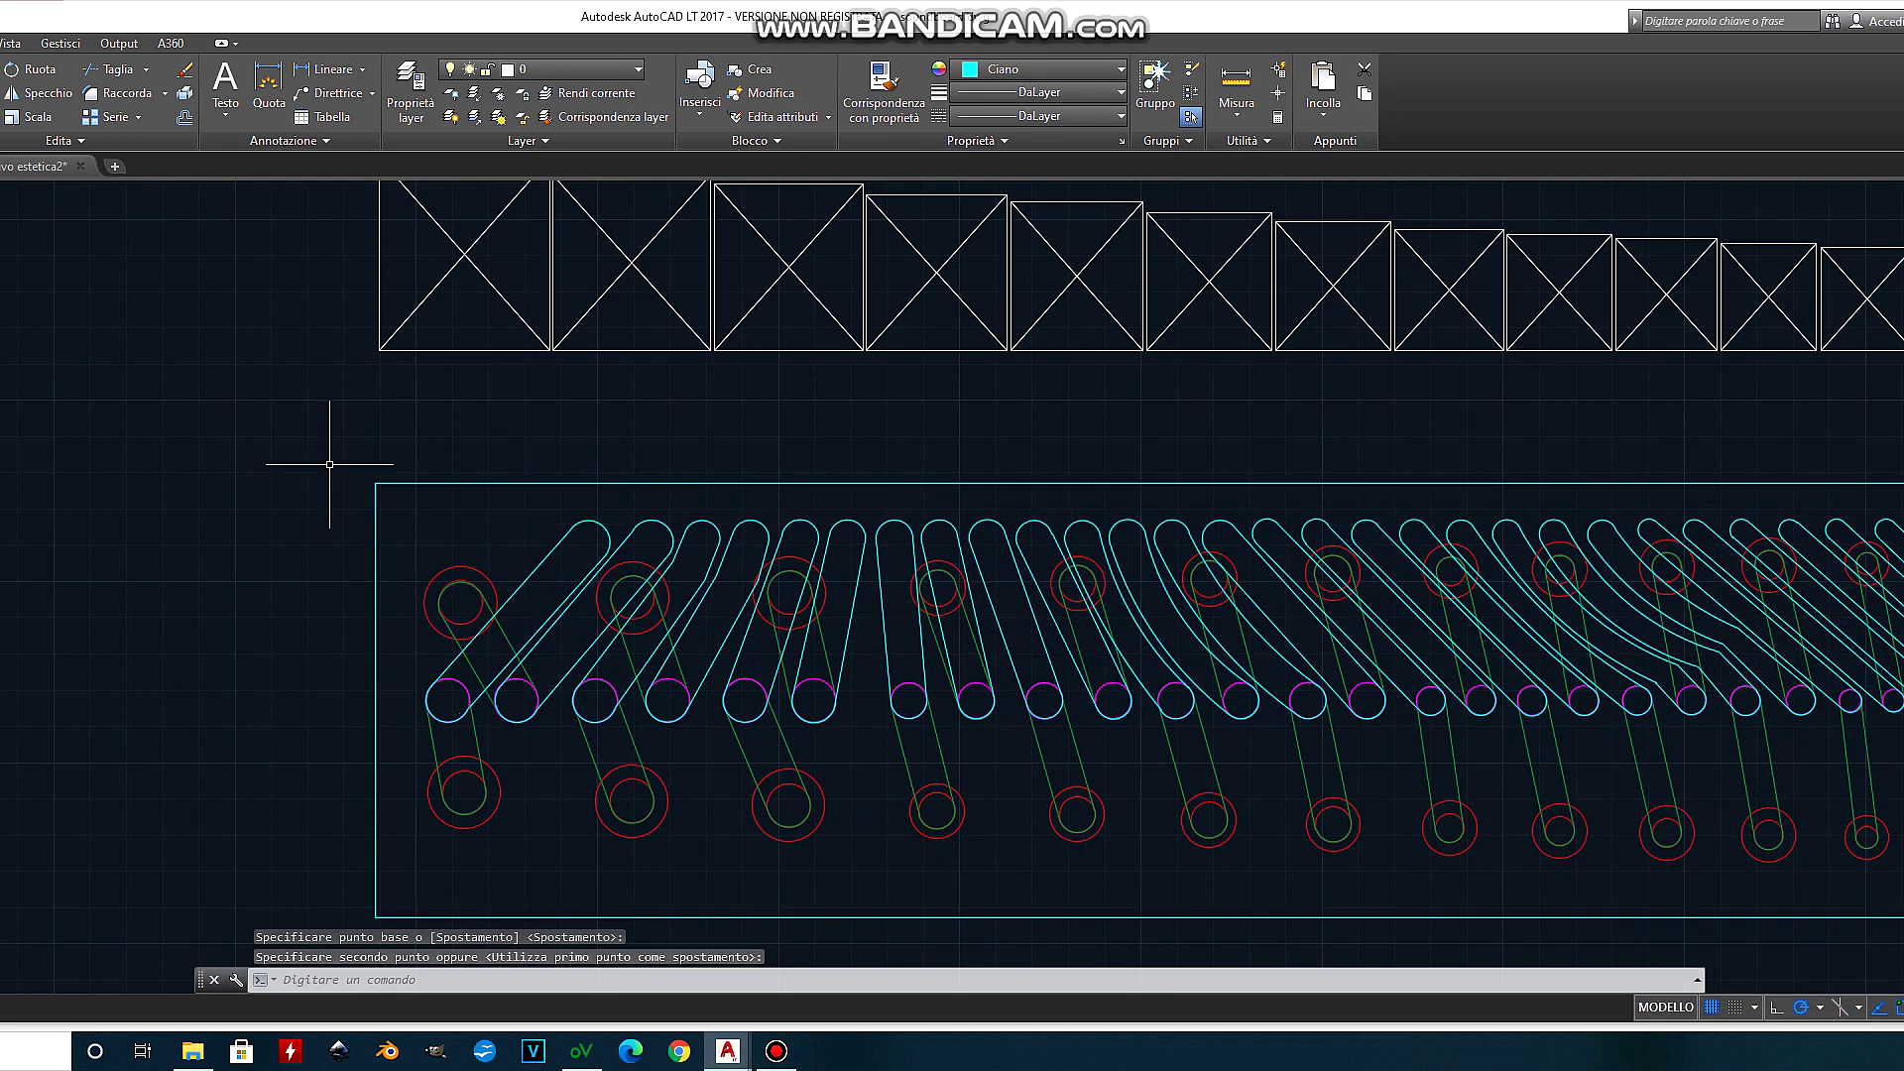
scroll(315, 463, "down", 2)
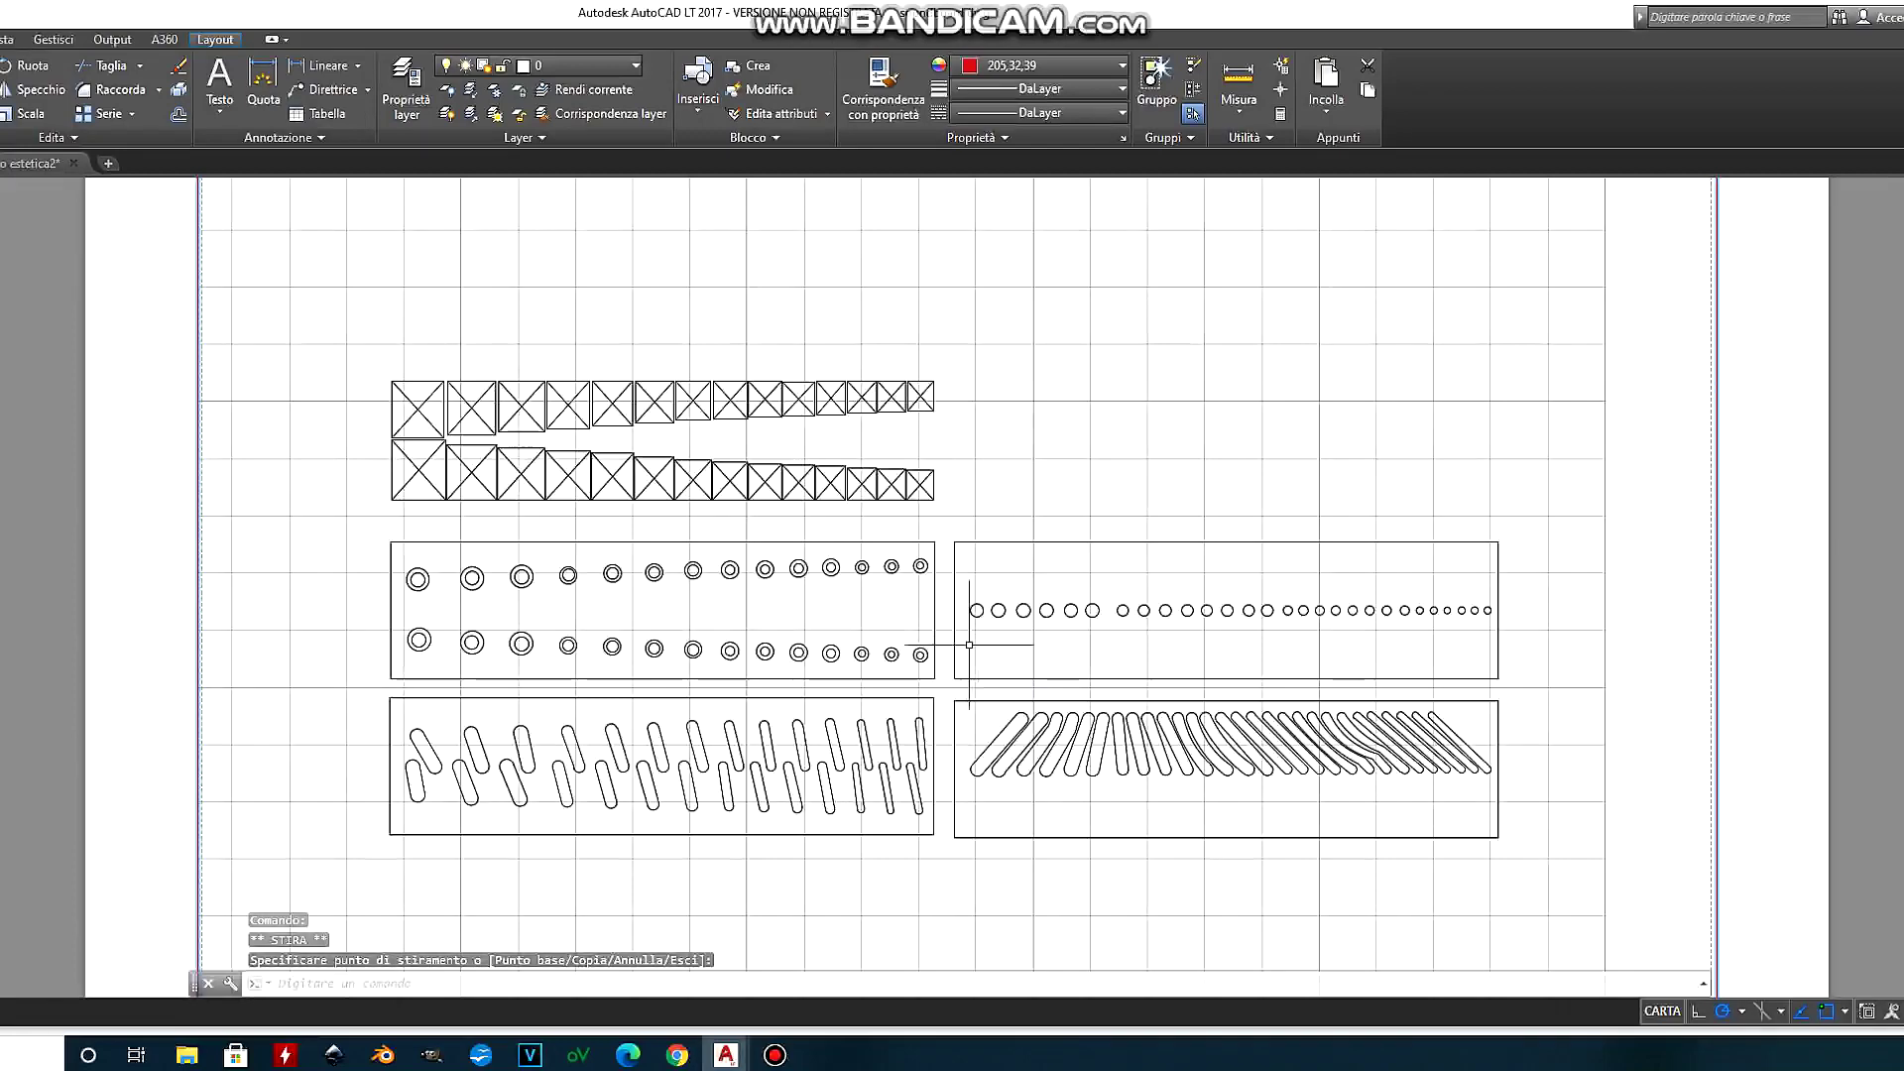
Step: Zoom the paper layout to view the truss strips, hole panels and slot panels
scroll(966, 632, "up", 2)
scroll(971, 649, "down", 2)
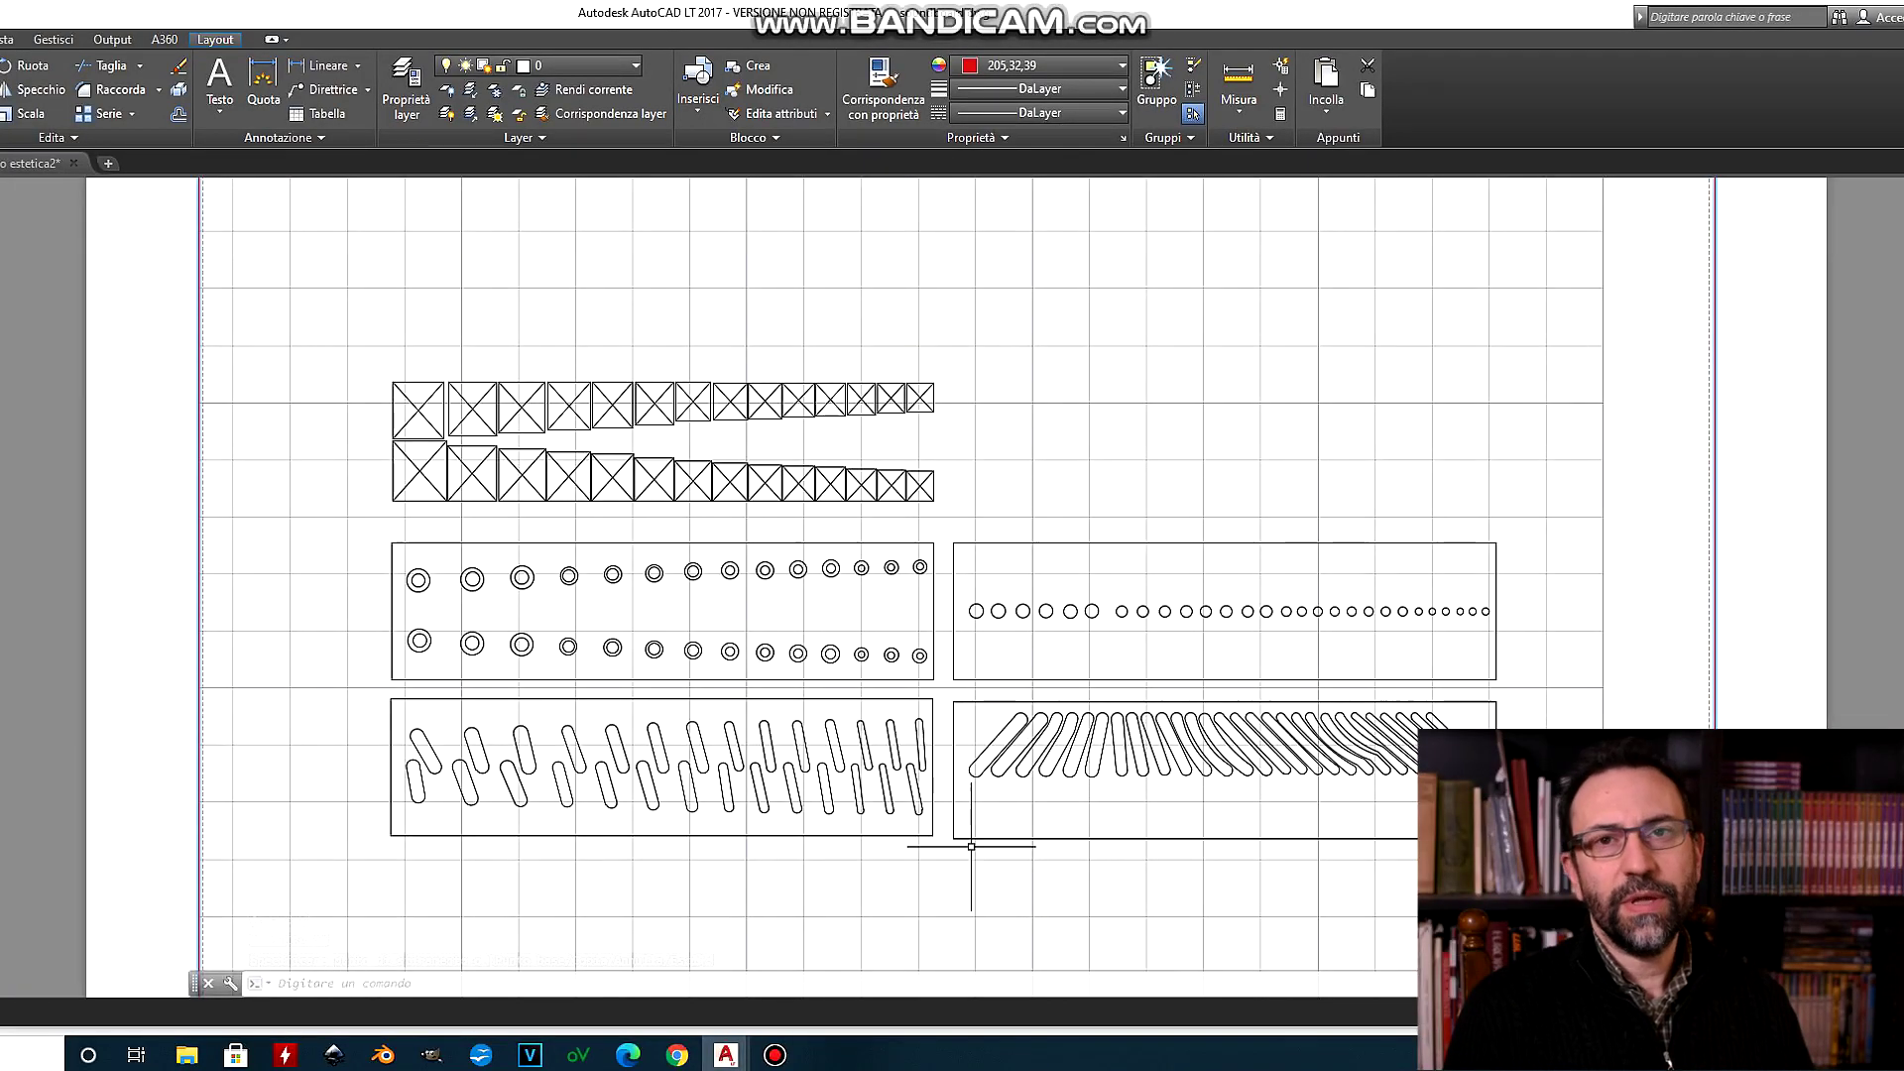
scroll(969, 837, "up", 2)
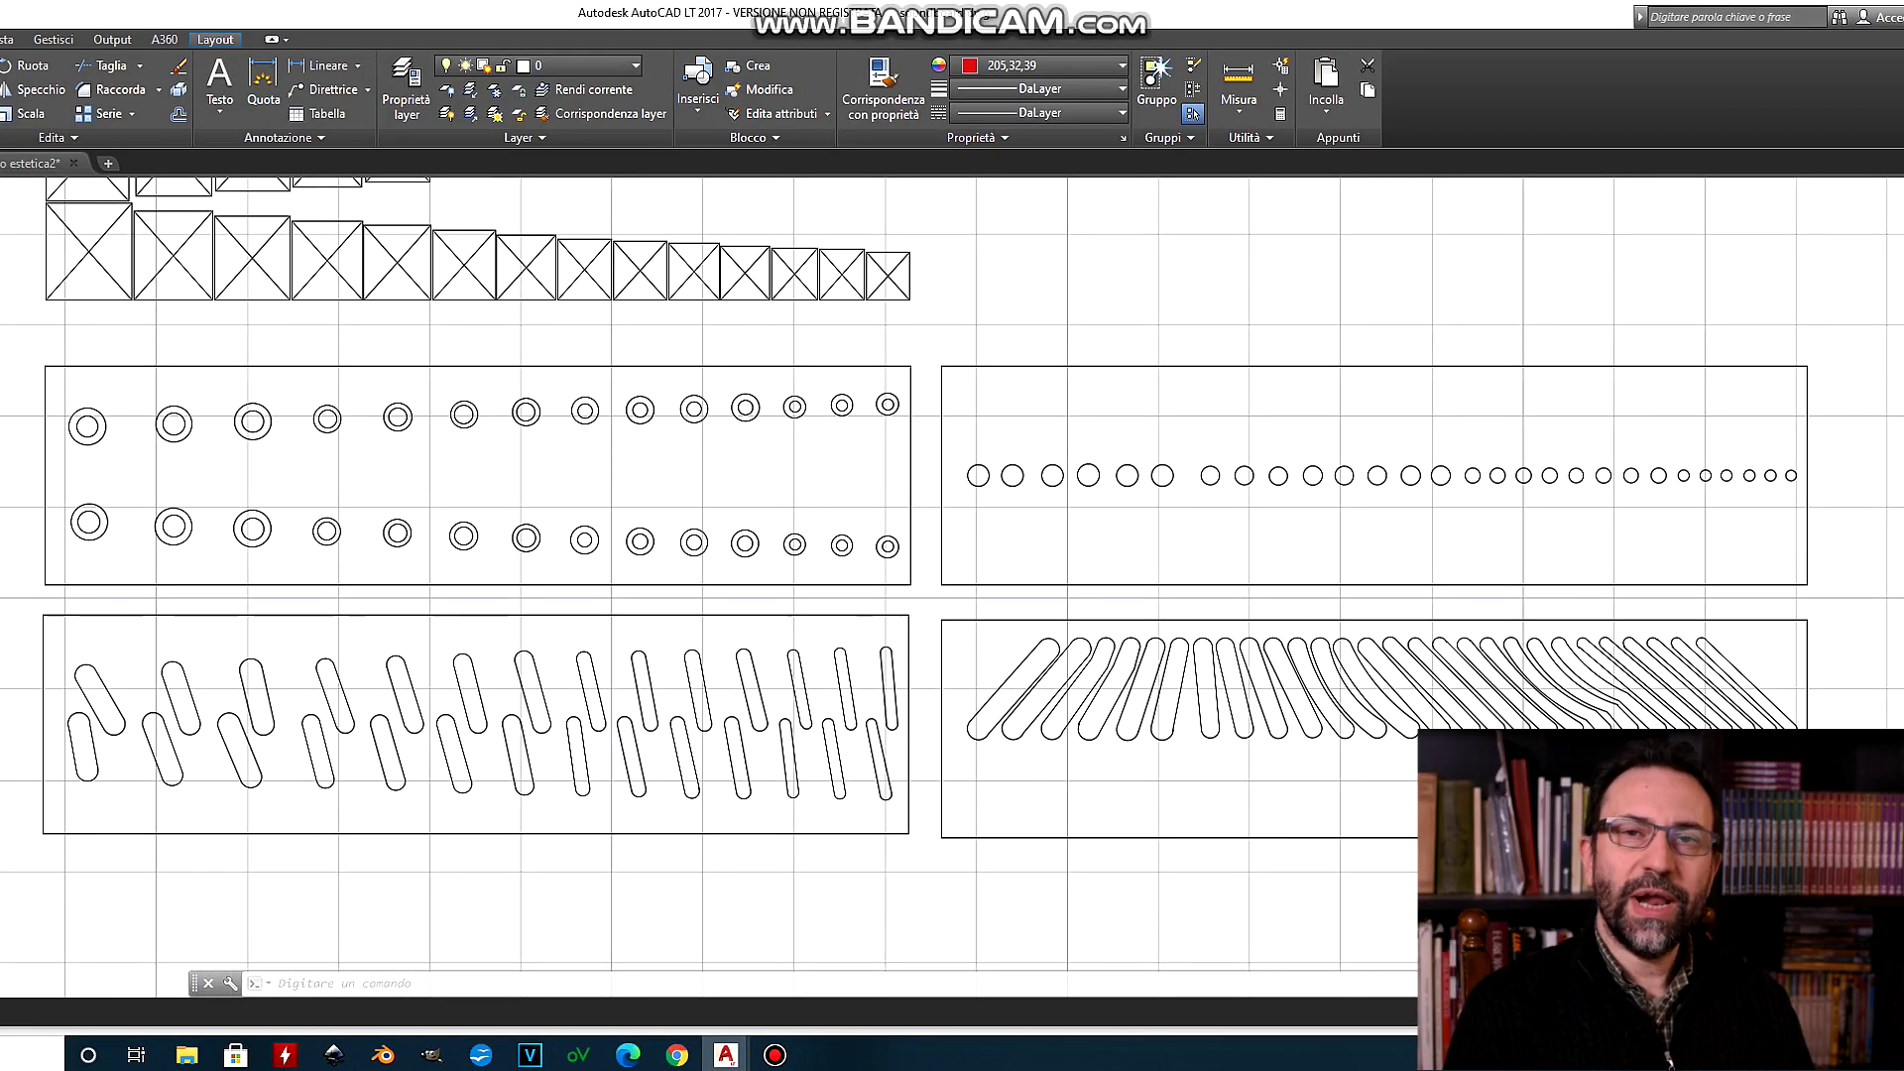